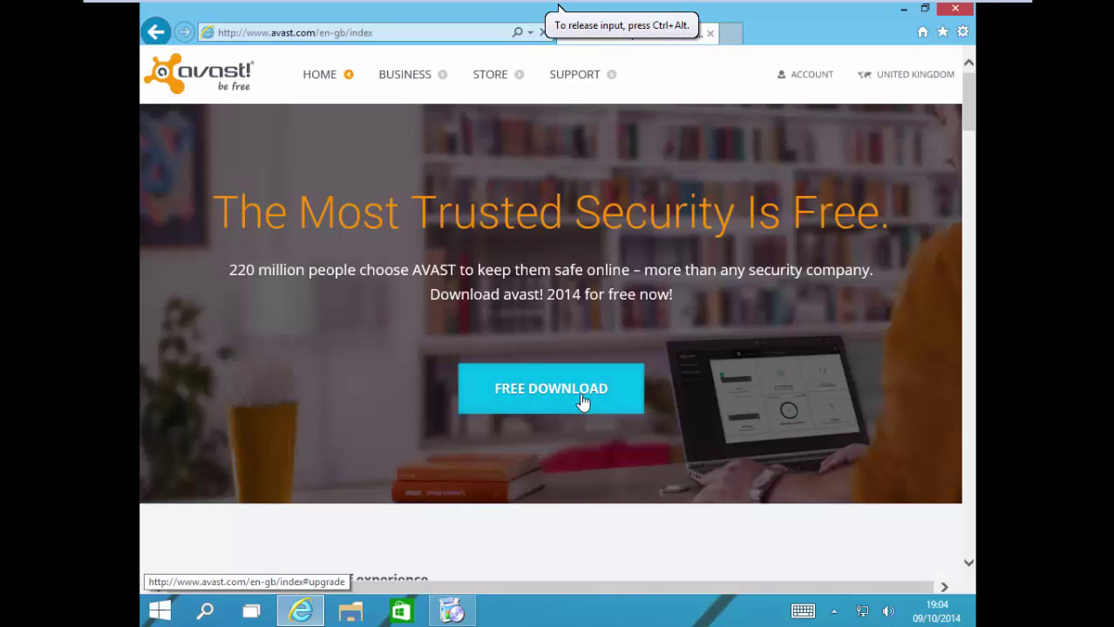
Step: Download and run the Avast Free Antivirus installer from CNET, then minimise Internet Explorer
left_click(584, 403)
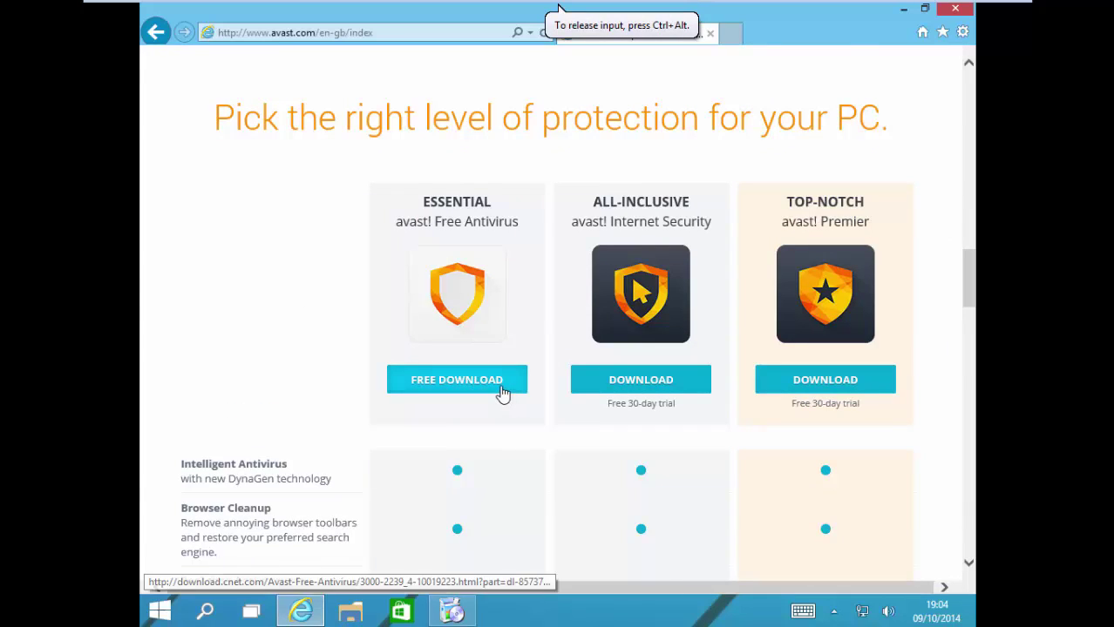
left_click(496, 390)
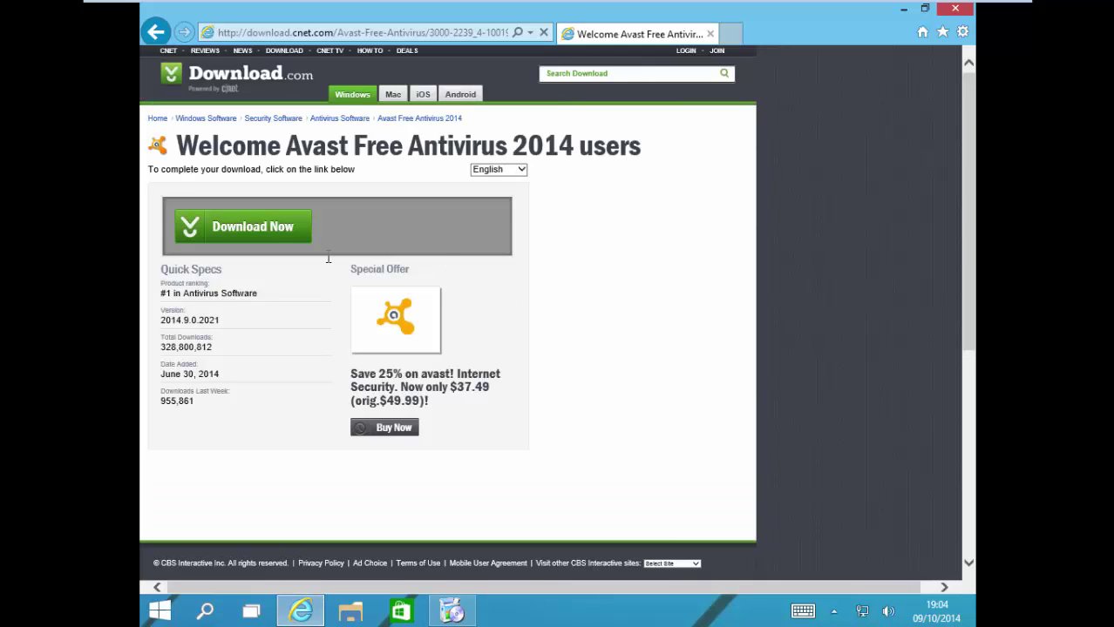
left_click(272, 229)
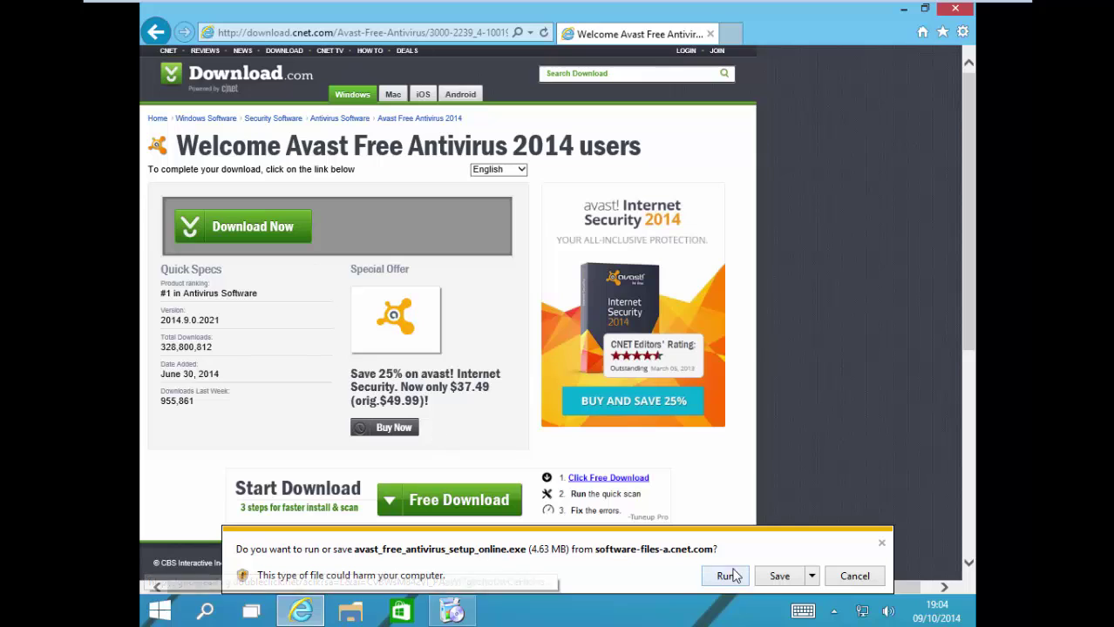
left_click(729, 576)
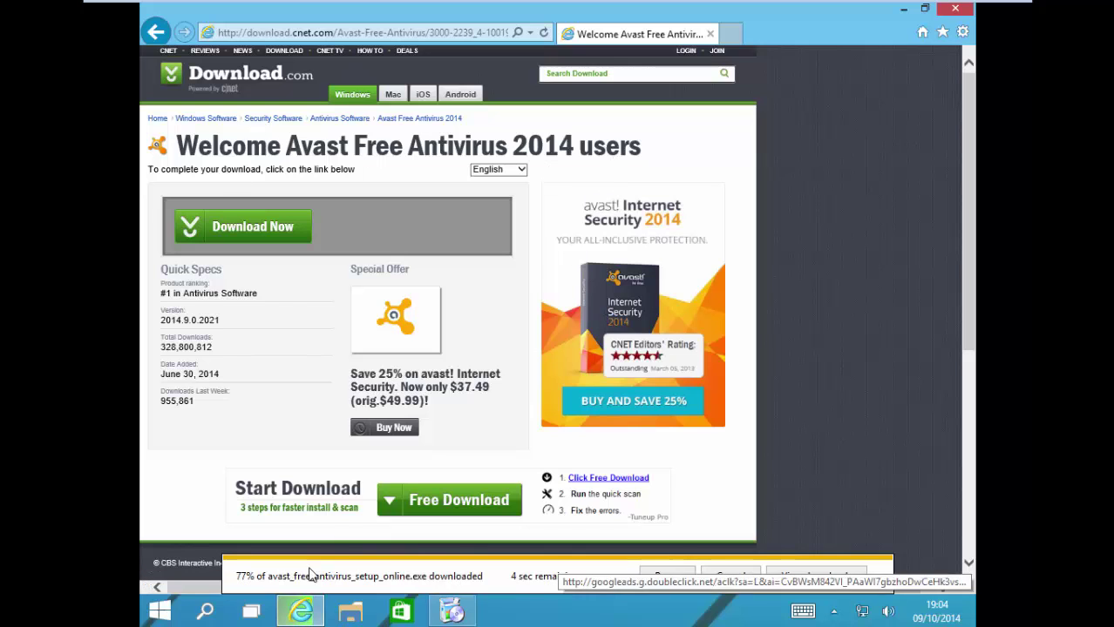
left_click(317, 602)
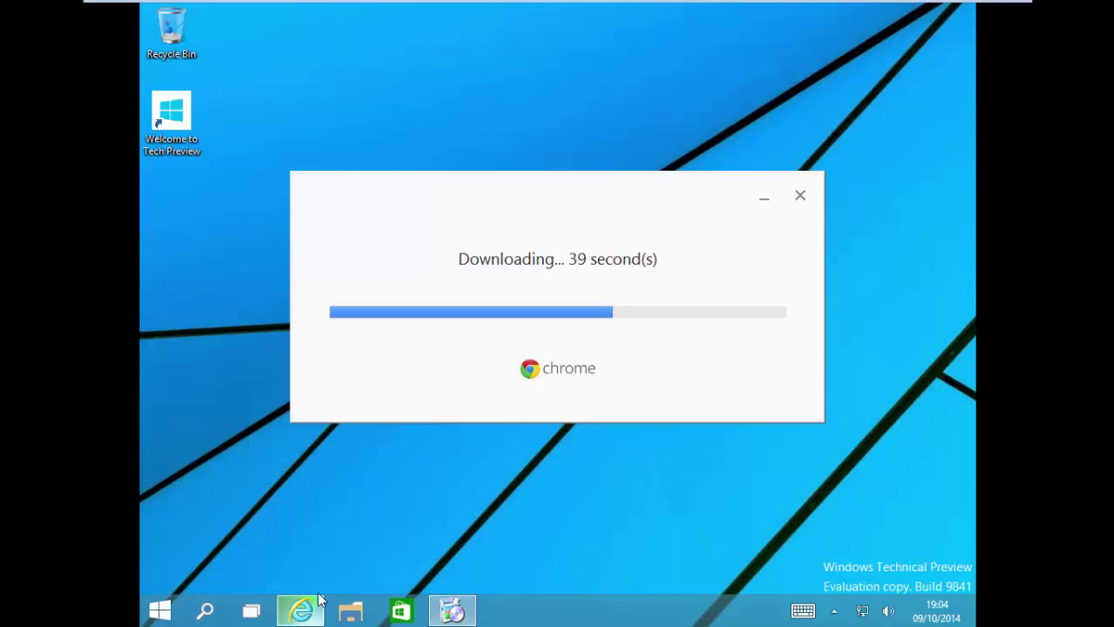
Step: Load google.com in Internet Explorer and allow the Avast installer's UAC prompt
left_click(317, 601)
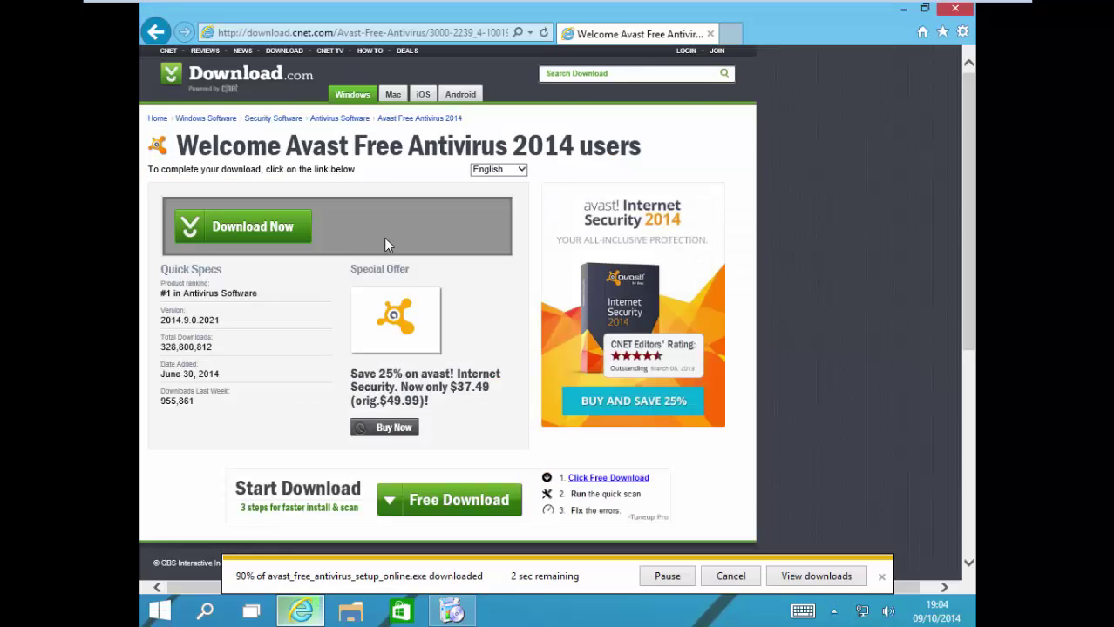
left_click(306, 30)
type("google.com/")
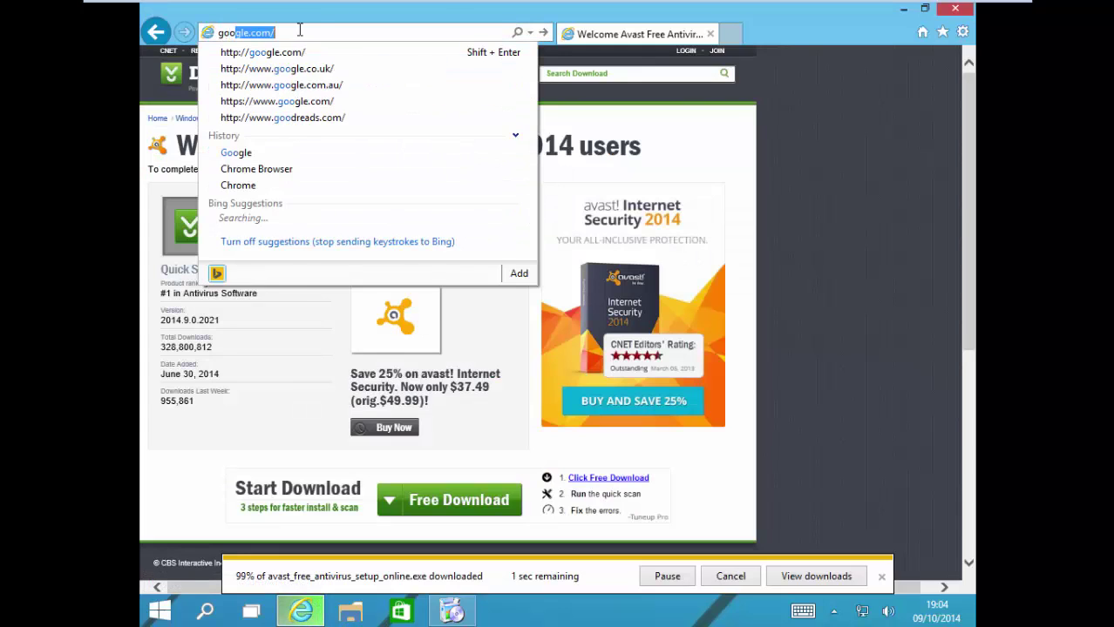
key("Return")
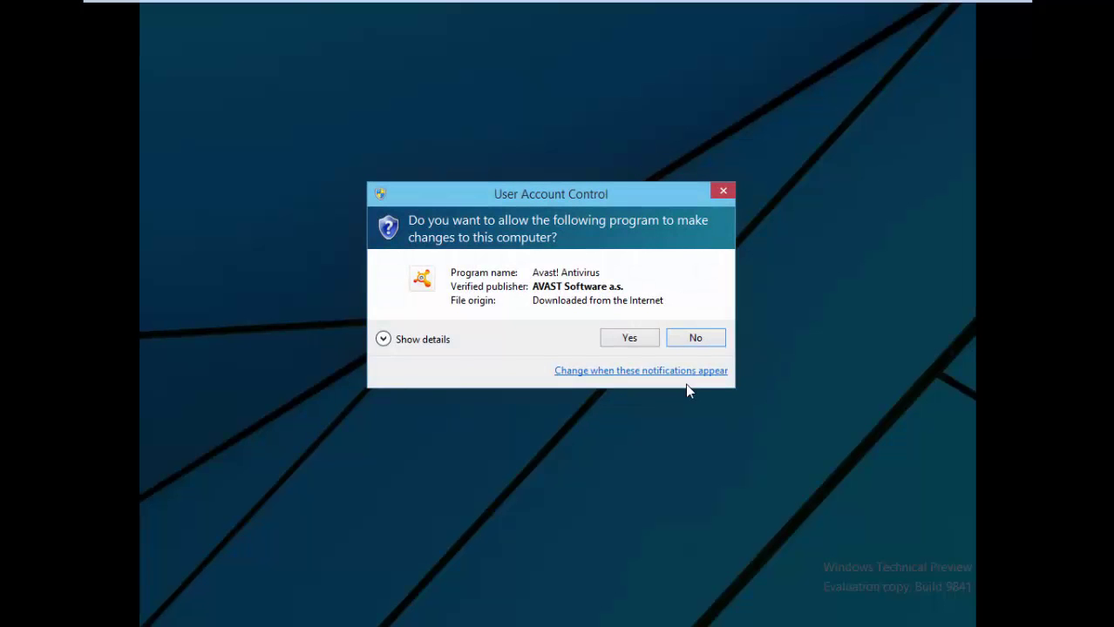
left_click(650, 342)
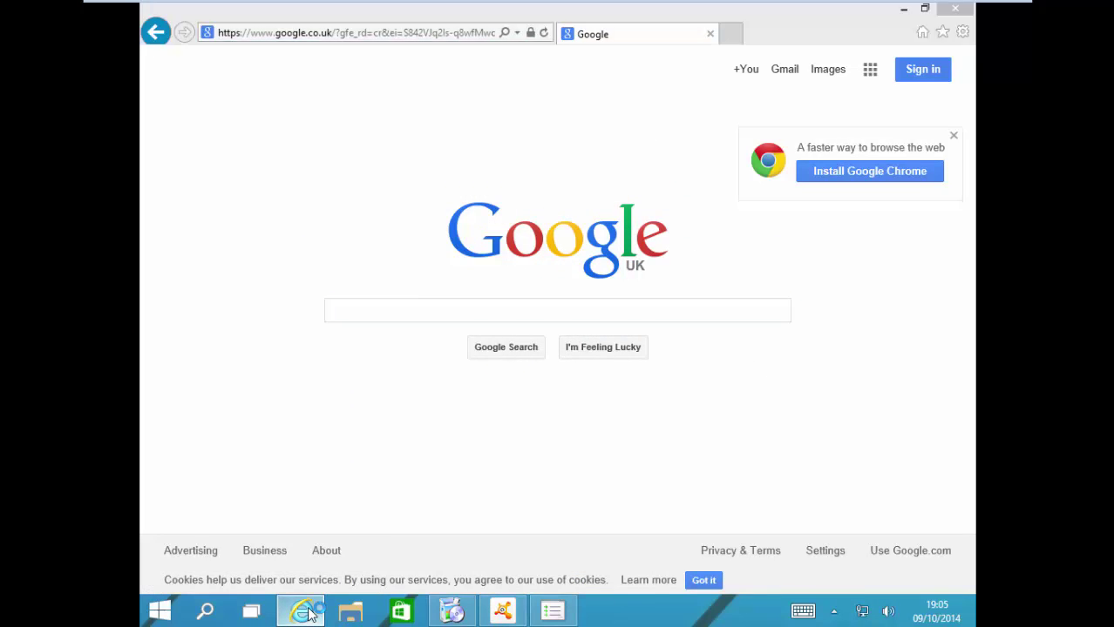
Step: Dismiss Avast's compatibility warning and close the Install Google Chrome promotion on Google UK
left_click(302, 612)
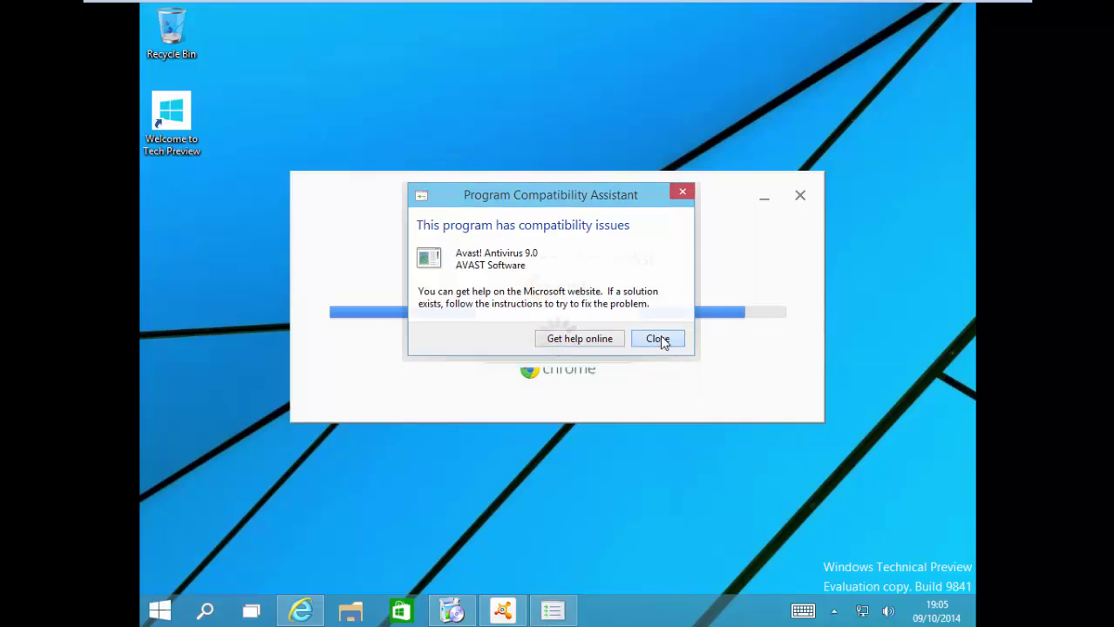
left_click(665, 341)
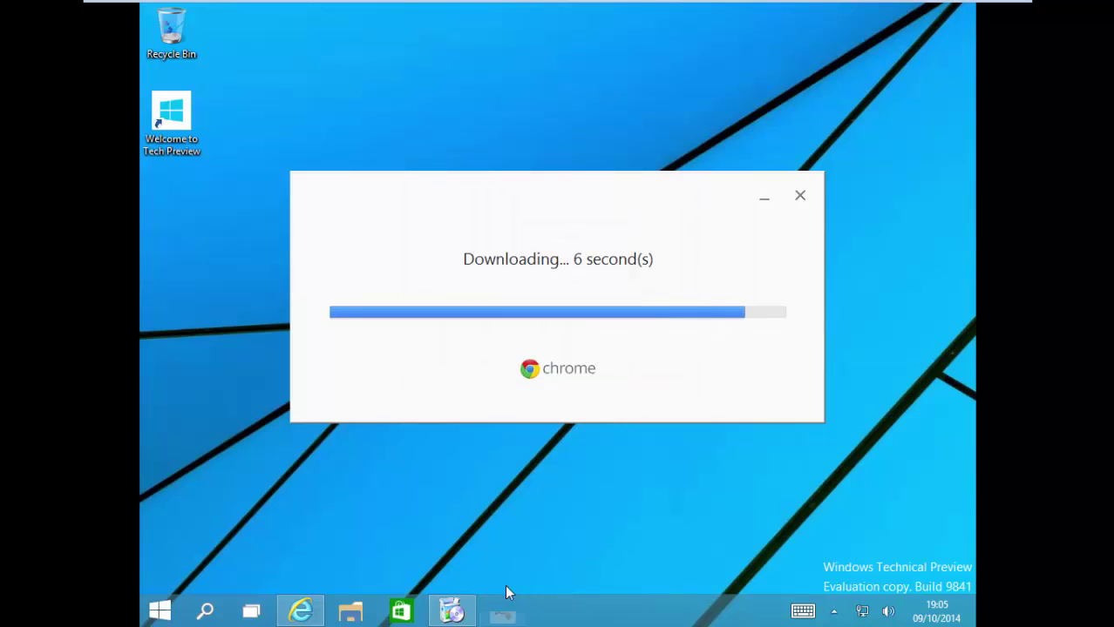
left_click(300, 611)
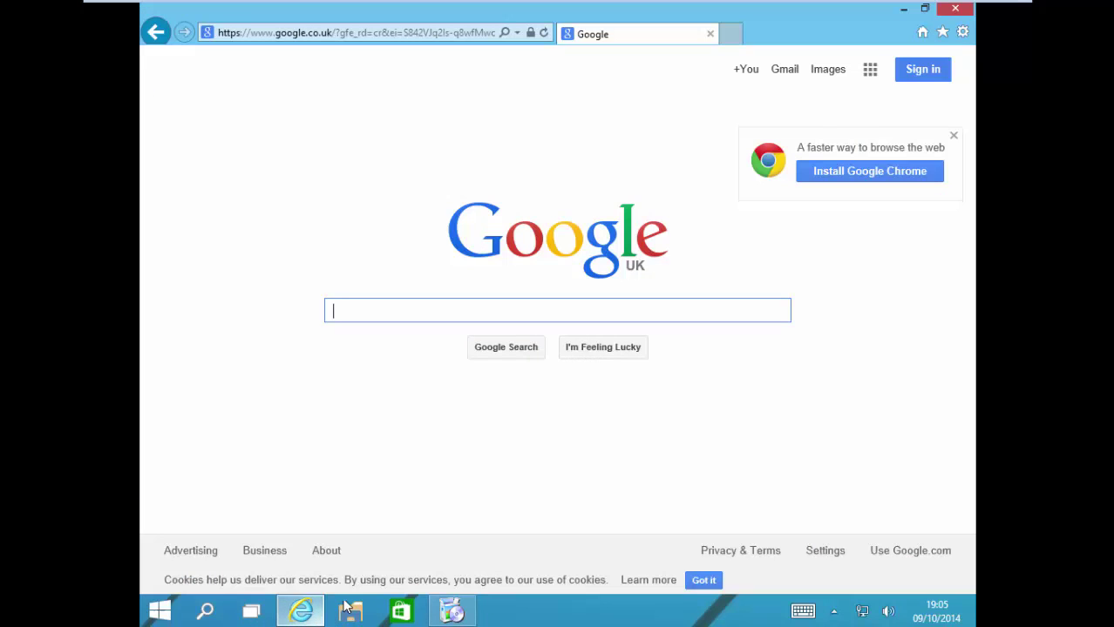
left_click(953, 136)
left_click(726, 310)
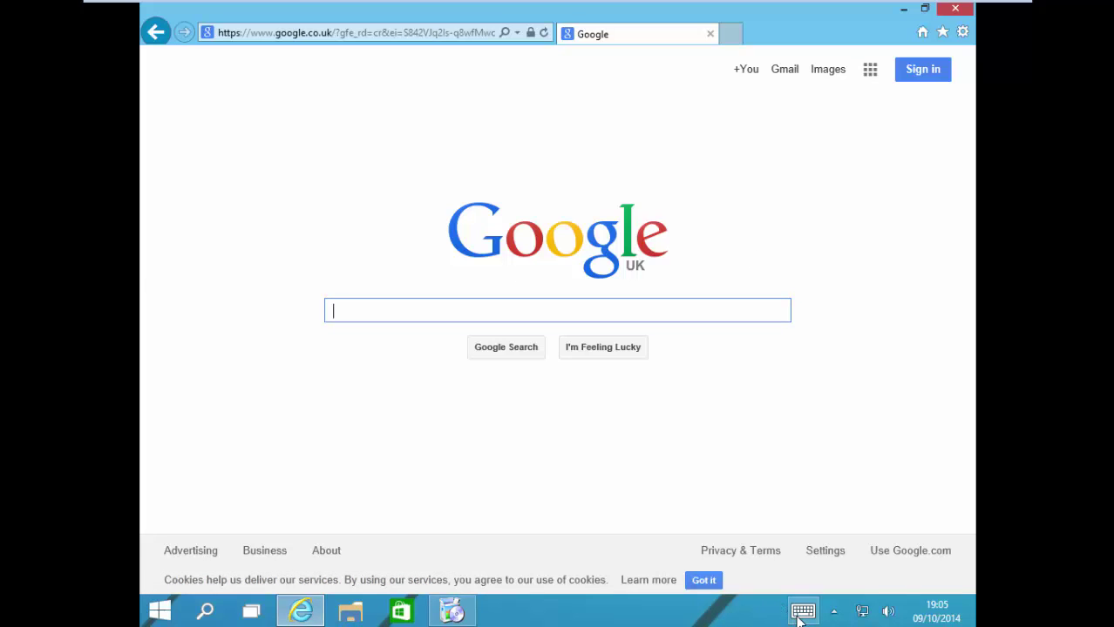
Step: Launch Windows Speech Recognition by searching 'spe' from Start, then close Internet Explorer
left_click(164, 610)
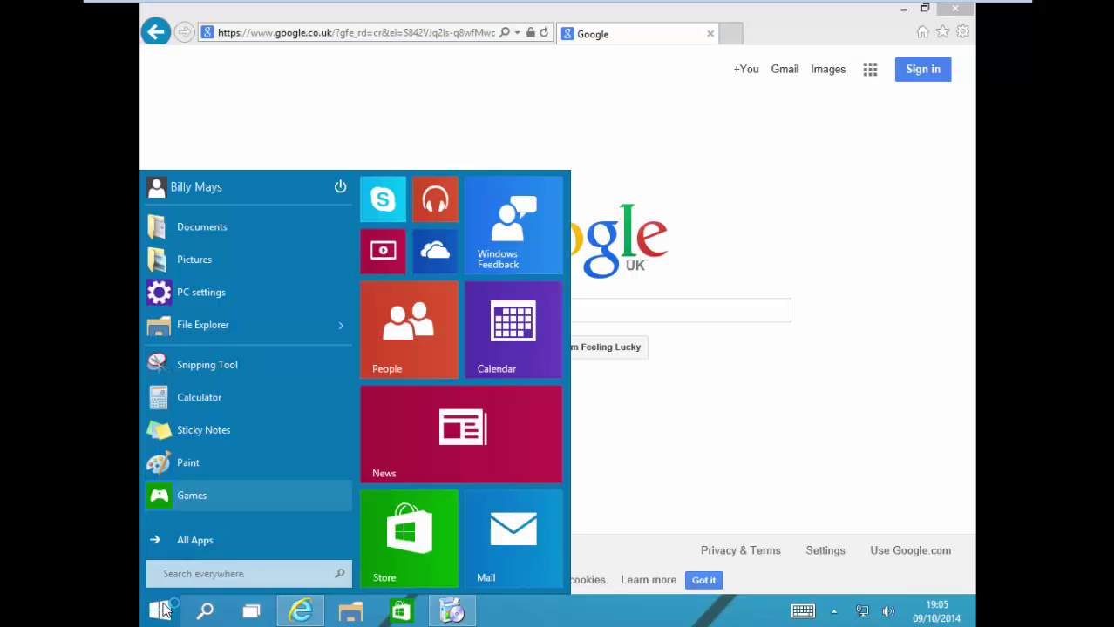
left_click(158, 615)
left_click(160, 615)
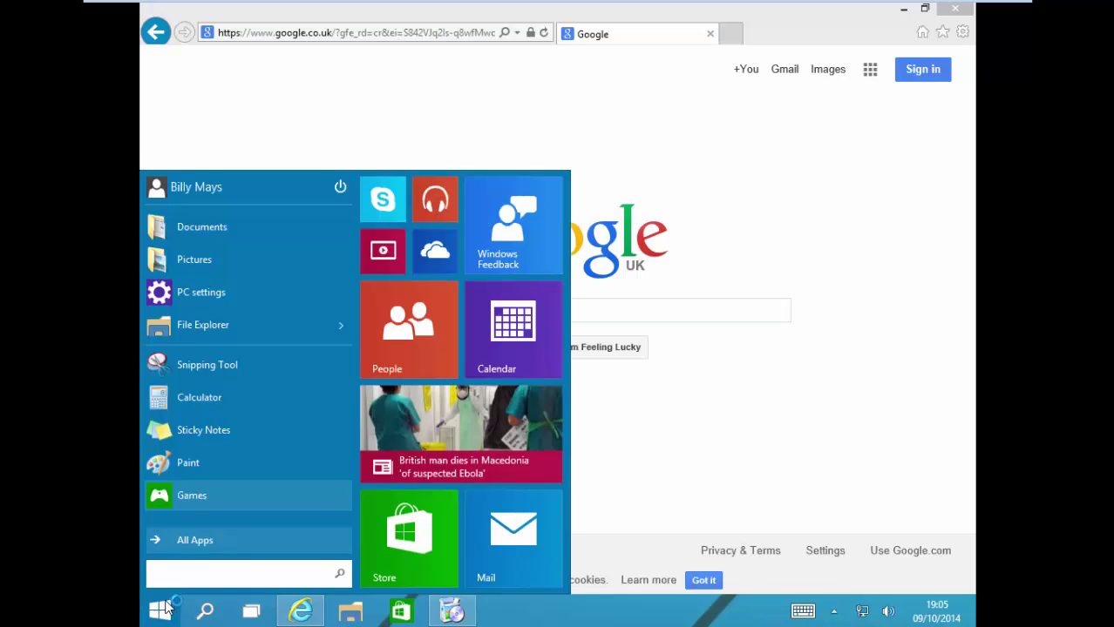
left_click(241, 571)
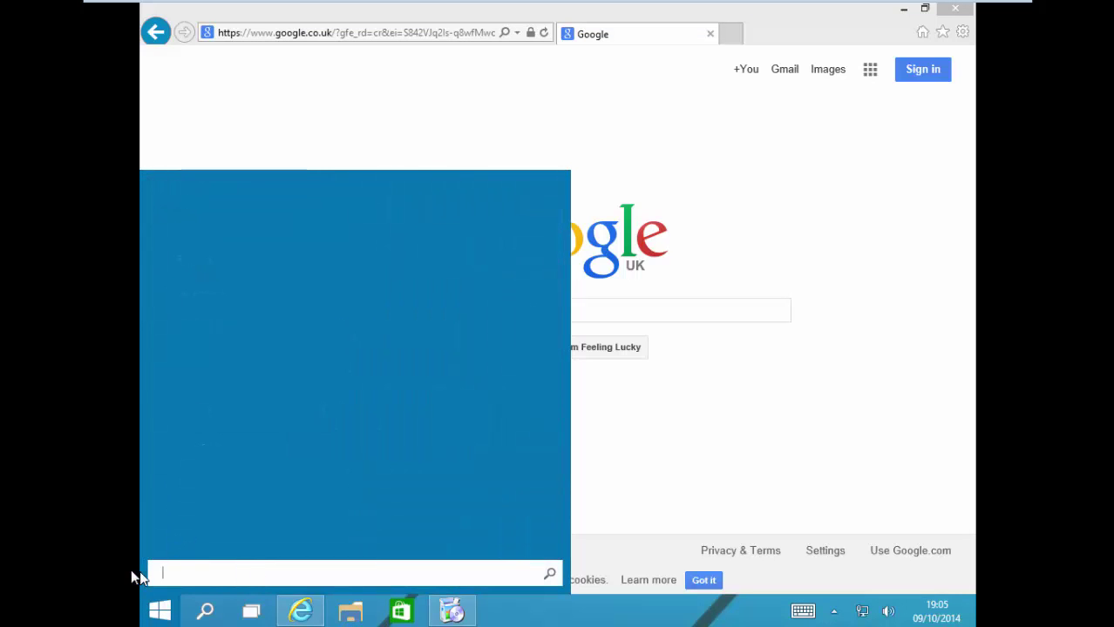
type("speech Recognition")
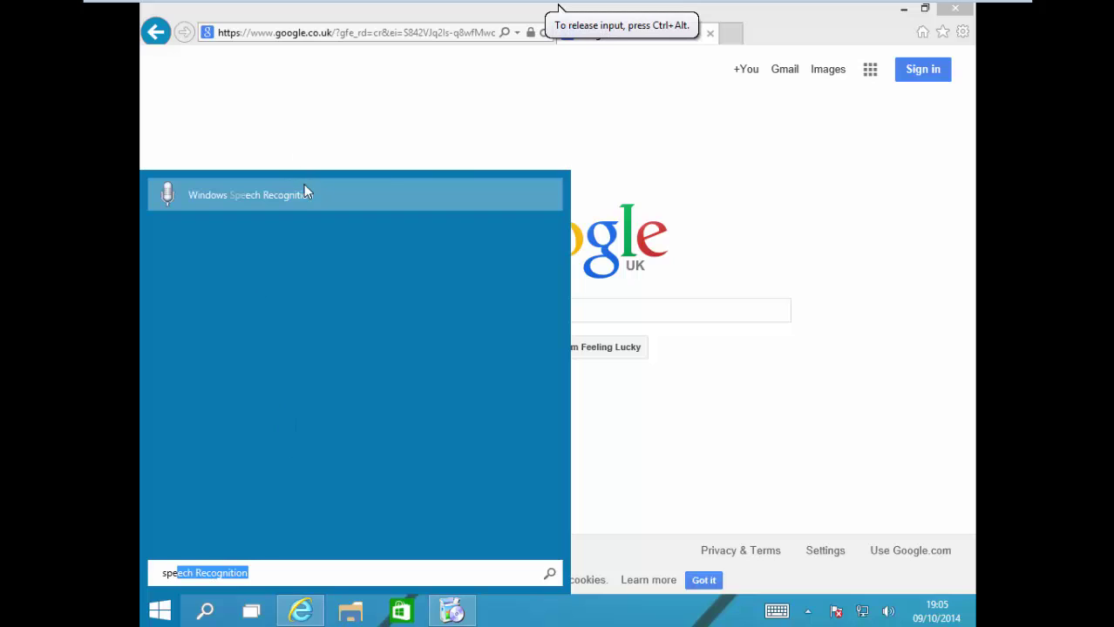
left_click(301, 195)
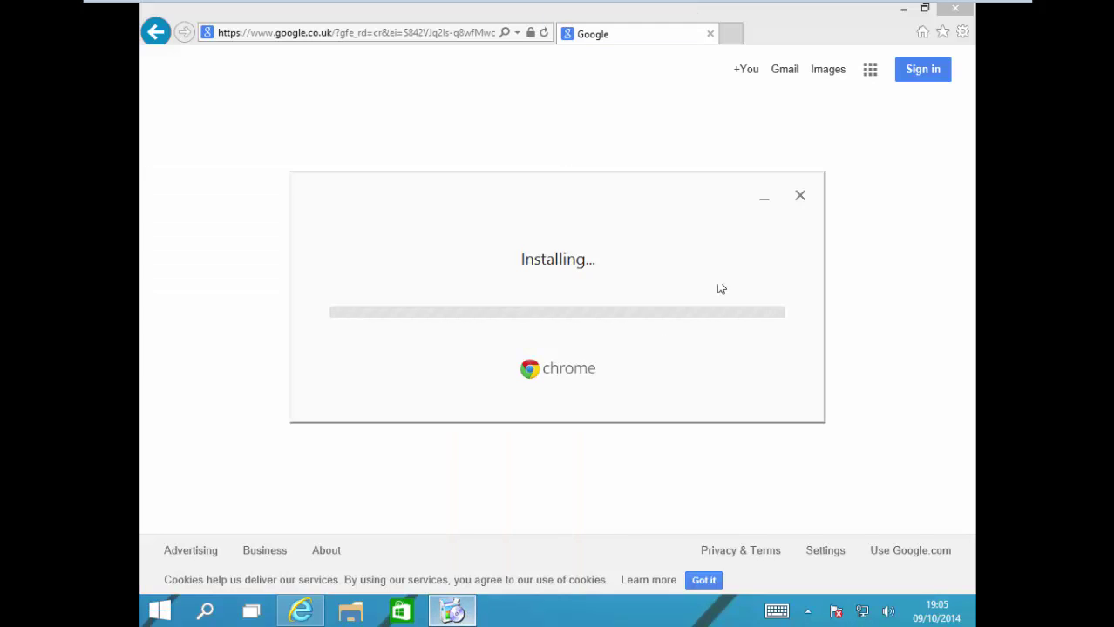
left_click(955, 9)
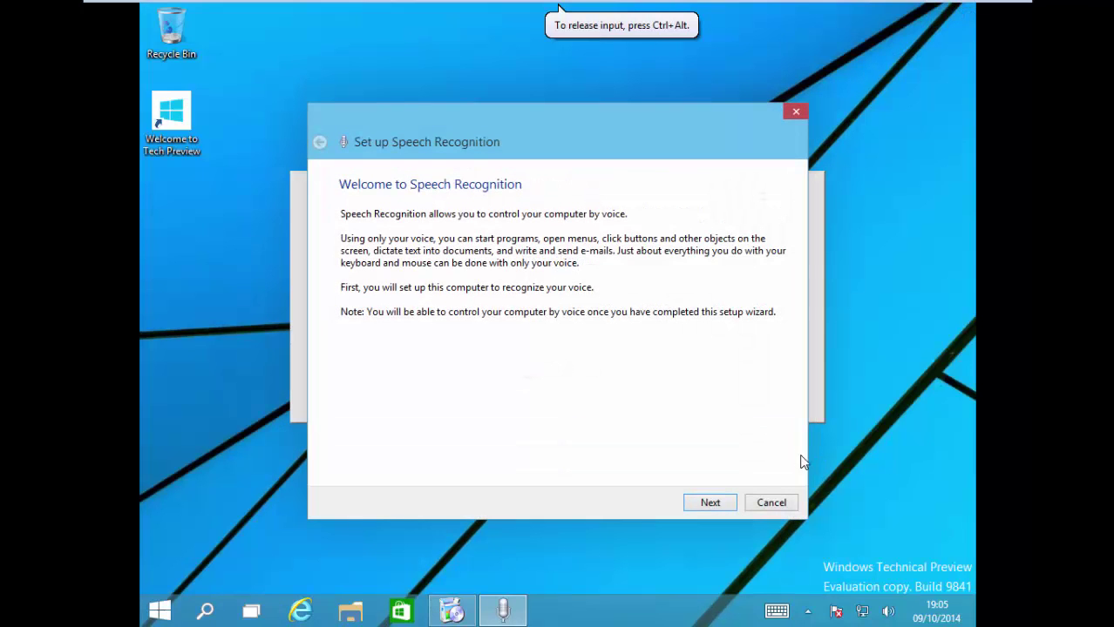
Step: Begin speech setup with the Other microphone type, and unpin Internet Explorer from the taskbar
left_click(730, 505)
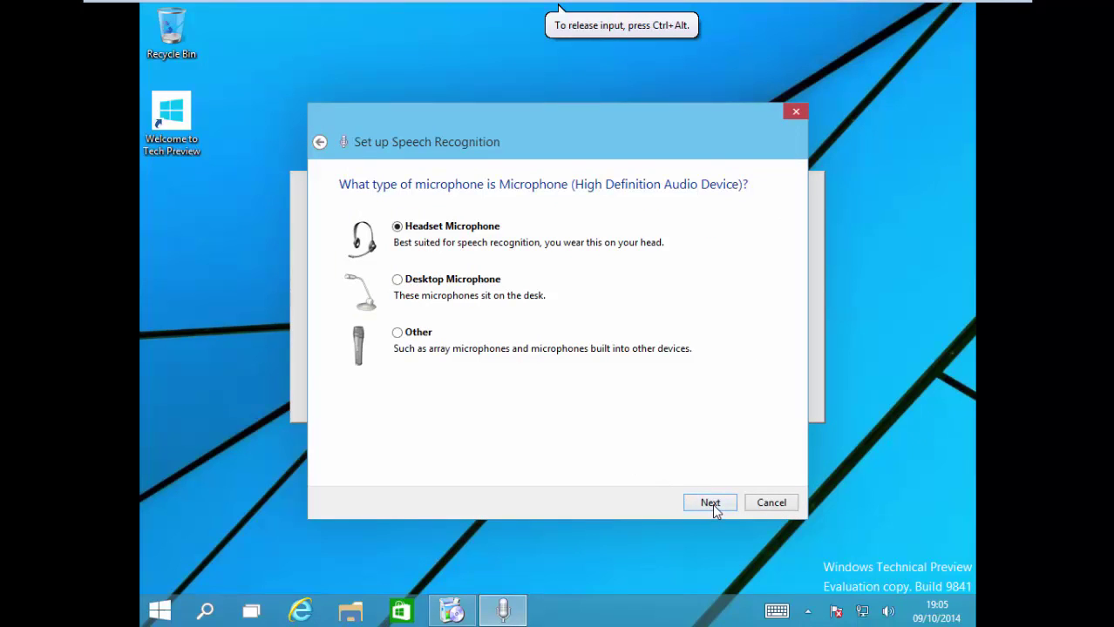
left_click(414, 343)
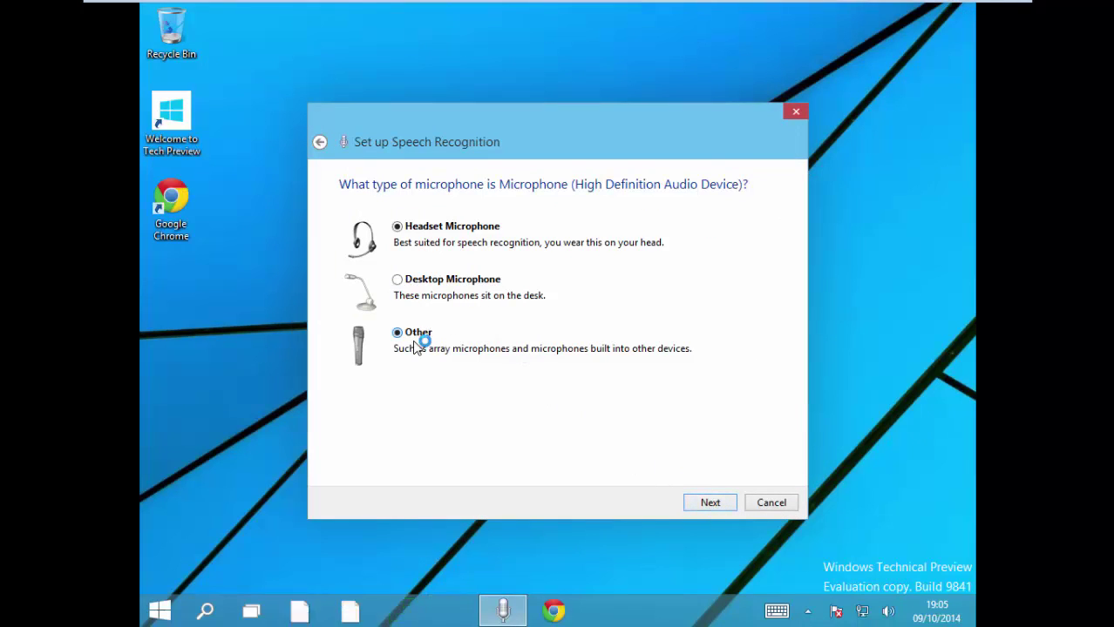
left_click(707, 502)
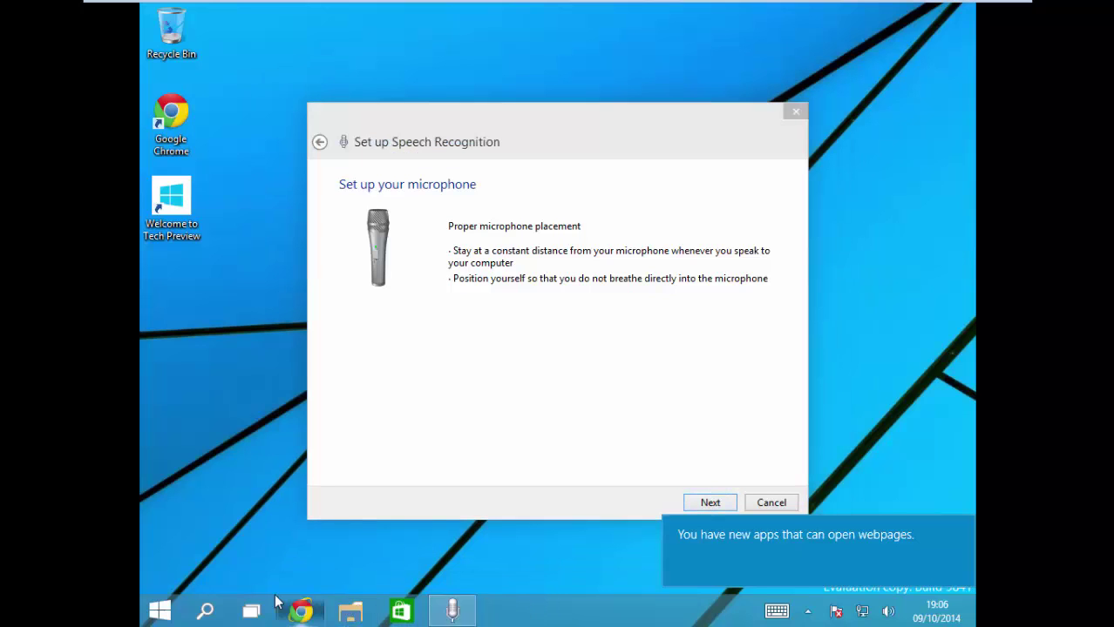
right_click(343, 607)
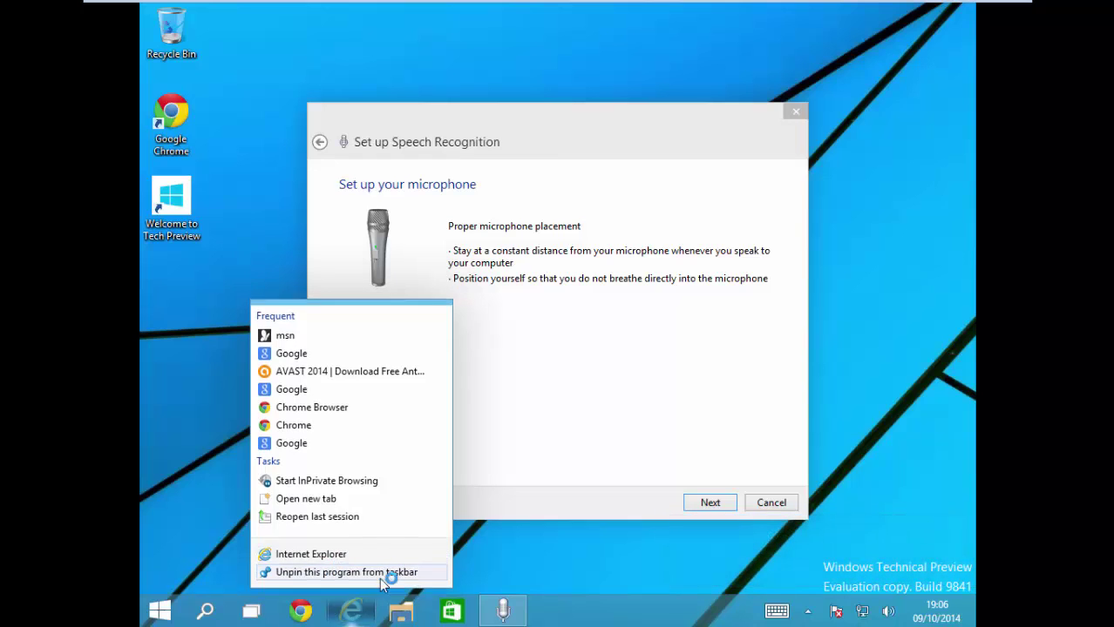
left_click(380, 575)
Step: Continue through the microphone volume and position pages, turning off document review
left_click(711, 503)
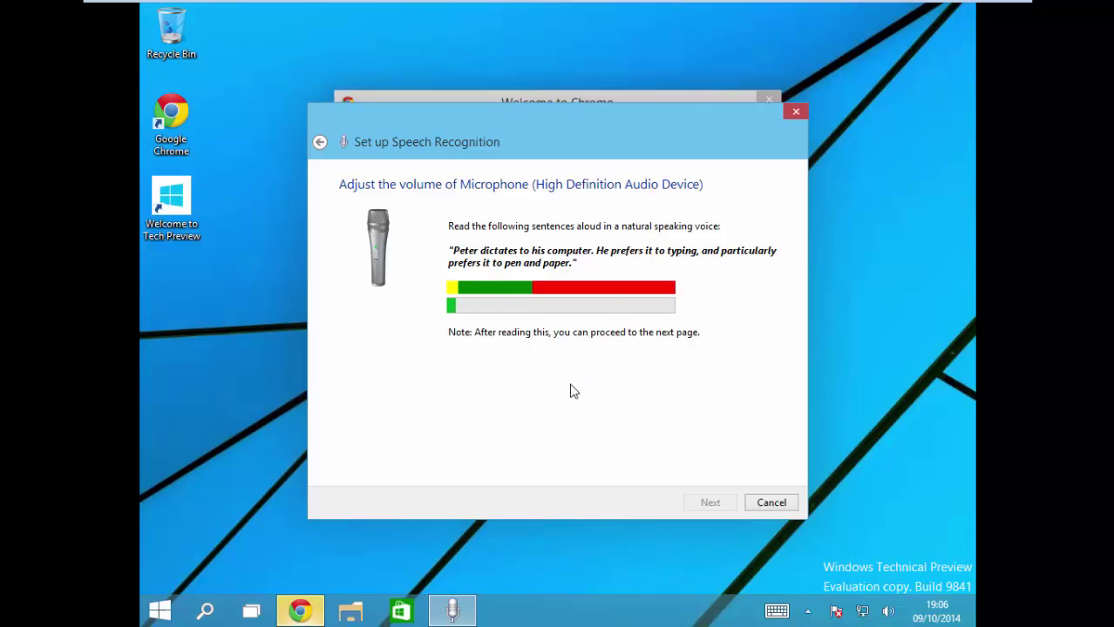
left_click(710, 503)
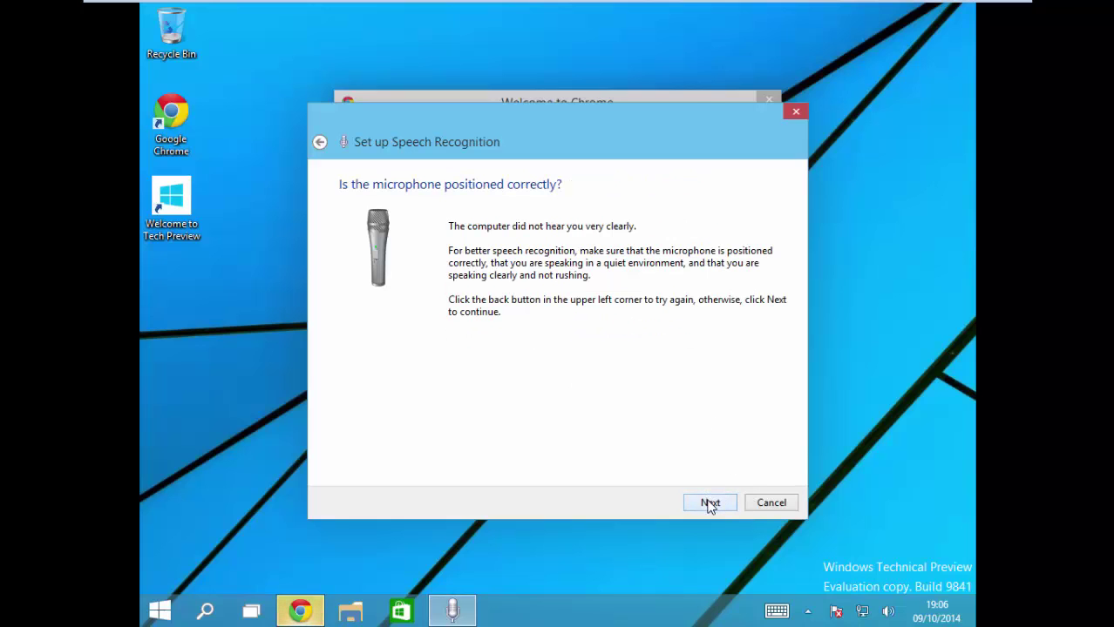
left_click(710, 502)
left_click(710, 503)
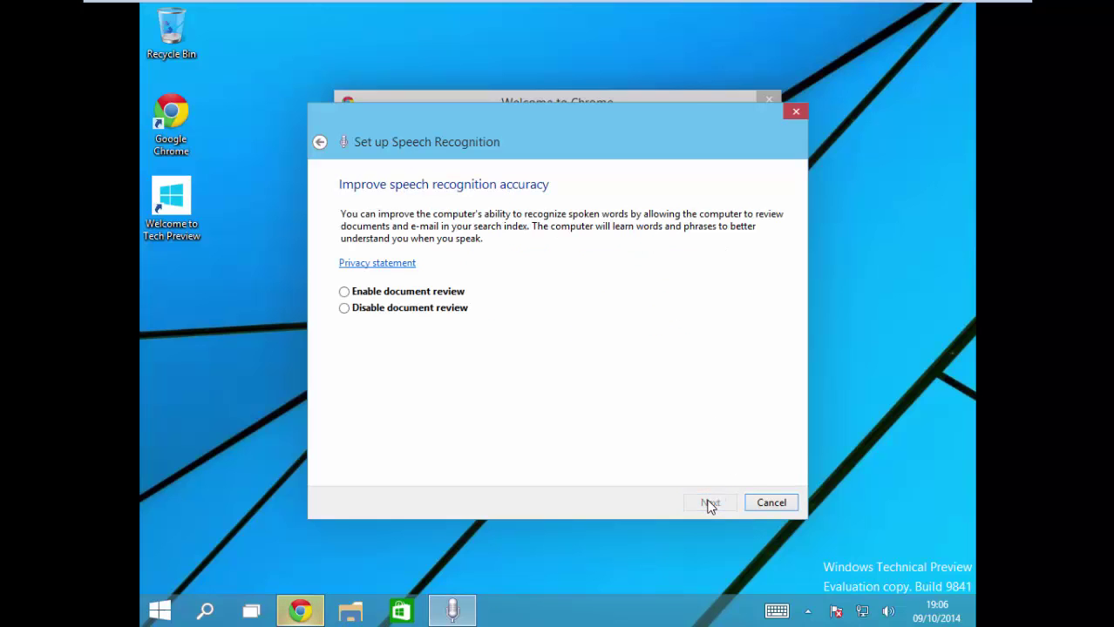
left_click(366, 311)
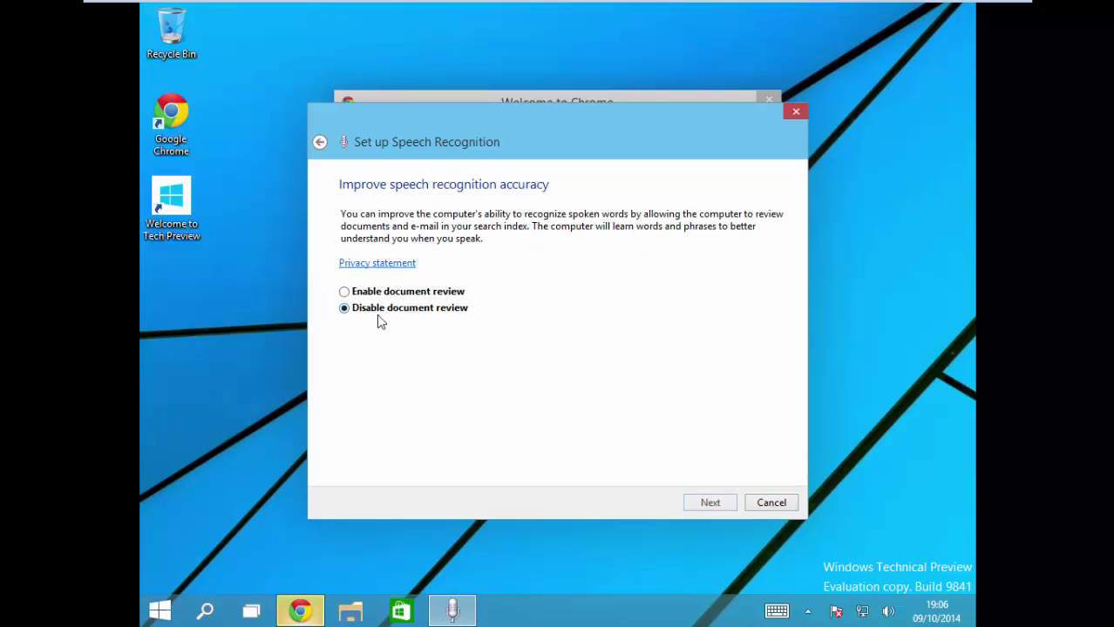
left_click(710, 503)
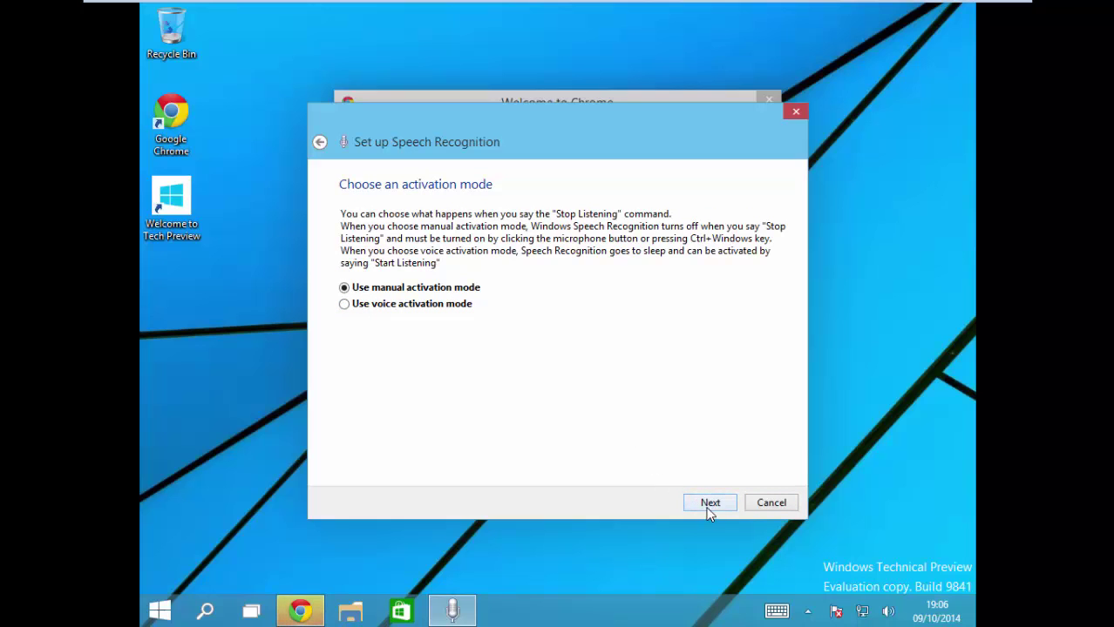
Step: Choose manual activation mode, keep Speech Recognition running at startup, and skip the tutorial
left_click(405, 288)
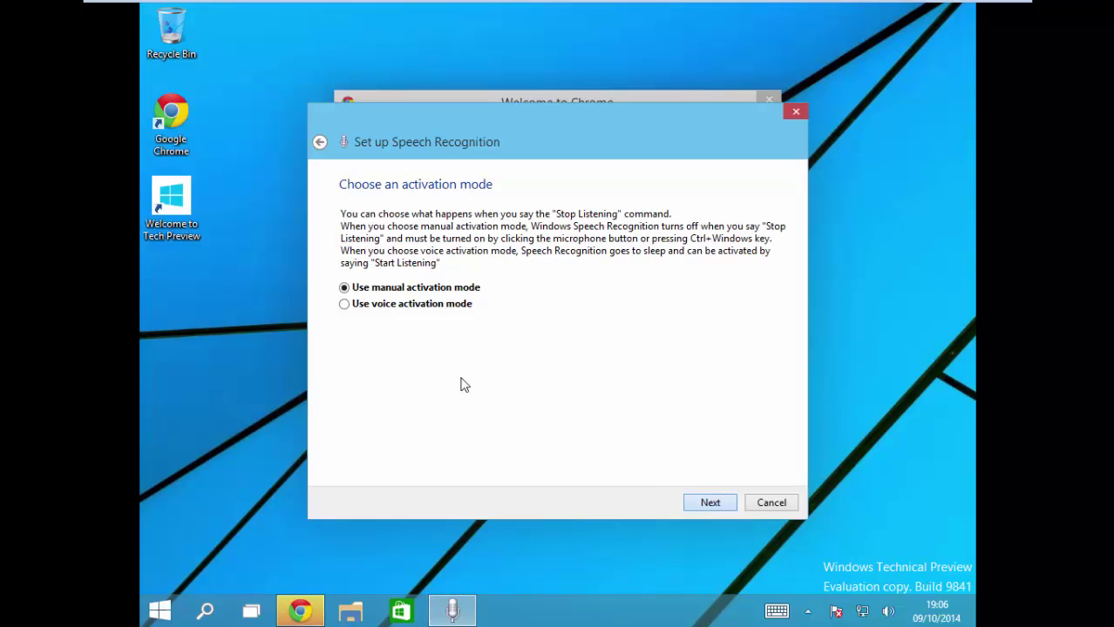
left_click(385, 305)
left_click(439, 287)
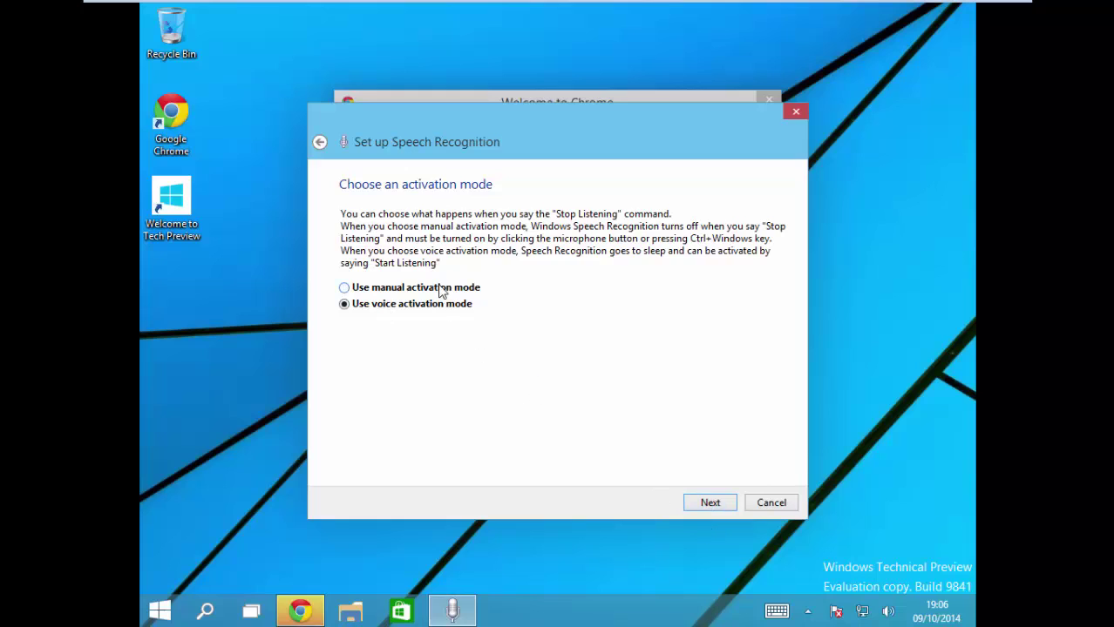
left_click(711, 505)
left_click(710, 503)
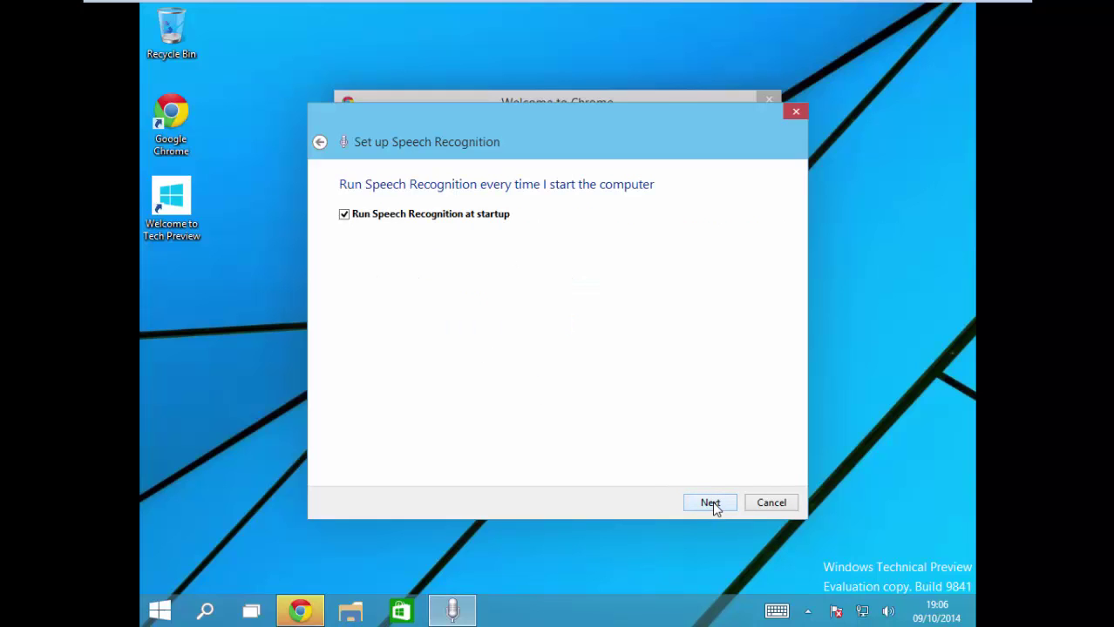
left_click(711, 506)
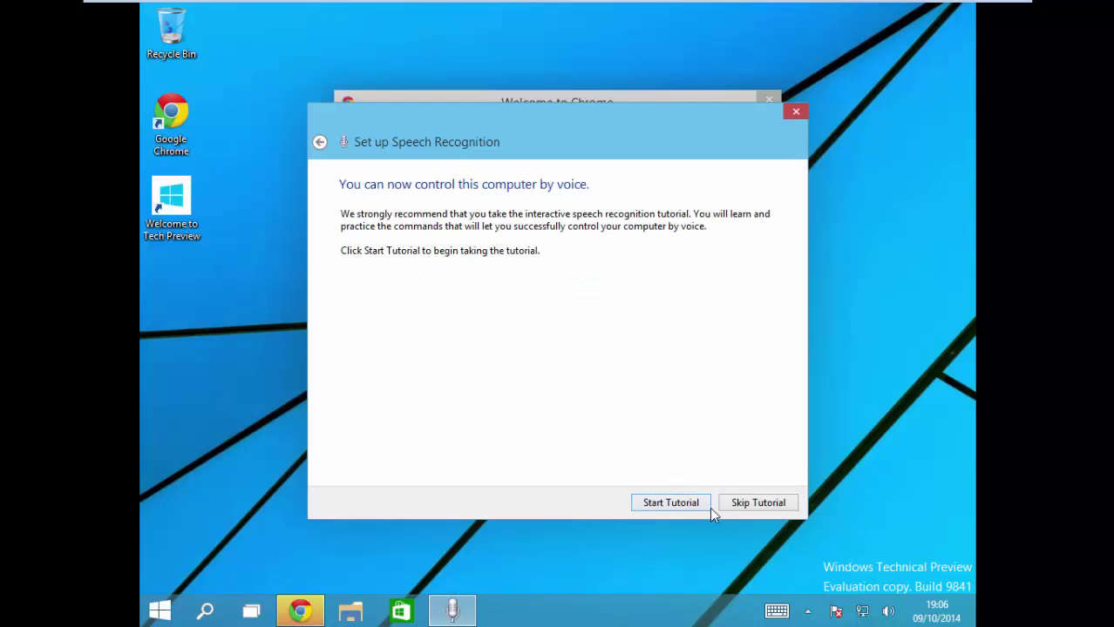
left_click(733, 502)
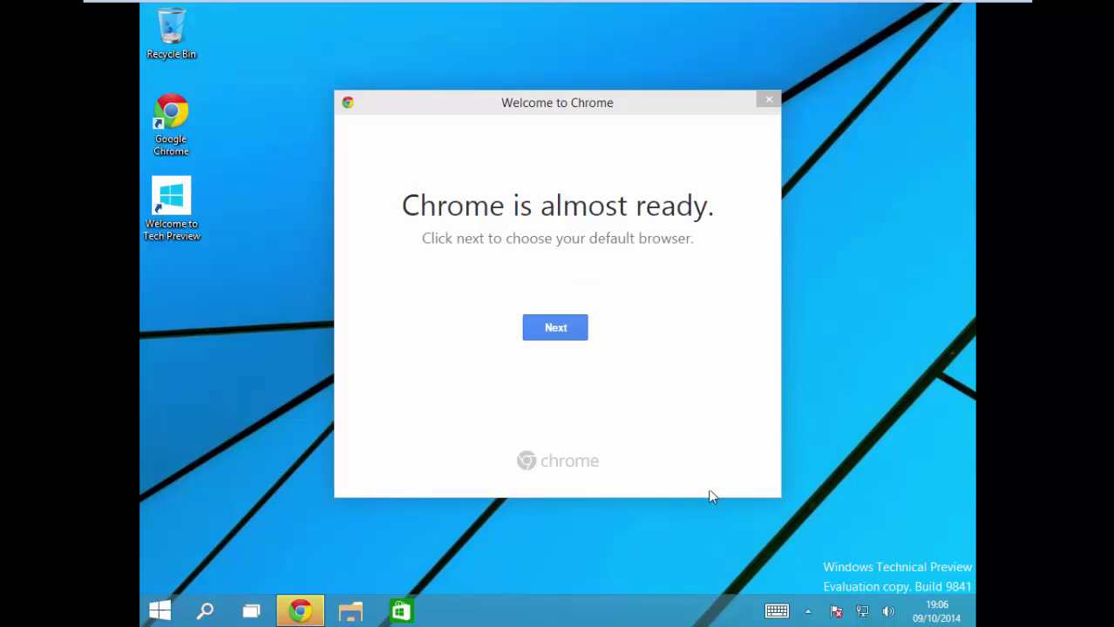
Step: Choose Google Chrome for opening web links, then close the Welcome to Chrome window
left_click(561, 336)
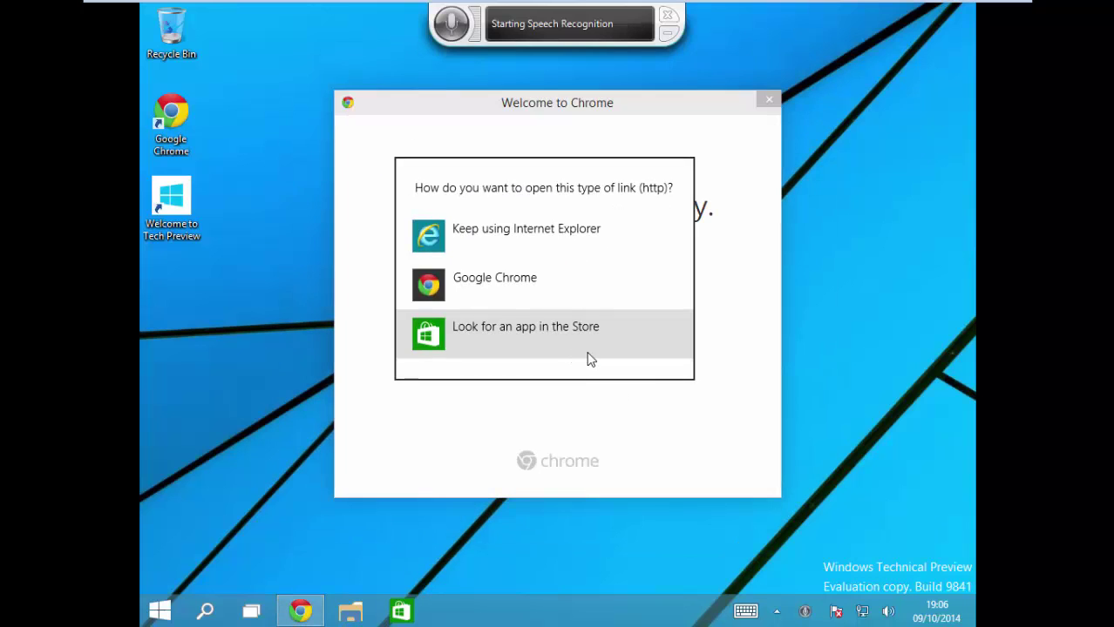
left_click(489, 290)
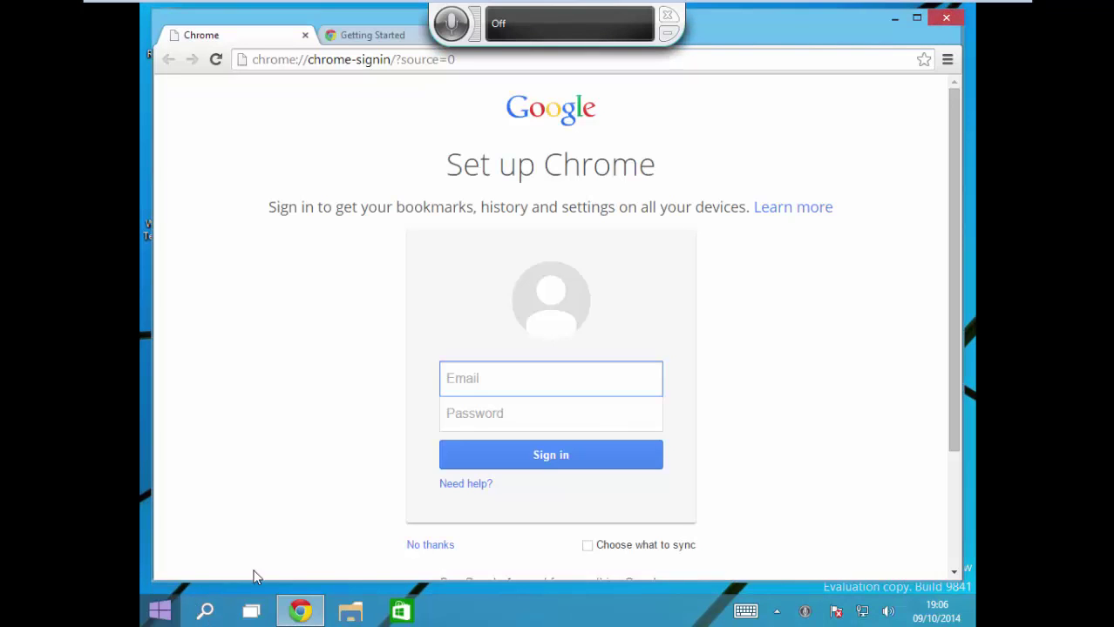
left_click(945, 17)
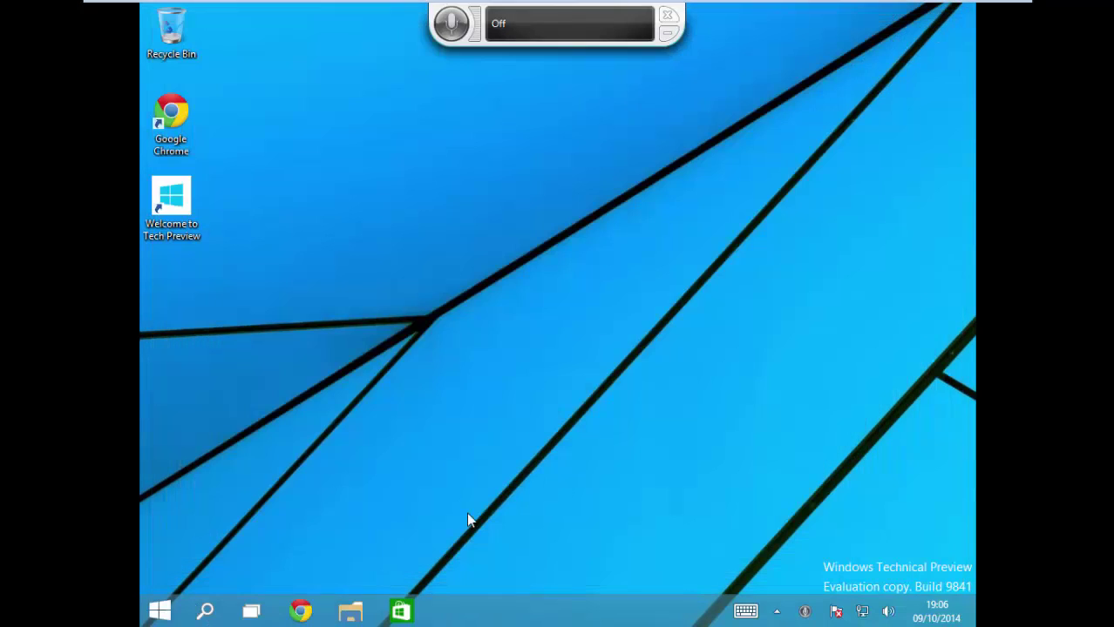
Step: Search 'not' from the Start menu and launch an empty Notepad
left_click(163, 611)
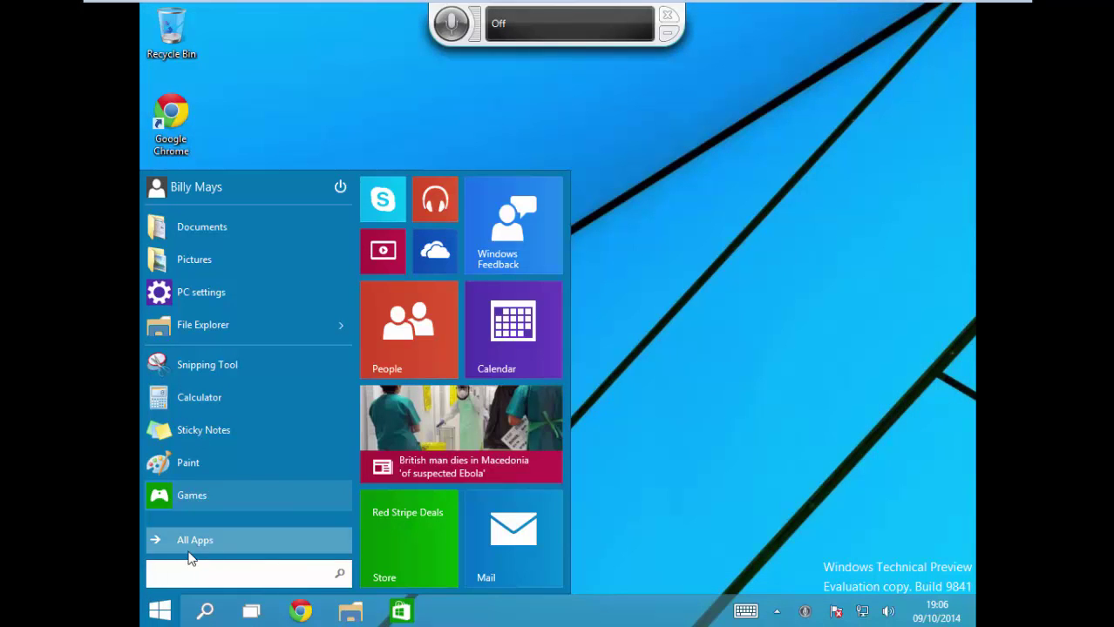
type("notepad")
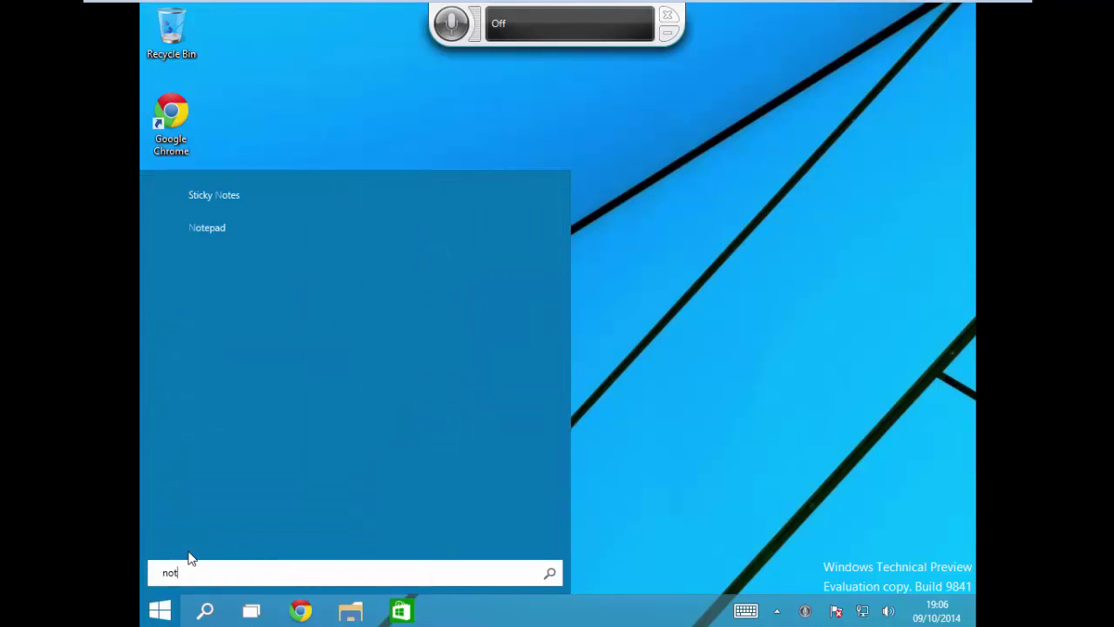
left_click(206, 228)
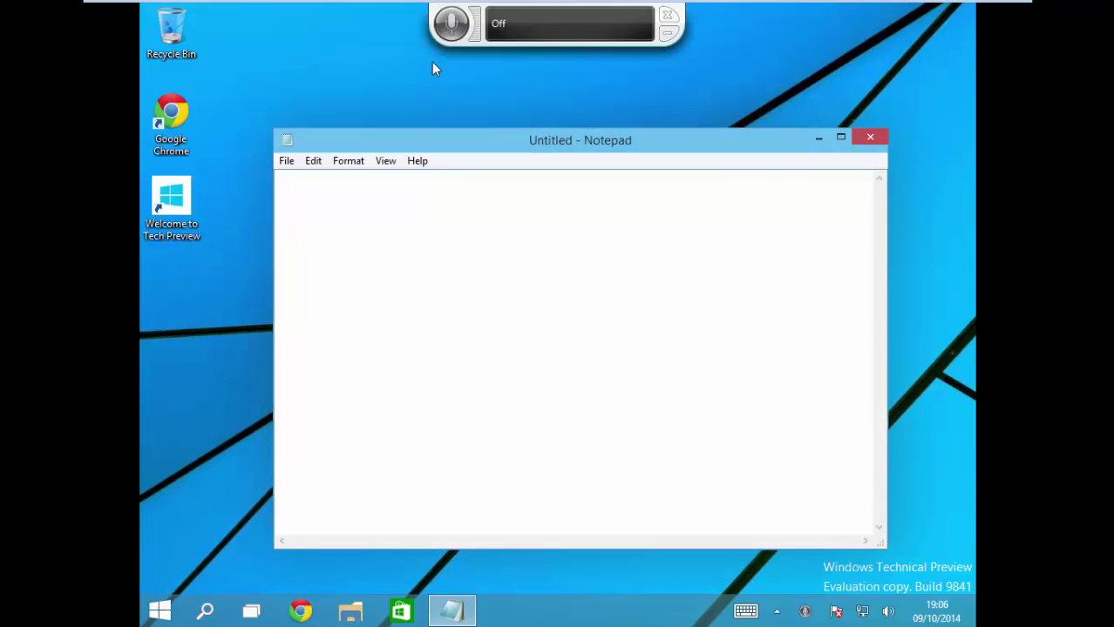
Step: Dictate text into Notepad with Speech Recognition listening, then close it without saving
left_click(450, 21)
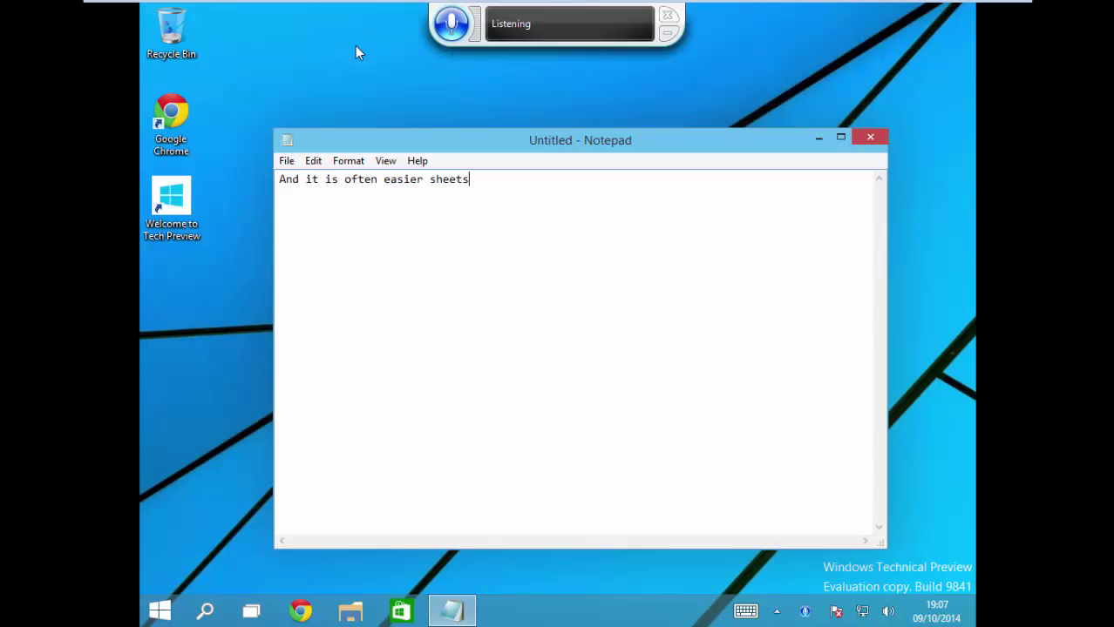
left_click(447, 19)
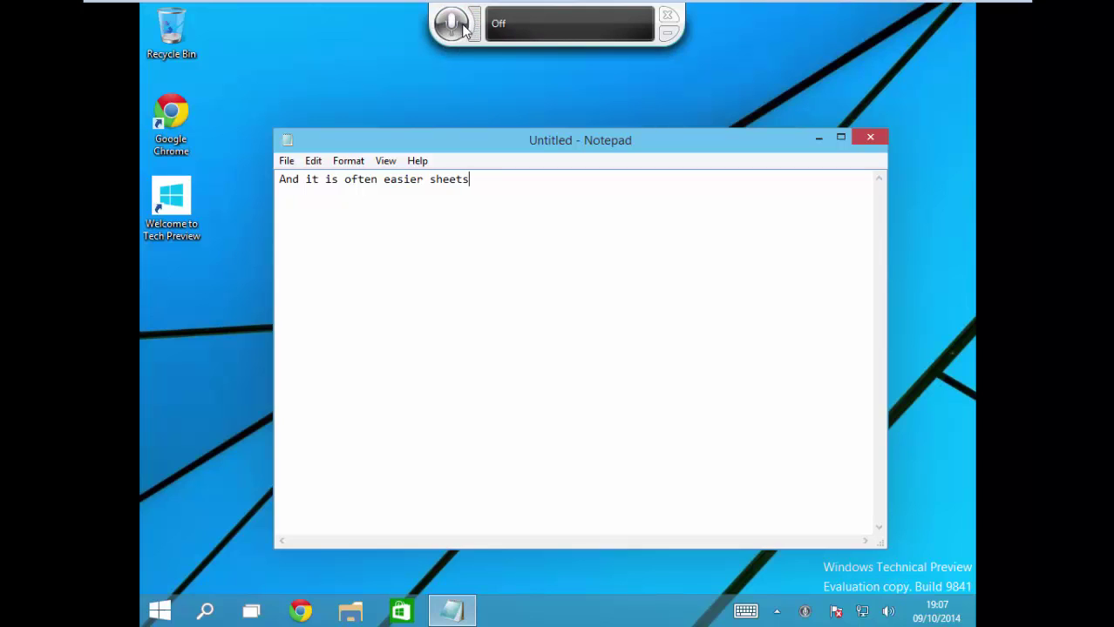
left_click(462, 26)
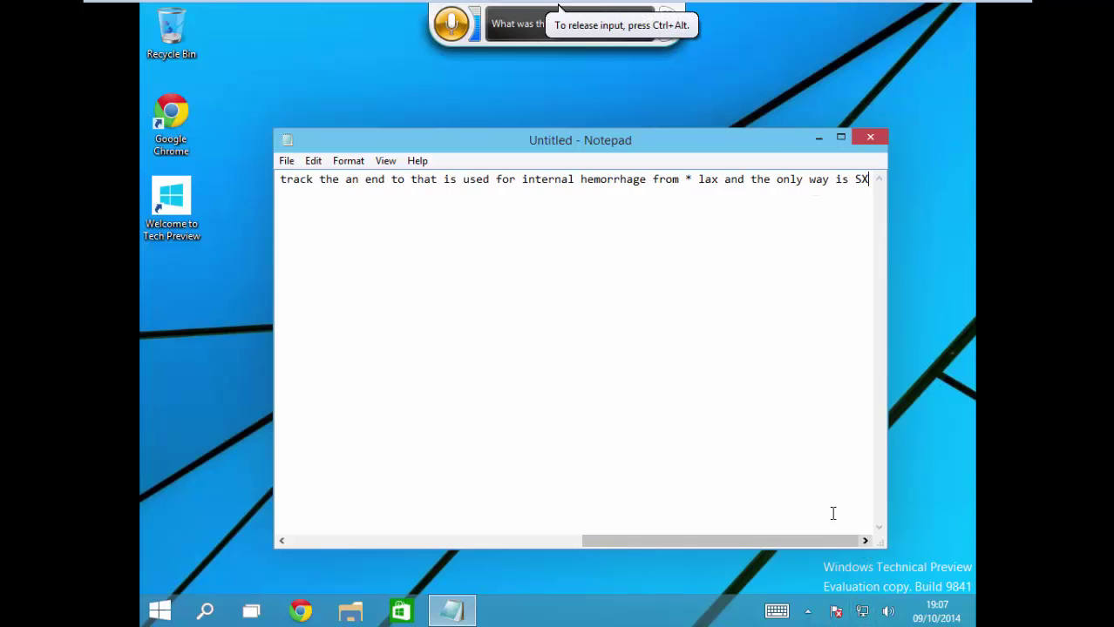
key("Home")
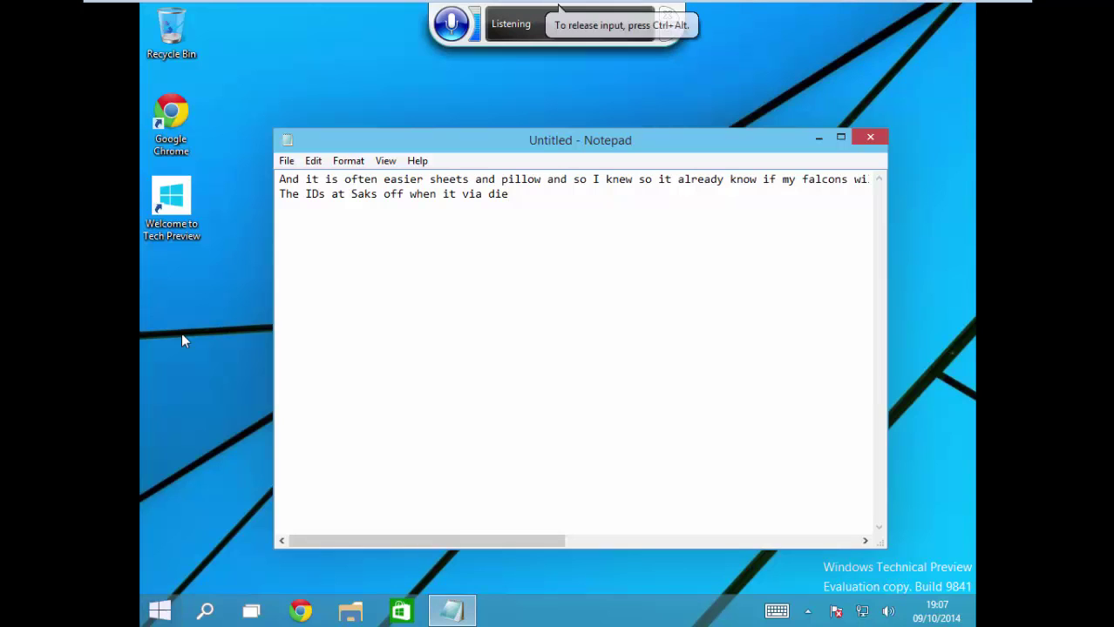
left_click(871, 137)
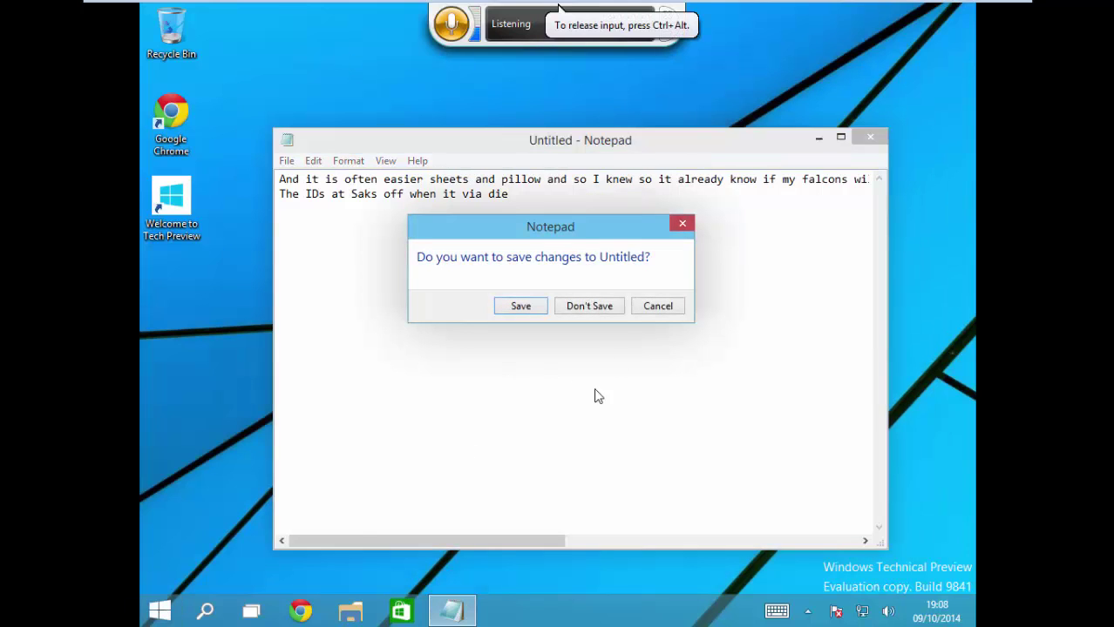
left_click(658, 306)
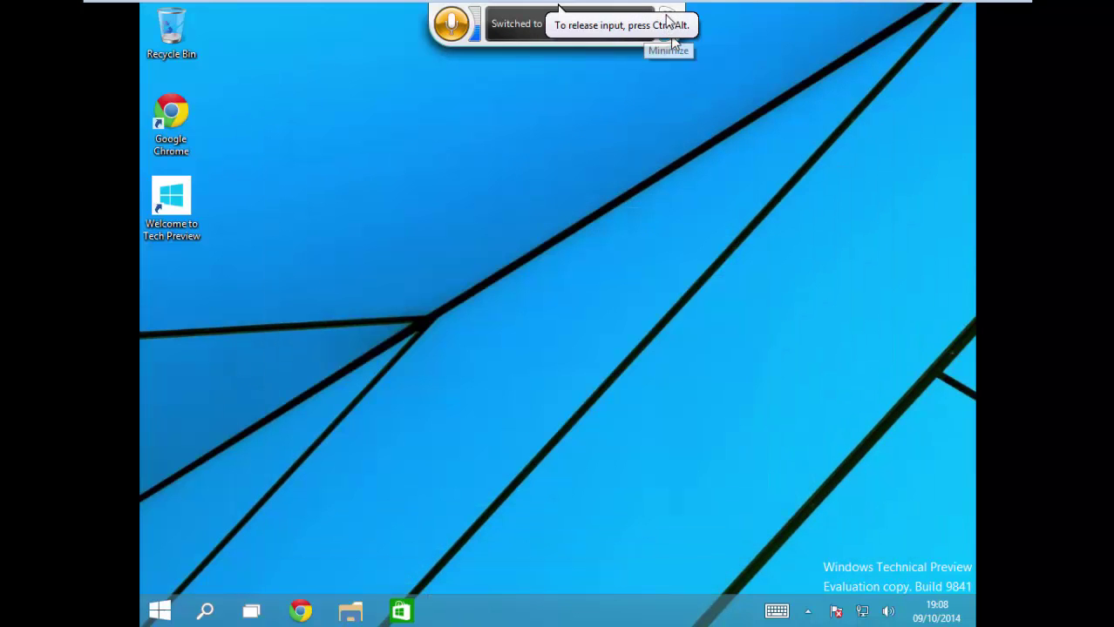
Step: Launch Chrome, search 'google' from the address bar, and open the Google UK homepage
left_click(301, 610)
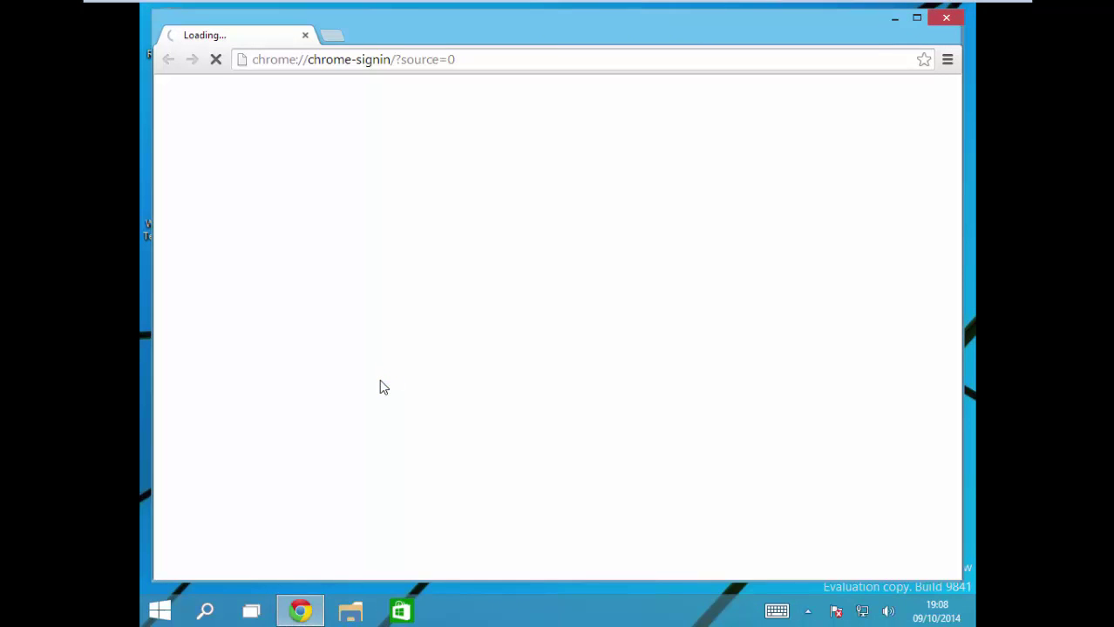
left_click(518, 54)
key("BackSpace")
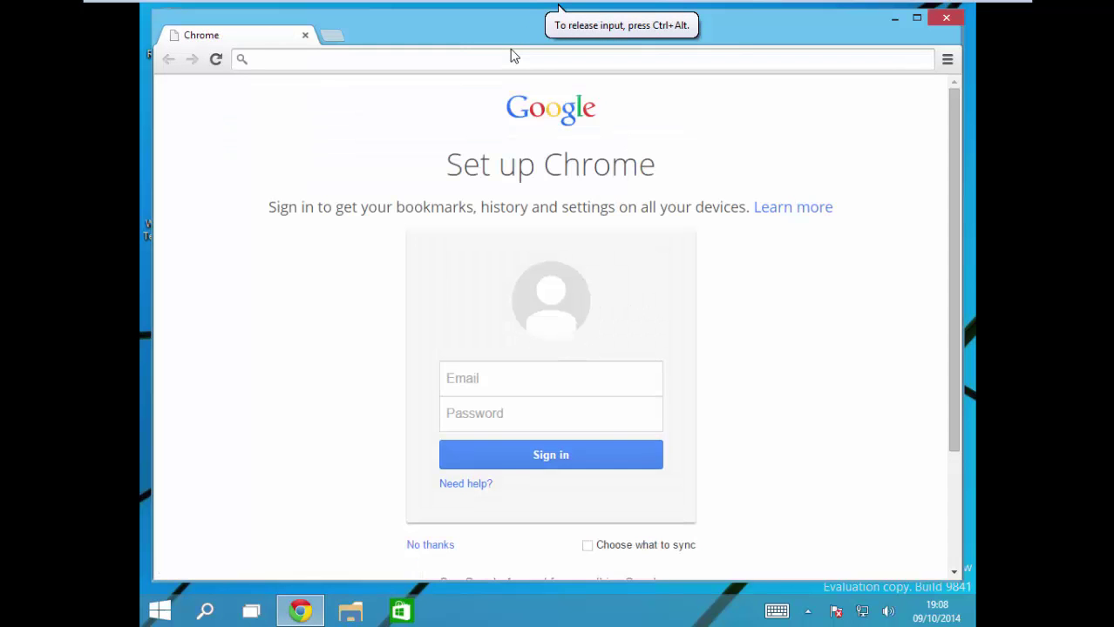
type("google")
key("Return")
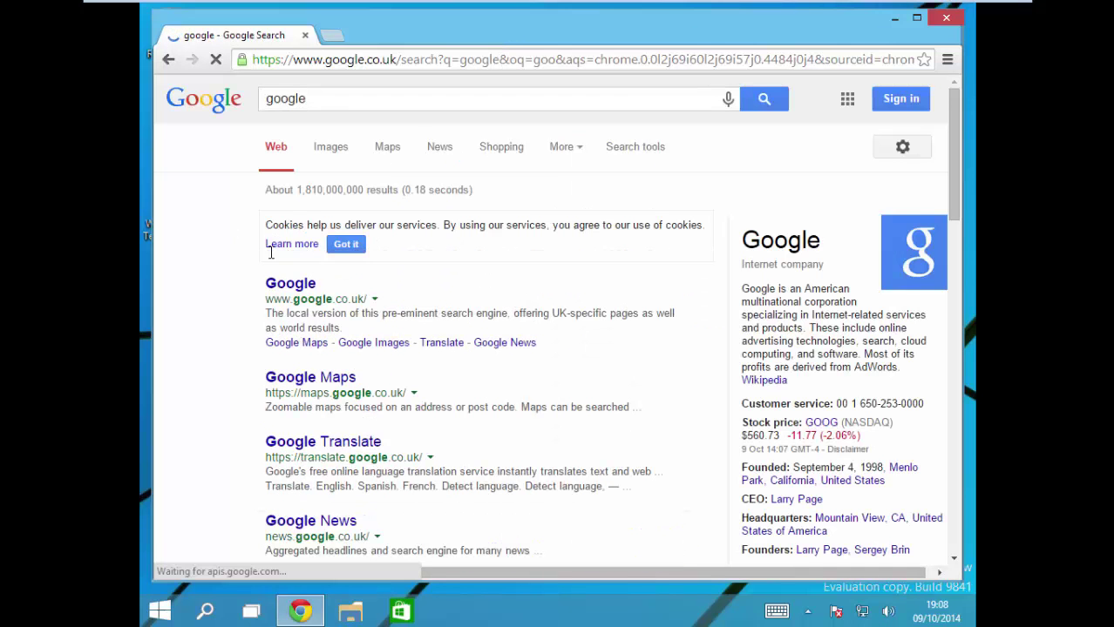
left_click(294, 286)
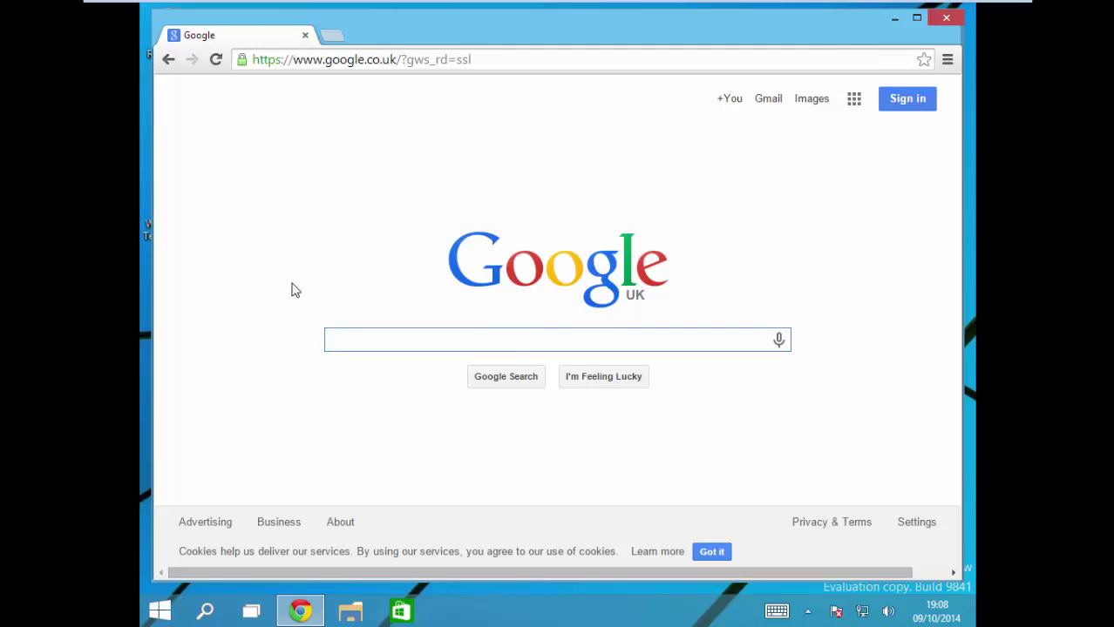
Step: Maximise Chrome and search Google for 'malware domain list'
double_click(405, 33)
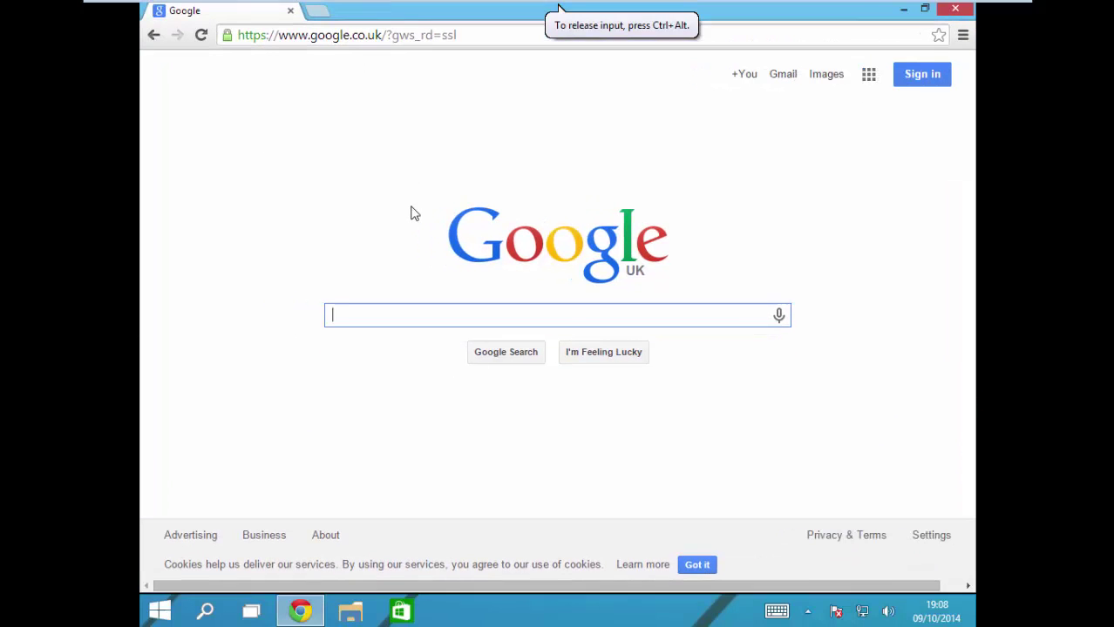
type("malwa")
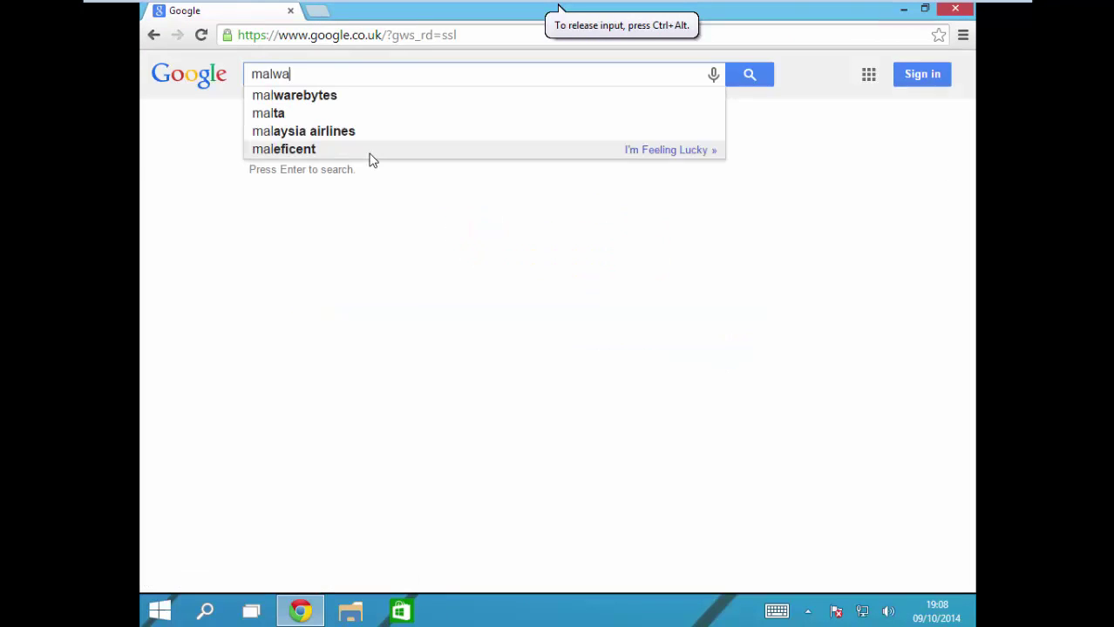
type("re bomai")
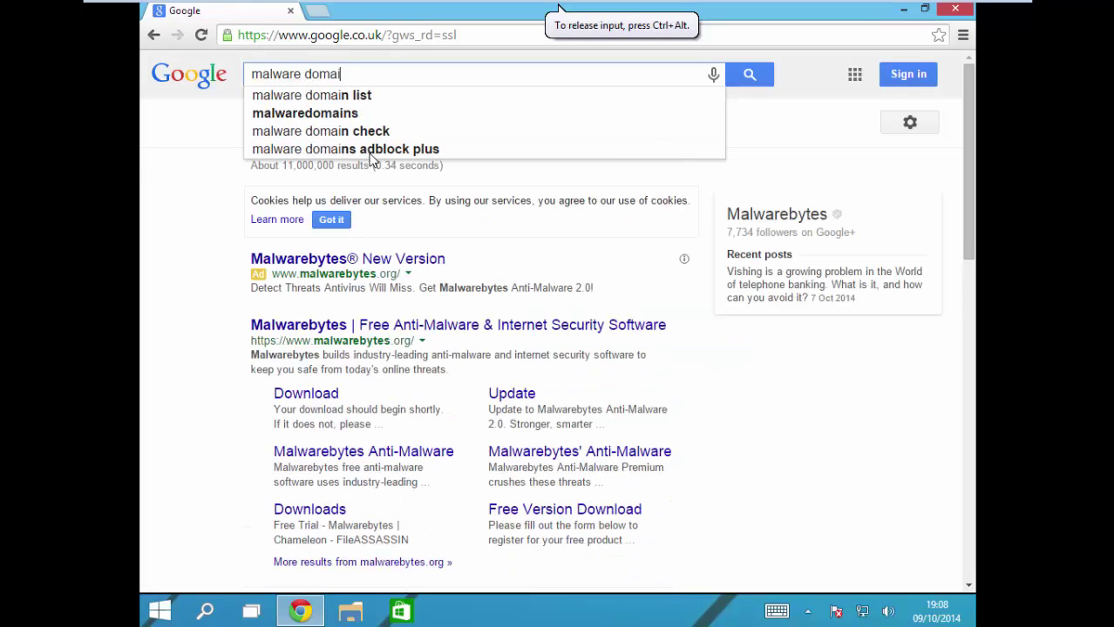
type("n list")
key("Return")
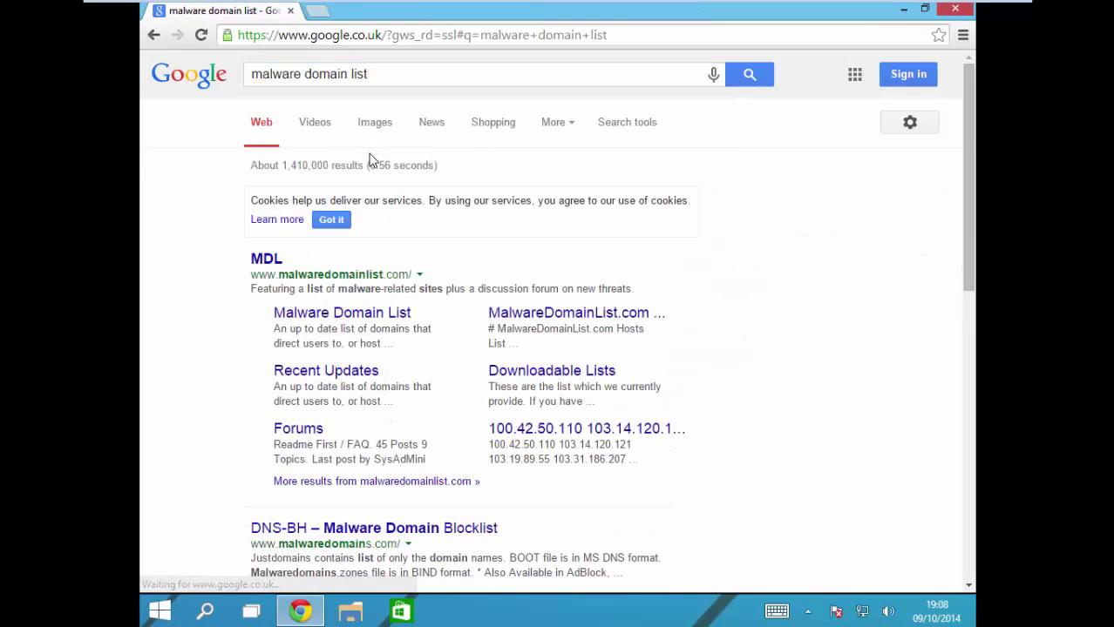
Step: Copy the first sasenergia.pt domain from Malware Domain List and load it in a new tab
left_click(316, 314)
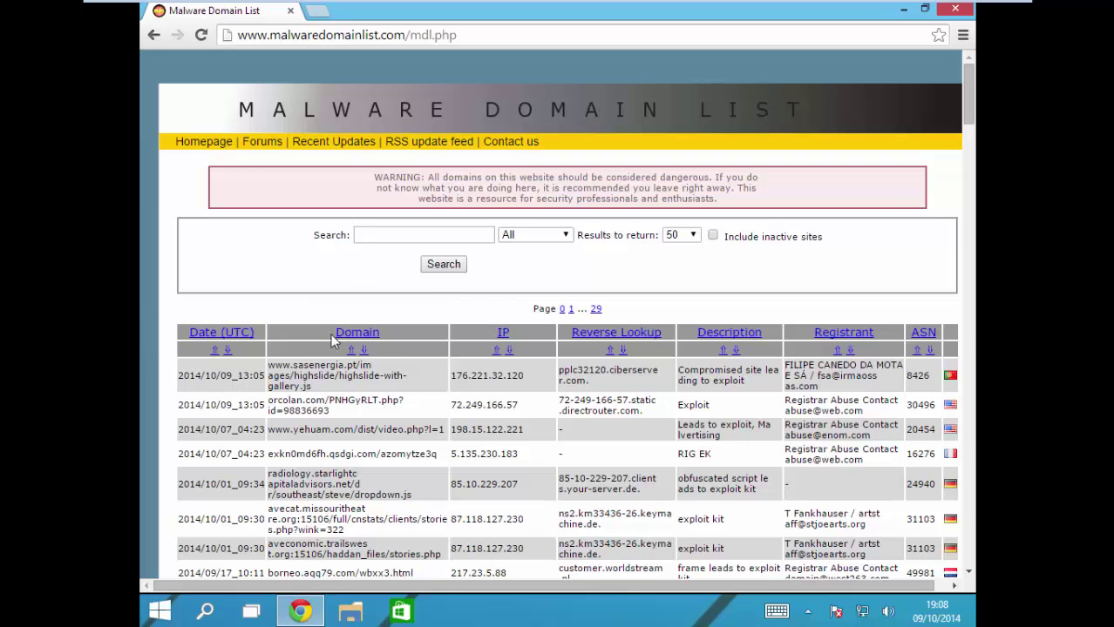
left_click_drag(307, 384, 202, 349)
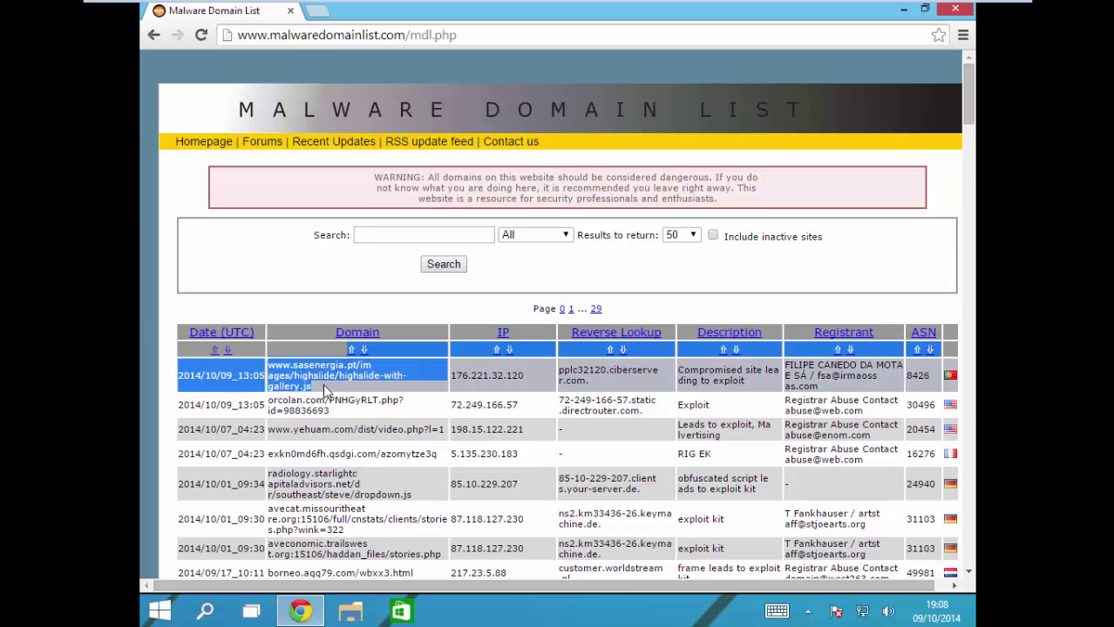
left_click_drag(322, 384, 269, 366)
key("ctrl+c")
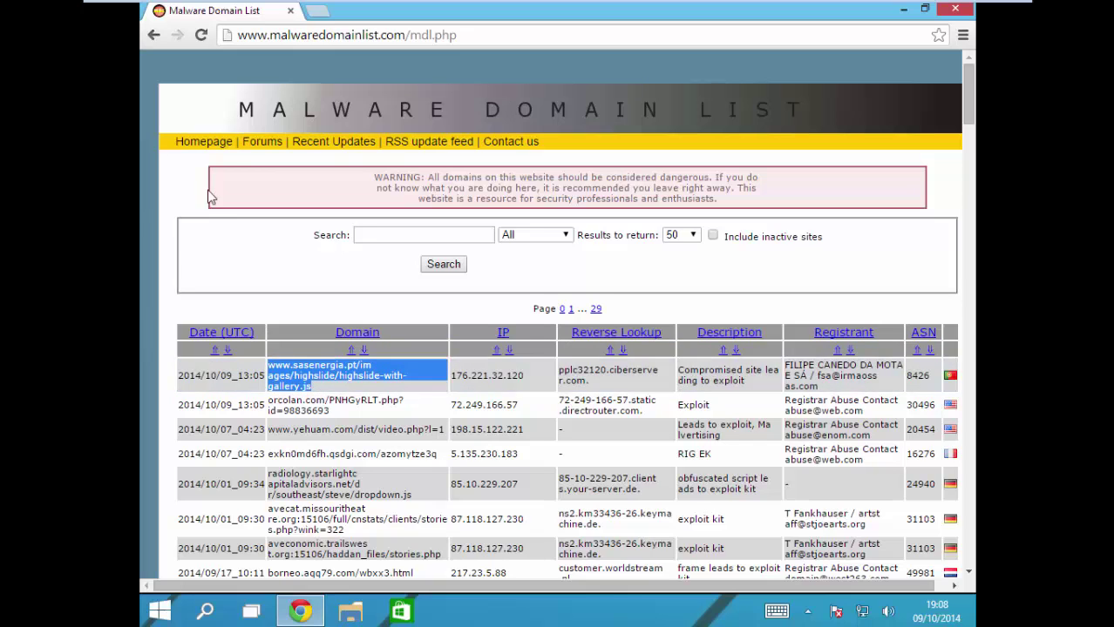
left_click(316, 14)
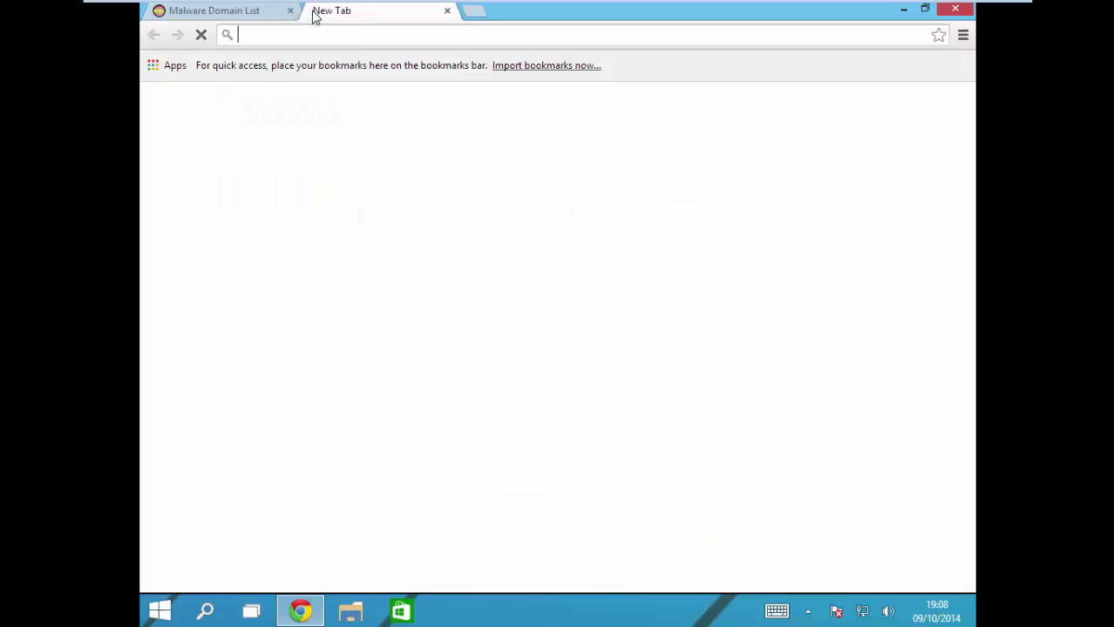
key("ctrl+v")
key("Return")
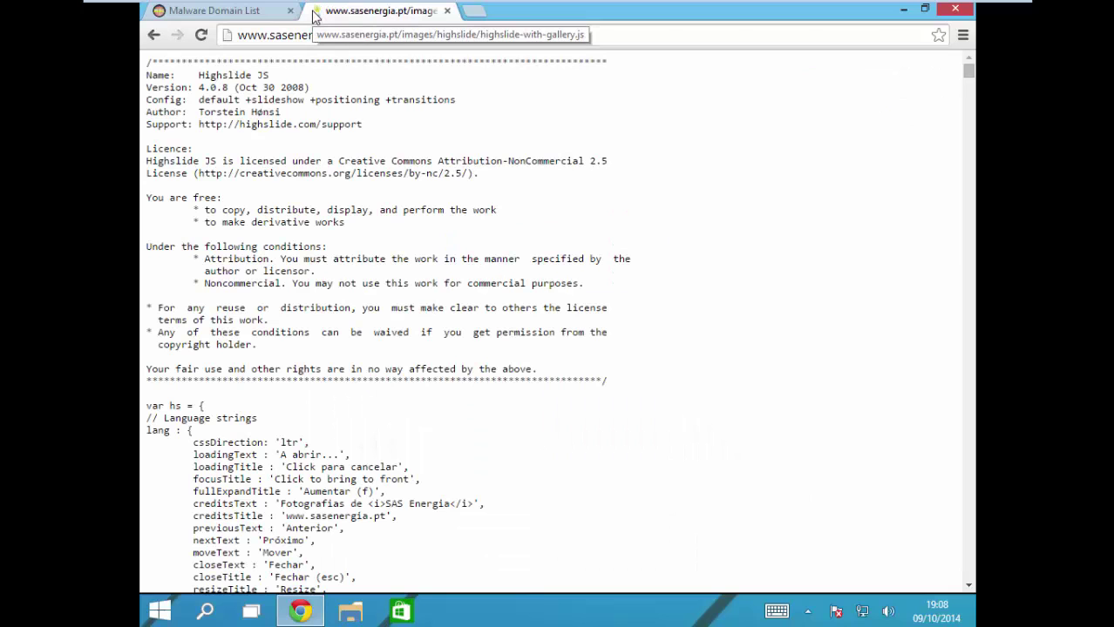
Step: Return to the Malware Domain List and scroll down past the yehuam.com entry
left_click(193, 11)
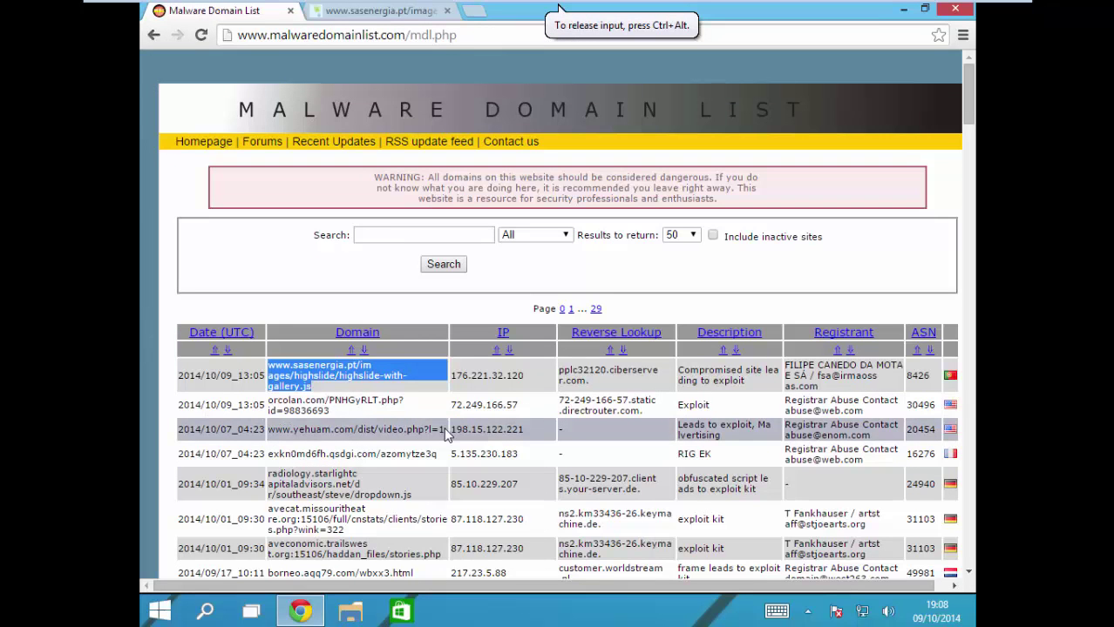
left_click_drag(445, 430, 319, 429)
left_click(305, 434)
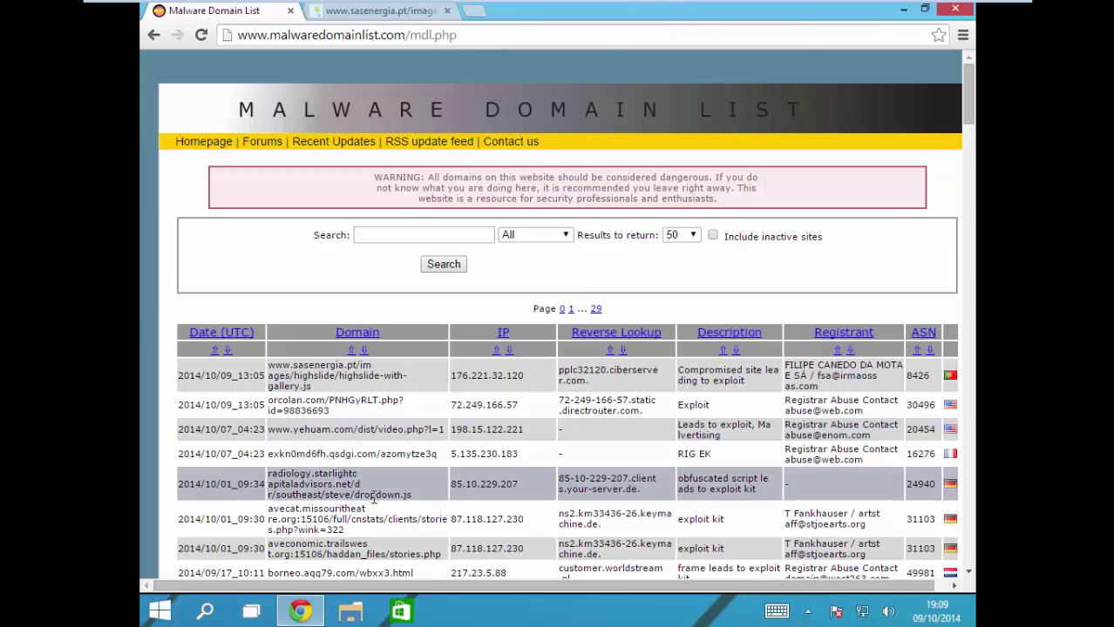
scroll(373, 541, "down", 1)
scroll(373, 541, "down", 3)
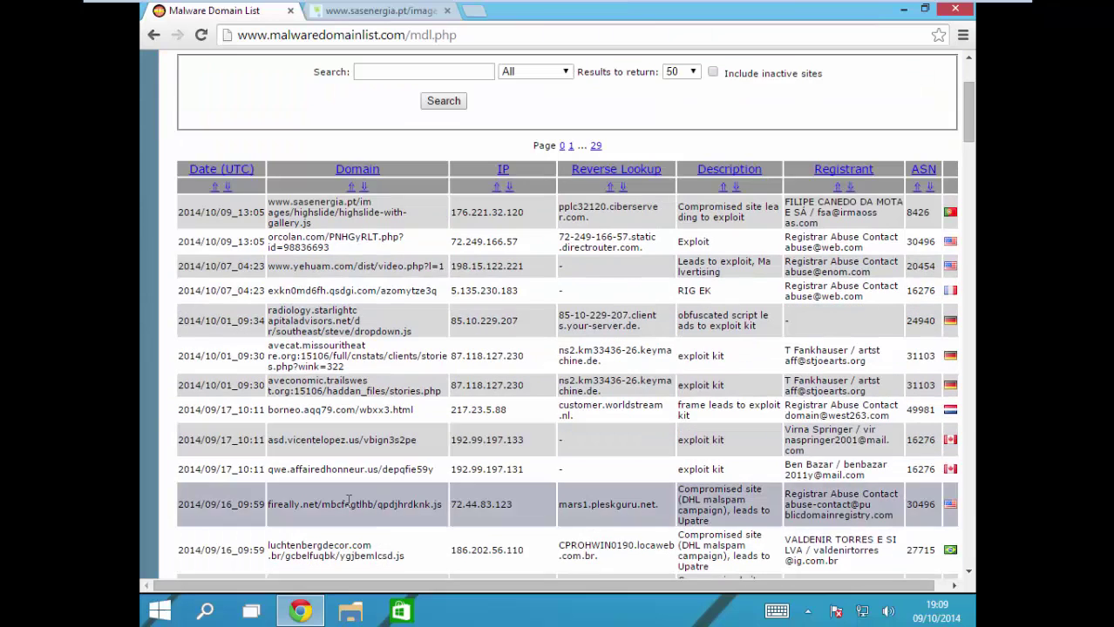
scroll(428, 470, "down", 6)
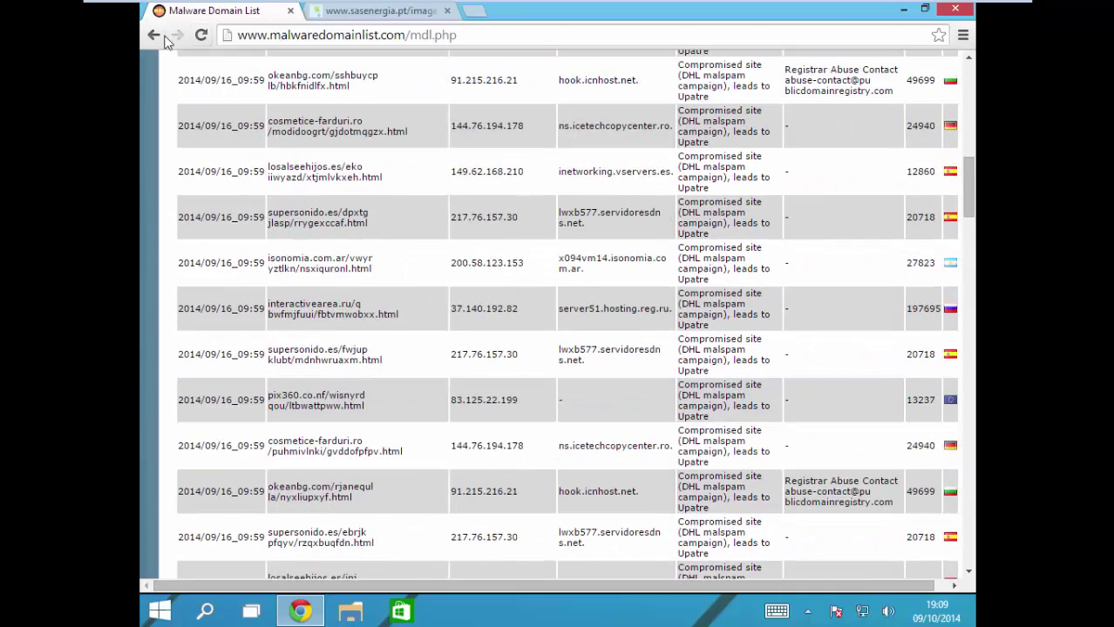
Step: Go back to the 'malware domain list' results and close the sasenergia.pt script tab
left_click(155, 36)
left_click(381, 11)
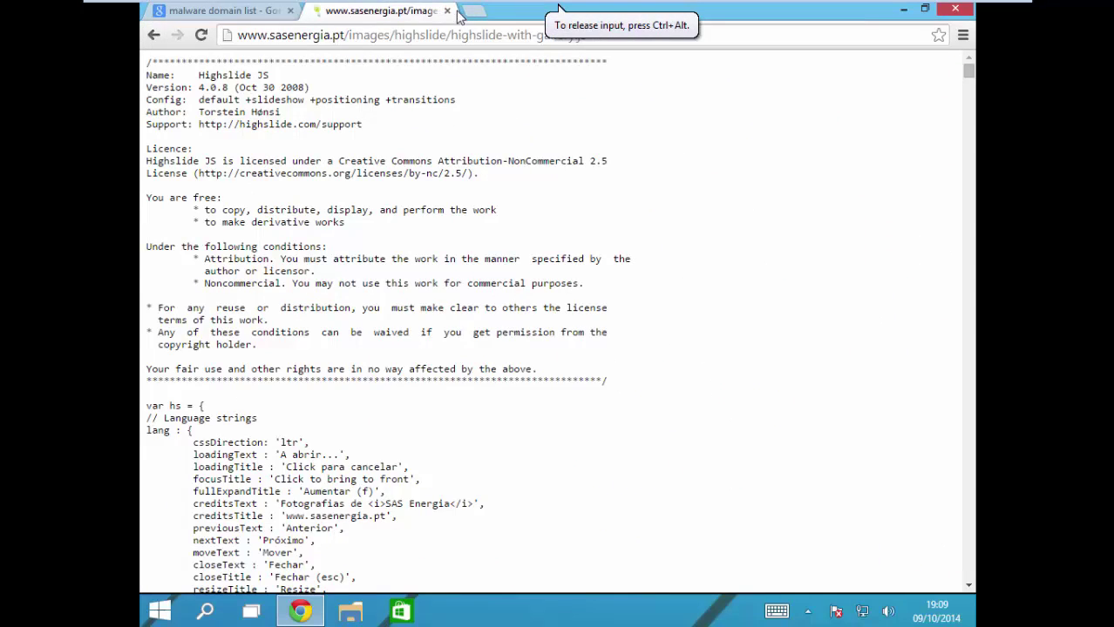
left_click(447, 10)
left_click(417, 34)
Step: Load malc0de.com/database in the Chrome address bar
key("BackSpace")
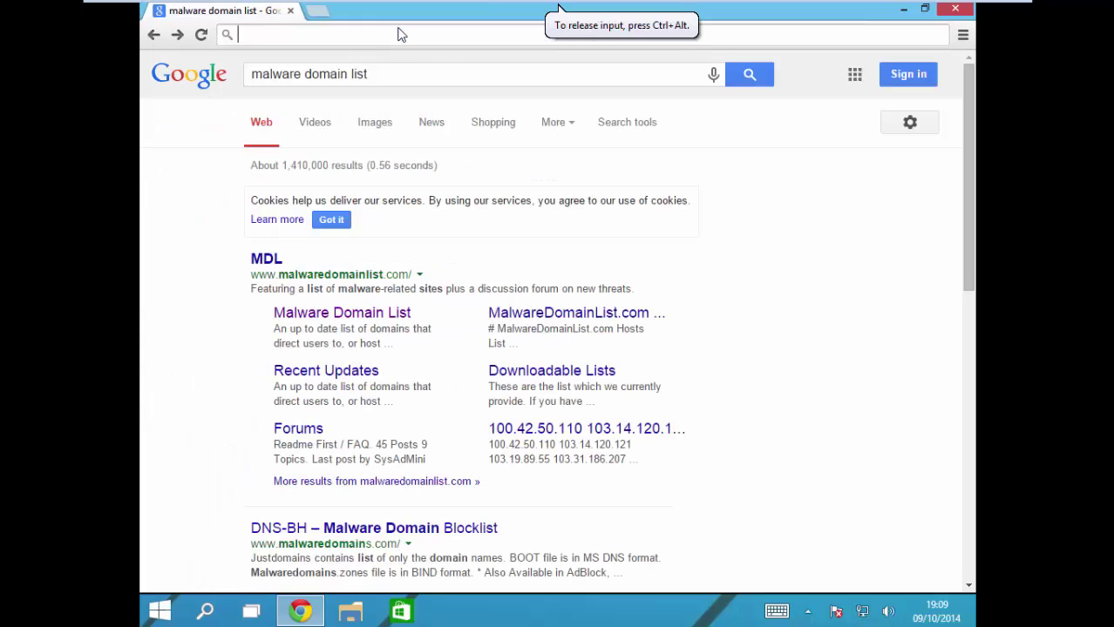
type("malc0der")
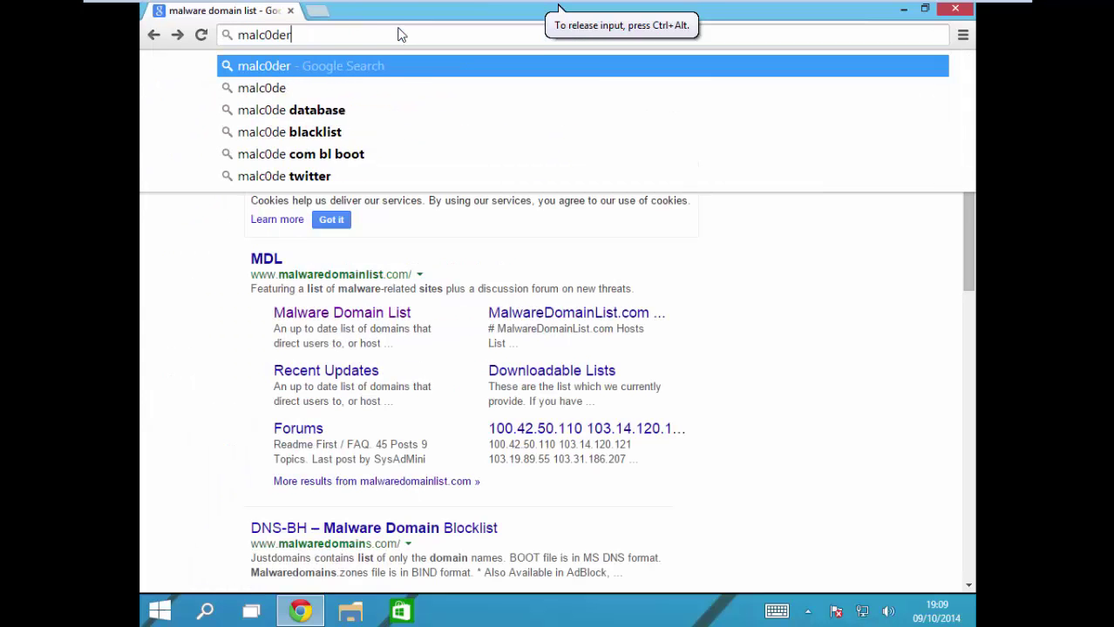
key("BackSpace")
type(".")
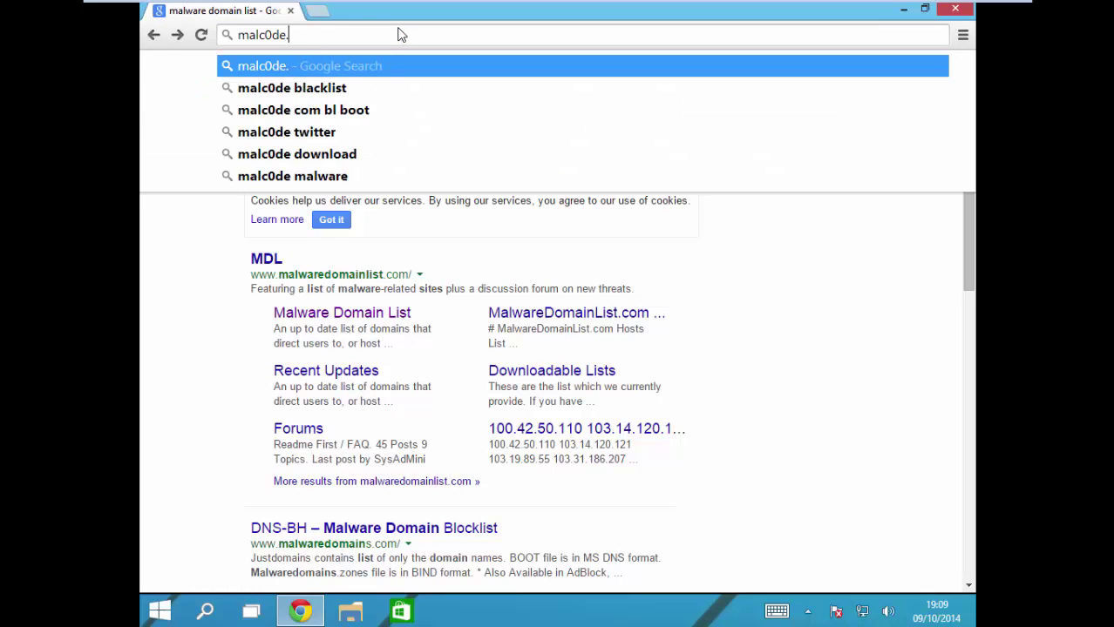
type("com/d")
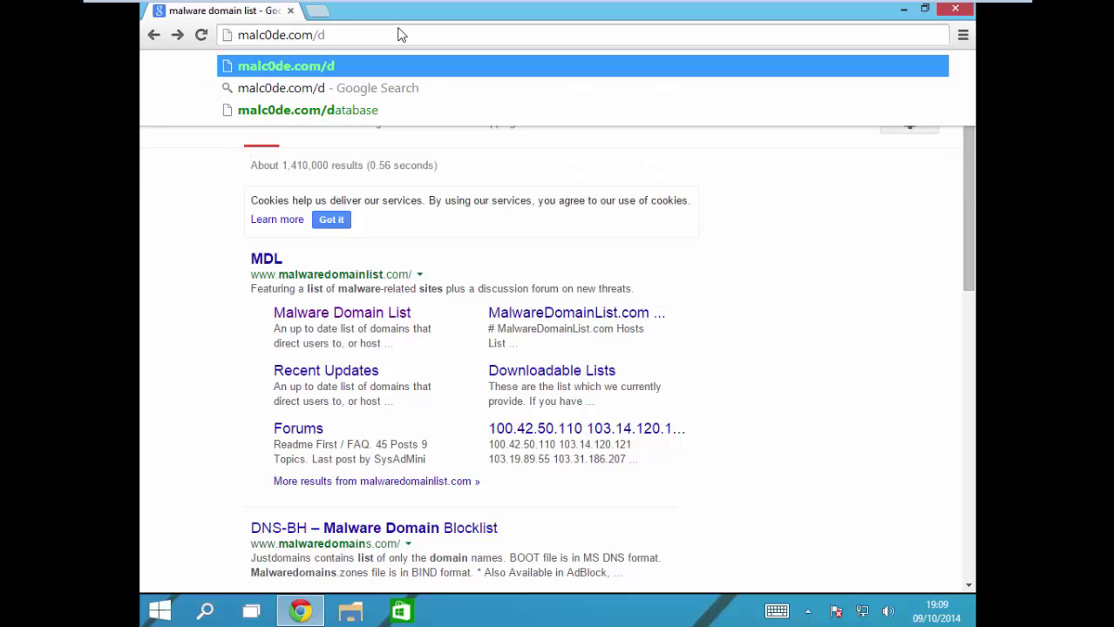
type("atabase")
key("Return")
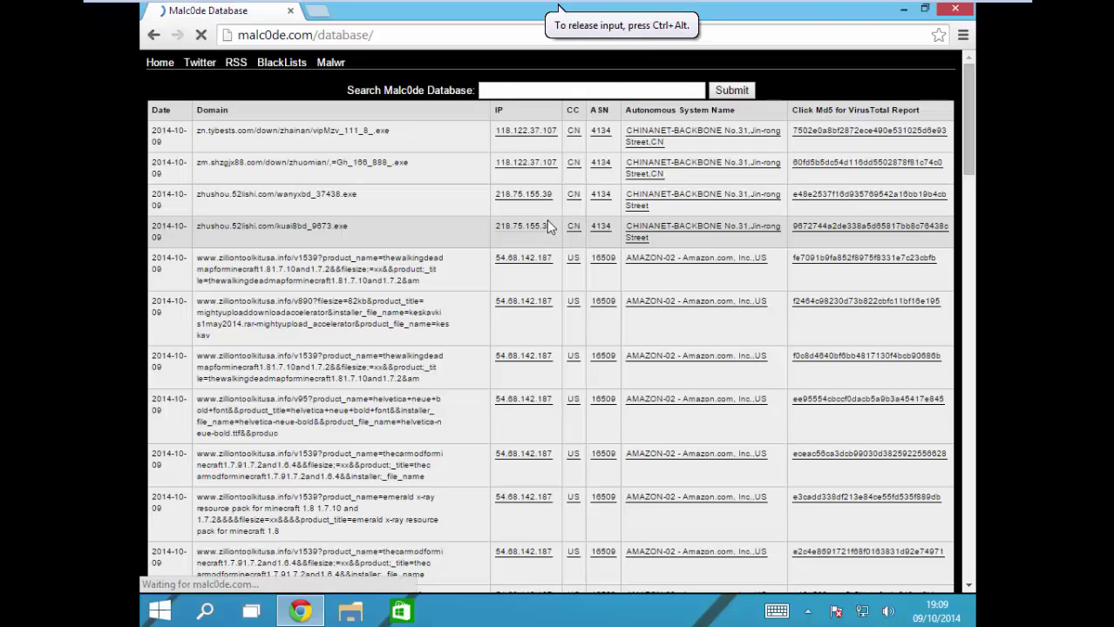
Step: Open the first listed address in a new tab to download vipMzv_111_8_.exe
left_click_drag(418, 420, 199, 420)
key("ctrl+c")
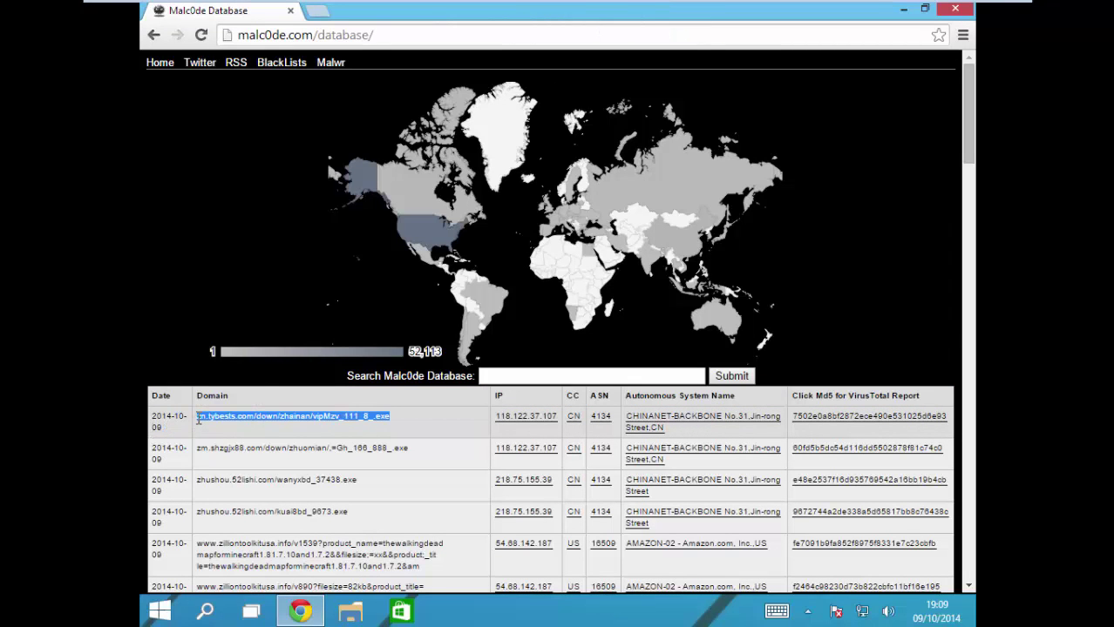
left_click(319, 12)
key("ctrl+v")
key("Return")
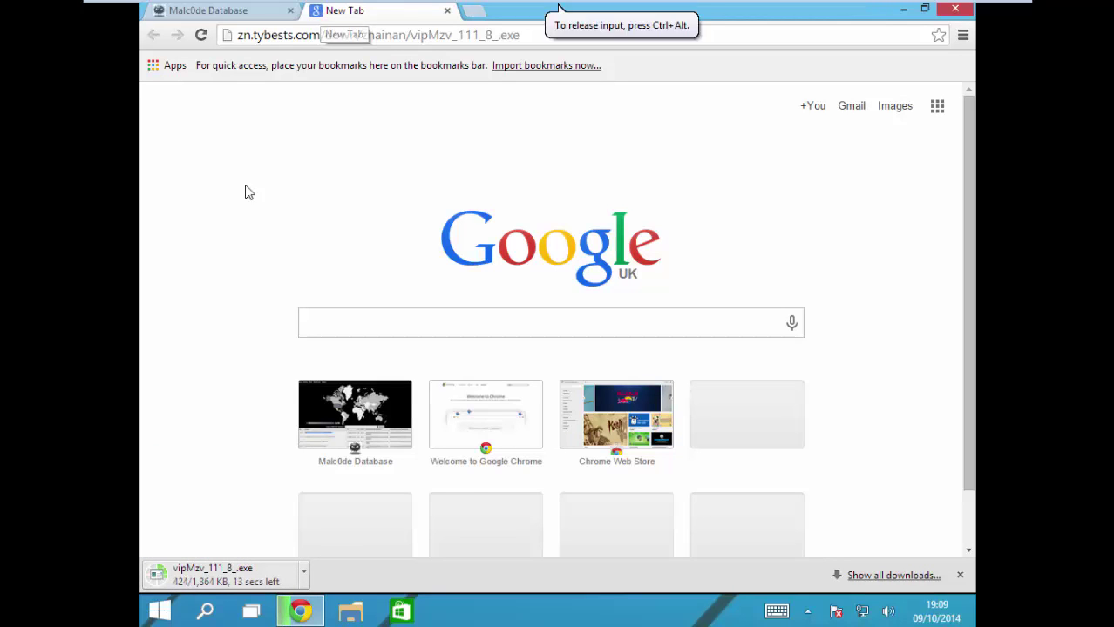
Step: Search the Start menu for 'windows de' and launch Windows Defender from the results
left_click(162, 613)
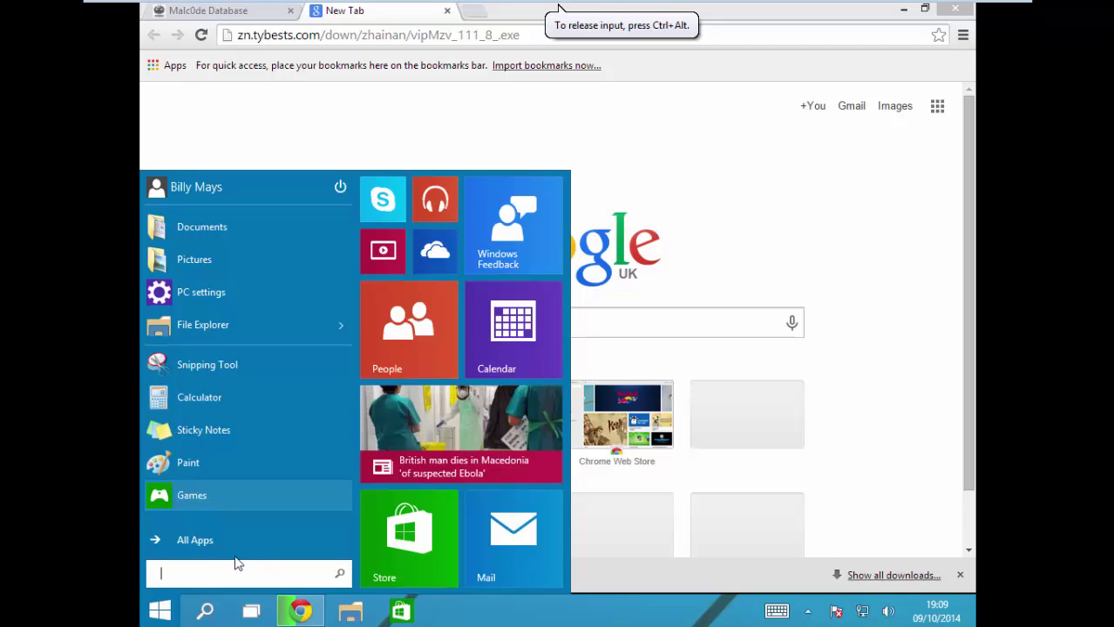
type("window")
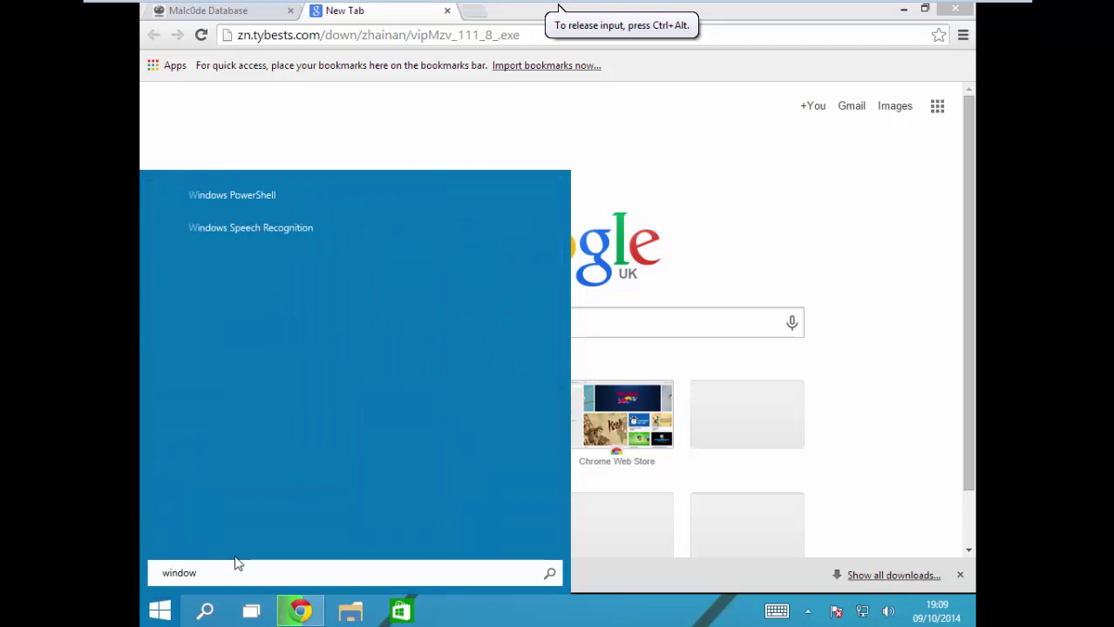
type("s ")
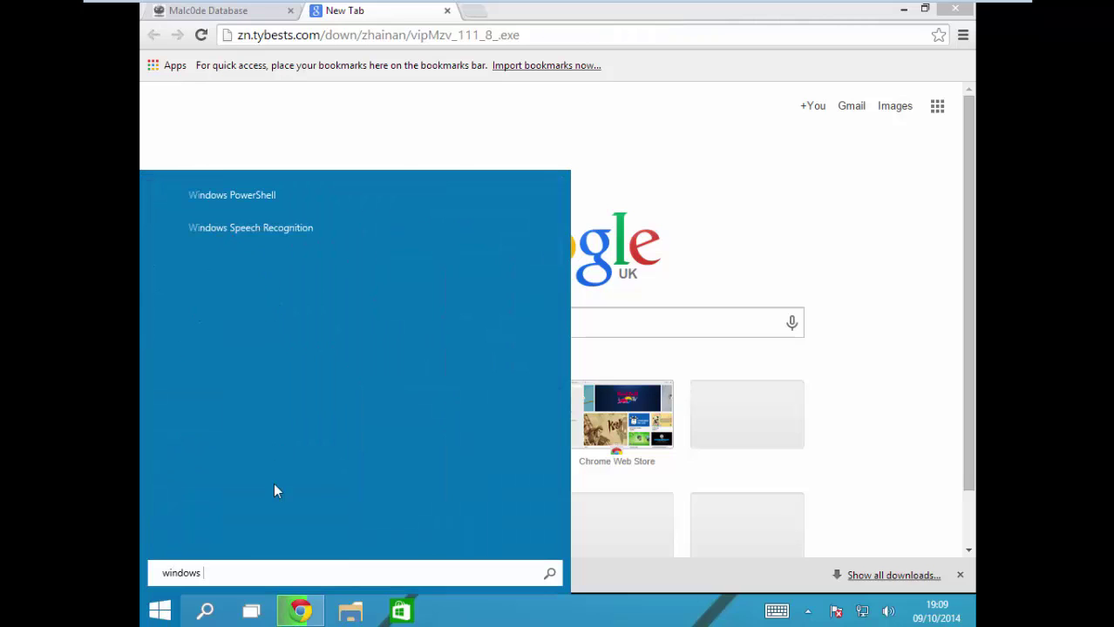
type("defender")
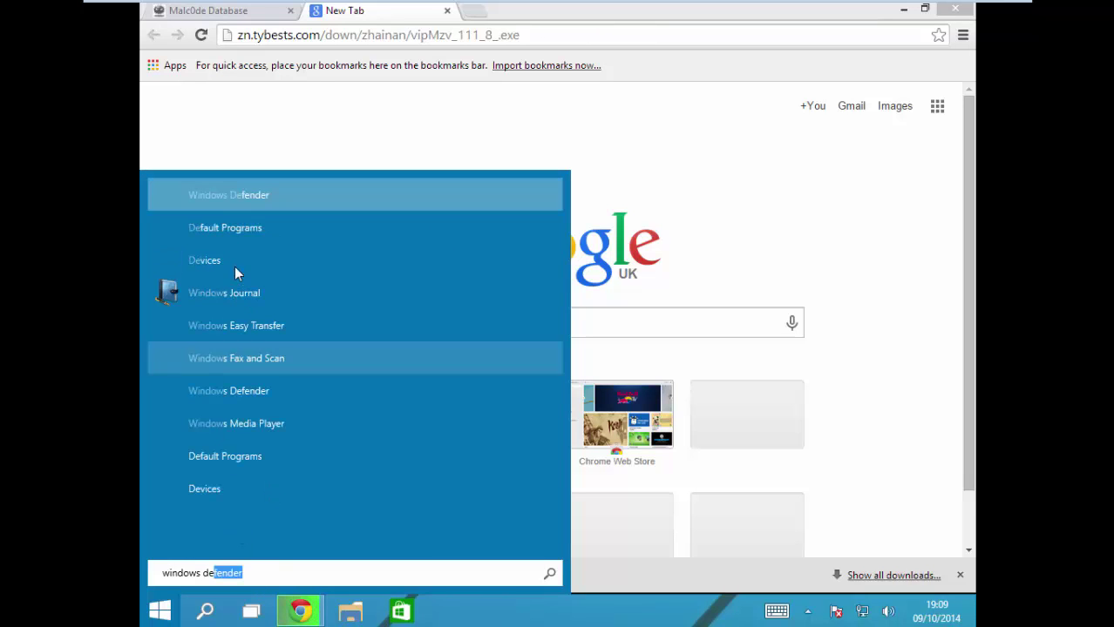
left_click(258, 199)
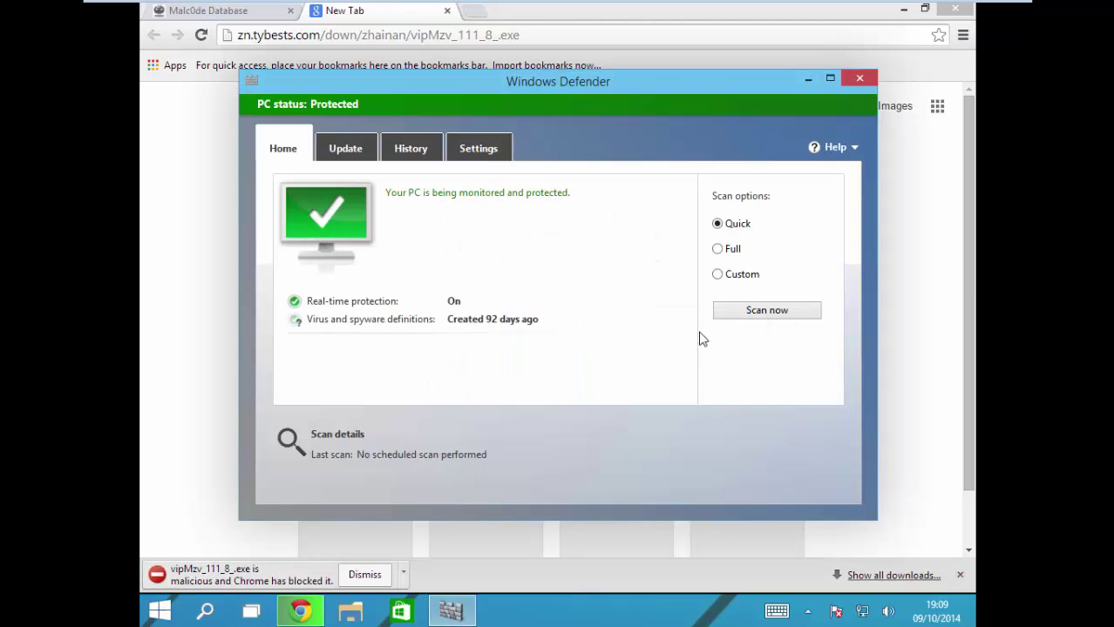
Step: Turn off real-time protection in Windows Defender's settings and save the change
left_click(479, 155)
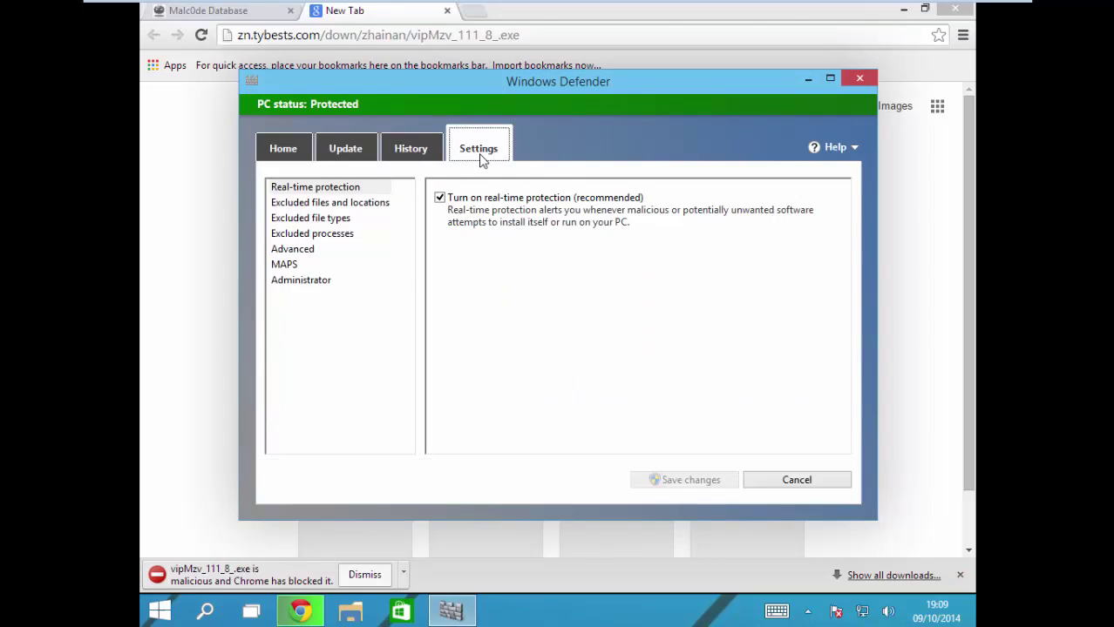
left_click(466, 201)
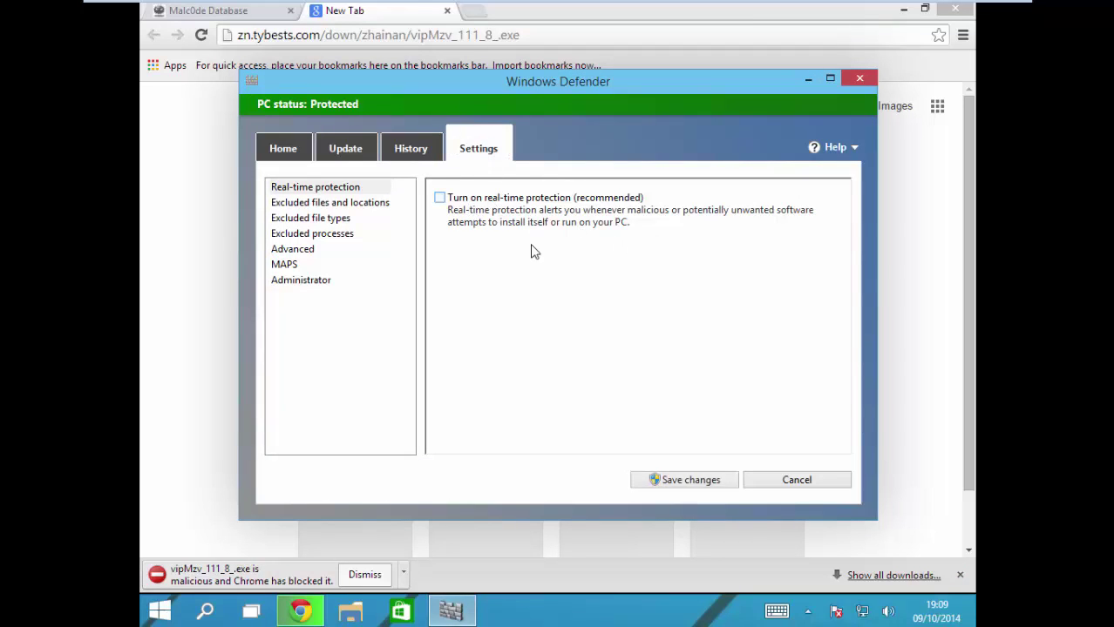
left_click(707, 482)
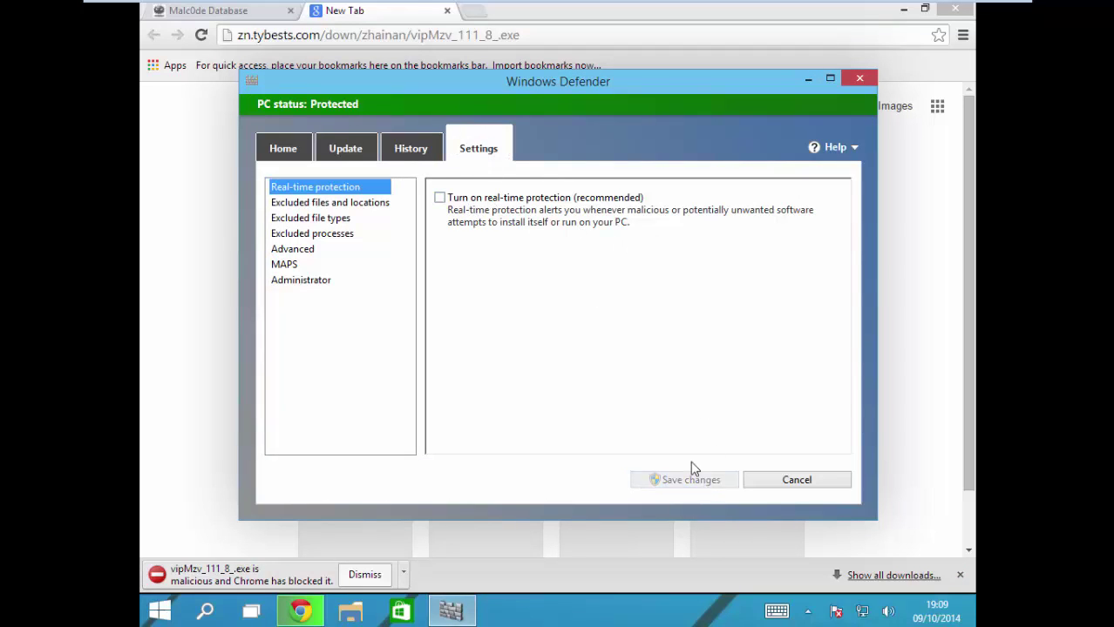
Step: Close Windows Defender and dismiss Chrome's blocked-download warning
left_click(854, 73)
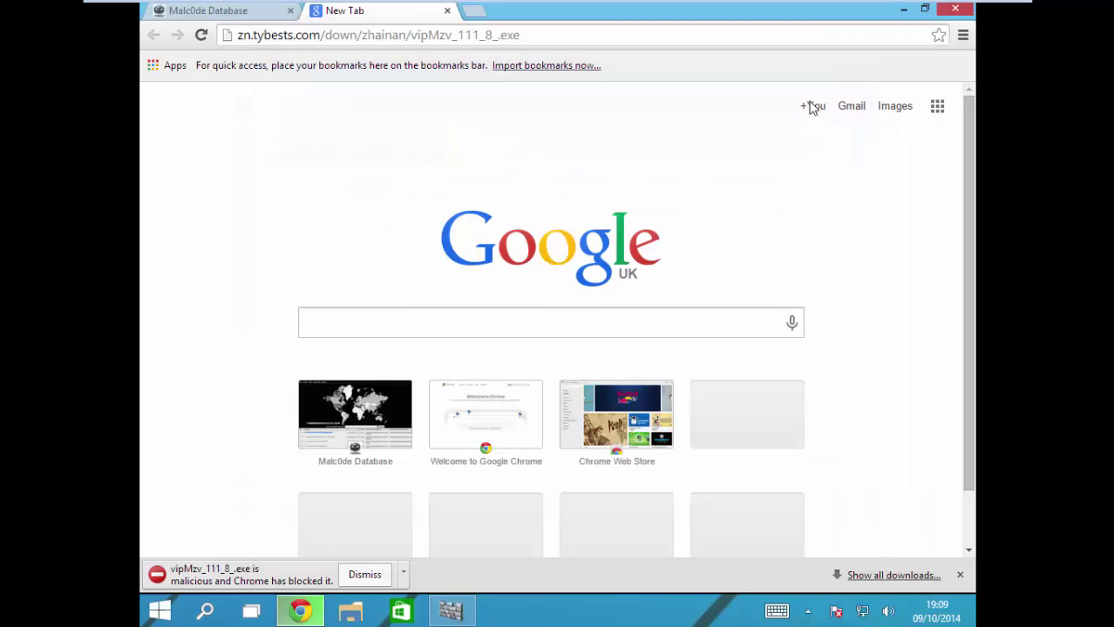
left_click(365, 578)
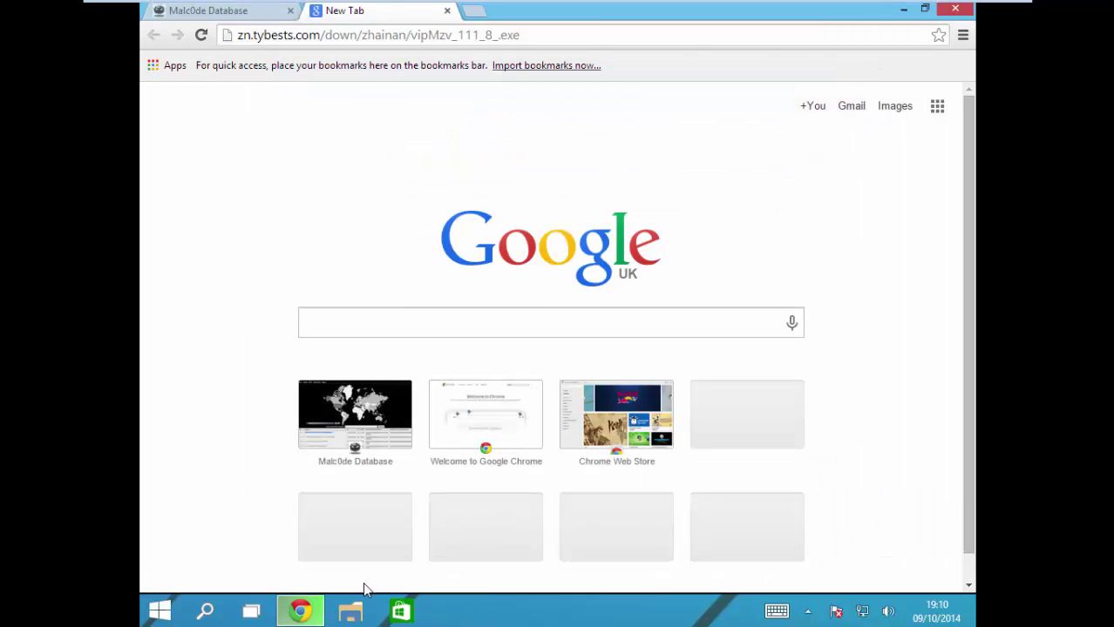
left_click(963, 34)
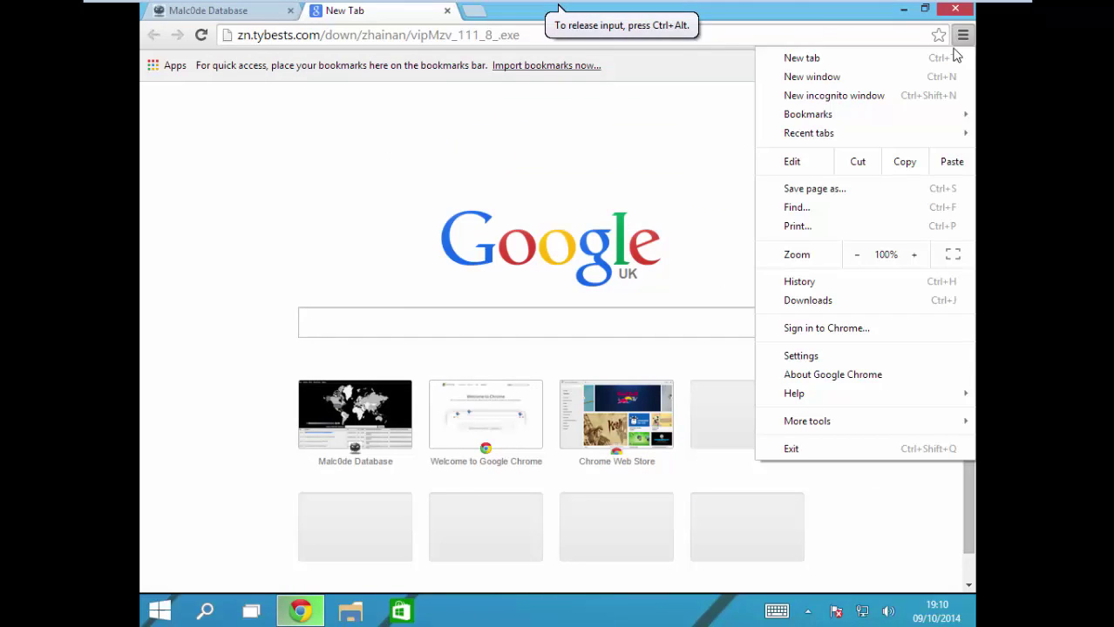
Step: Recover the blocked vipMzv_111_8_.exe from Chrome's Downloads list despite the malware warning
left_click(813, 295)
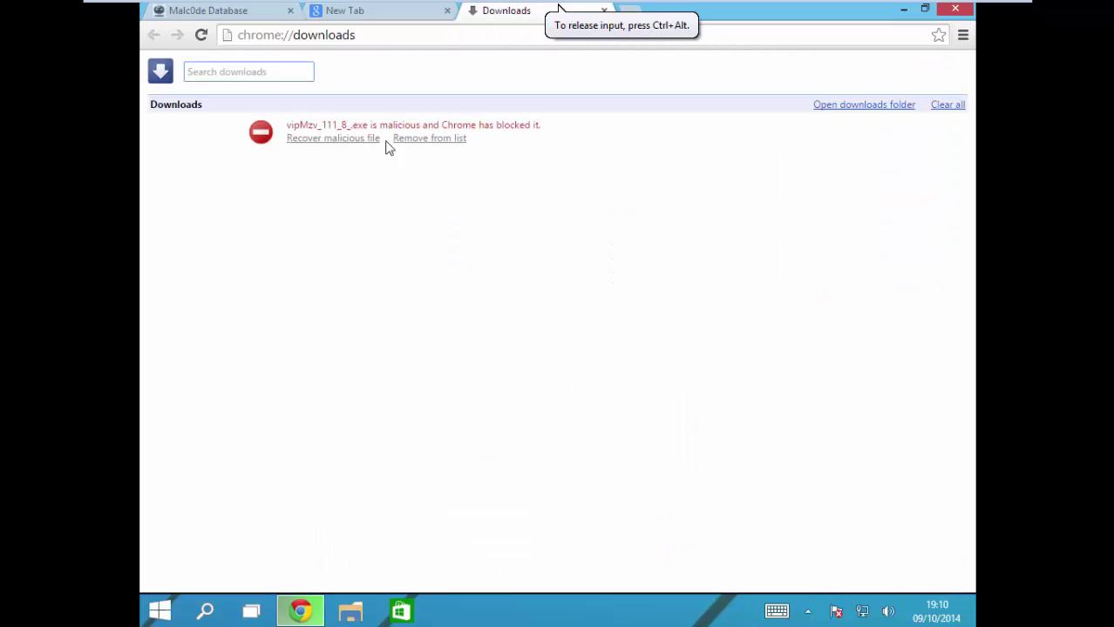
left_click(325, 140)
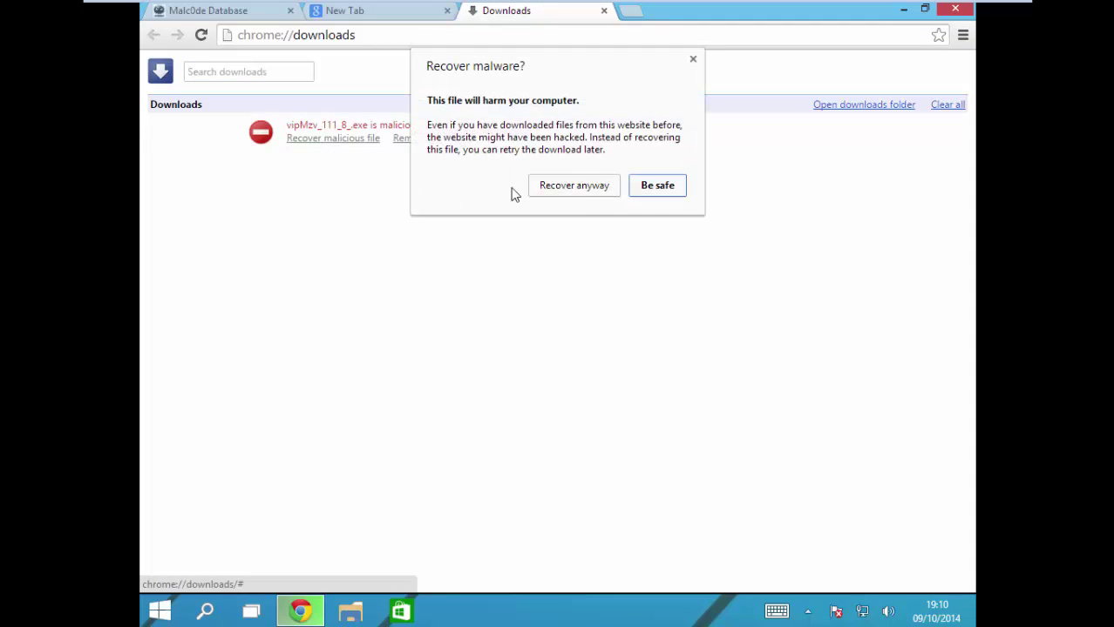
left_click(582, 188)
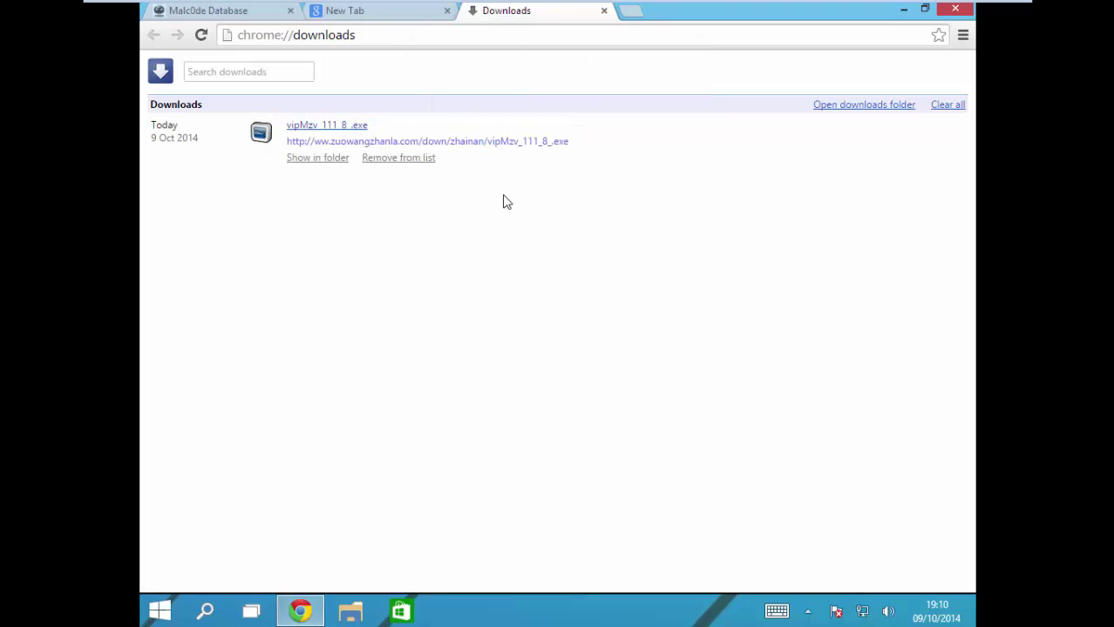
Step: Run the recovered vipMzv_111_8_.exe, approve the UAC prompt, and minimise Chrome
left_click(332, 131)
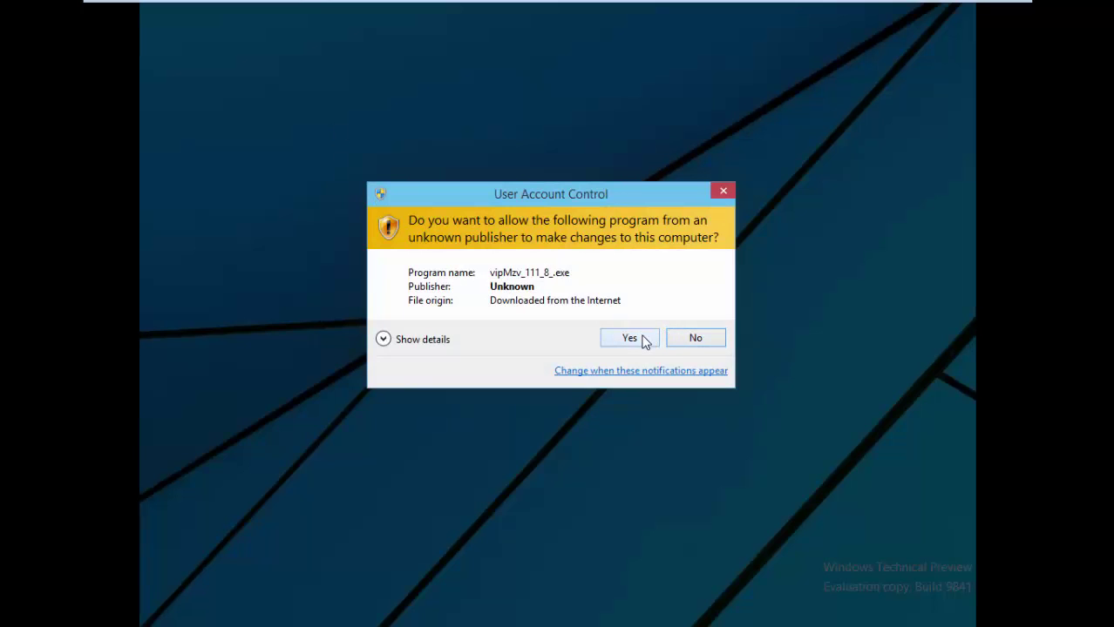
left_click(694, 338)
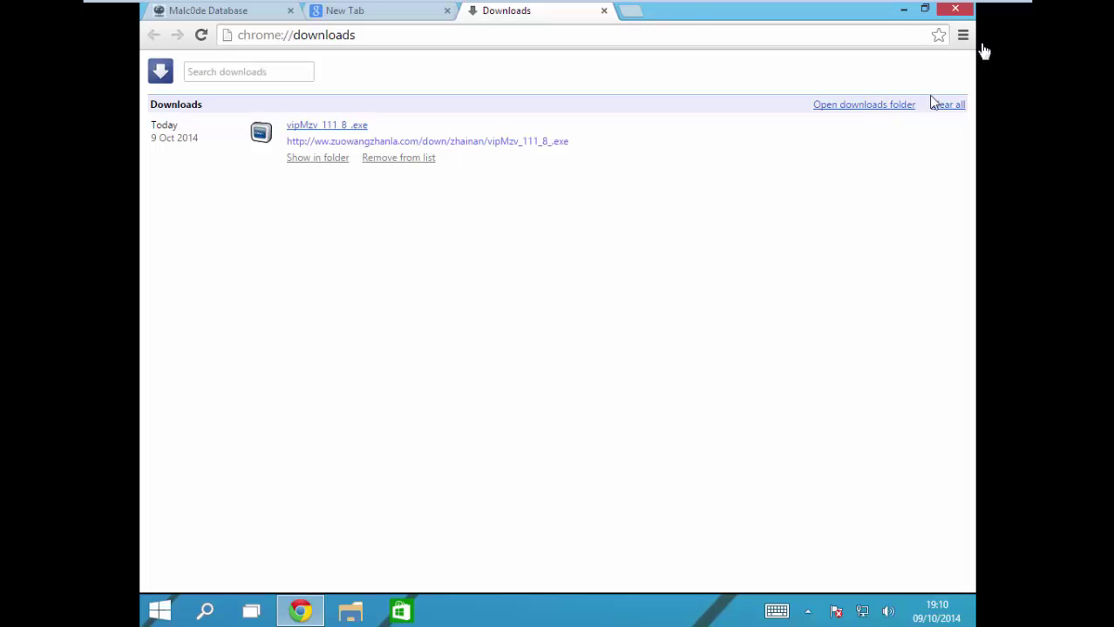
left_click(903, 10)
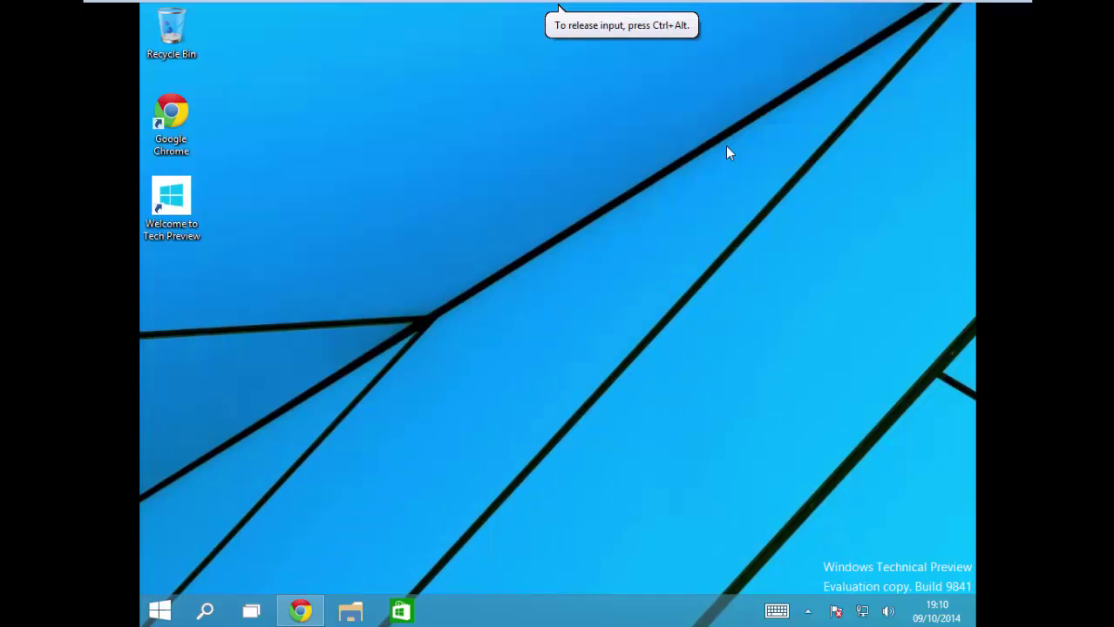
Step: Open the Welcome to Tech Preview shortcut, browse the page, then close it and minimise Chrome
left_click(161, 225)
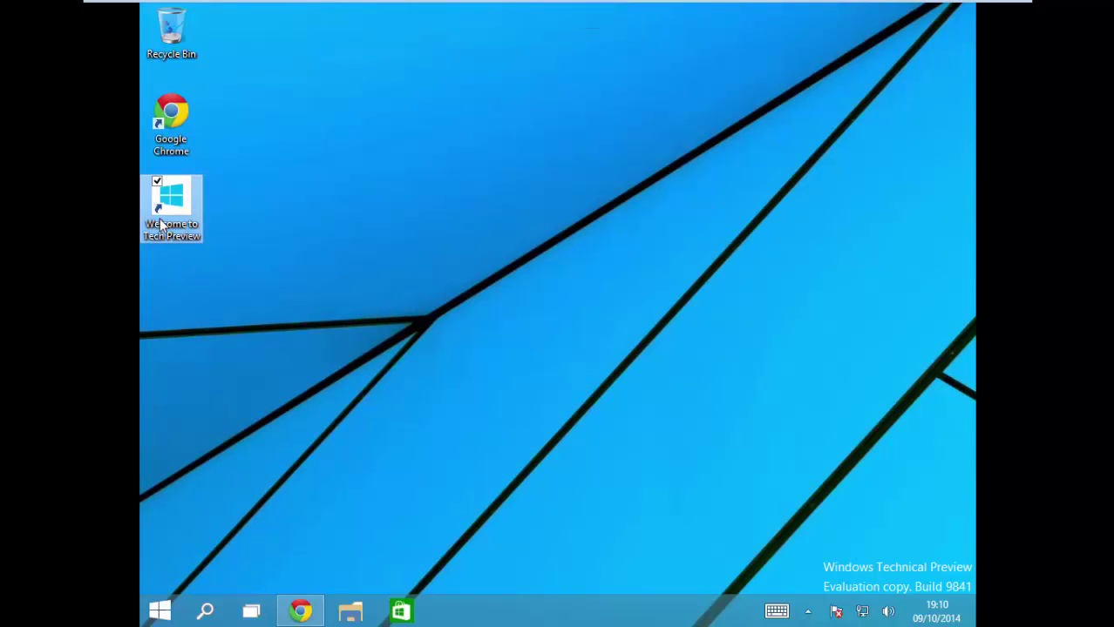
double_click(162, 225)
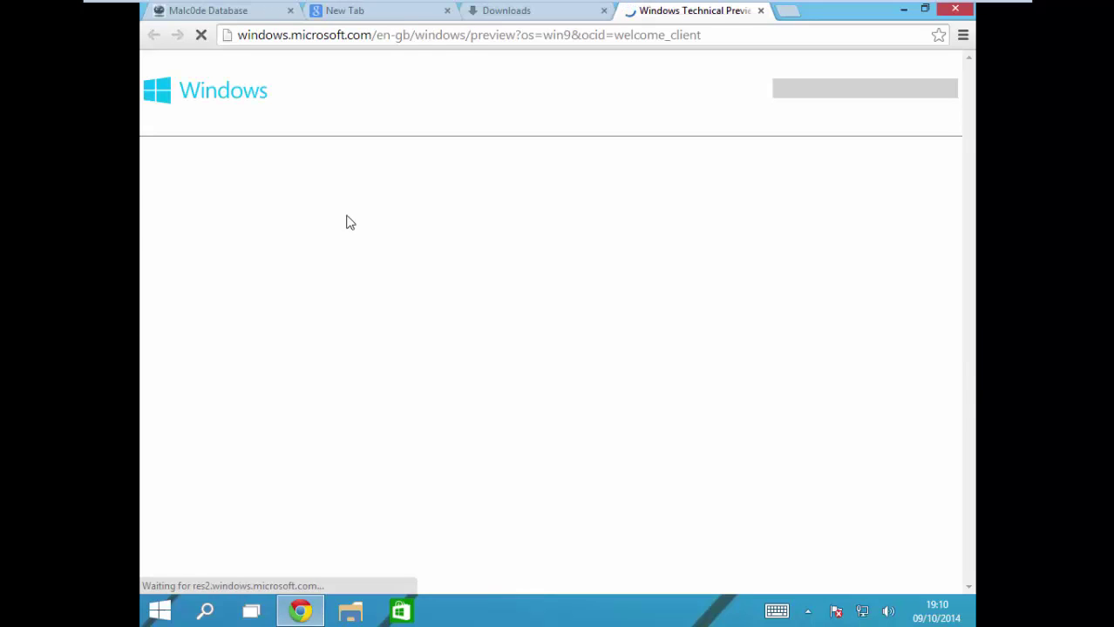
scroll(479, 287, "down", 5)
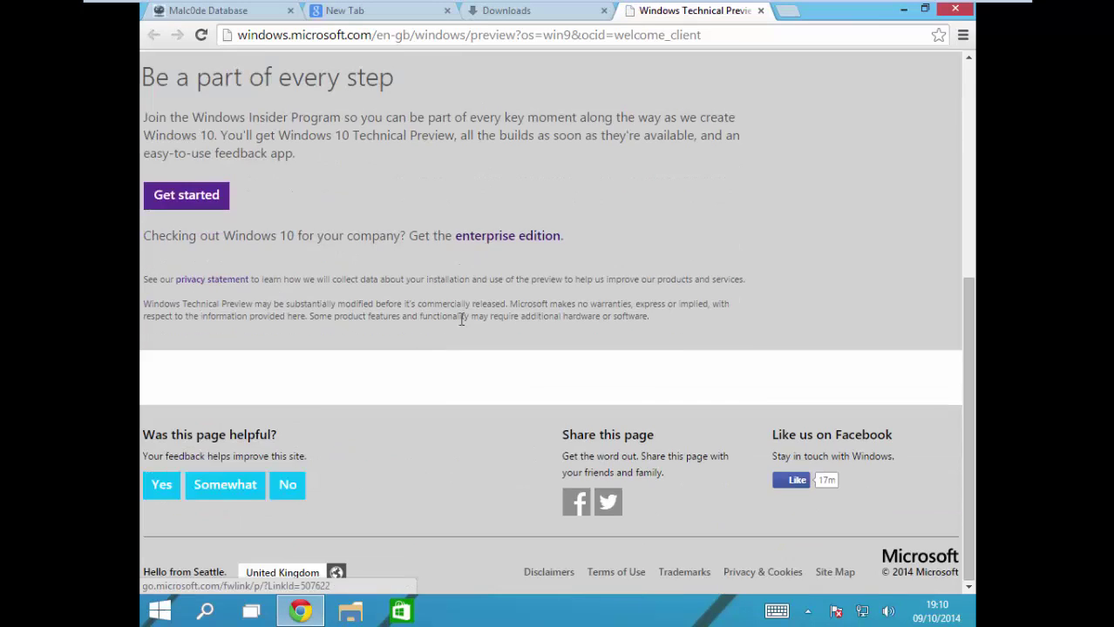
scroll(447, 355, "up", 4)
scroll(448, 357, "up", 1)
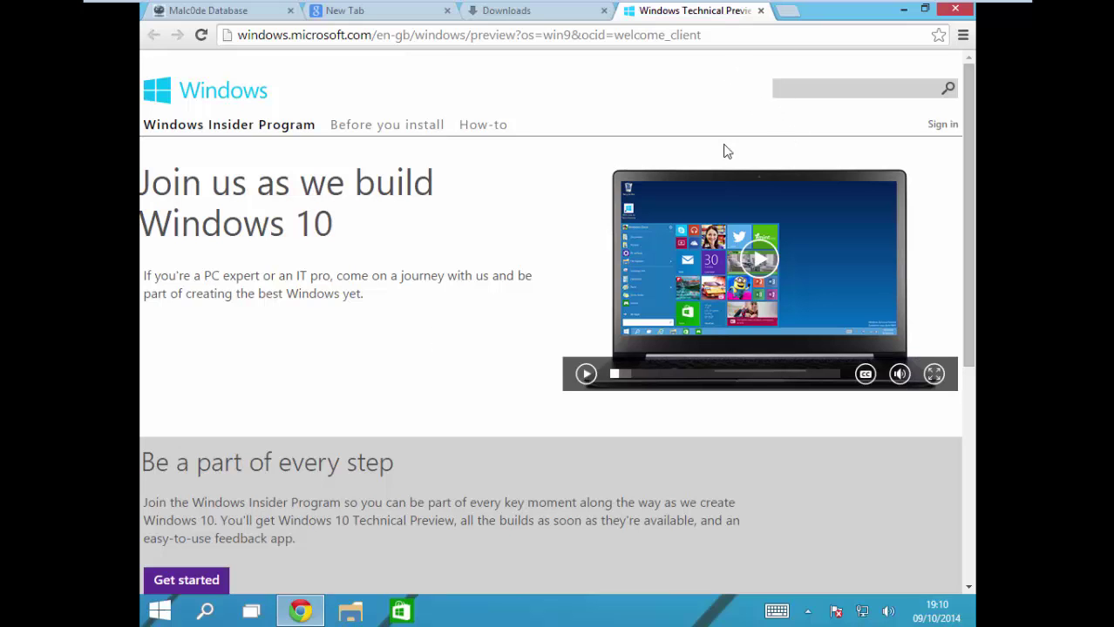
scroll(438, 319, "down", 5)
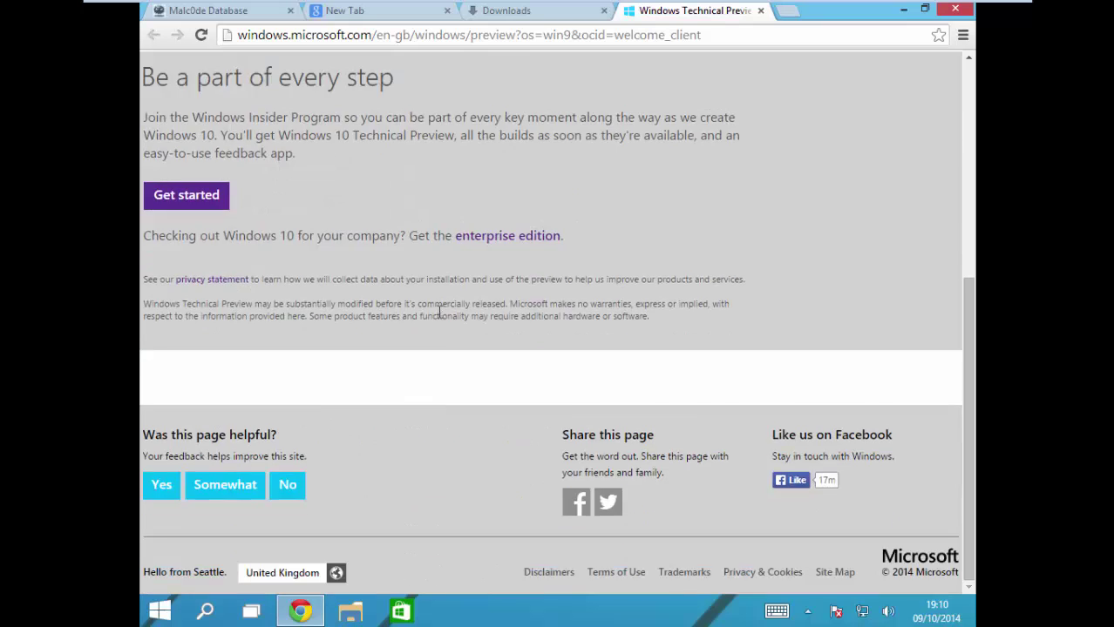
scroll(439, 319, "up", 5)
left_click(759, 11)
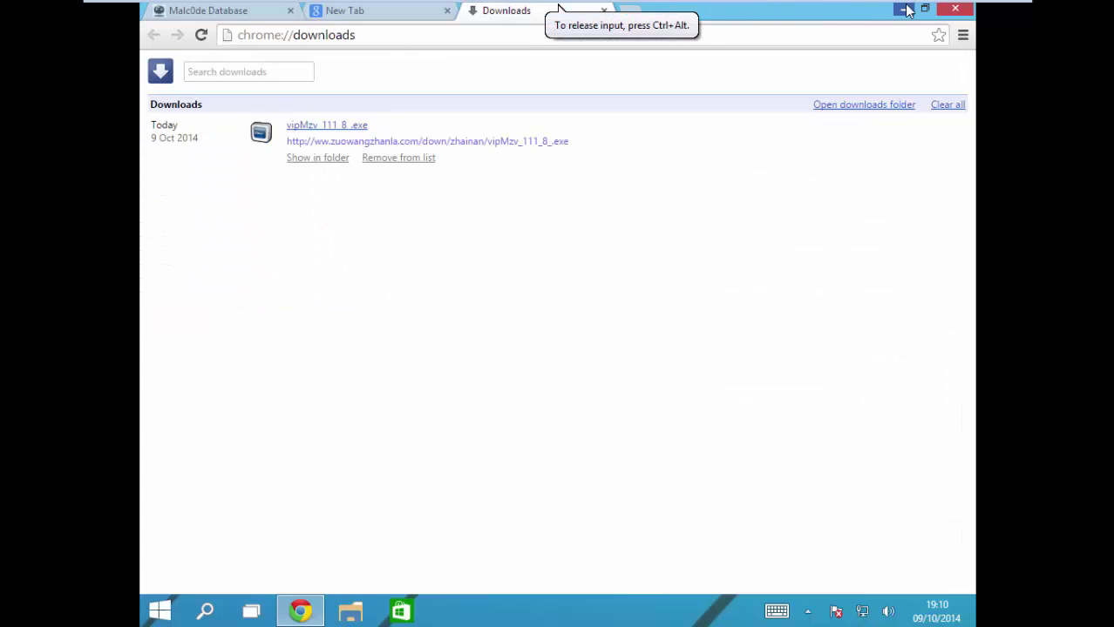
left_click(903, 9)
Step: Unpin the Skype, Music, Video, OneDrive and Windows Feedback tiles from Start
left_click(160, 611)
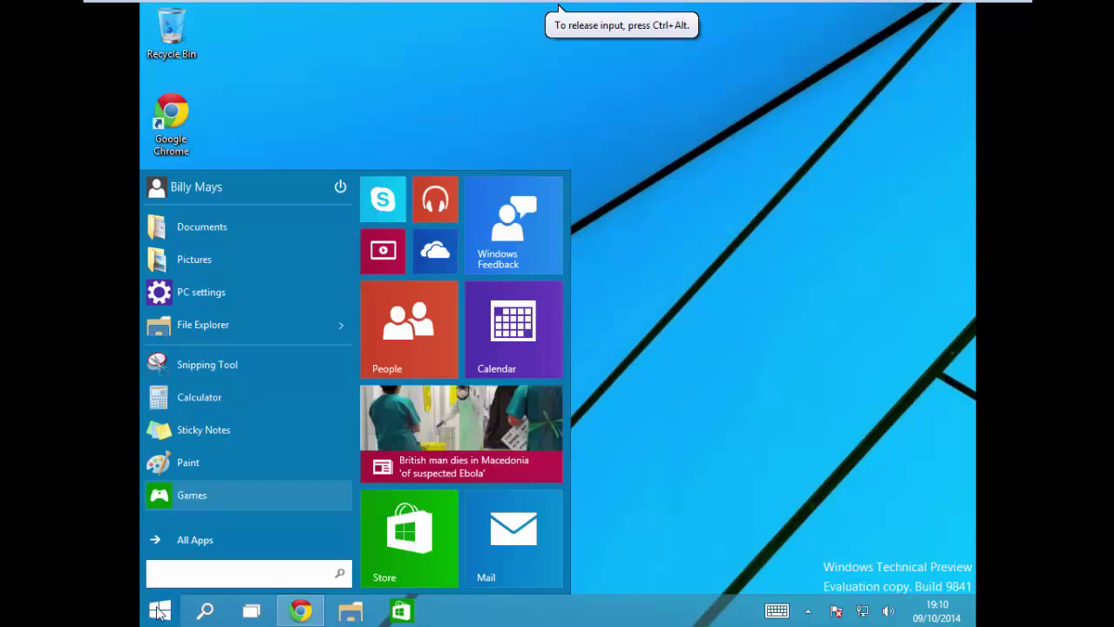
left_click(184, 540)
right_click(403, 208)
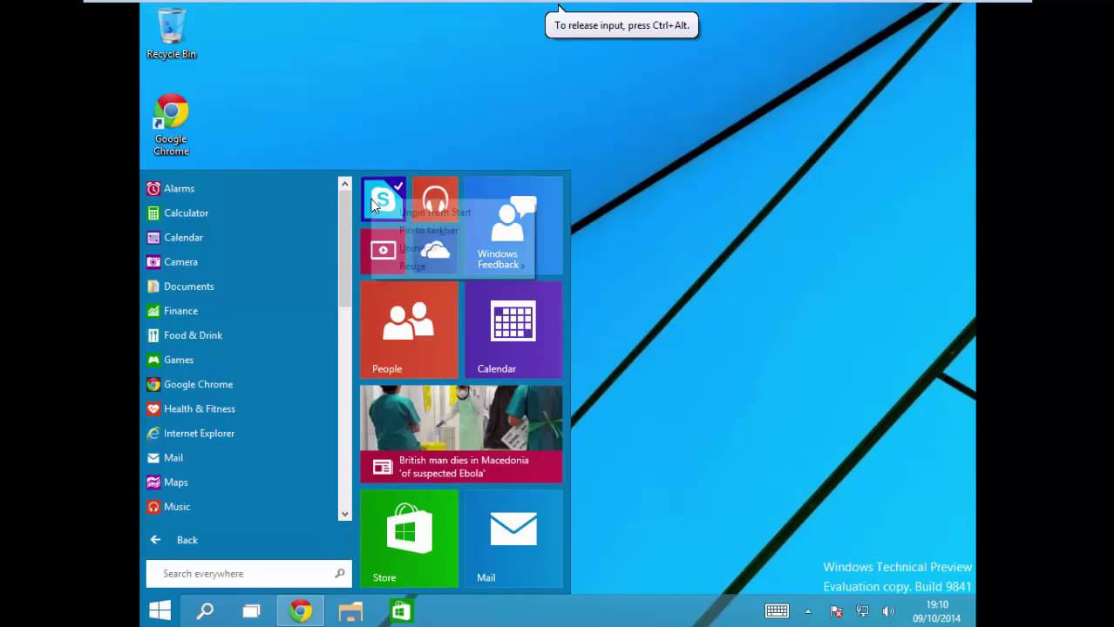
left_click(402, 216)
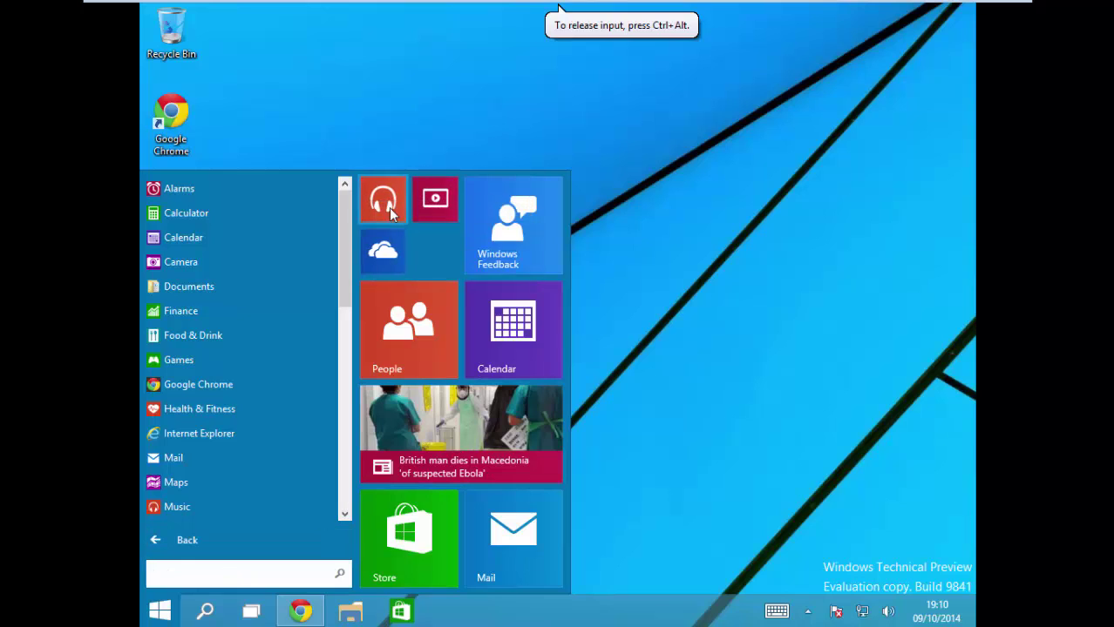
right_click(387, 204)
left_click(388, 209)
right_click(387, 205)
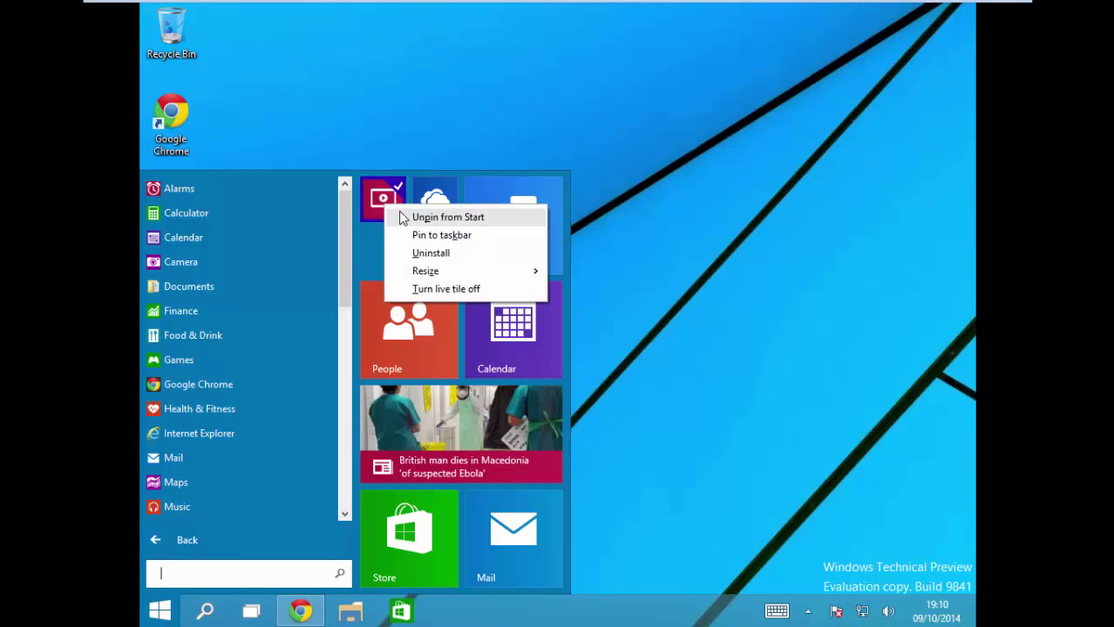
left_click(402, 216)
right_click(384, 205)
left_click(406, 218)
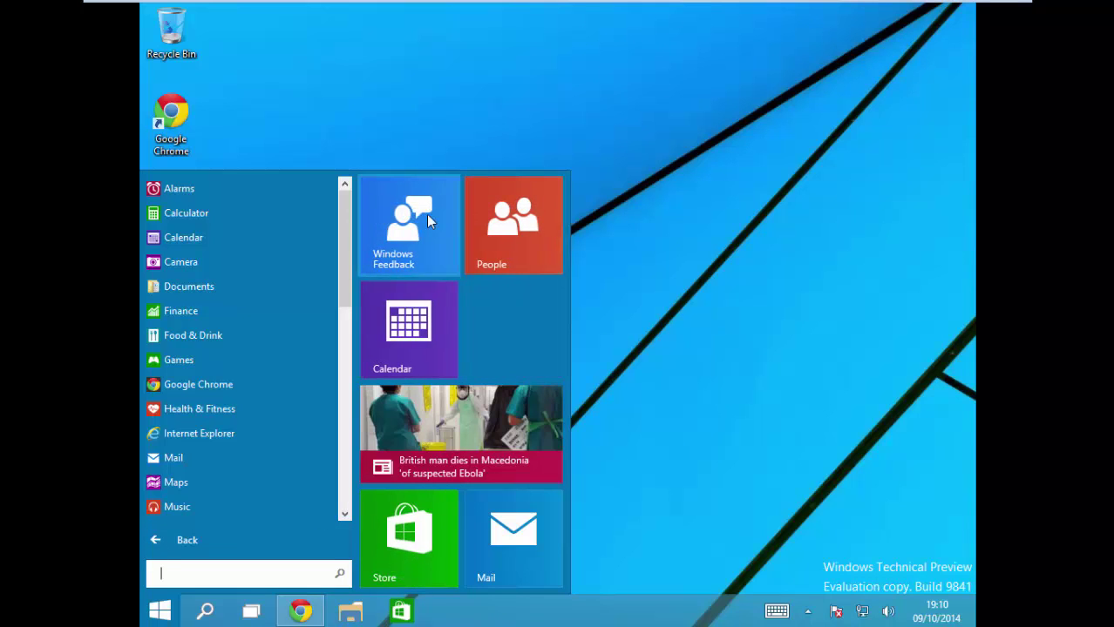
right_click(426, 214)
left_click(436, 224)
Step: Unpin the People, Calendar, News, Store and Mail tiles, then close Start
right_click(438, 225)
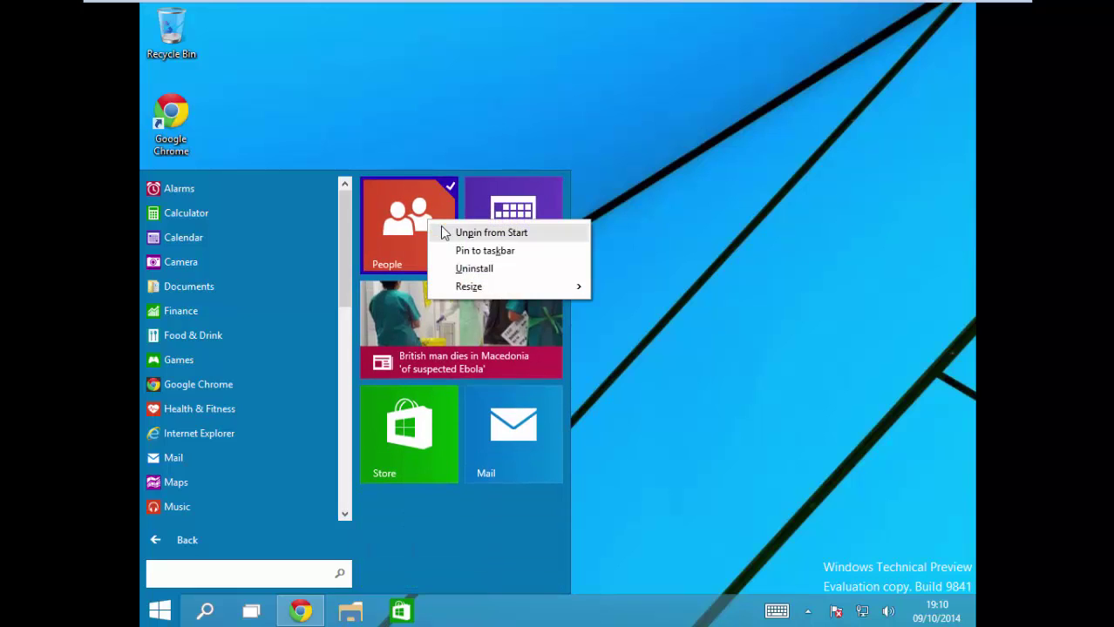
left_click(453, 232)
right_click(450, 228)
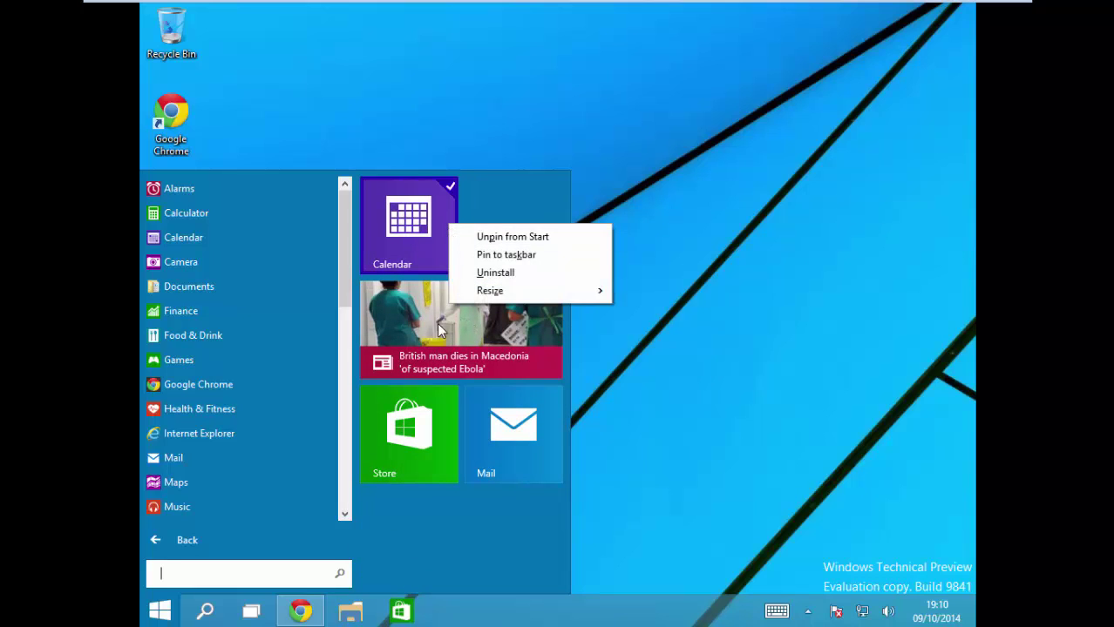
left_click(505, 233)
right_click(441, 224)
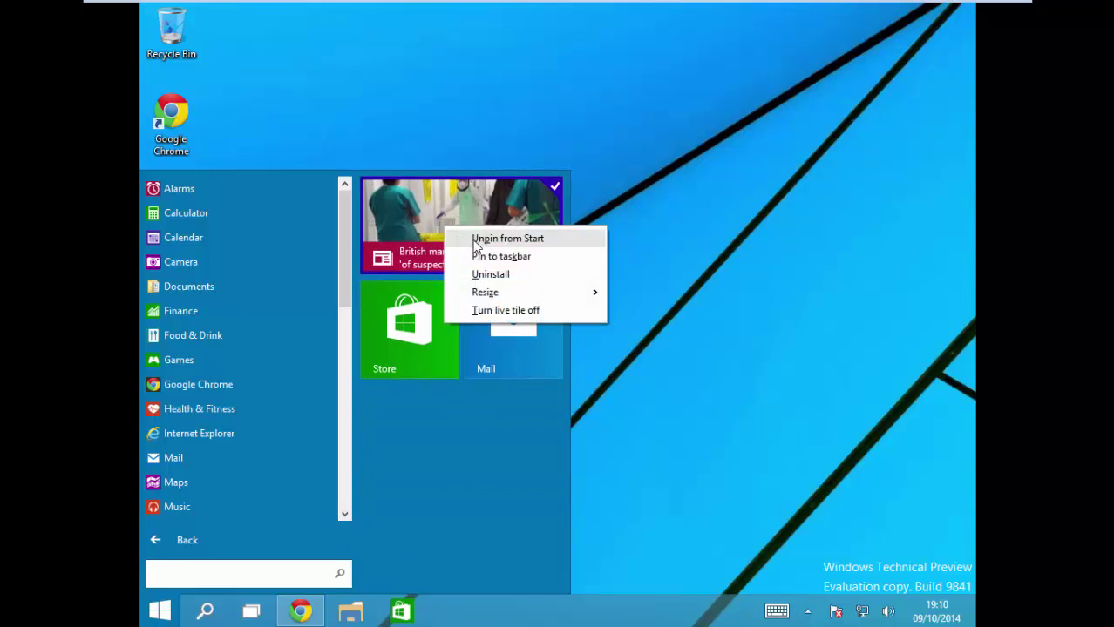
left_click(461, 237)
right_click(434, 242)
left_click(449, 256)
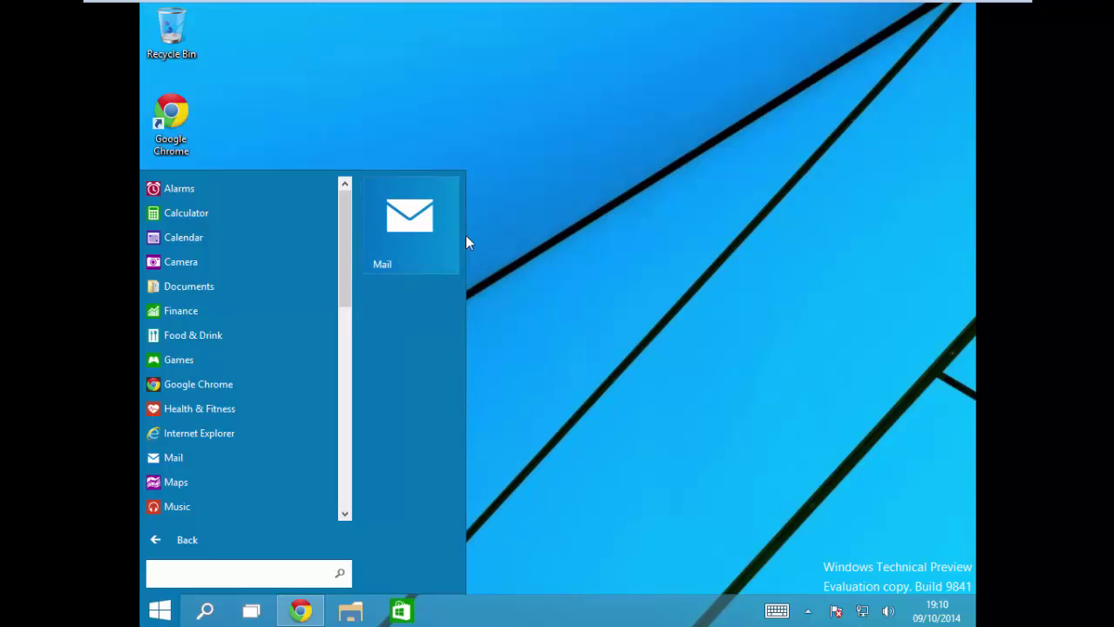
right_click(433, 227)
left_click(445, 239)
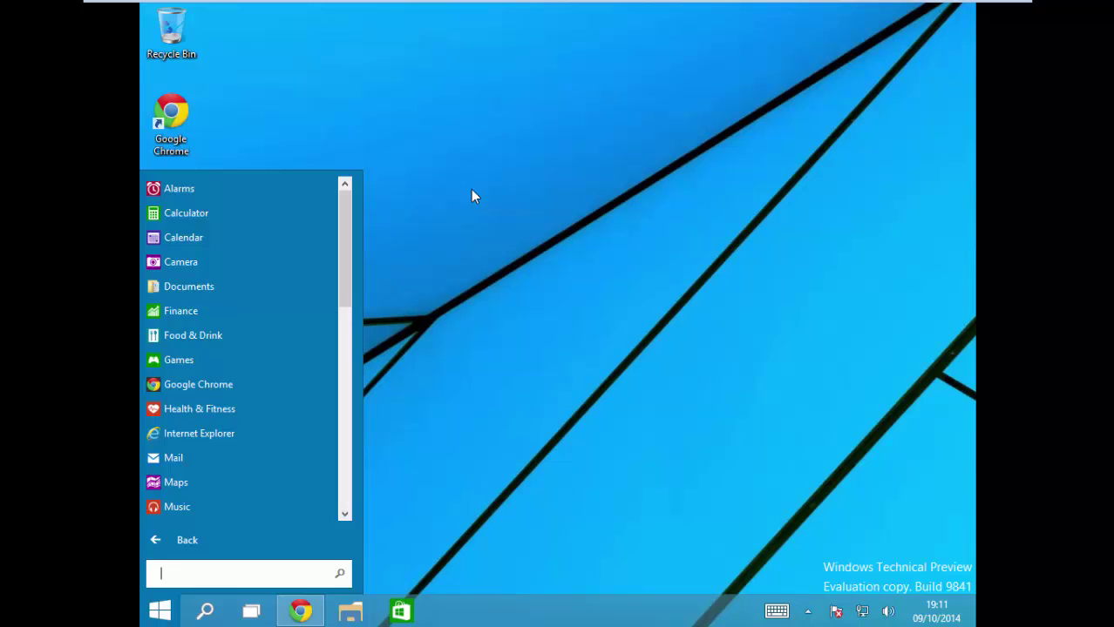
left_click(481, 194)
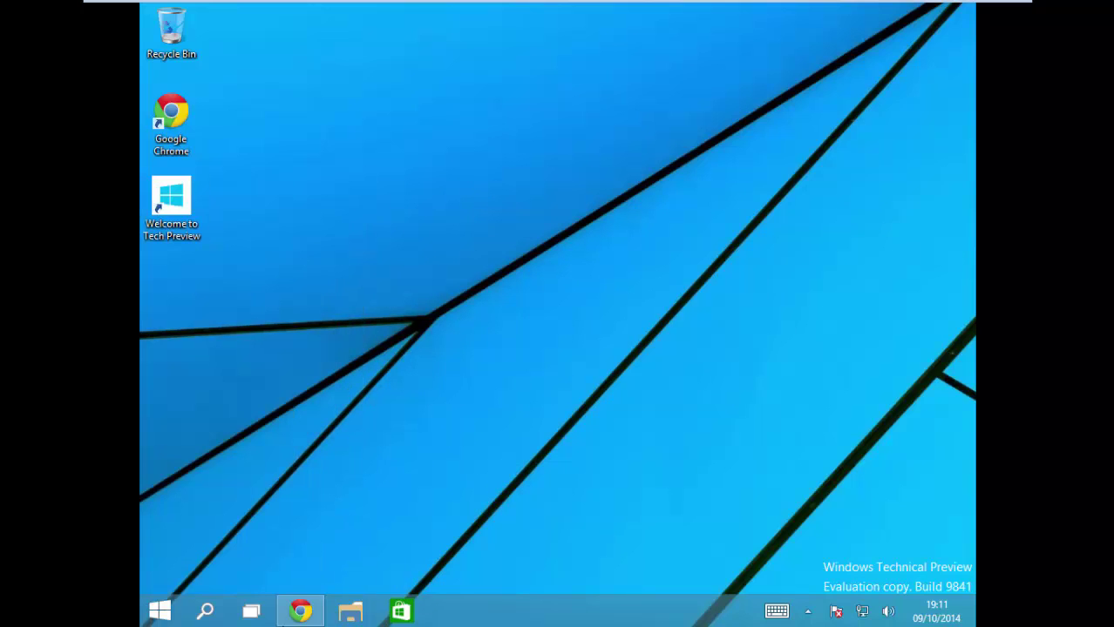
Step: Restore and minimise Chrome, then launch the Store app from the taskbar
left_click(295, 616)
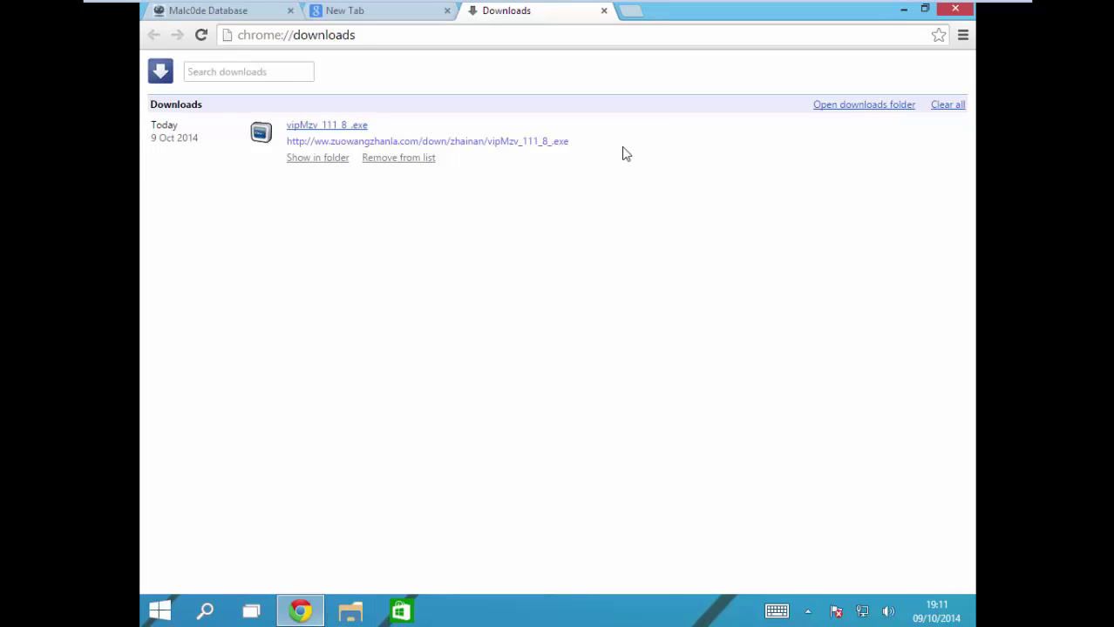
left_click(319, 613)
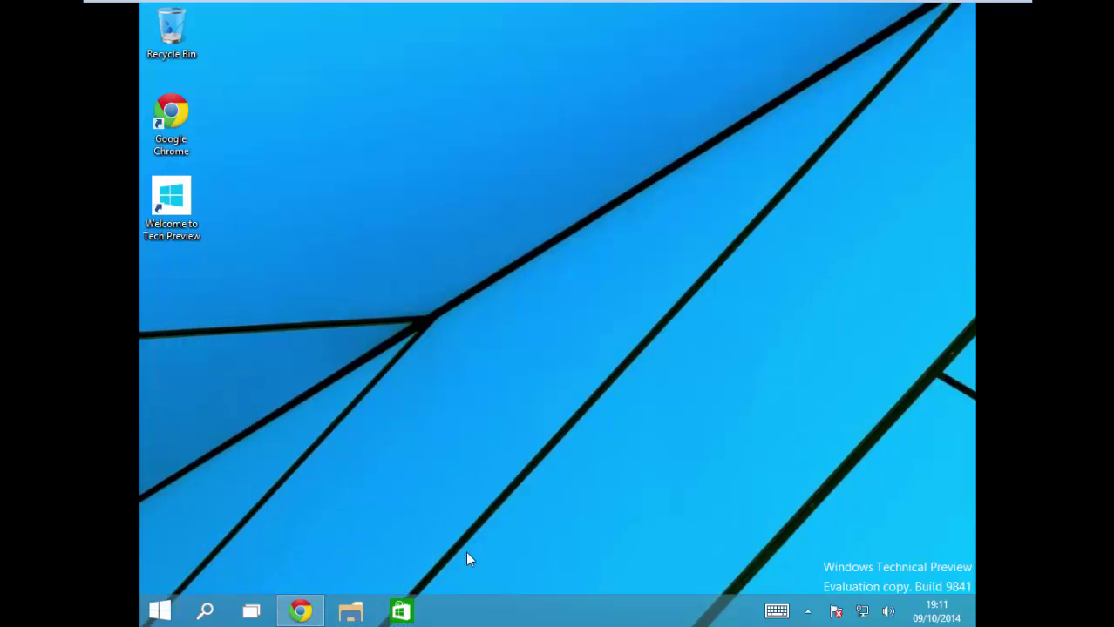
left_click_drag(477, 529, 675, 301)
left_click(410, 610)
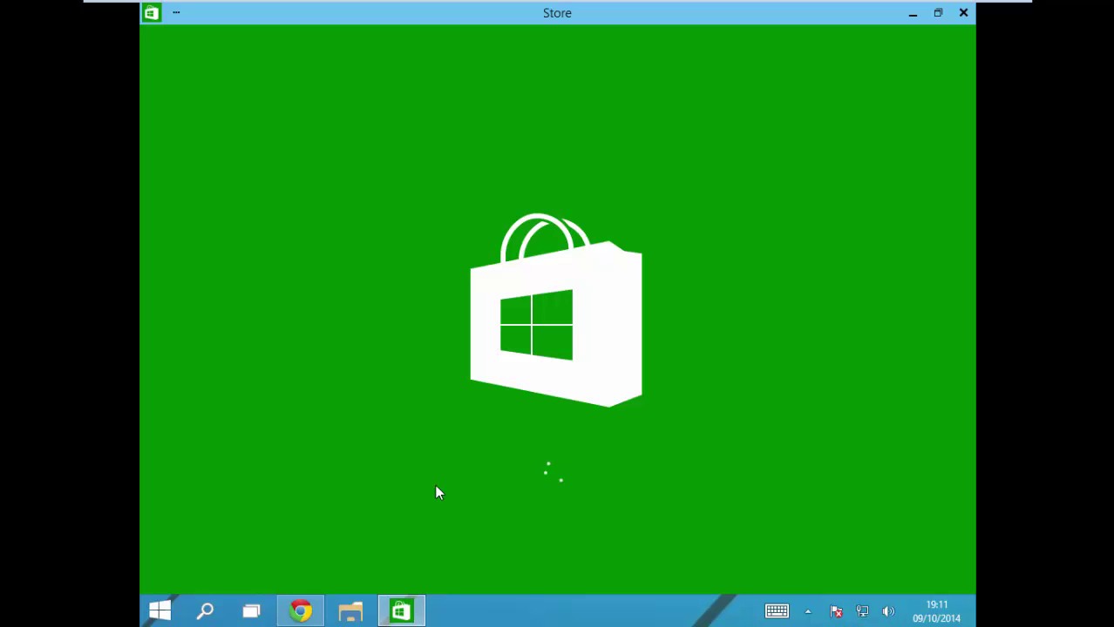
Step: In Chrome's New Tab, replace the address with 'violasoft' and run the Google search
left_click(300, 611)
left_click(365, 10)
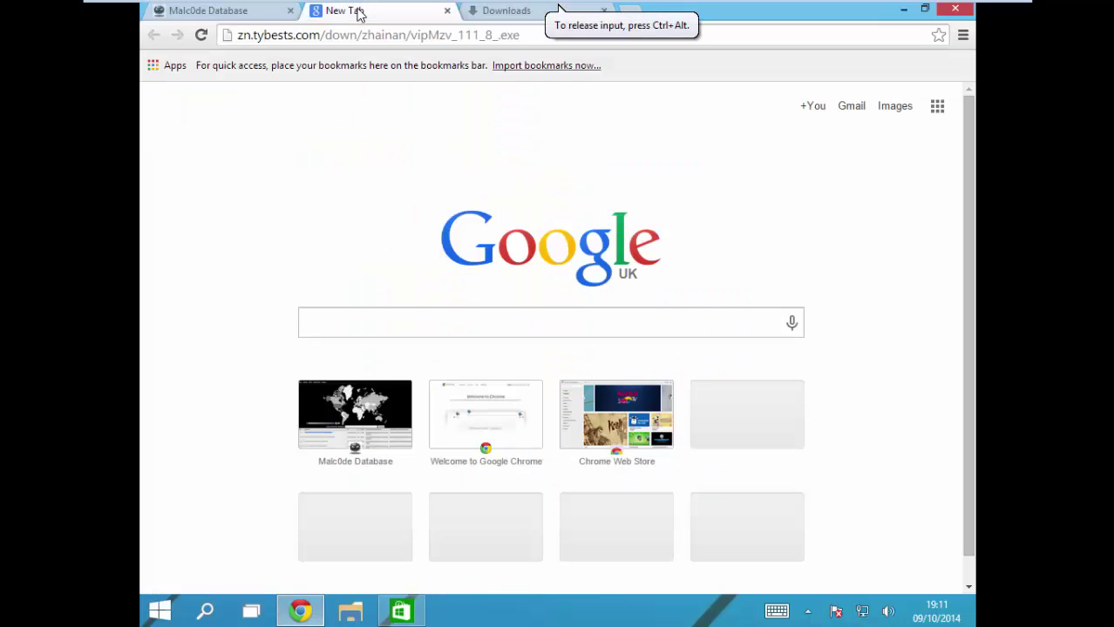
left_click(361, 37)
key("BackSpace")
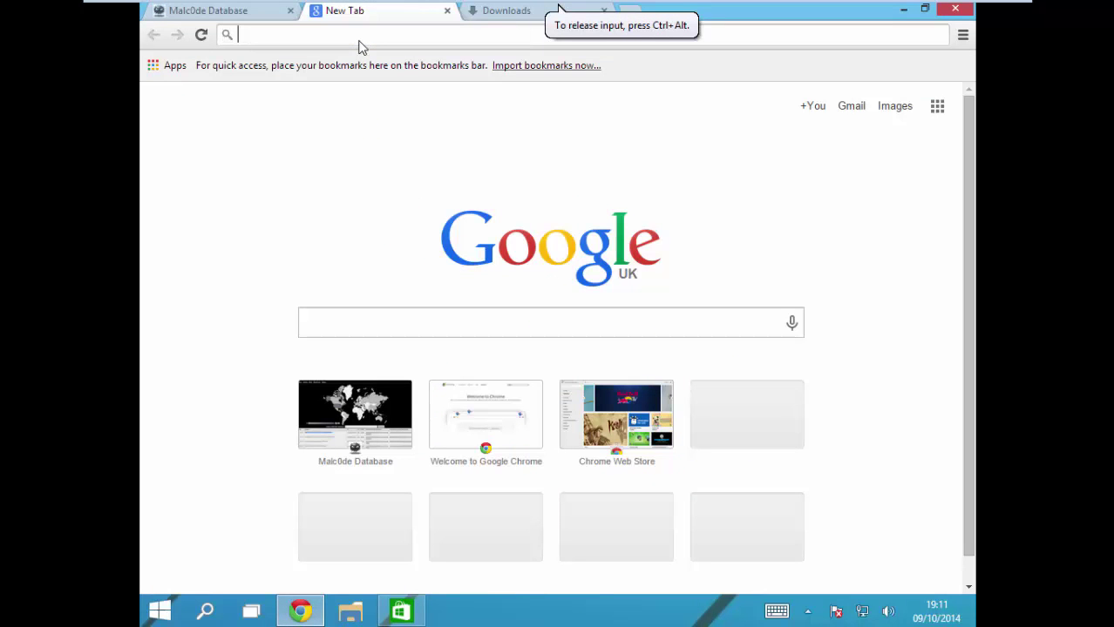
type("violasoft")
key("Return")
Step: Scroll the violasoft results and open the violasoftsolutions Google Sites page
left_click(529, 10)
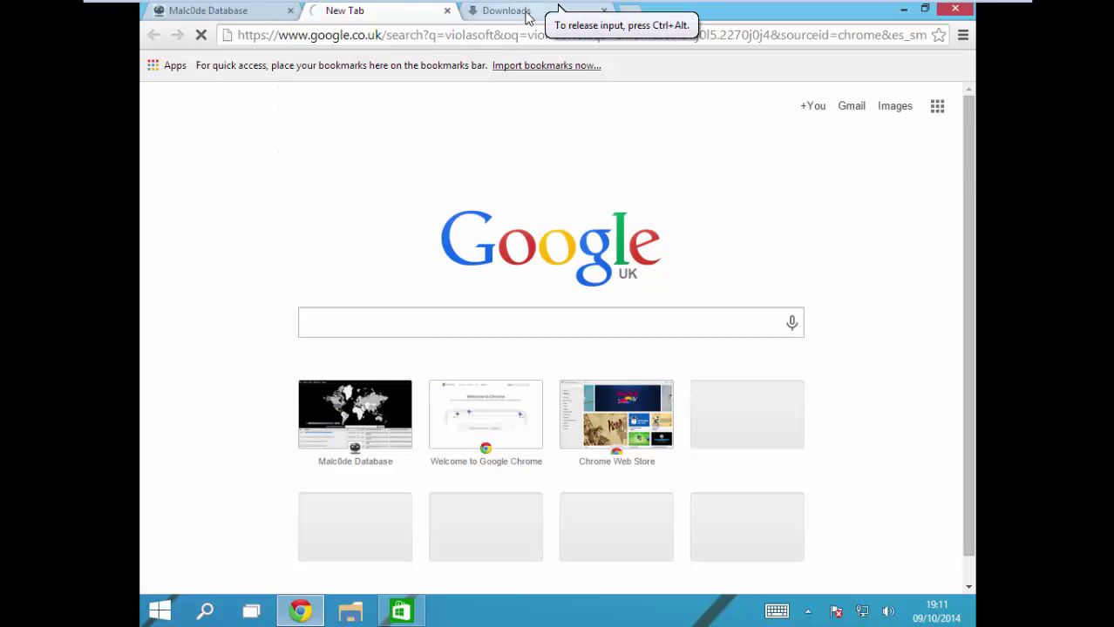
left_click(337, 11)
scroll(397, 351, "down", 6)
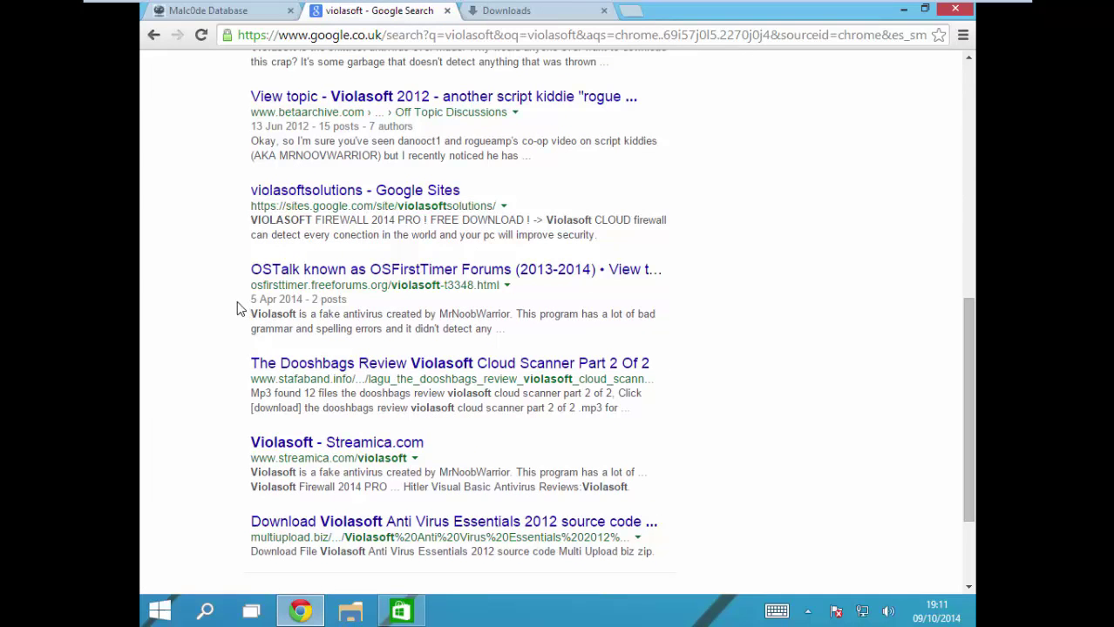
scroll(233, 314, "down", 1)
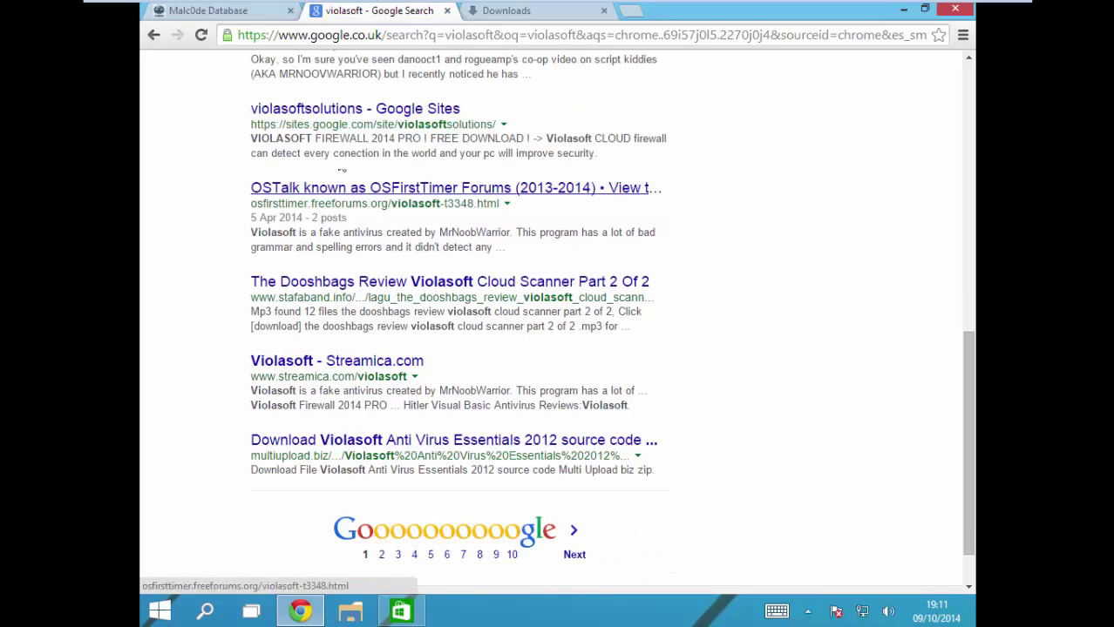
left_click(315, 109)
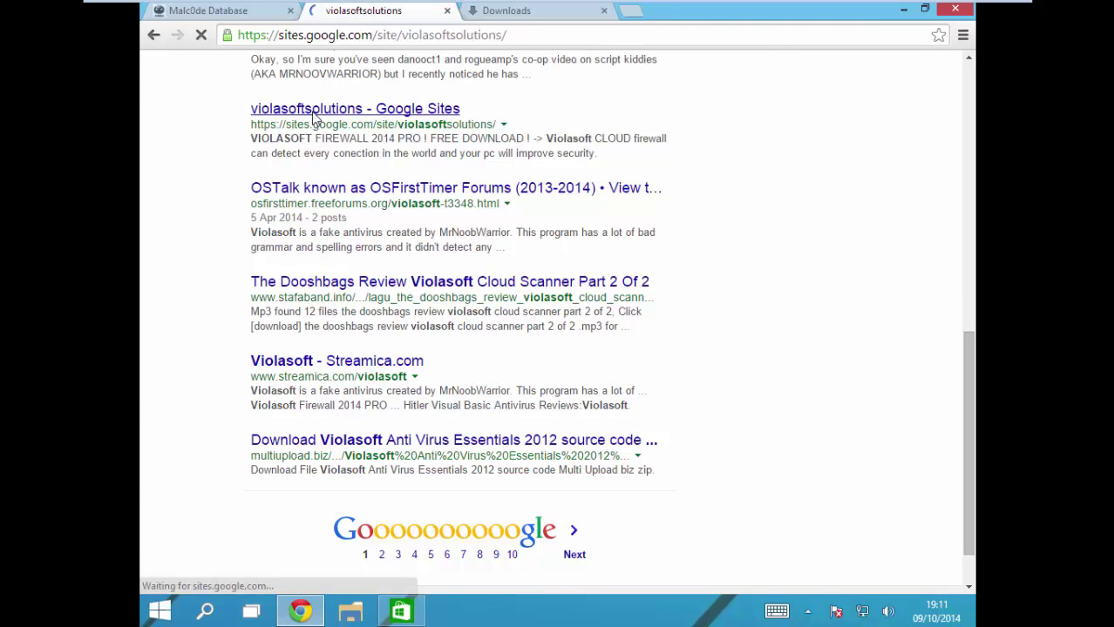
Step: Download VIOLASOFT FIREWAL PRO.hta from Zippyshare and close the advertising popup tab
left_click(371, 301)
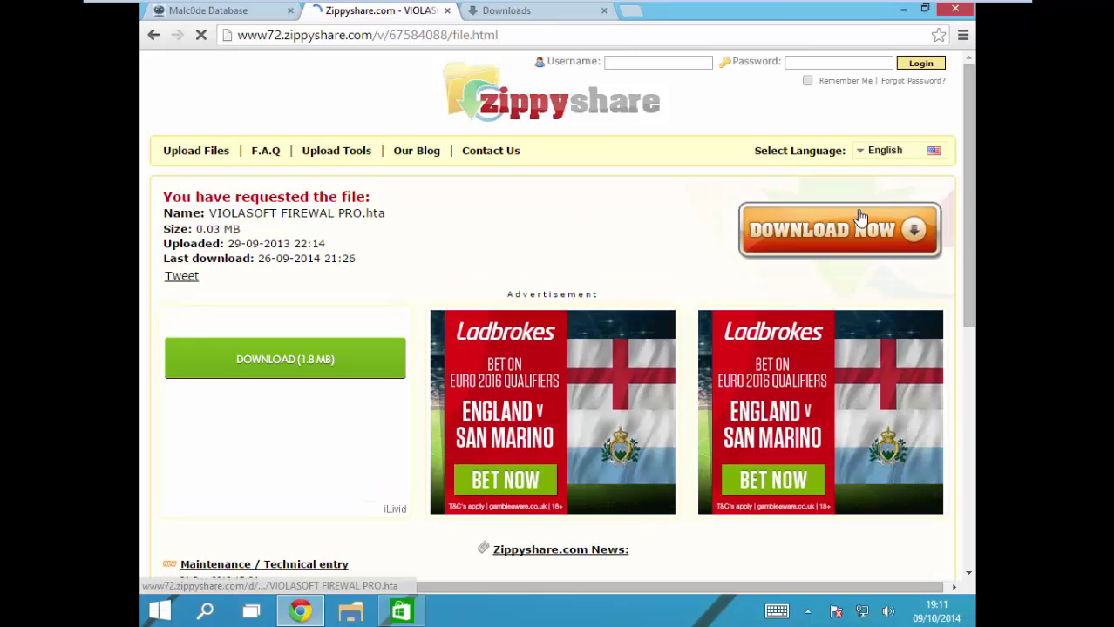
left_click(855, 230)
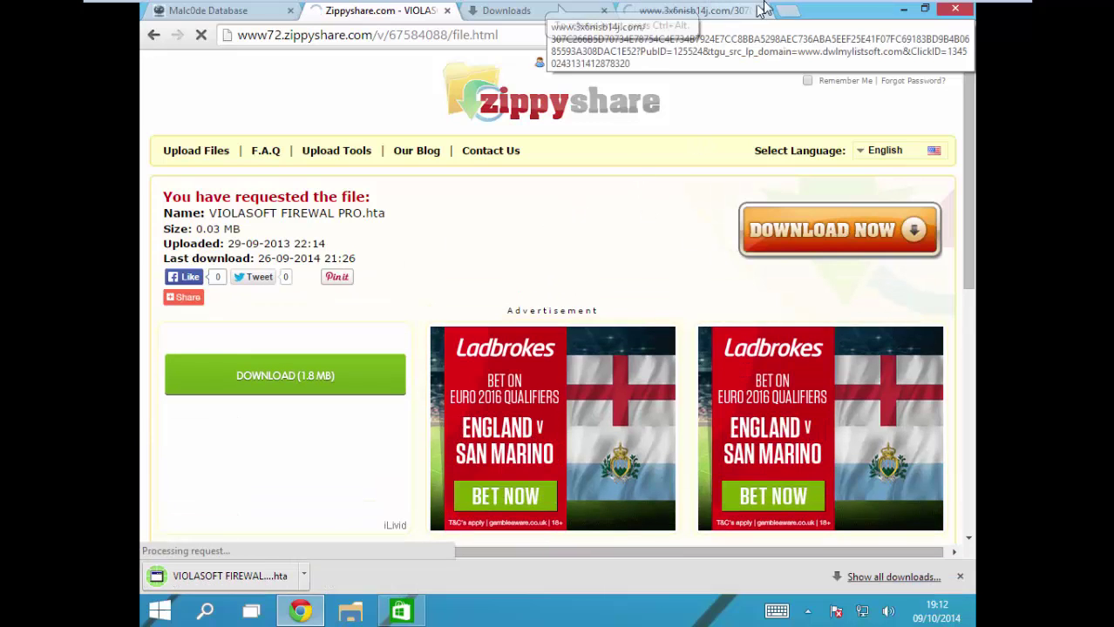
left_click(761, 11)
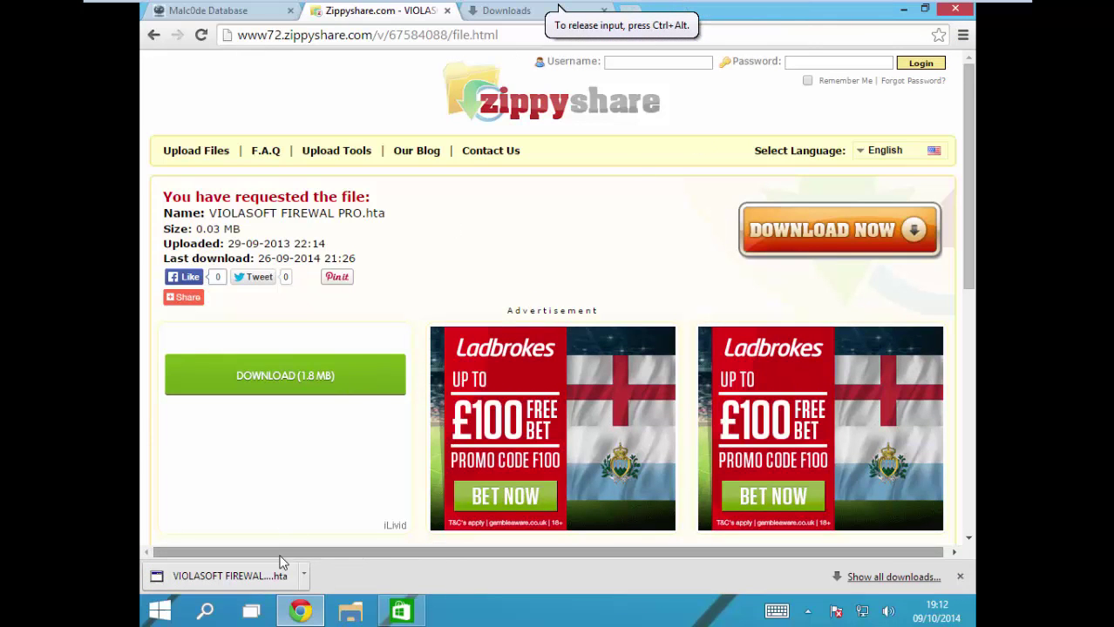
Step: Run the downloaded VIOLASOFT FIREWAL PRO.hta despite the warning and minimise Chrome
left_click(277, 579)
left_click(612, 320)
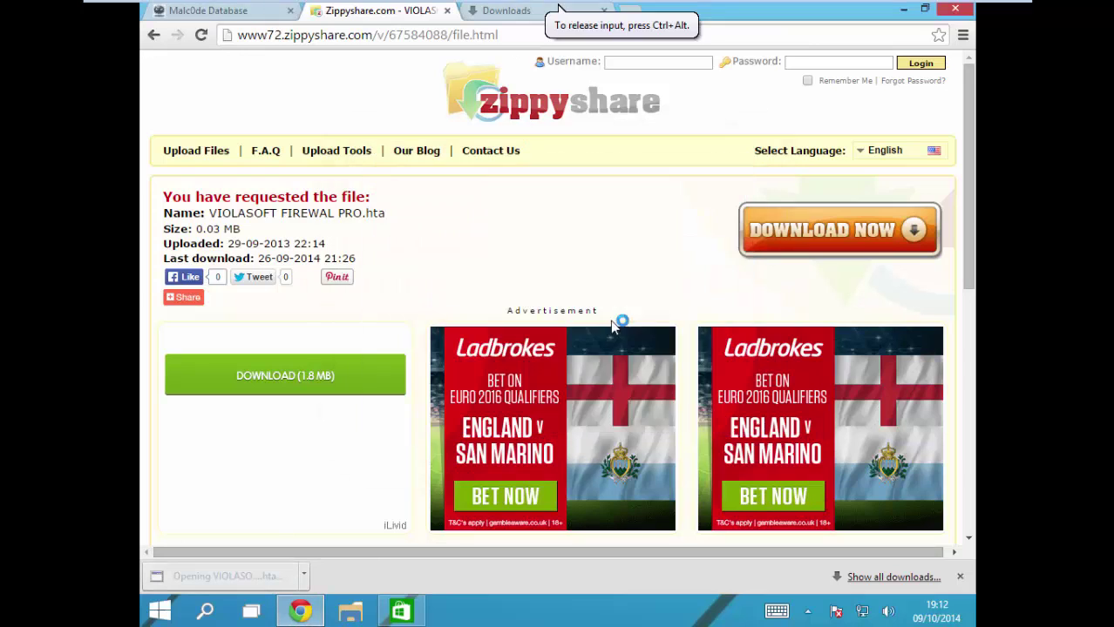
left_click(796, 115)
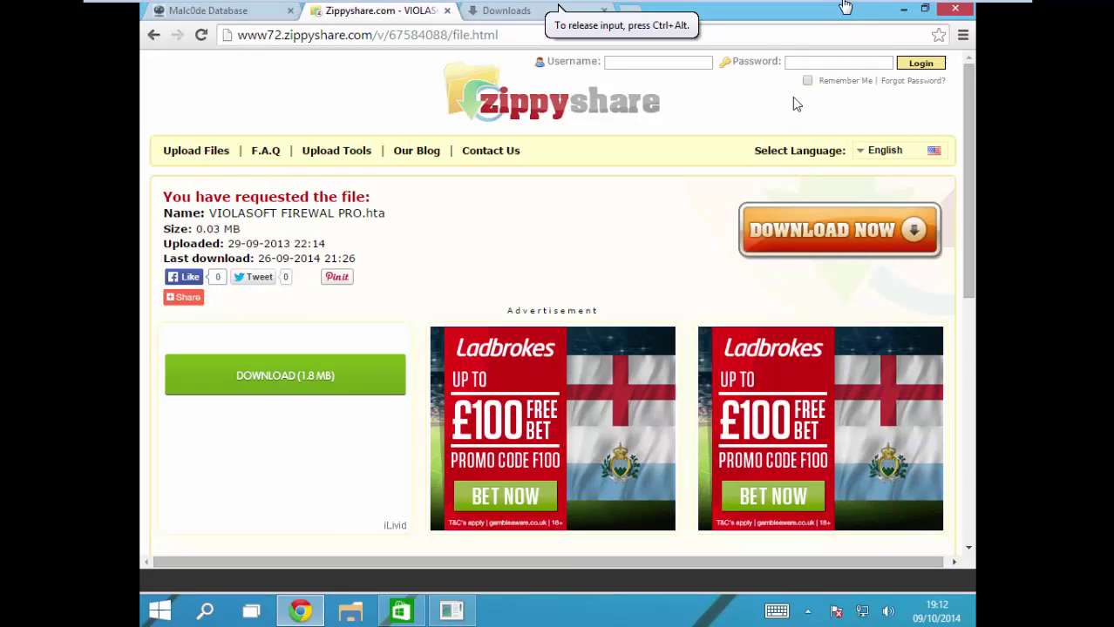
left_click(905, 12)
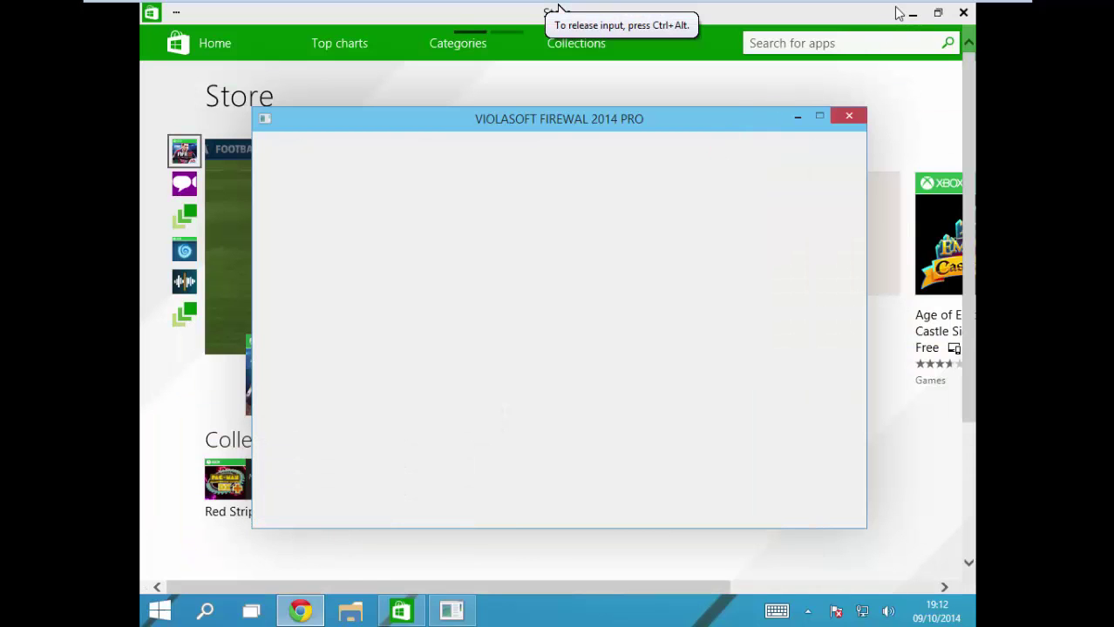
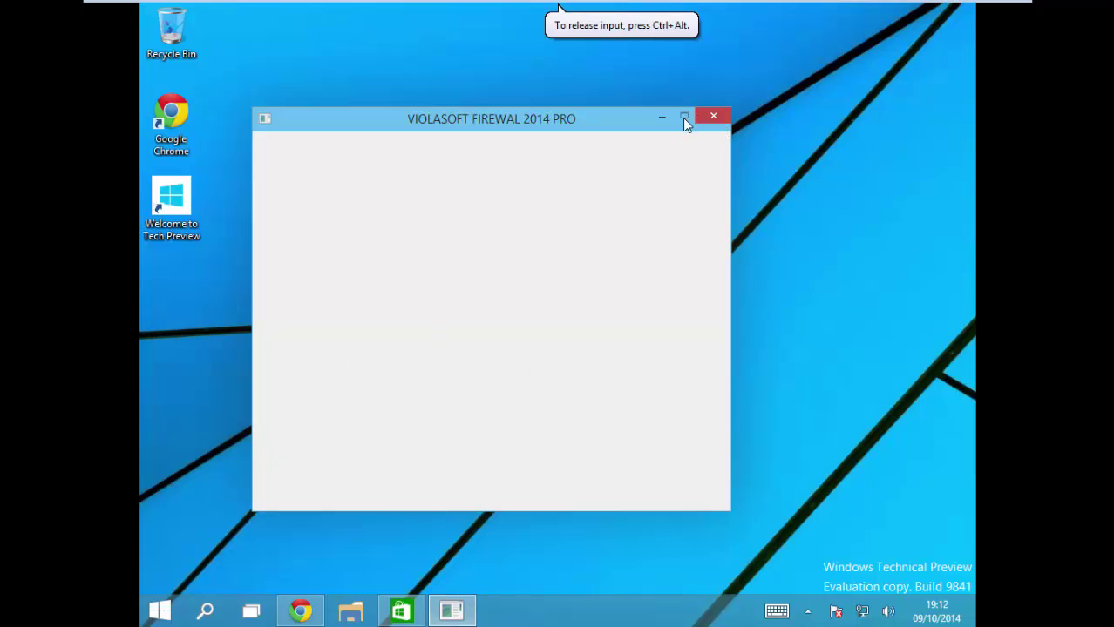
Step: Move the blank Violasoft Firewall 2014 Pro window aside and close it
left_click_drag(510, 115, 591, 111)
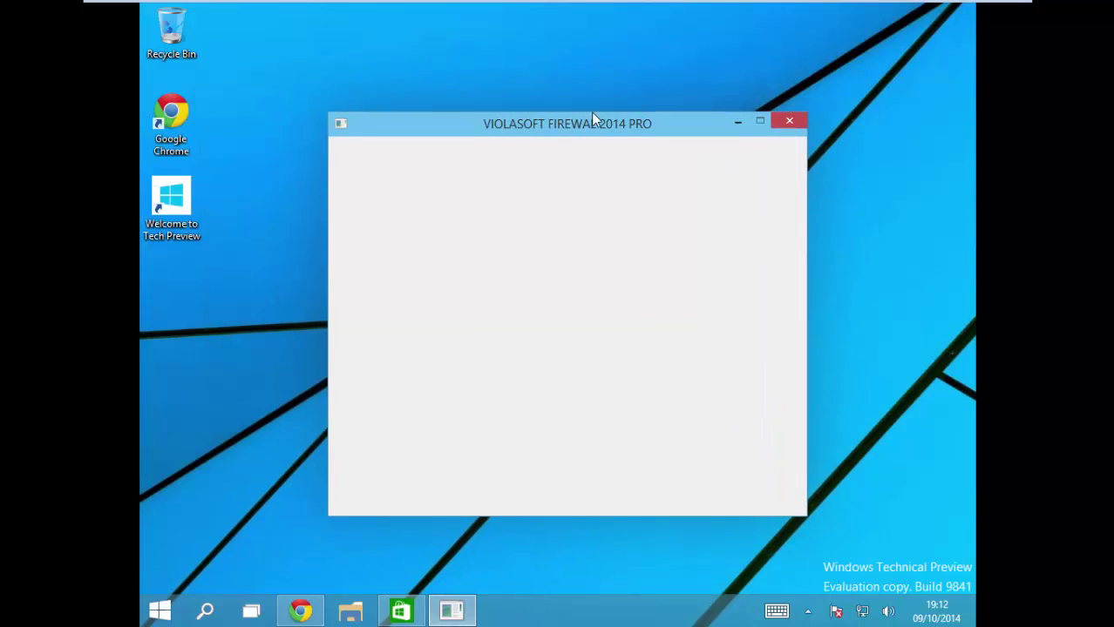
left_click_drag(666, 124, 488, 164)
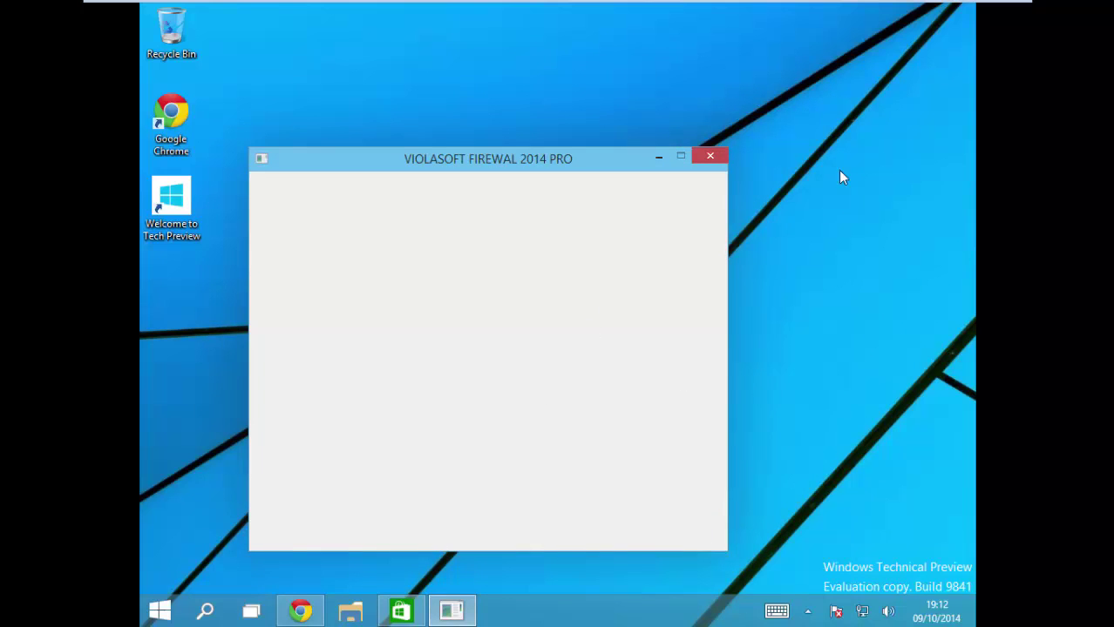
left_click(709, 157)
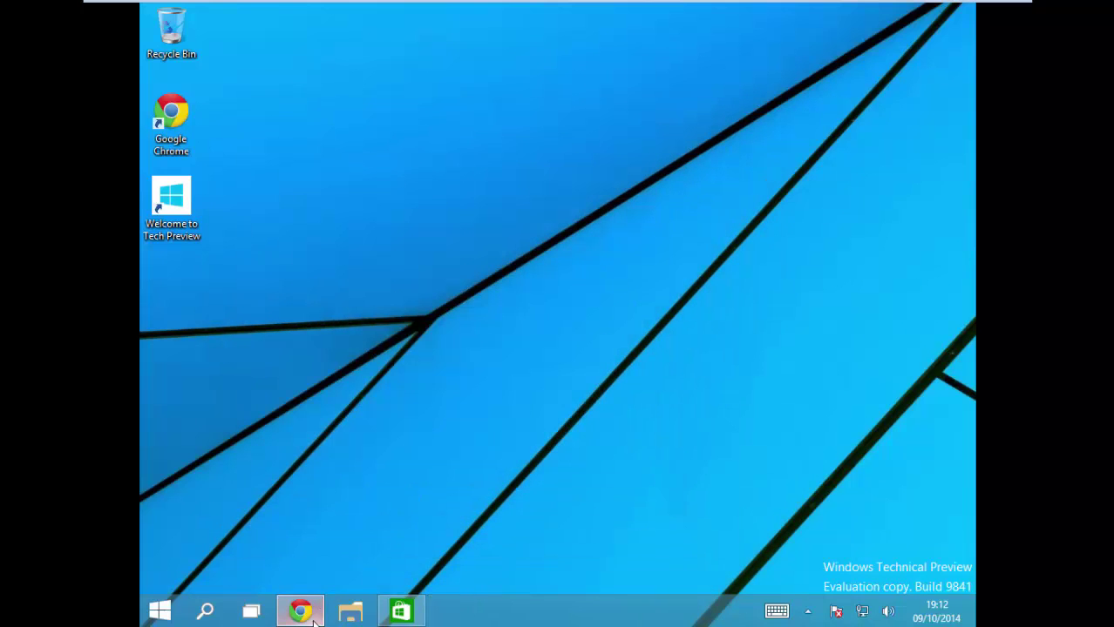
left_click(411, 610)
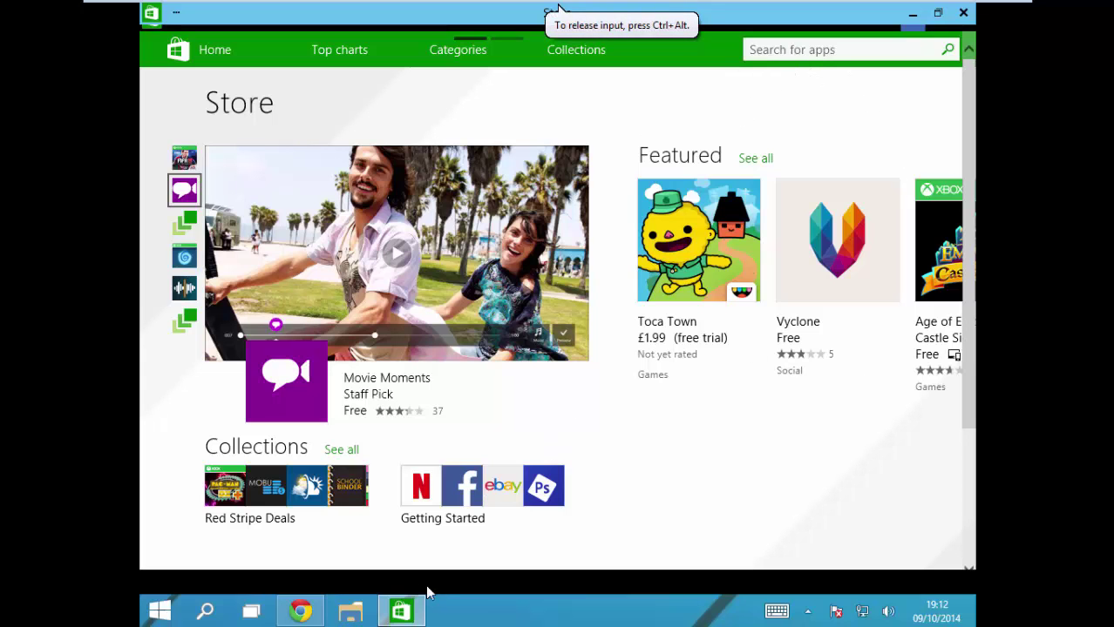
left_click(403, 610)
left_click(402, 610)
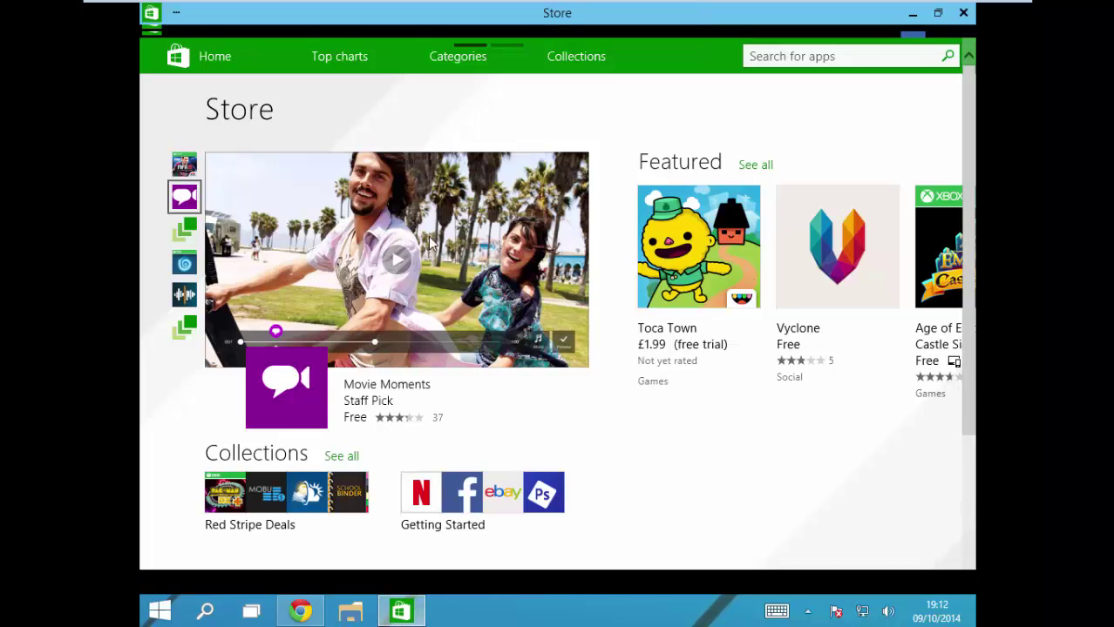
left_click(962, 13)
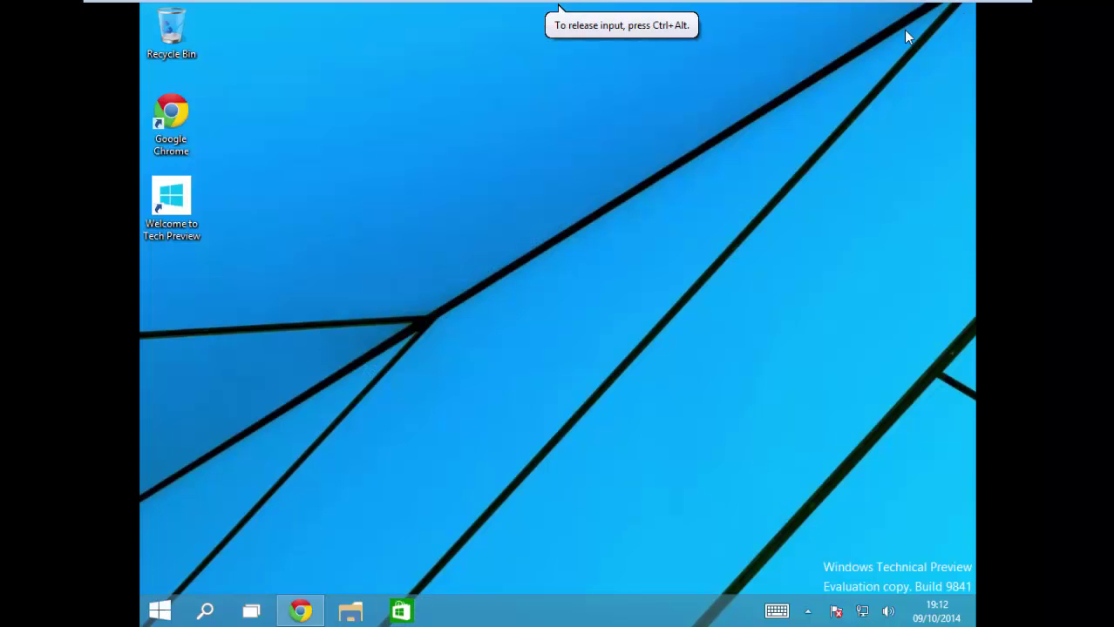
Step: Close the Zippyshare tab and search the web for 'utorrent' from the Downloads tab
left_click(299, 610)
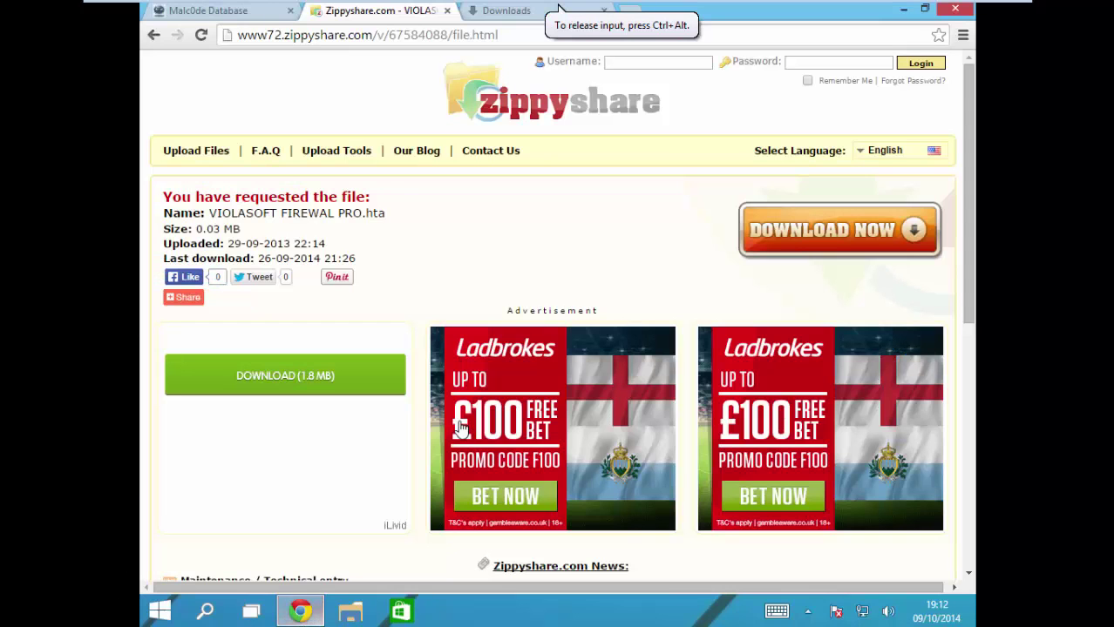
left_click(447, 10)
left_click(222, 11)
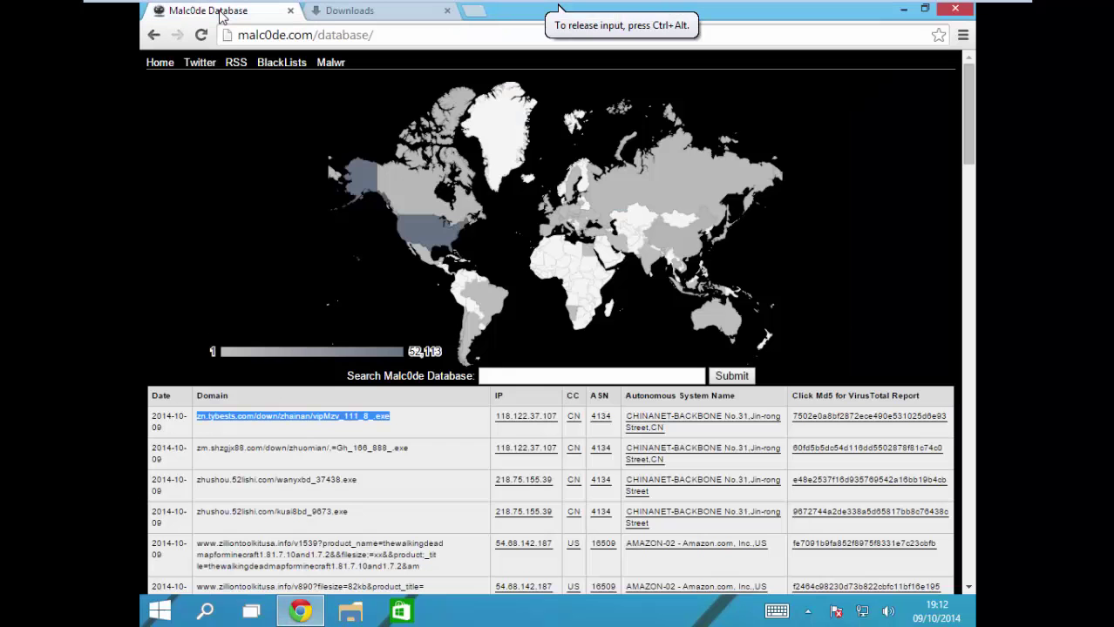
left_click(338, 12)
left_click(320, 34)
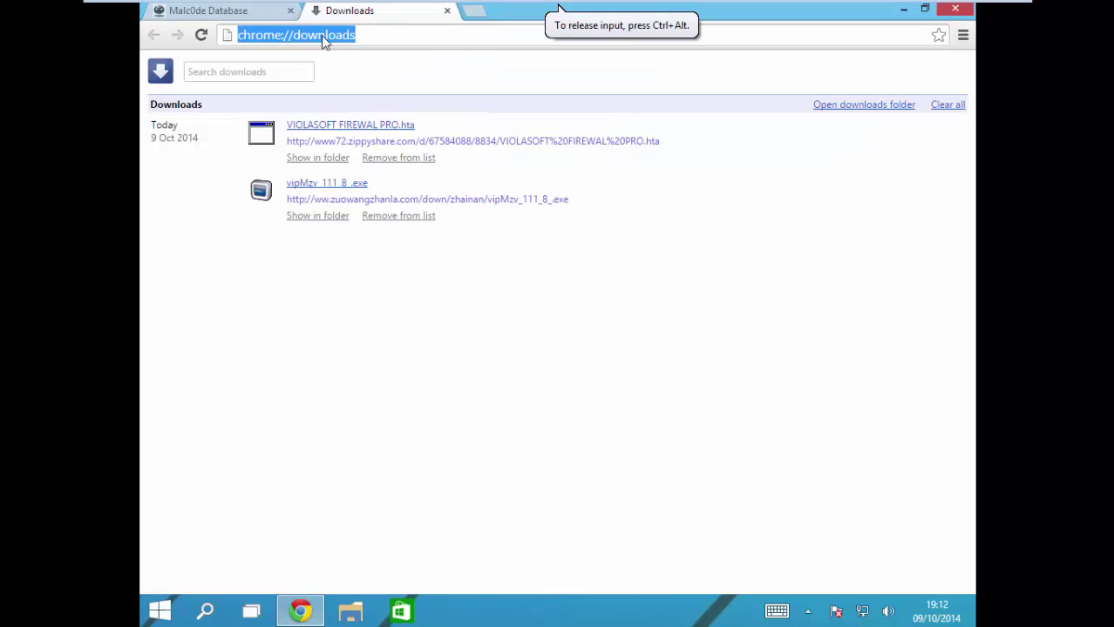
key("BackSpace")
type("u")
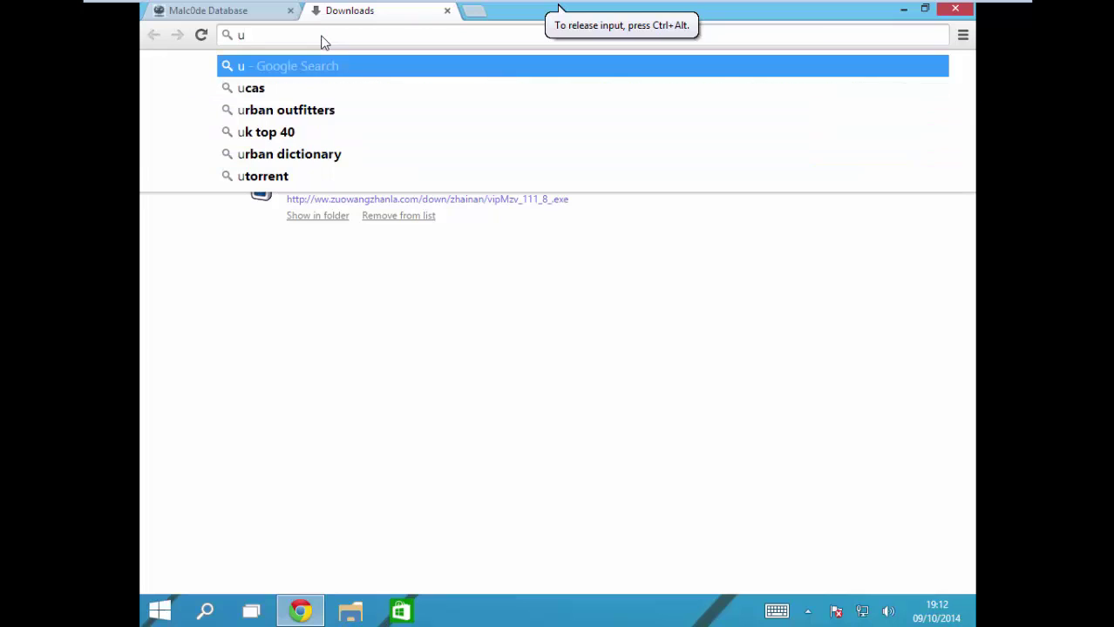
type("torrent")
key("Return")
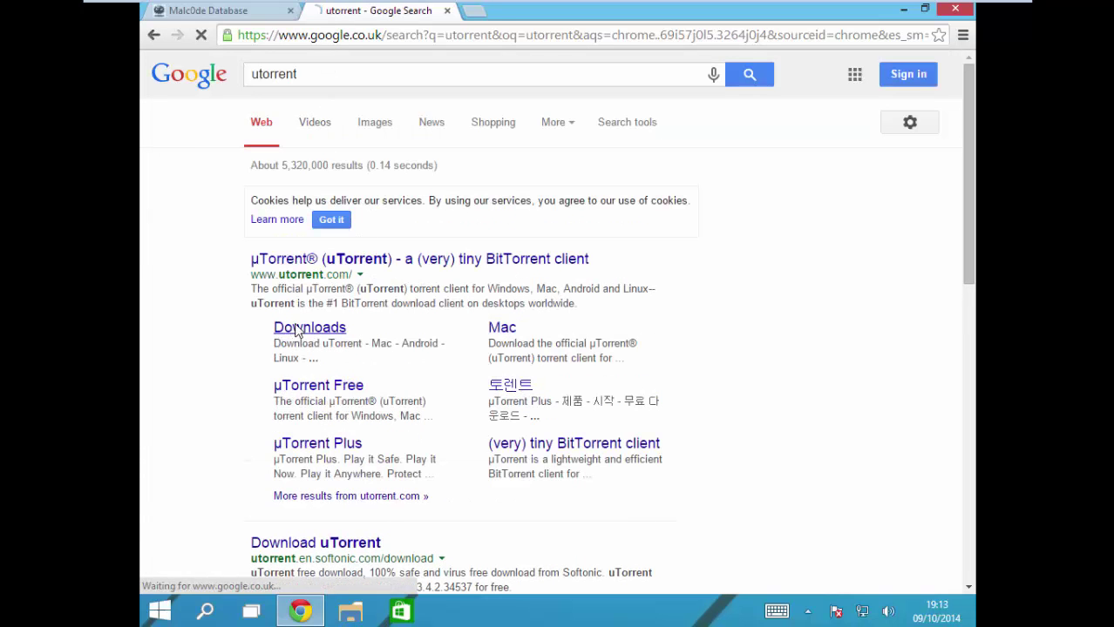
Step: Download the stable uTorrent.exe installer from utorrent.com and launch it
left_click(292, 331)
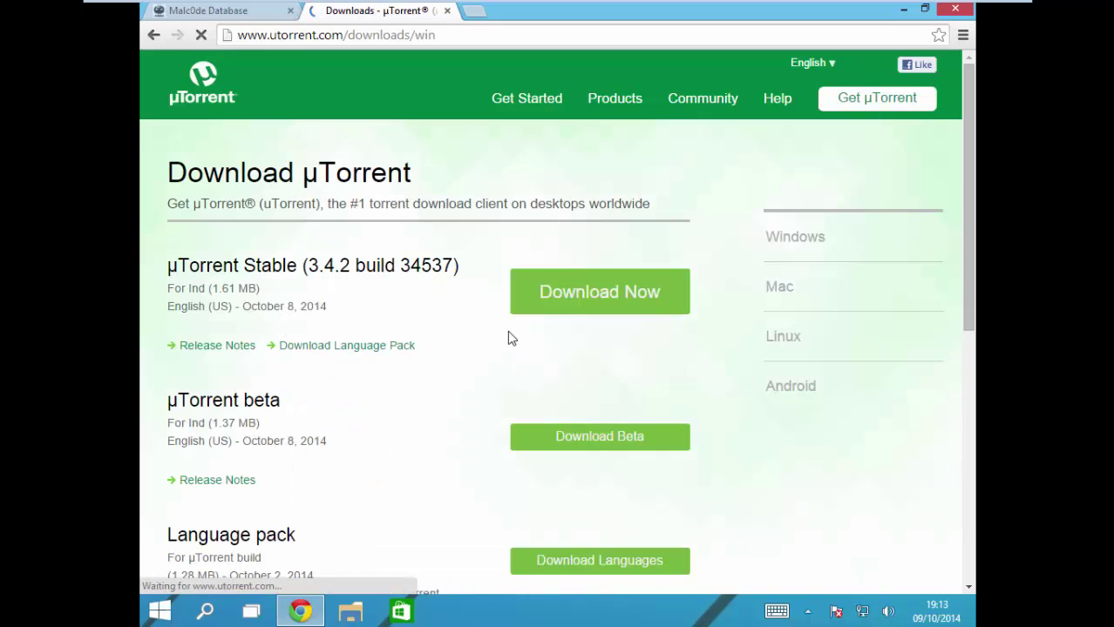
left_click(577, 486)
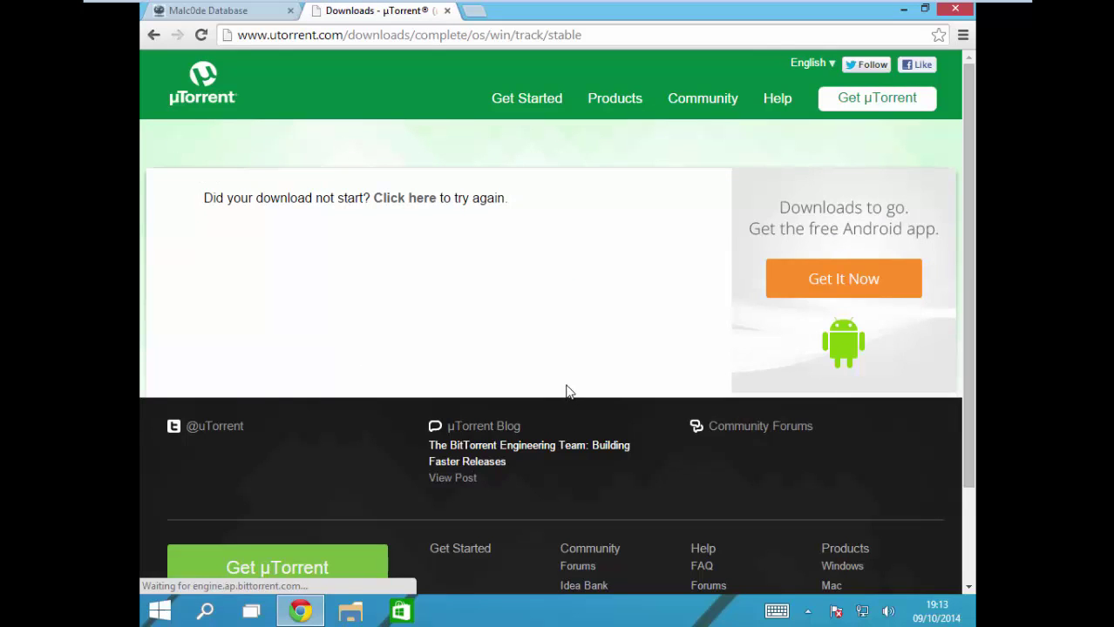
scroll(566, 406, "down", 3)
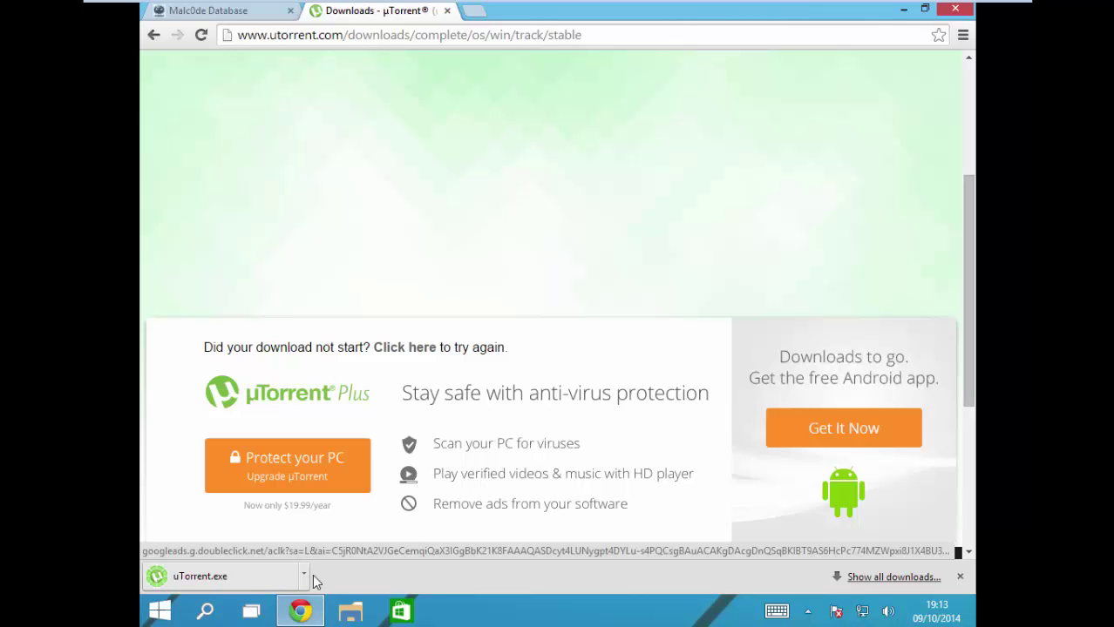
left_click(245, 575)
Step: Run uTorrent.exe, approve UAC, and finish setup with default options, declining the bundle offer
left_click(610, 321)
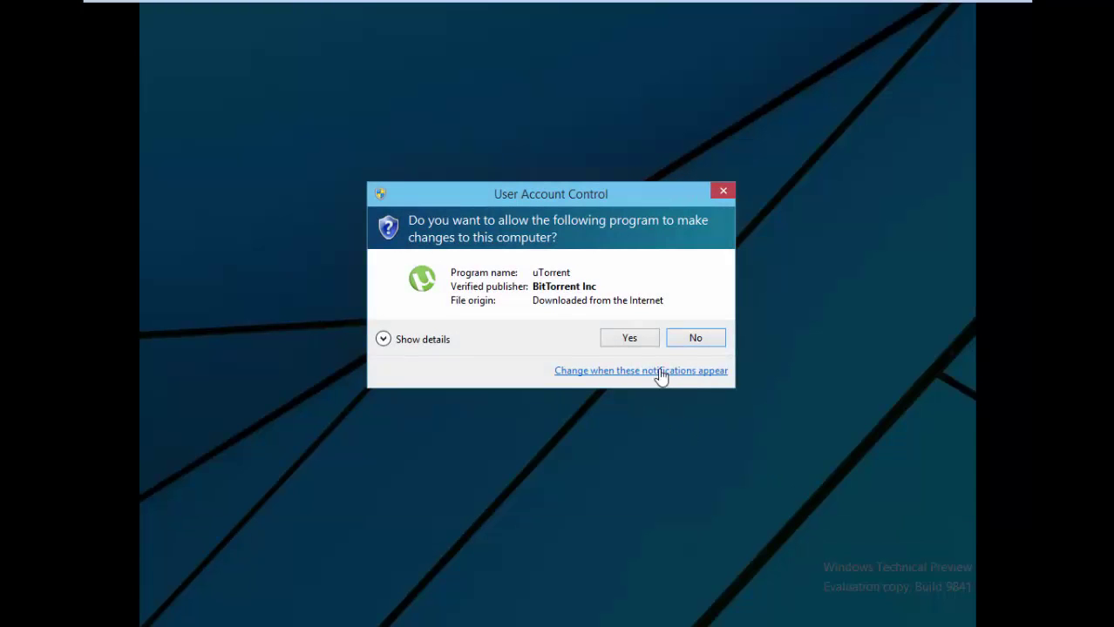
left_click(637, 340)
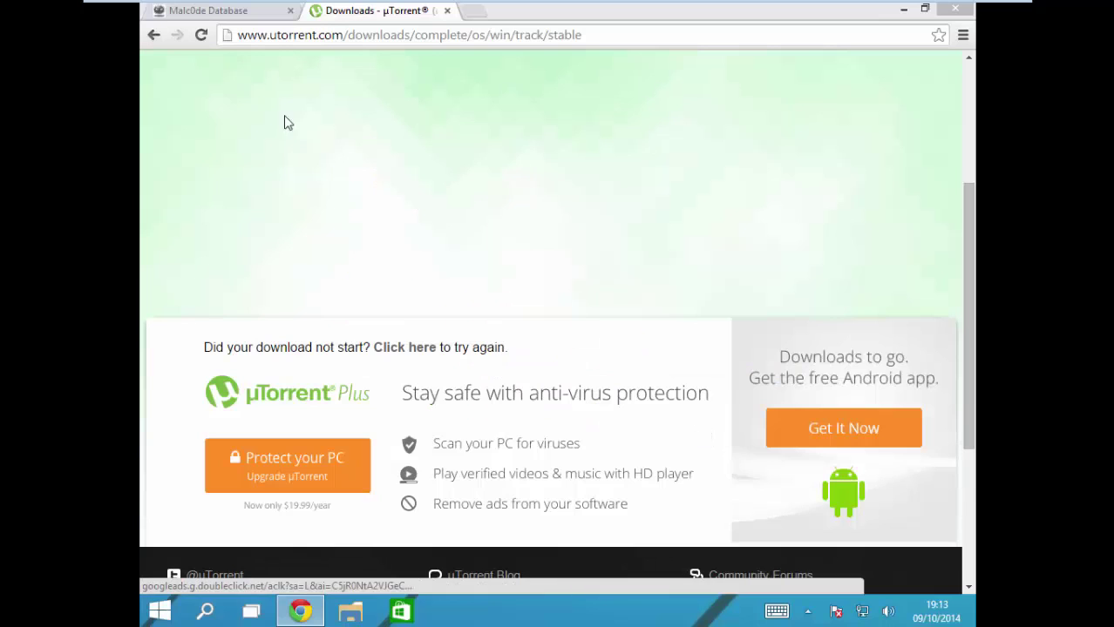
left_click(755, 481)
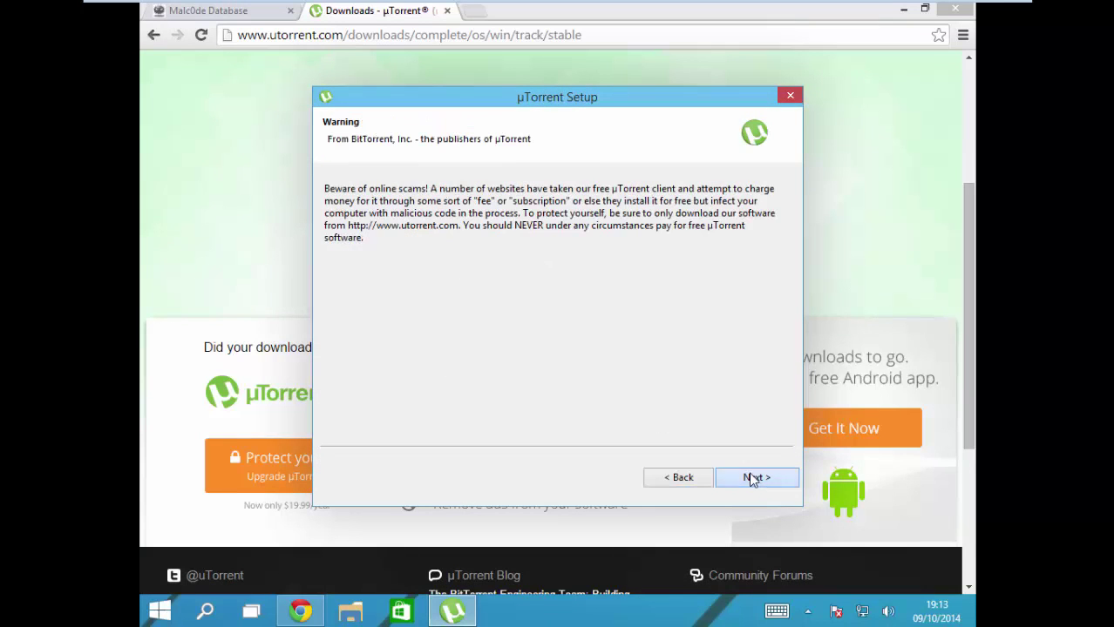
left_click(750, 479)
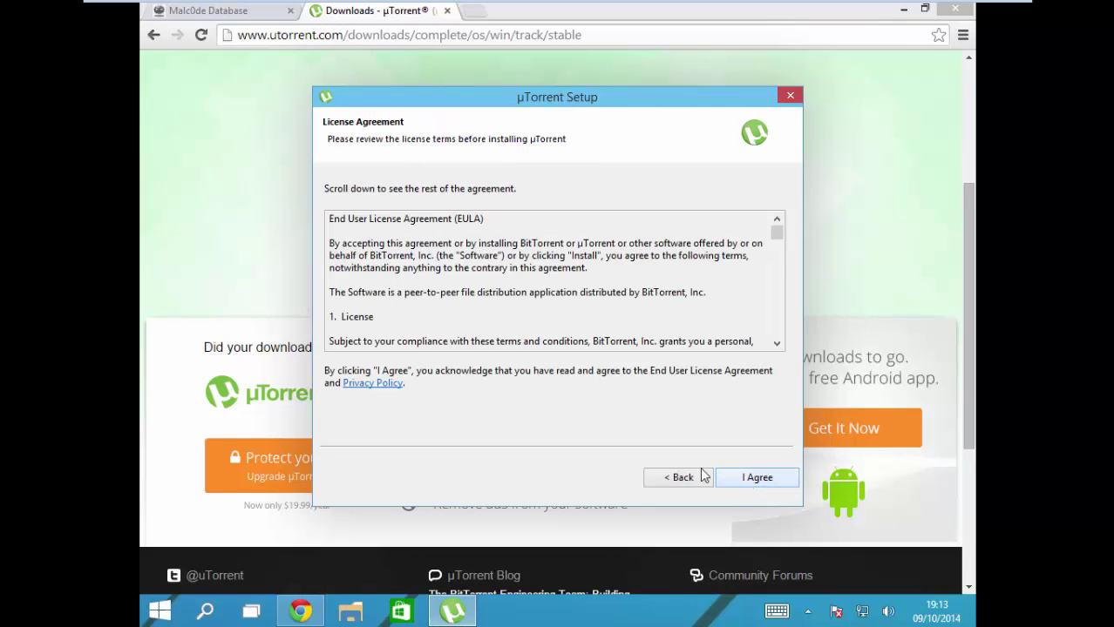
left_click(755, 480)
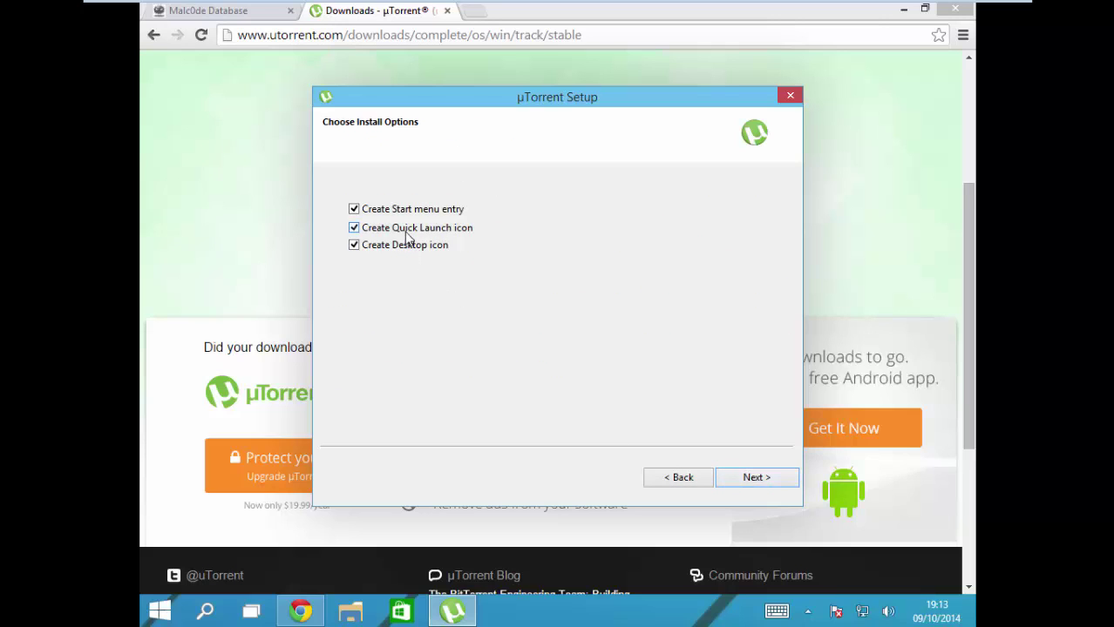
left_click(739, 476)
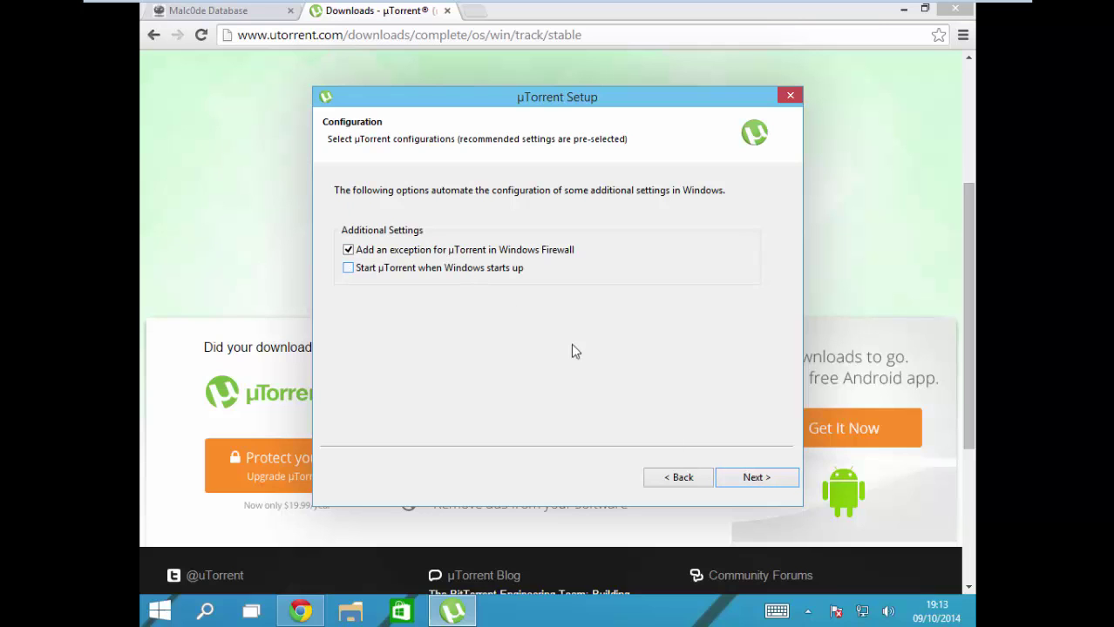
left_click(757, 480)
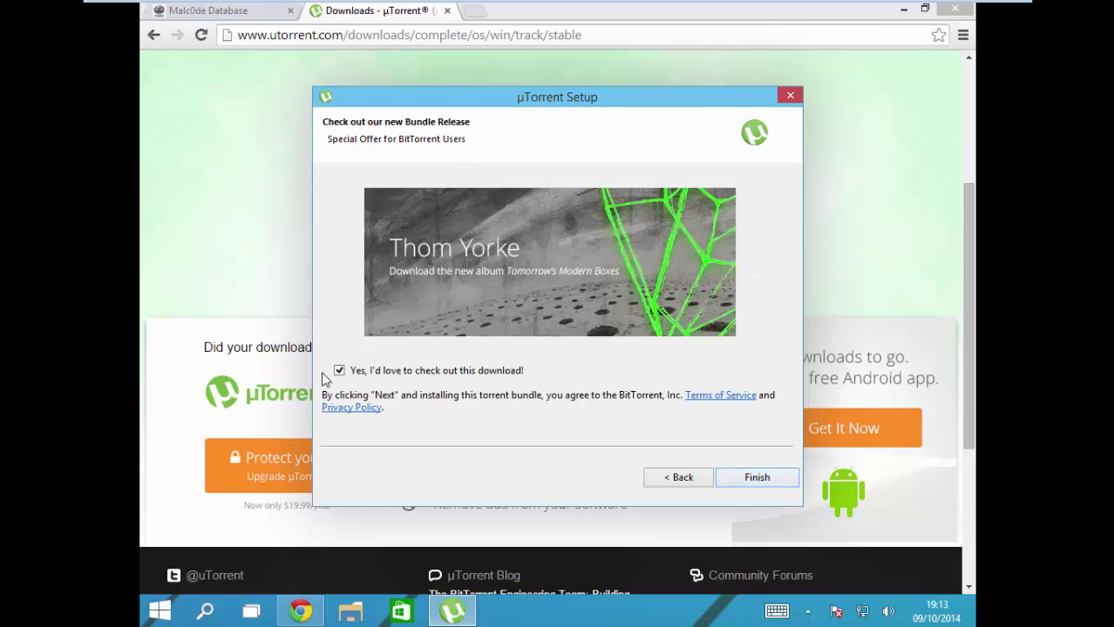
left_click(730, 479)
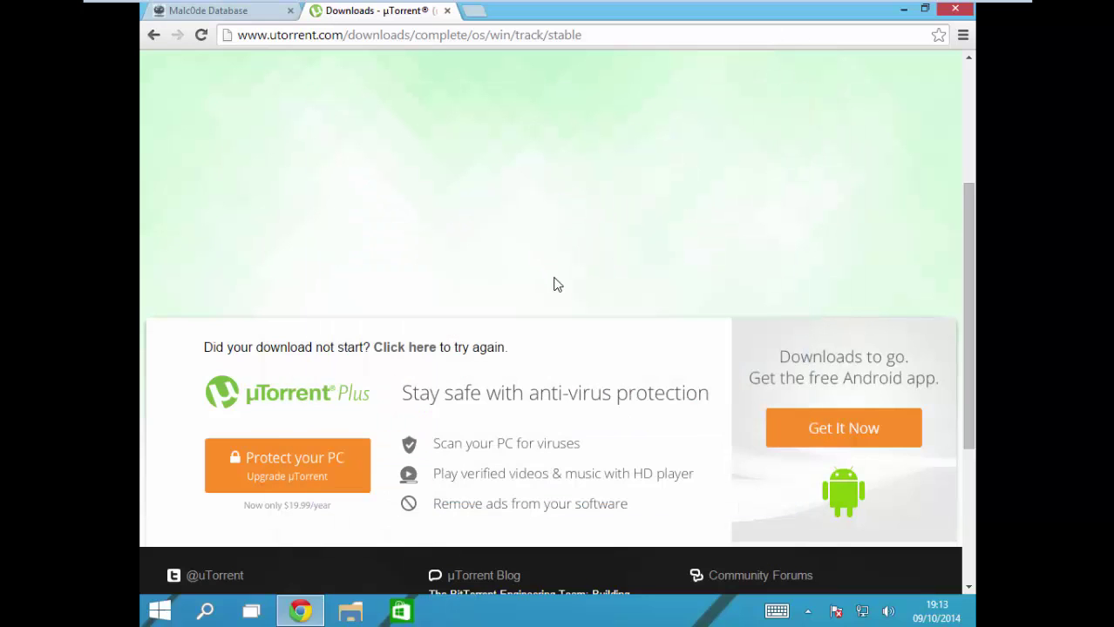
Step: Close the uTorrent download tab, then minimize Chrome and the new uTorrent 3.4.2 window
scroll(576, 279, "up", 3)
left_click(447, 10)
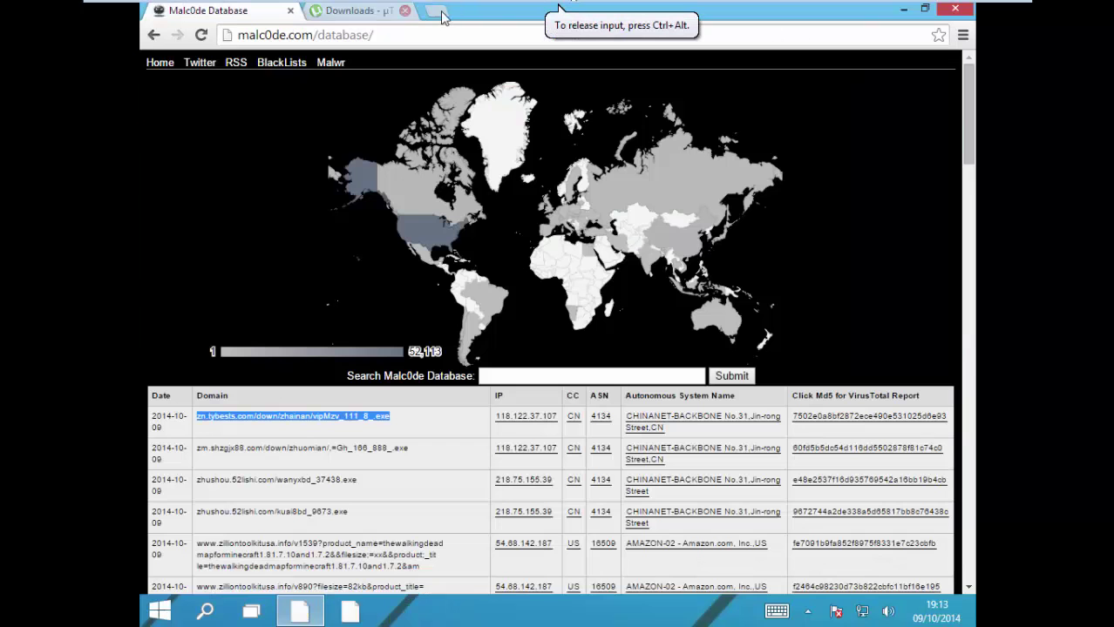
left_click(299, 611)
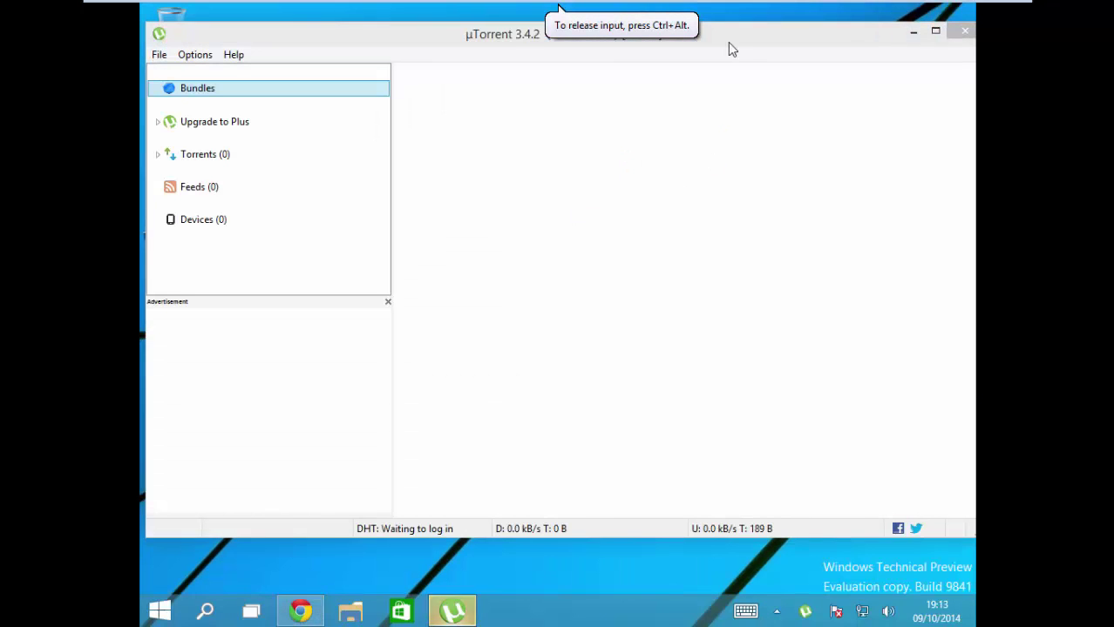
left_click(728, 42)
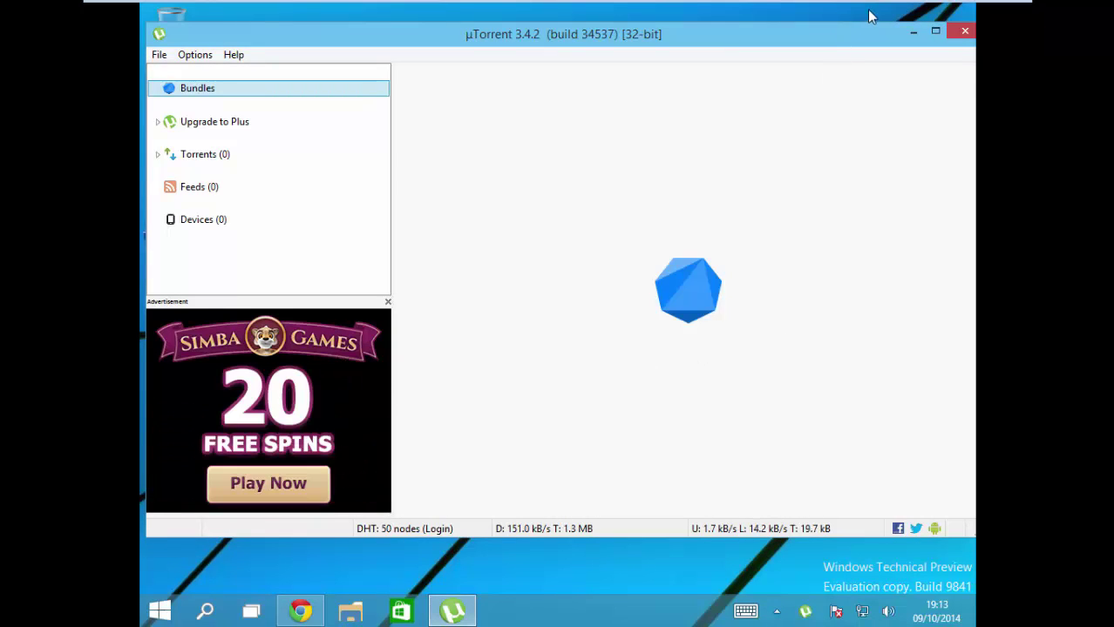
left_click(913, 32)
Step: Search Google for 'tpb' in a new Chrome tab, briefly opening and closing developer tools
left_click(299, 611)
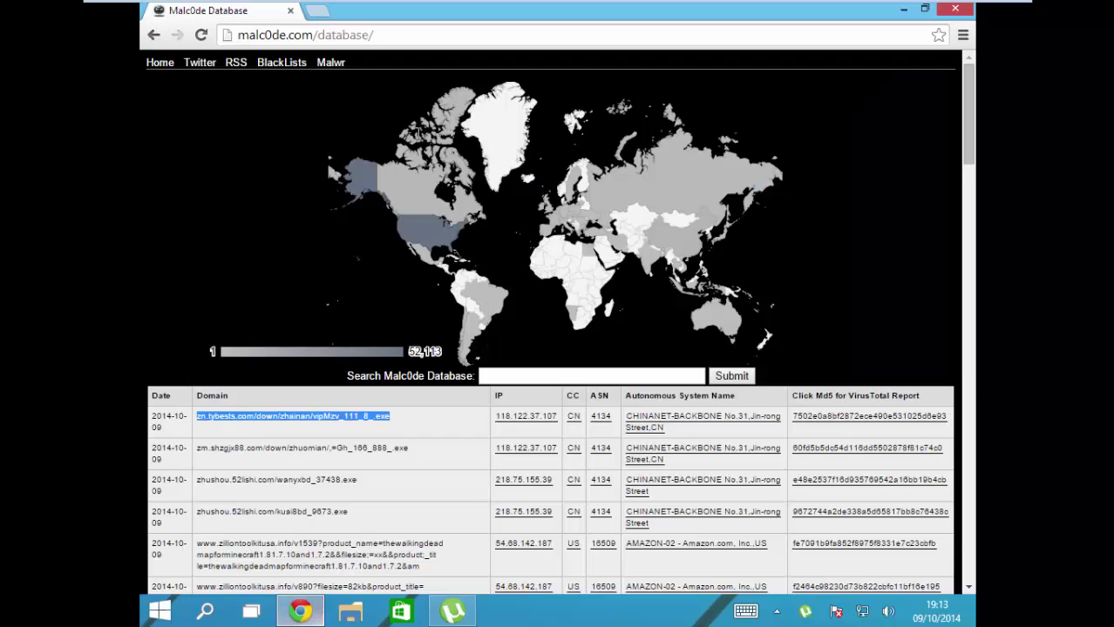
left_click(319, 11)
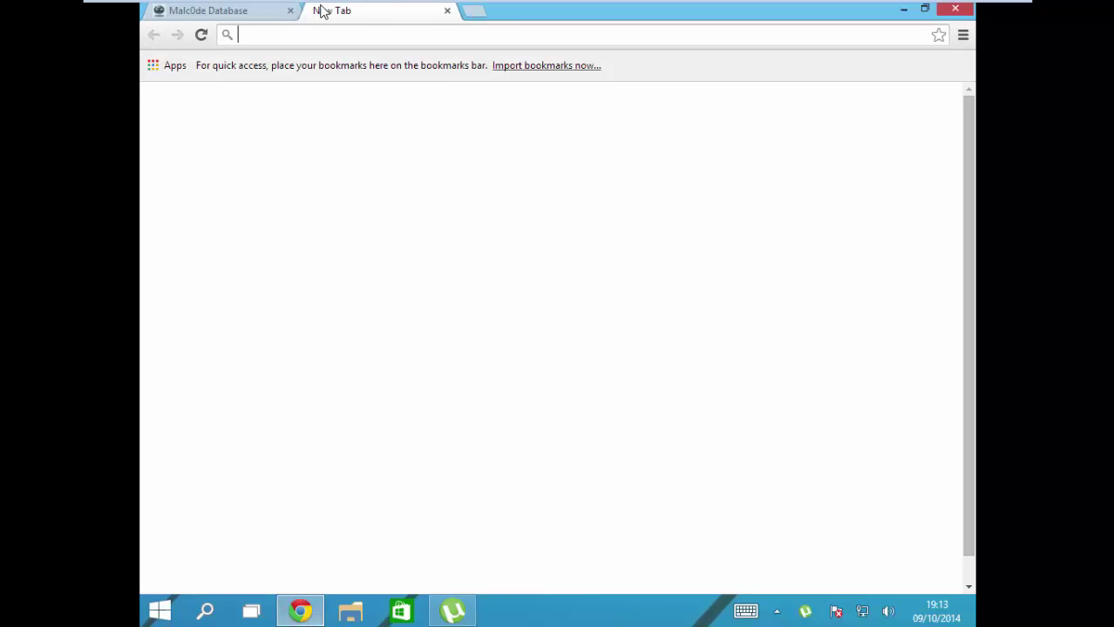
type("tpb")
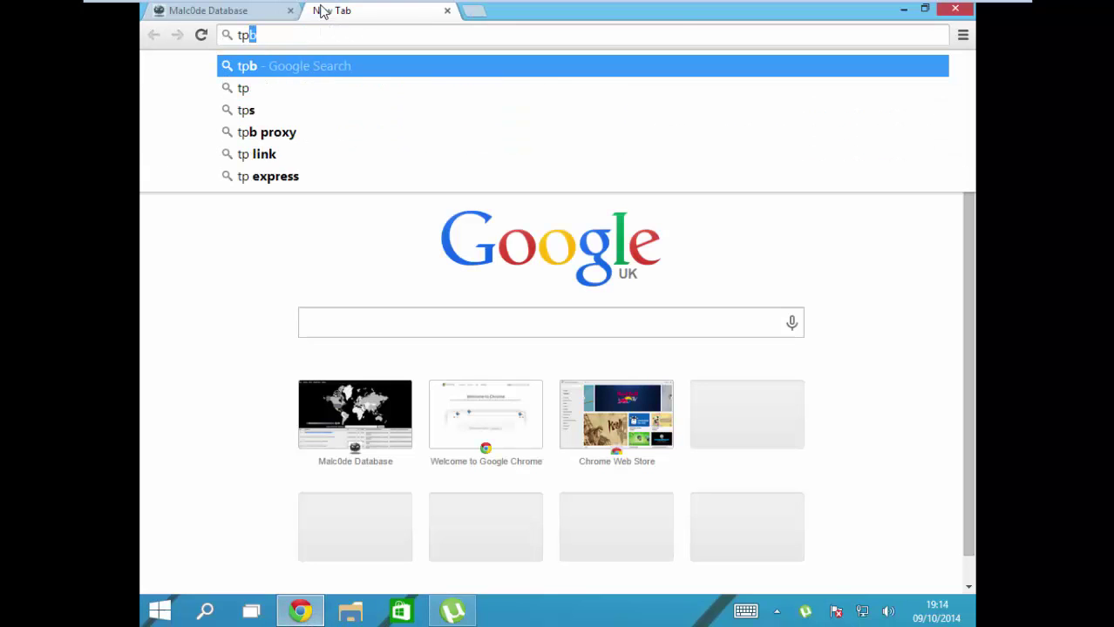
key("Return")
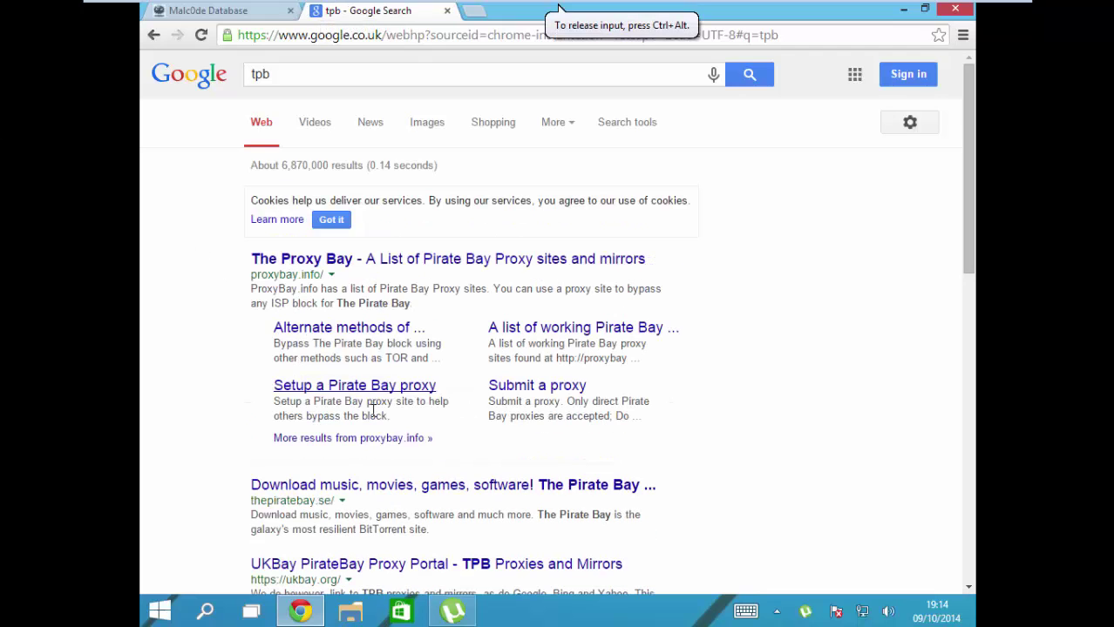
right_click(392, 493)
left_click(395, 487)
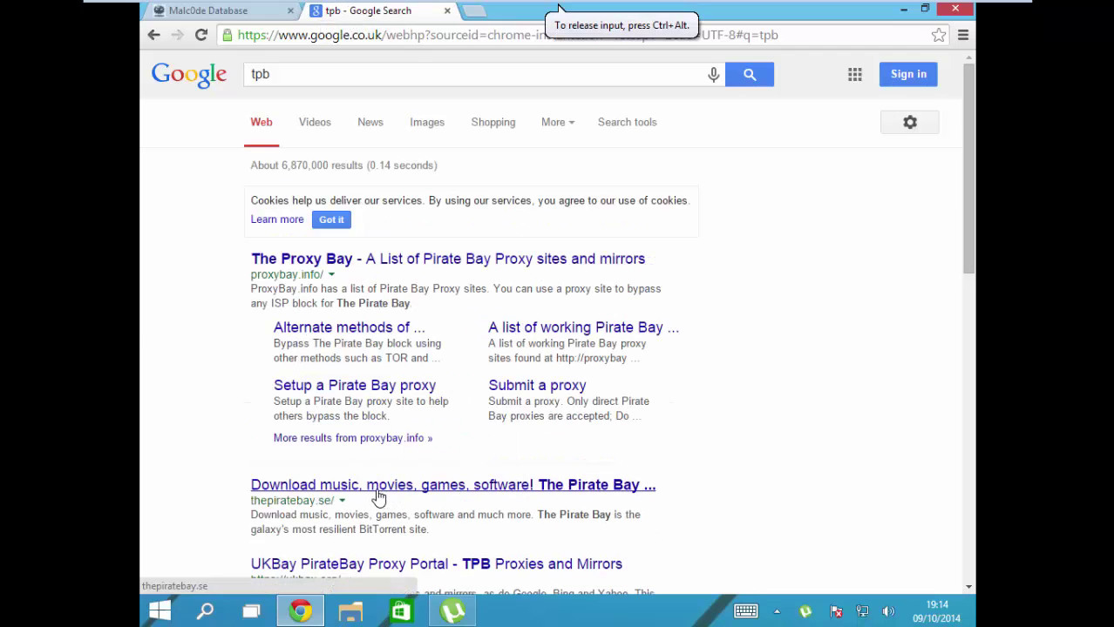
left_click(964, 359)
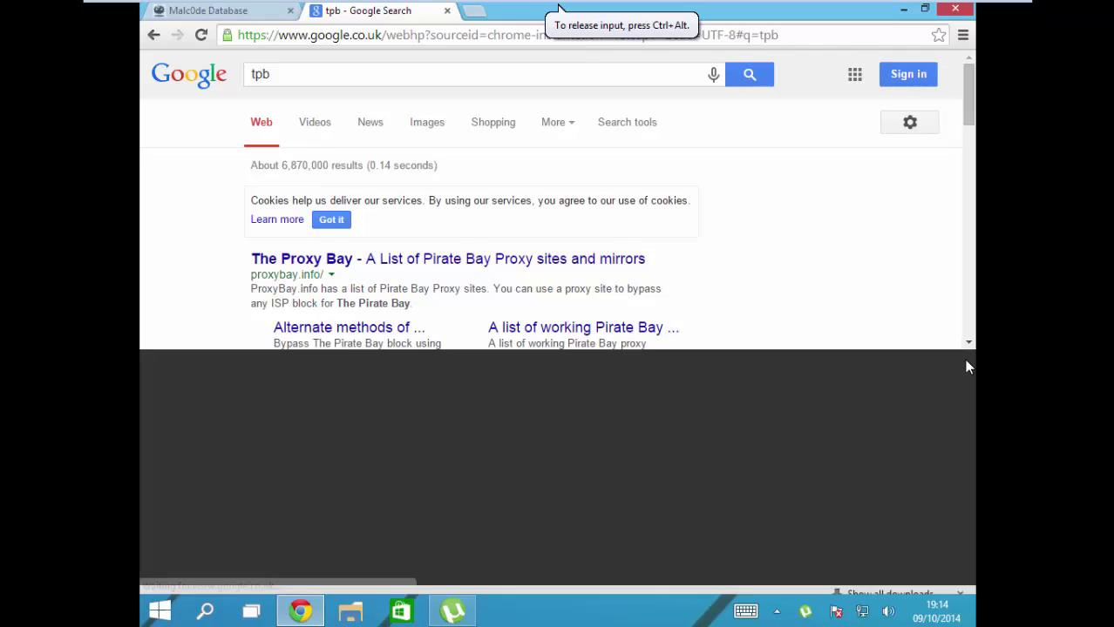
Step: Open the Pirate Bay result in a new tab, close the blocked page, and open The Proxy Bay list
right_click(405, 497)
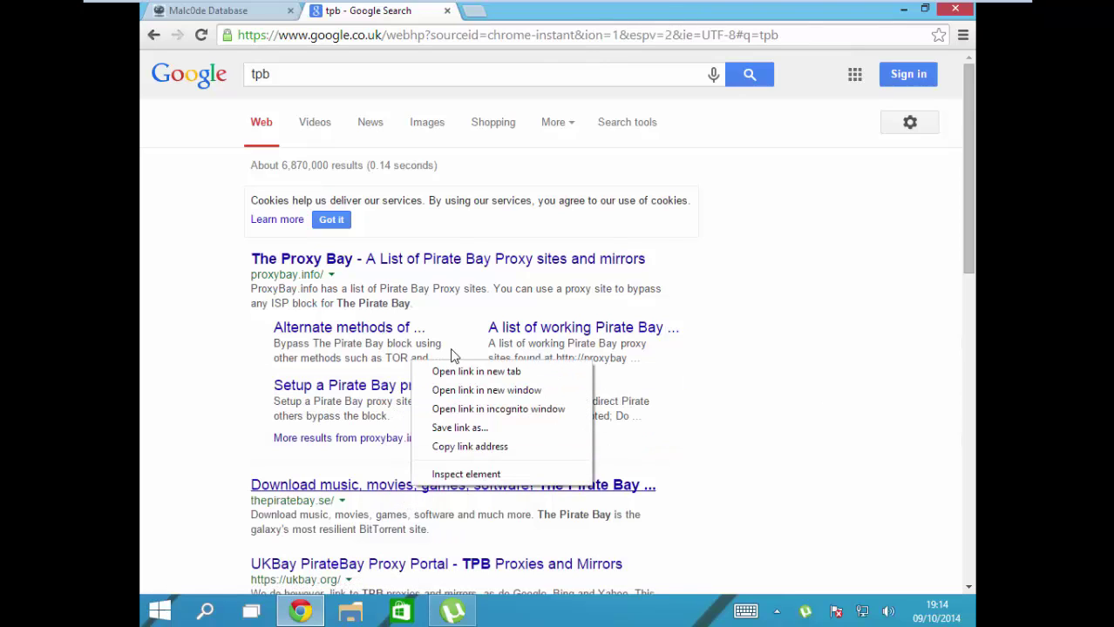
left_click(455, 366)
left_click(516, 10)
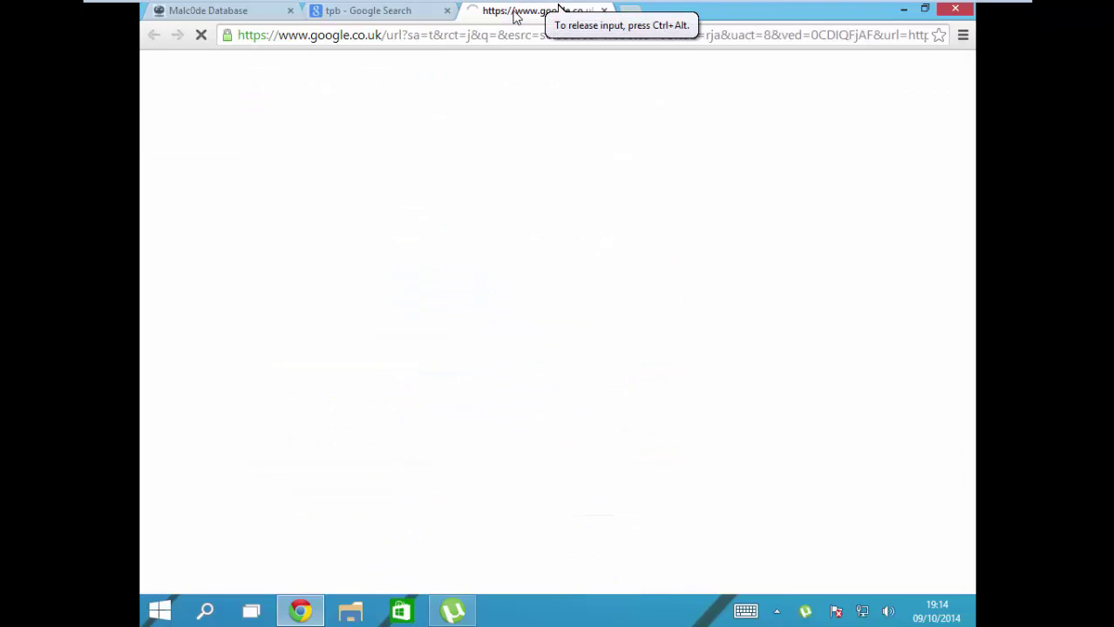
left_click(603, 10)
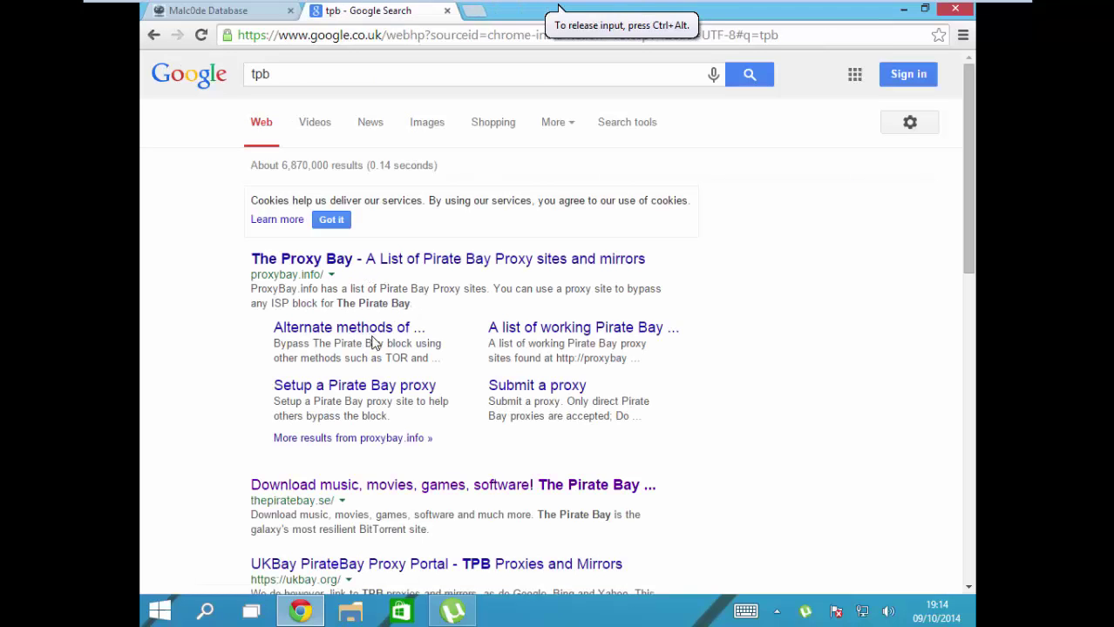
left_click(388, 262)
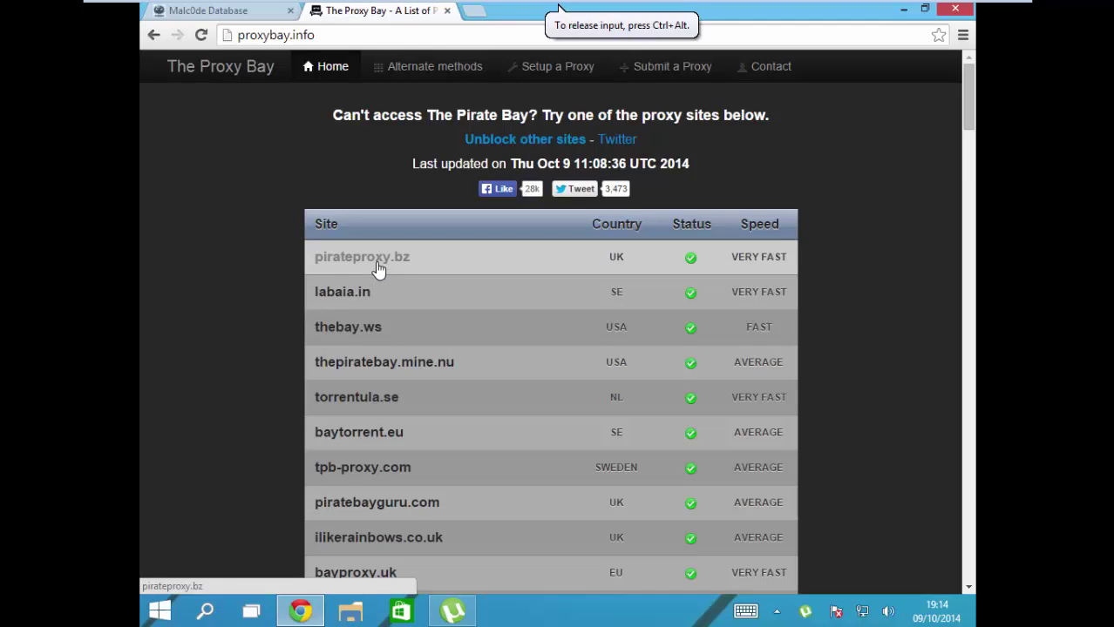
Step: Search pirateproxy.bz for 'violasoft', reloading the blank results and returning to the search page
left_click(377, 271)
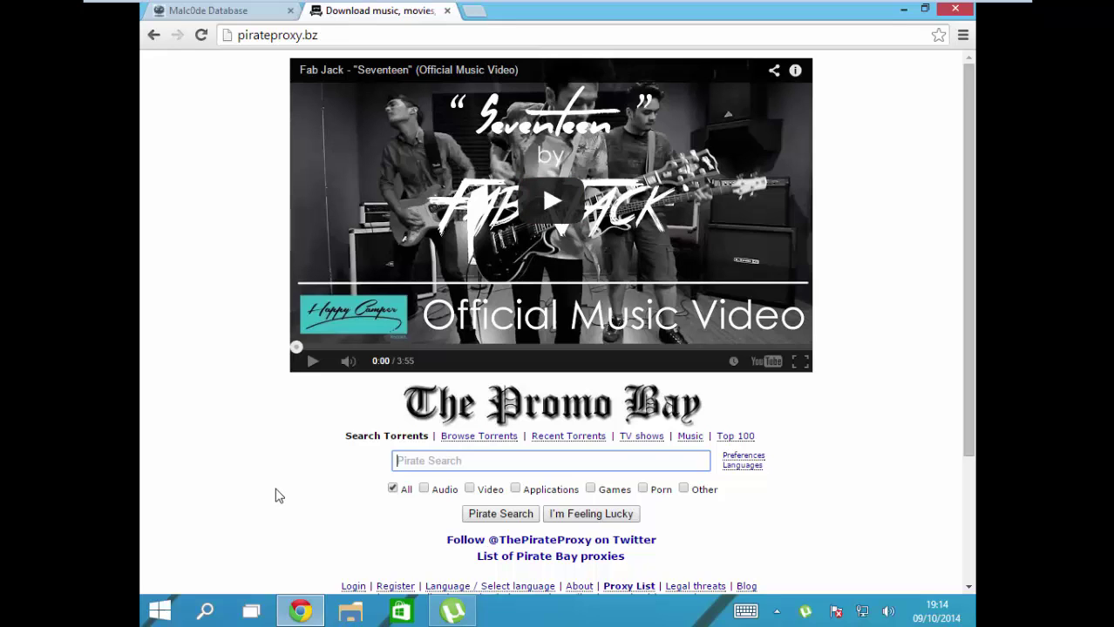
type("violasoft")
key("Return")
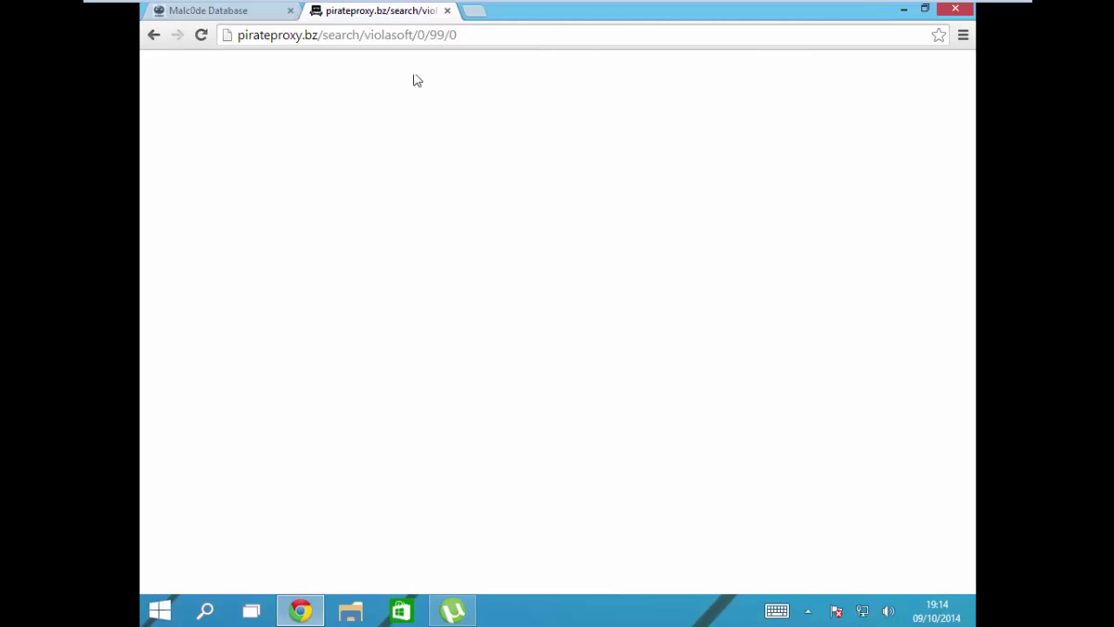
left_click(307, 32)
key("Return")
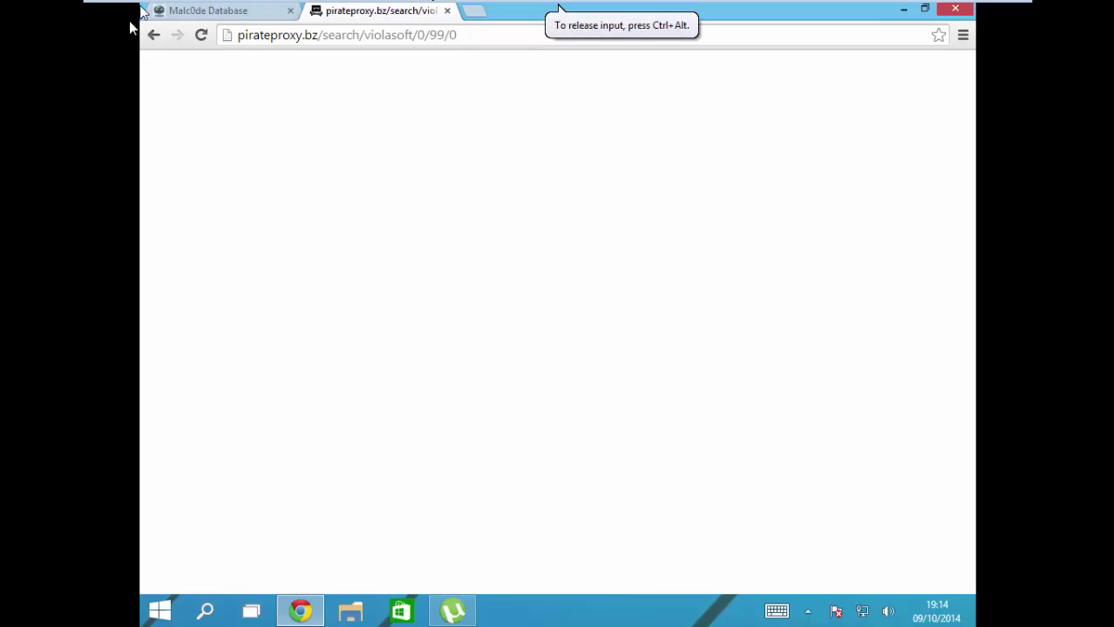
left_click(153, 35)
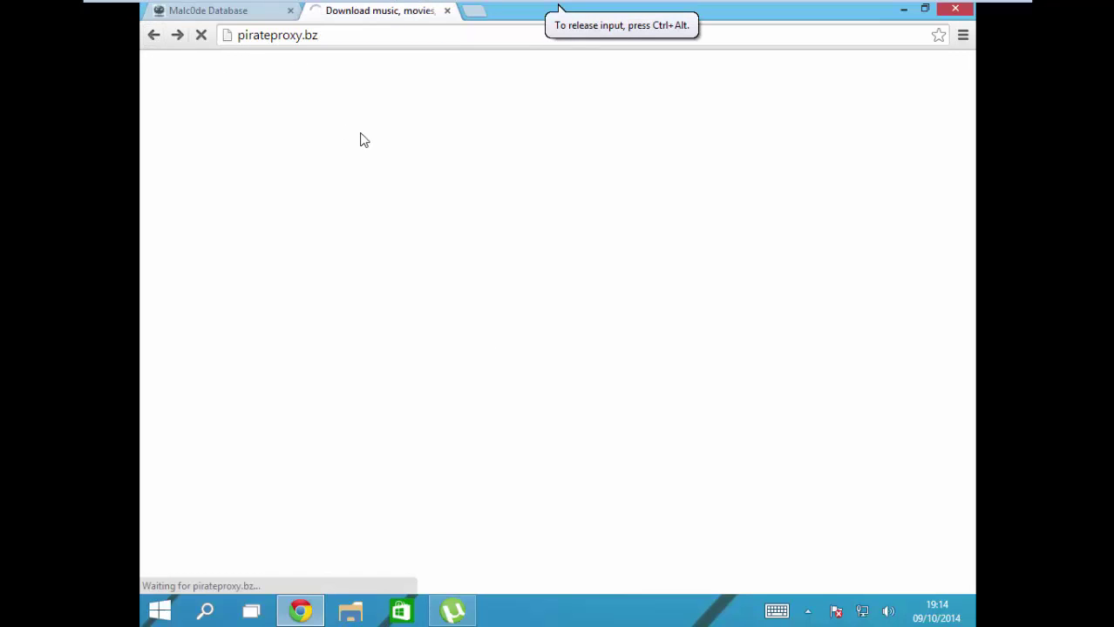
Step: Close the redirect popup and the proxy tab, then bring the uTorrent 3.4.2 window back
left_click(528, 461)
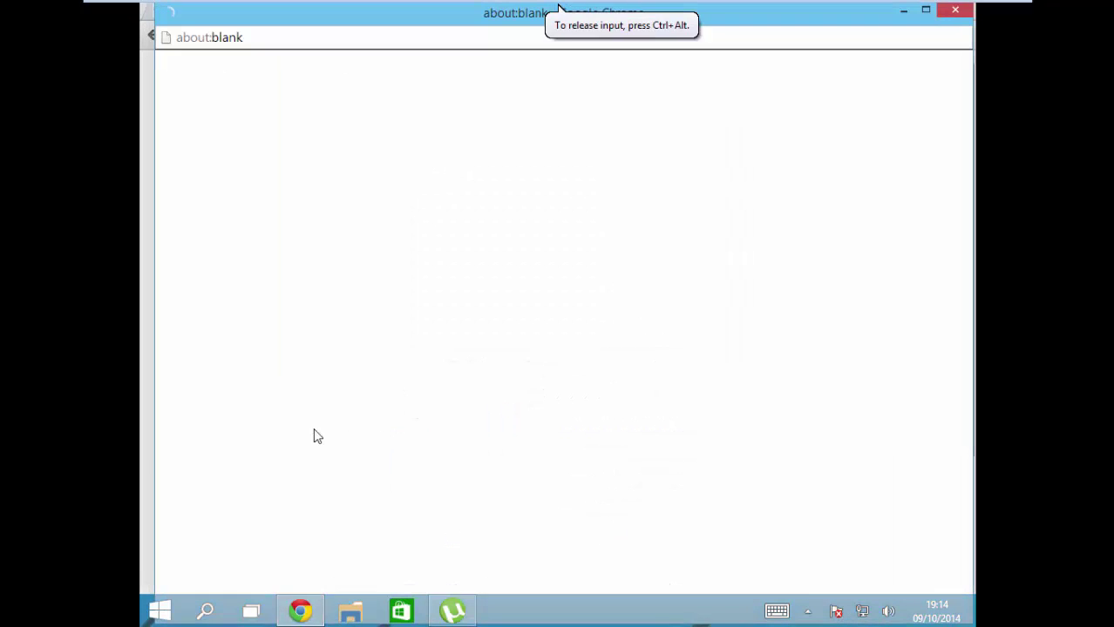
left_click(955, 12)
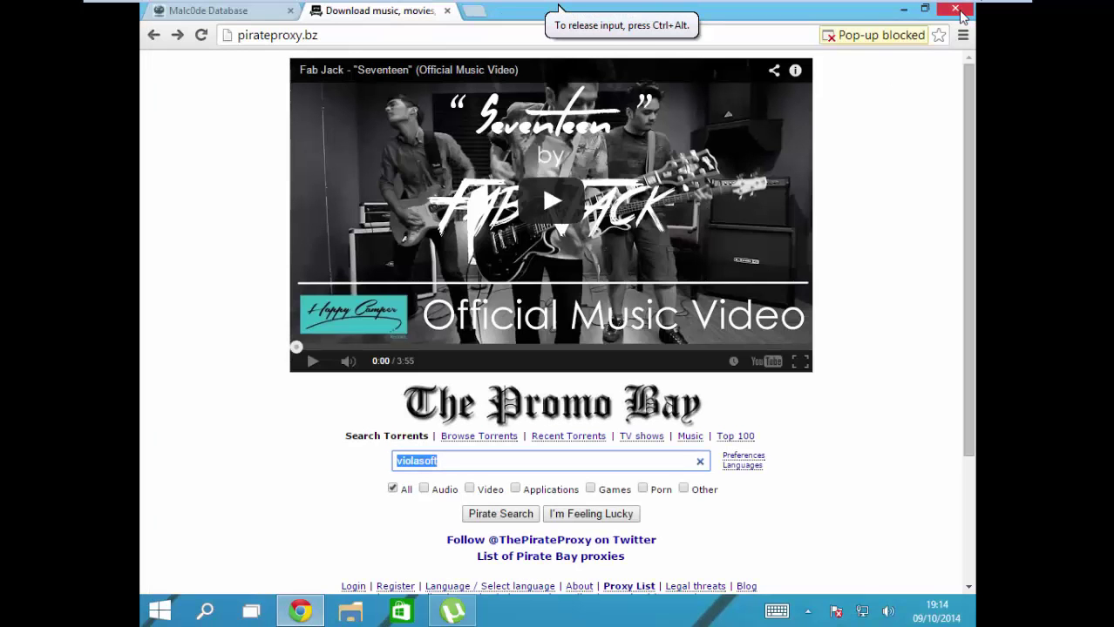
left_click(448, 11)
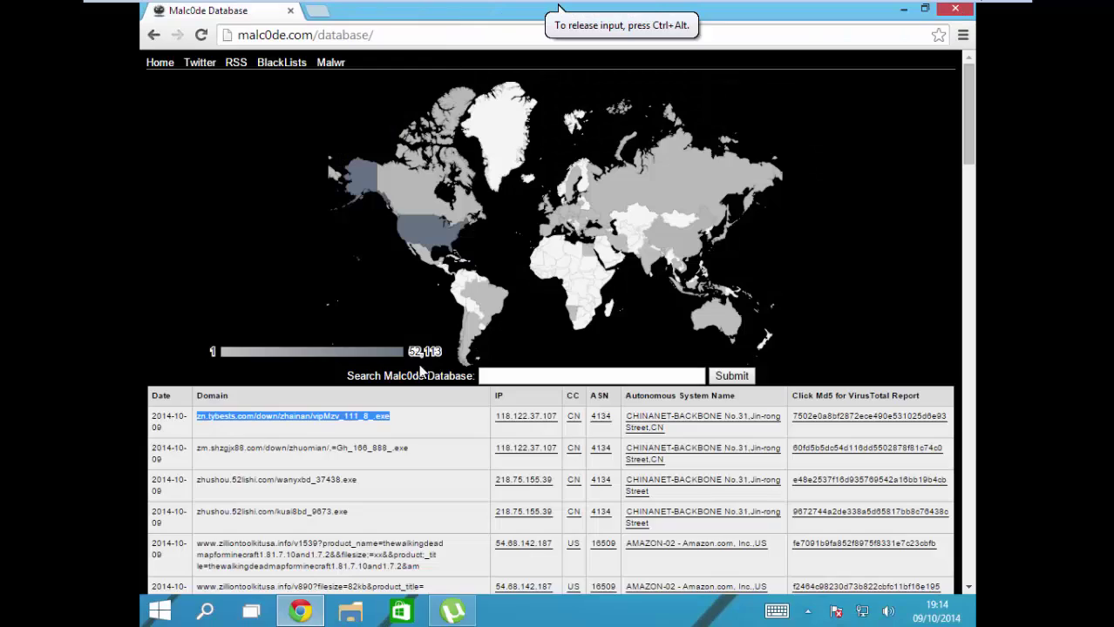
scroll(589, 381, "down", 10)
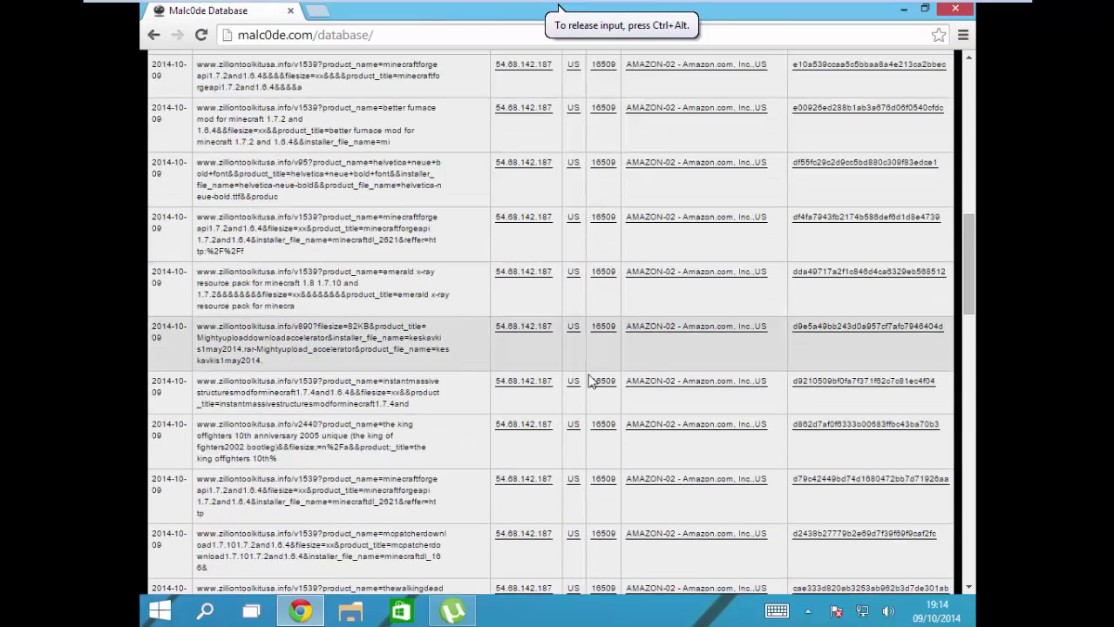
left_click(296, 607)
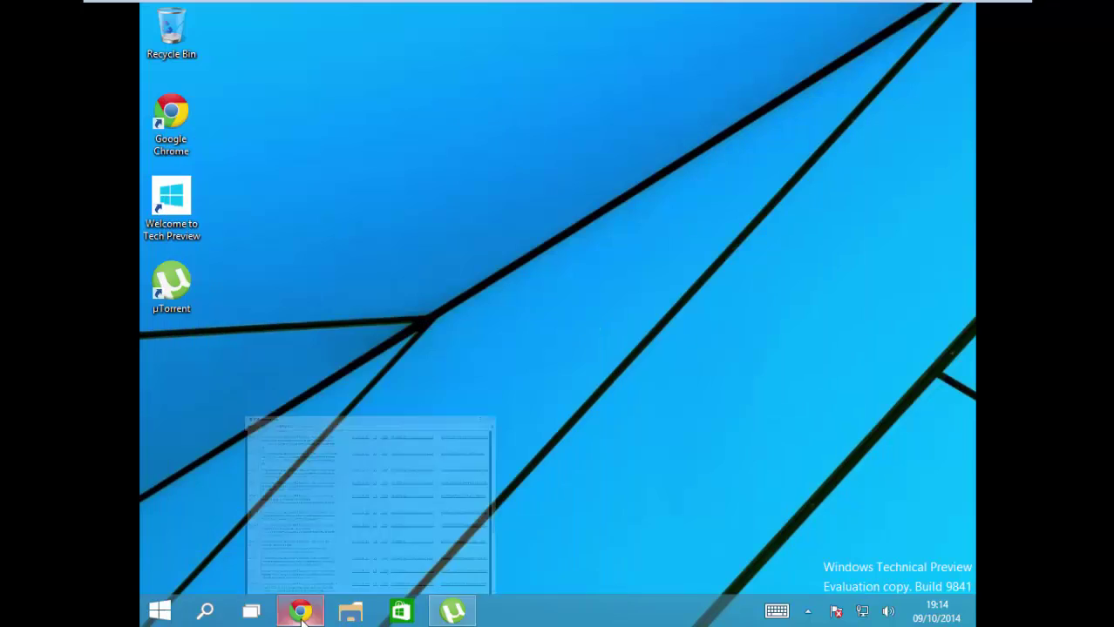
left_click(441, 603)
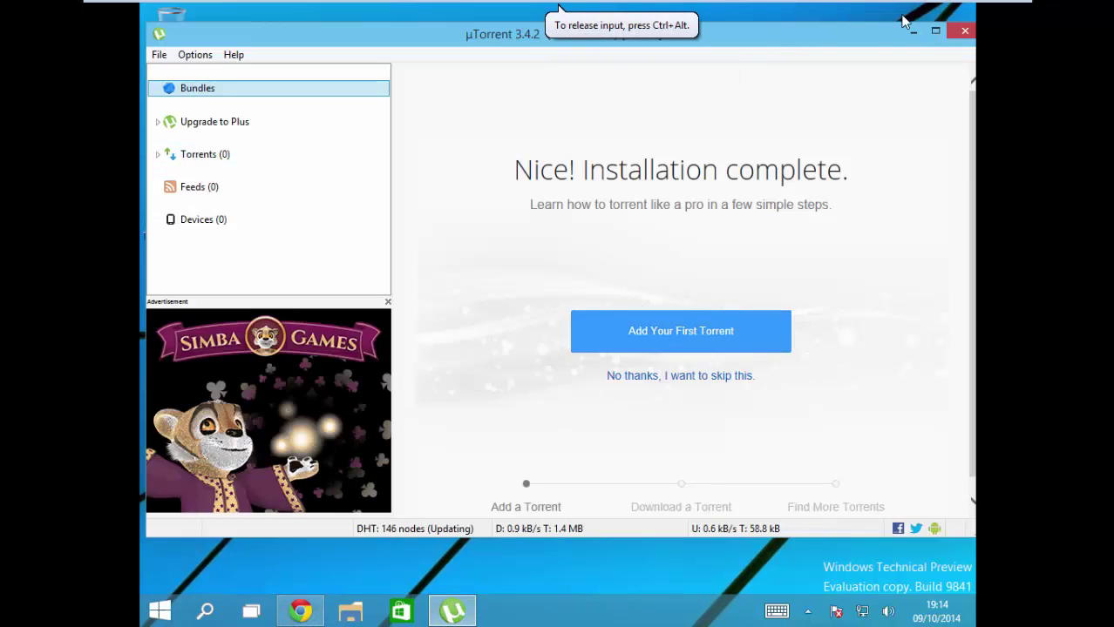
Step: Close uTorrent, then open the Downloads folder in File Explorer and select vipMzv_111_8_
left_click(963, 32)
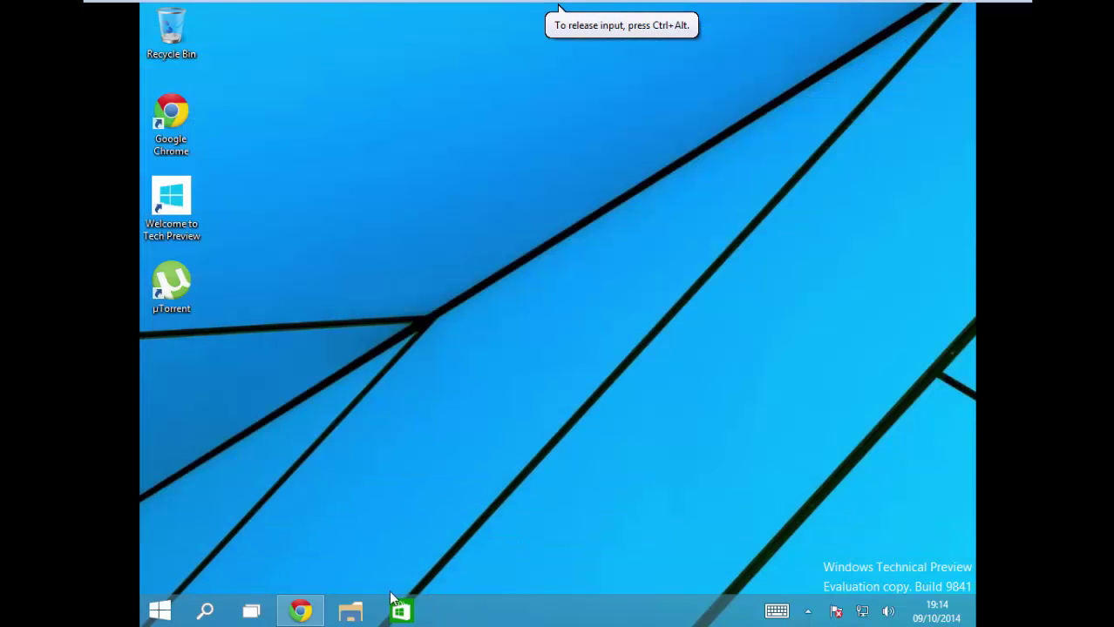
left_click(300, 610)
scroll(417, 332, "down", 3)
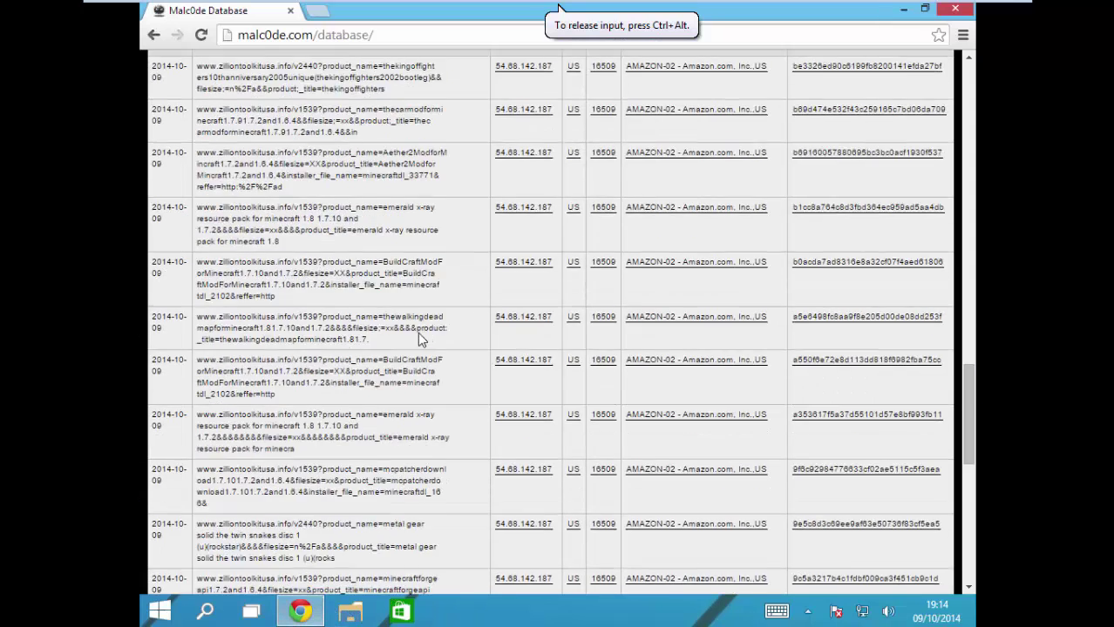
scroll(417, 332, "down", 5)
left_click(300, 610)
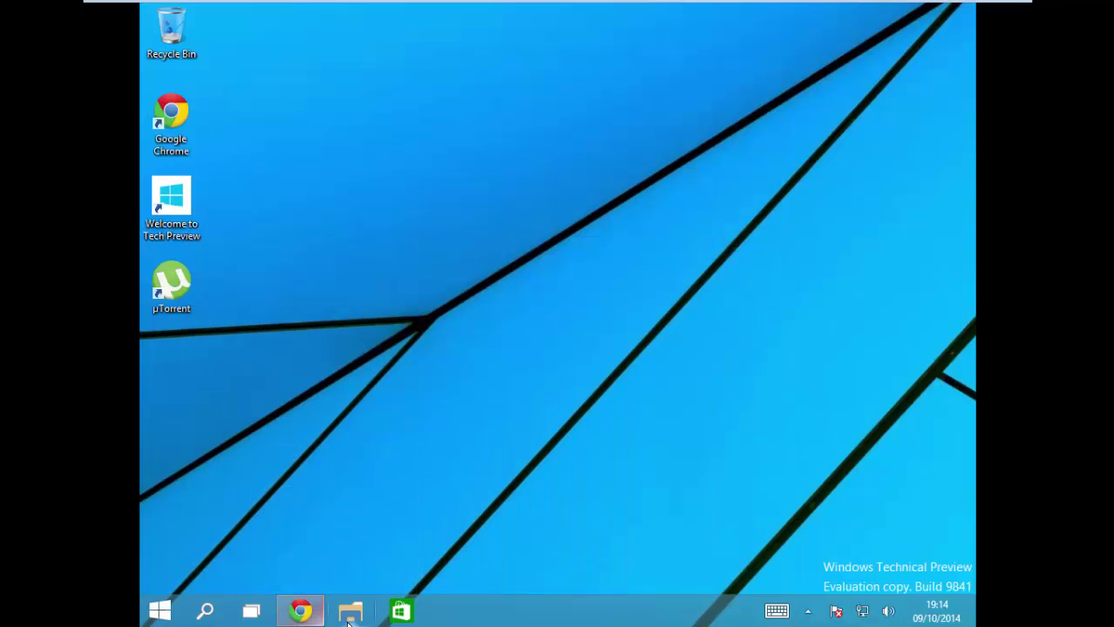
left_click(348, 619)
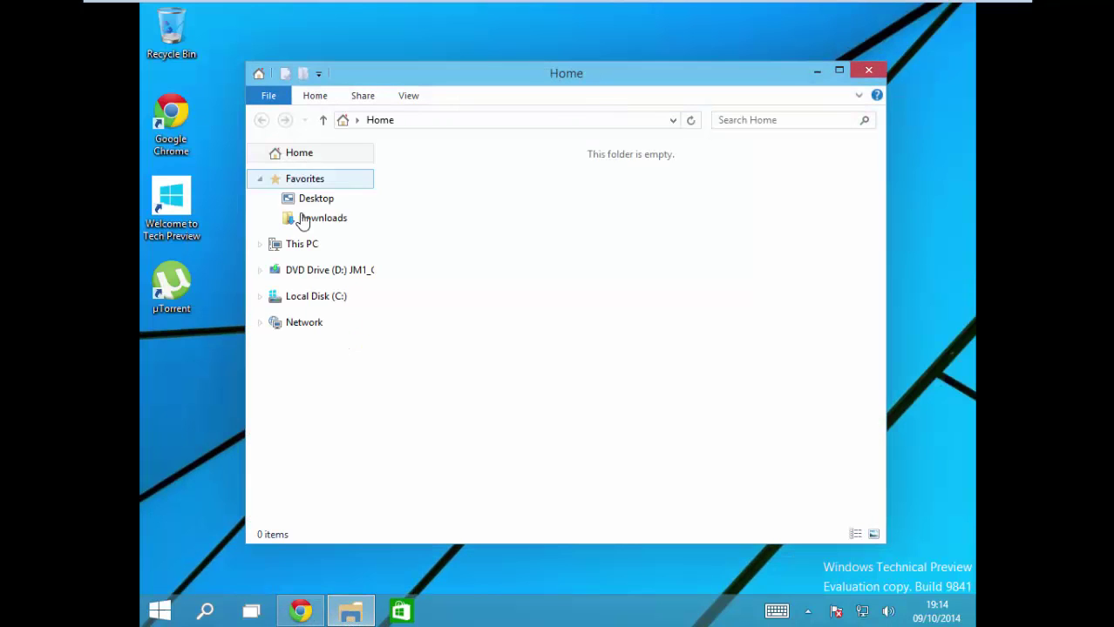
left_click(312, 222)
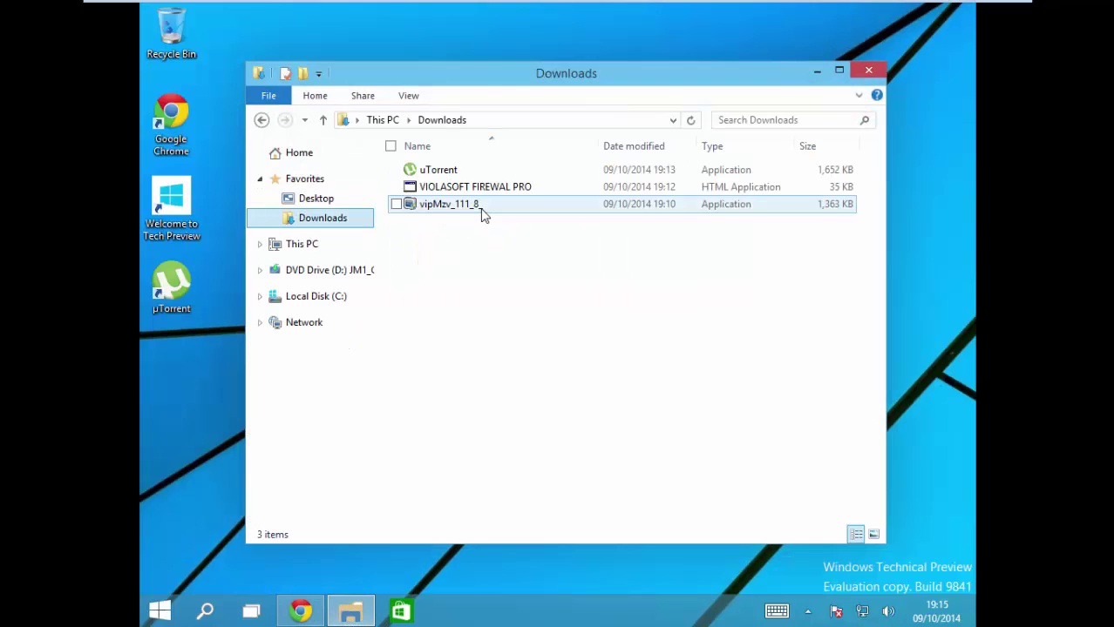
left_click(483, 209)
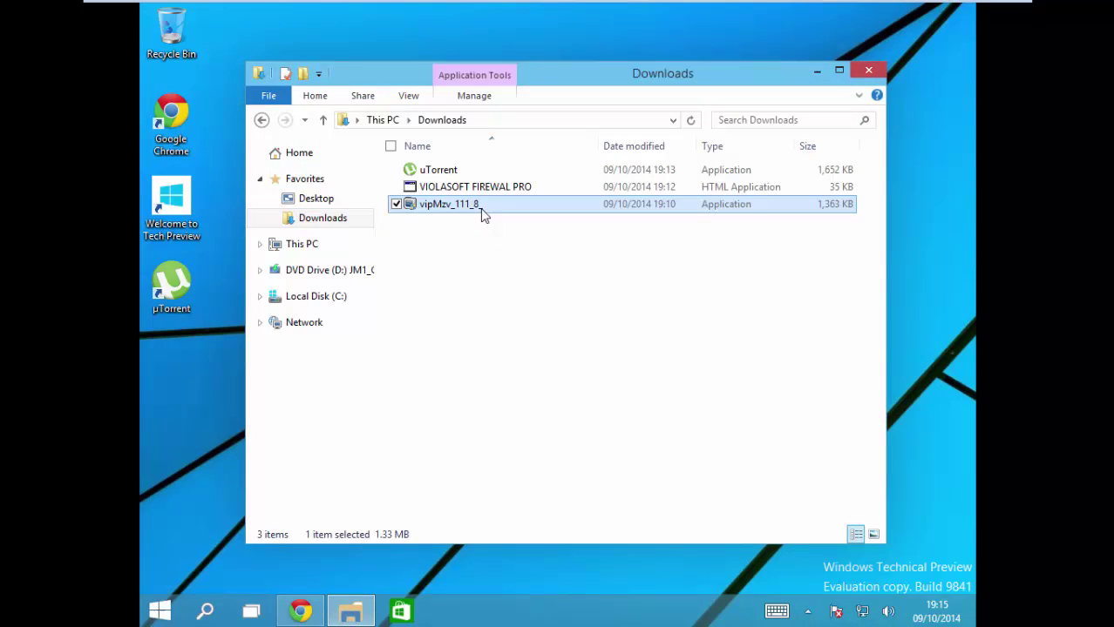
Step: Minimize Downloads and tap 'beyuig' on the on-screen touch keyboard, then close it
left_click(159, 610)
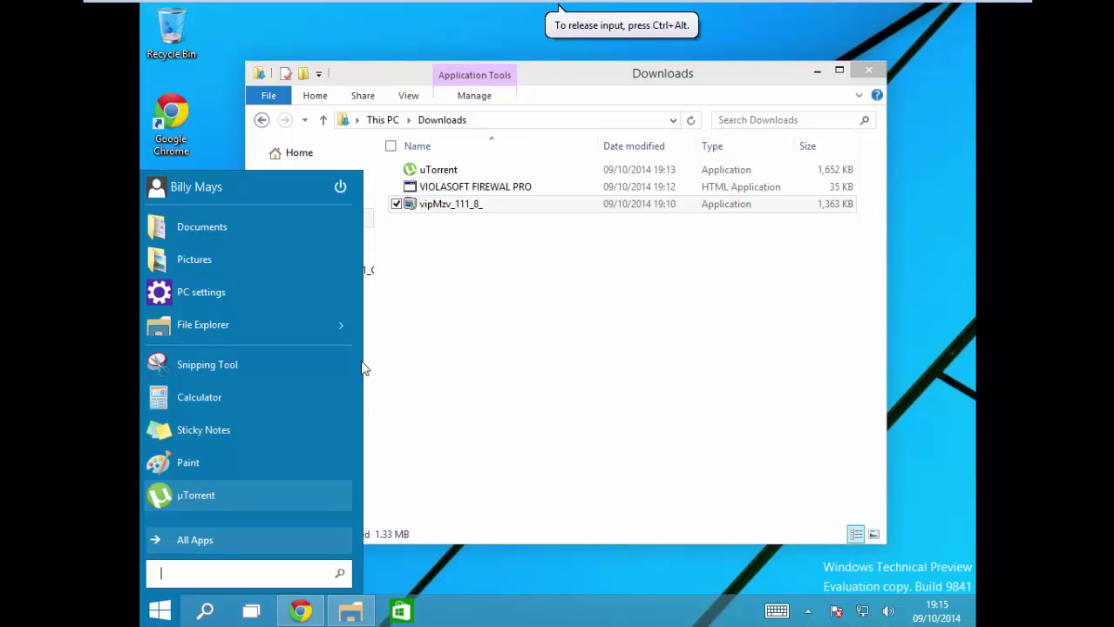
left_click(441, 353)
left_click(353, 613)
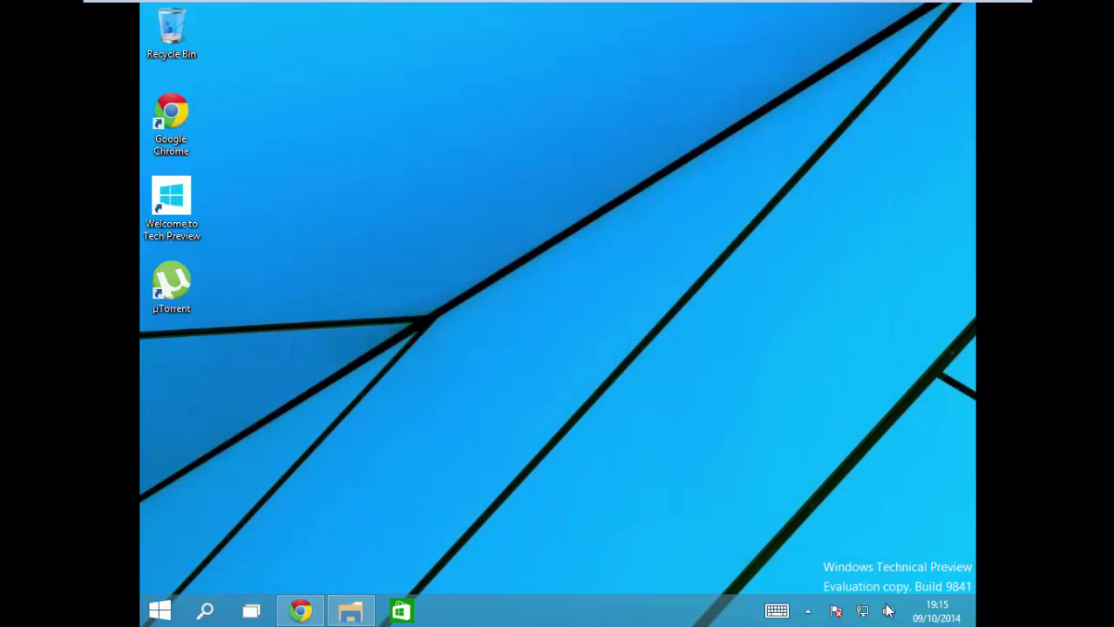
left_click(777, 611)
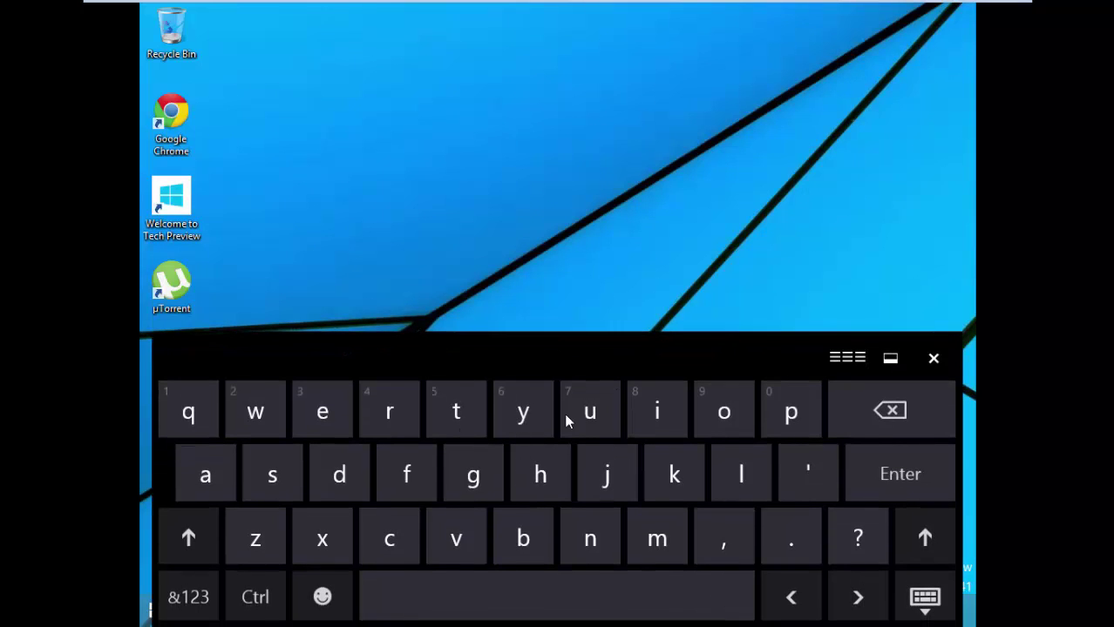
left_click(523, 537)
left_click(336, 427)
left_click(523, 419)
left_click(590, 418)
left_click(657, 418)
left_click(466, 488)
left_click(437, 318)
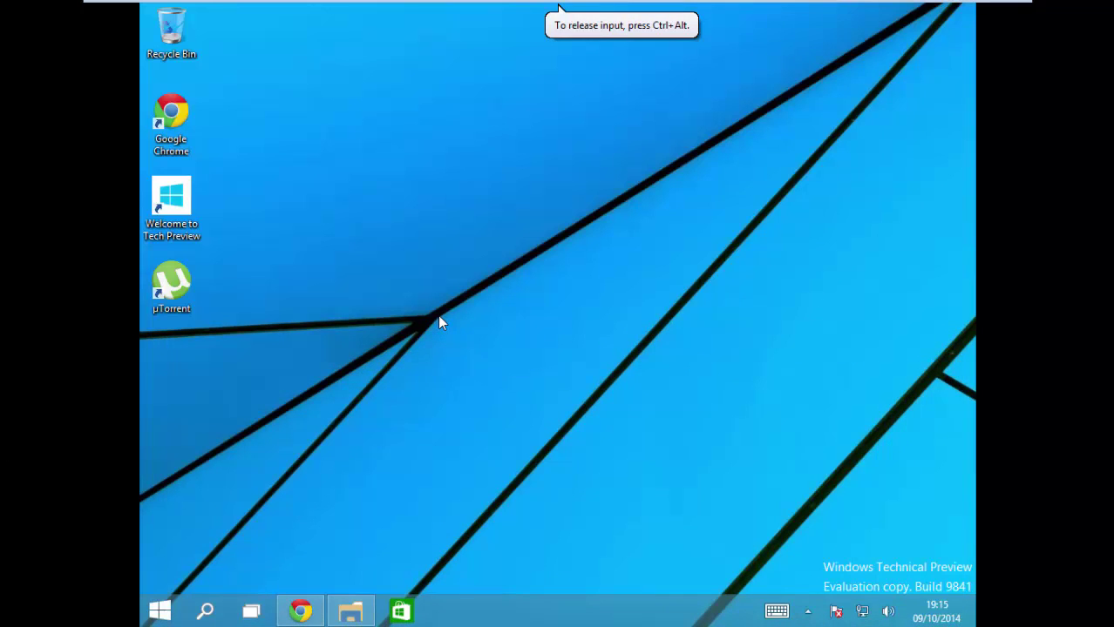
Step: Browse the Start menu's full app list, then reopen the Downloads folder window
left_click(301, 611)
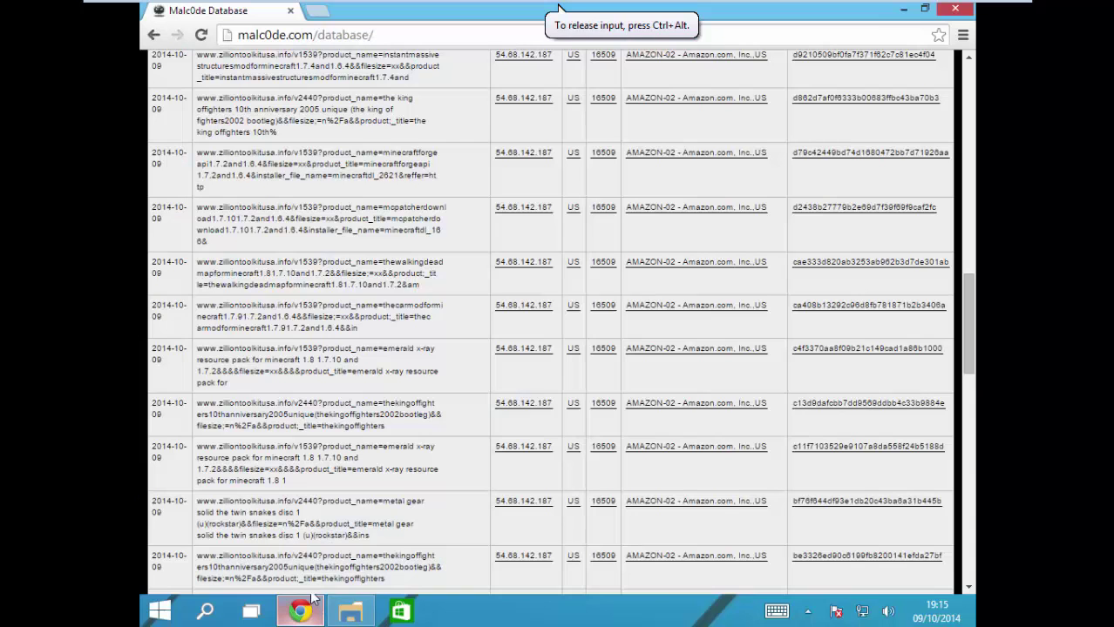
left_click(319, 612)
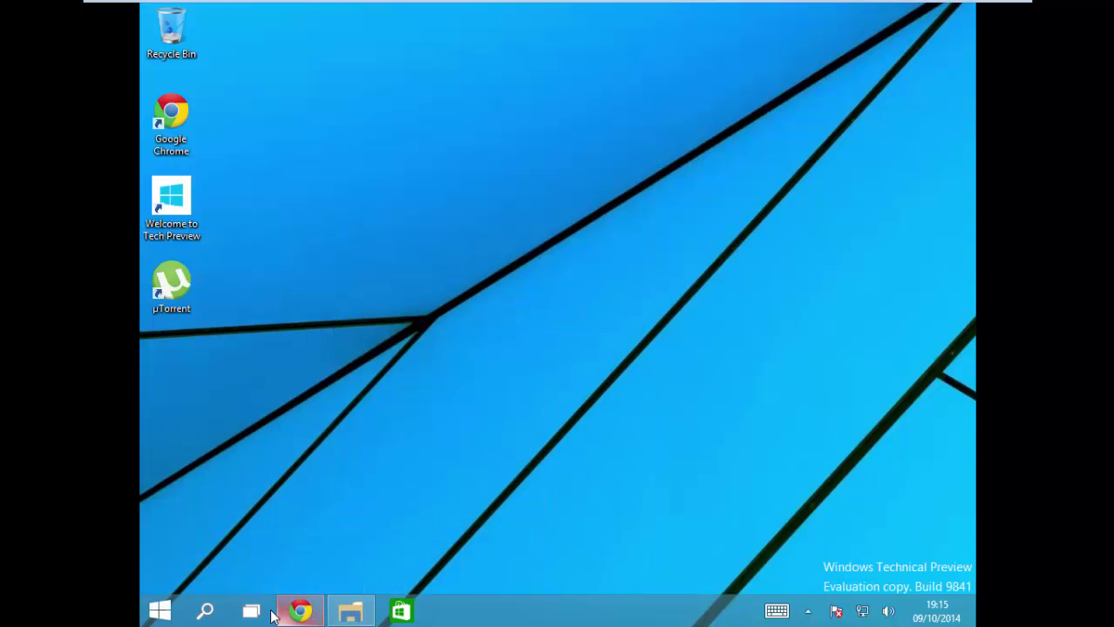
left_click(174, 615)
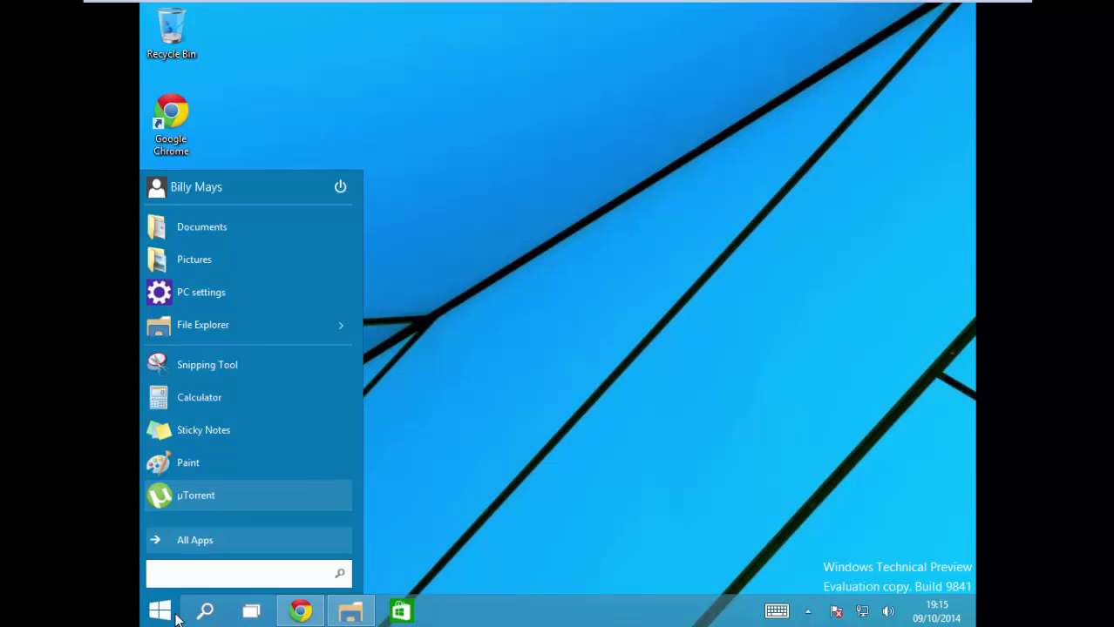
left_click(222, 539)
scroll(238, 398, "down", 5)
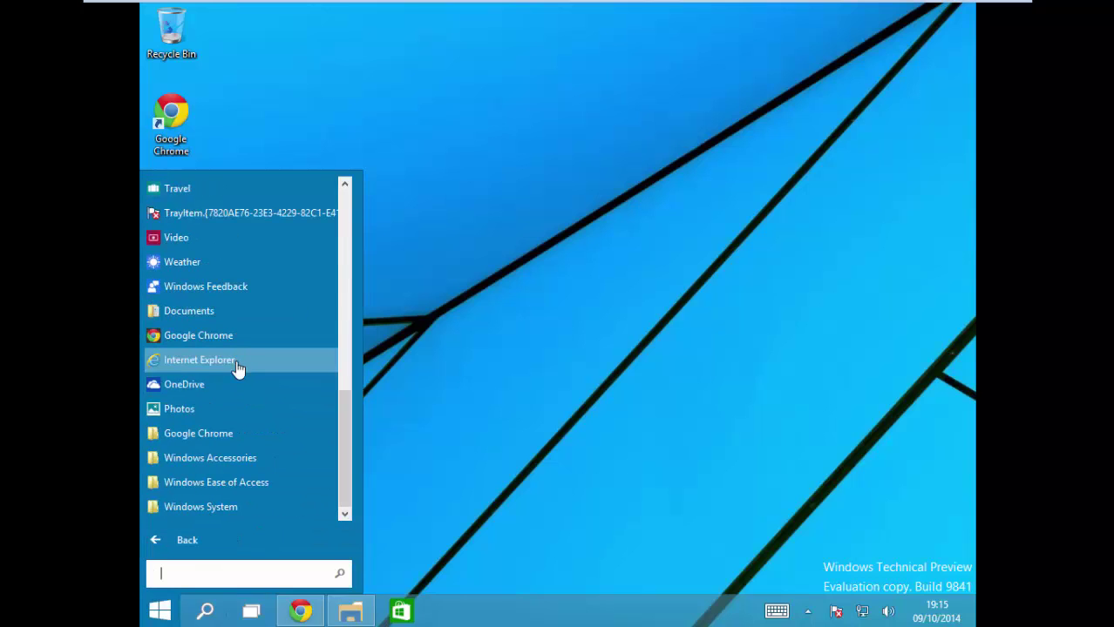
left_click(479, 446)
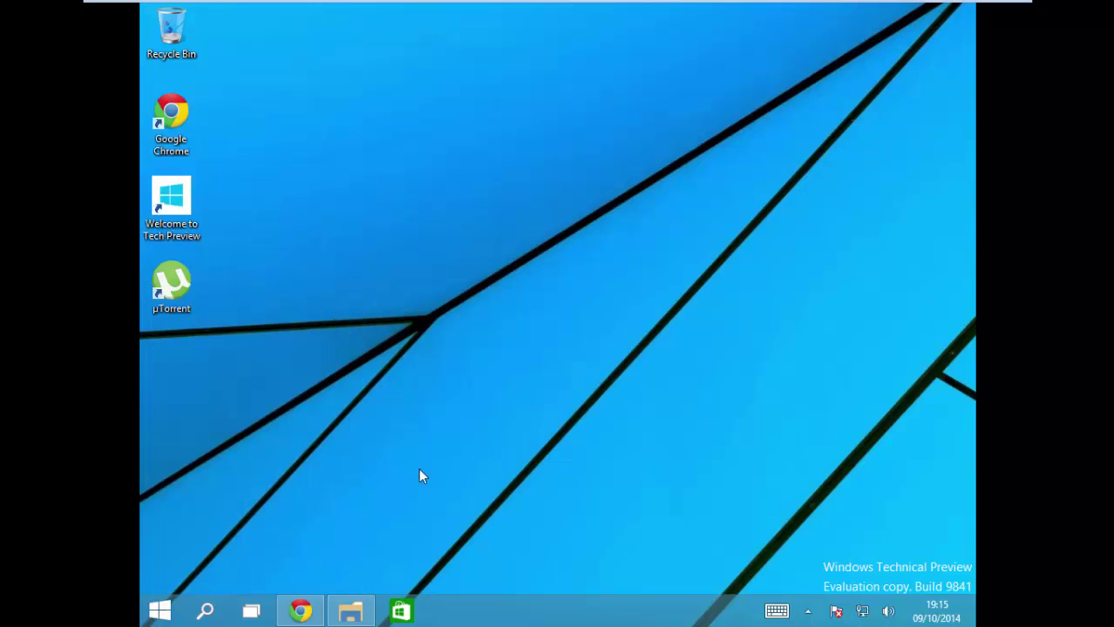
left_click(348, 613)
Step: Launch vipMzv_111_8_ from Downloads, allow it in UAC, then quit the installer and confirm with OK
double_click(458, 204)
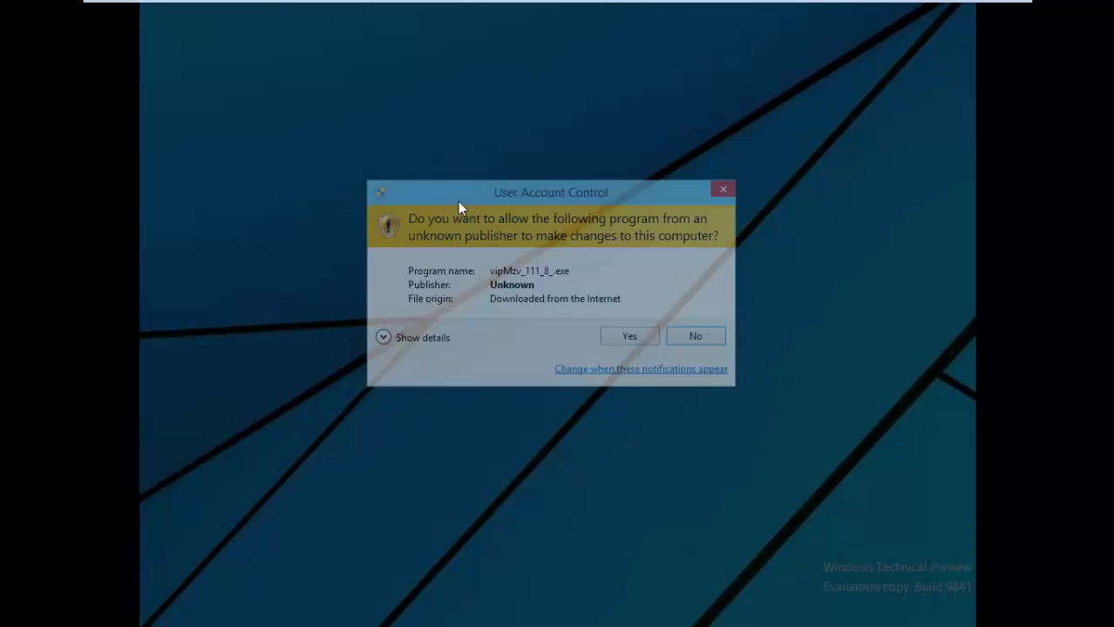
left_click(628, 340)
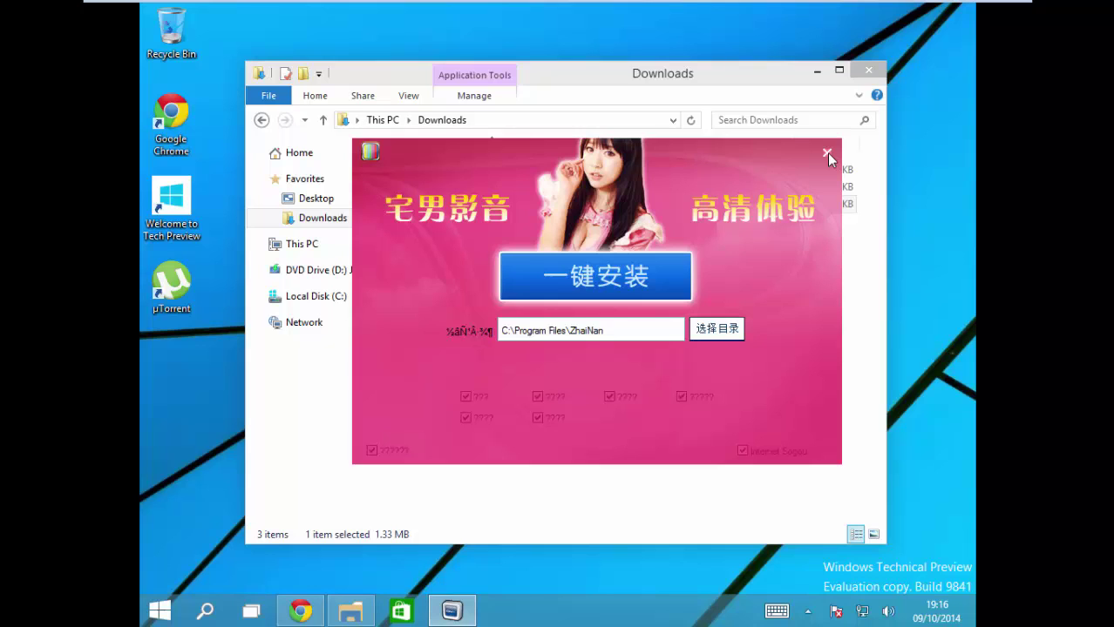
left_click(827, 152)
left_click(551, 364)
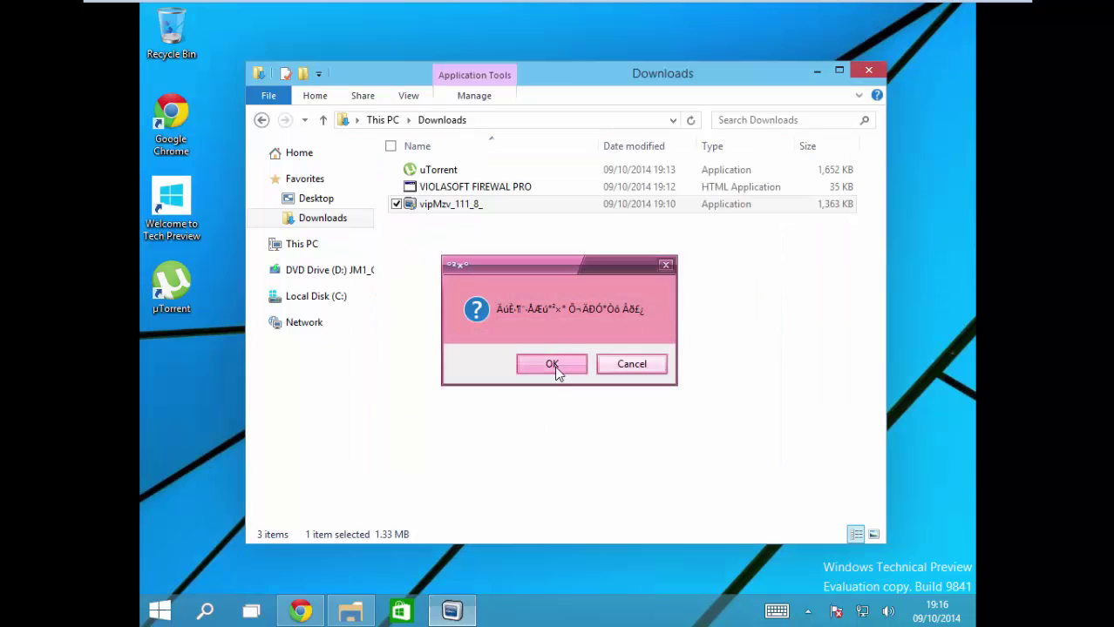
Step: Check the network status, then search Start for 'control' and open Control Panel
left_click(299, 609)
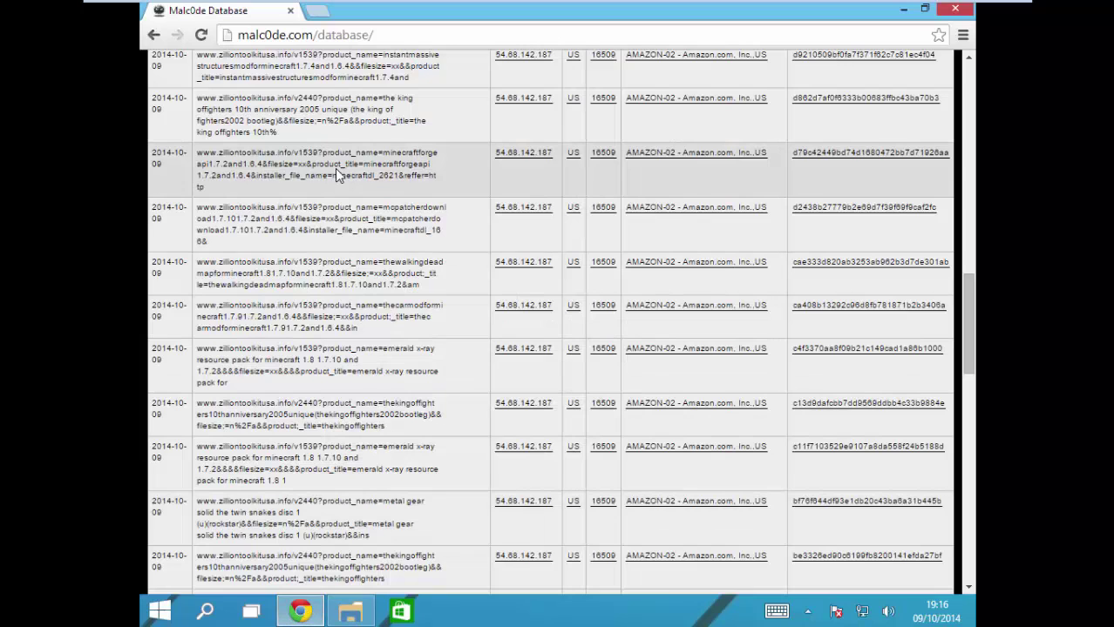
left_click(866, 620)
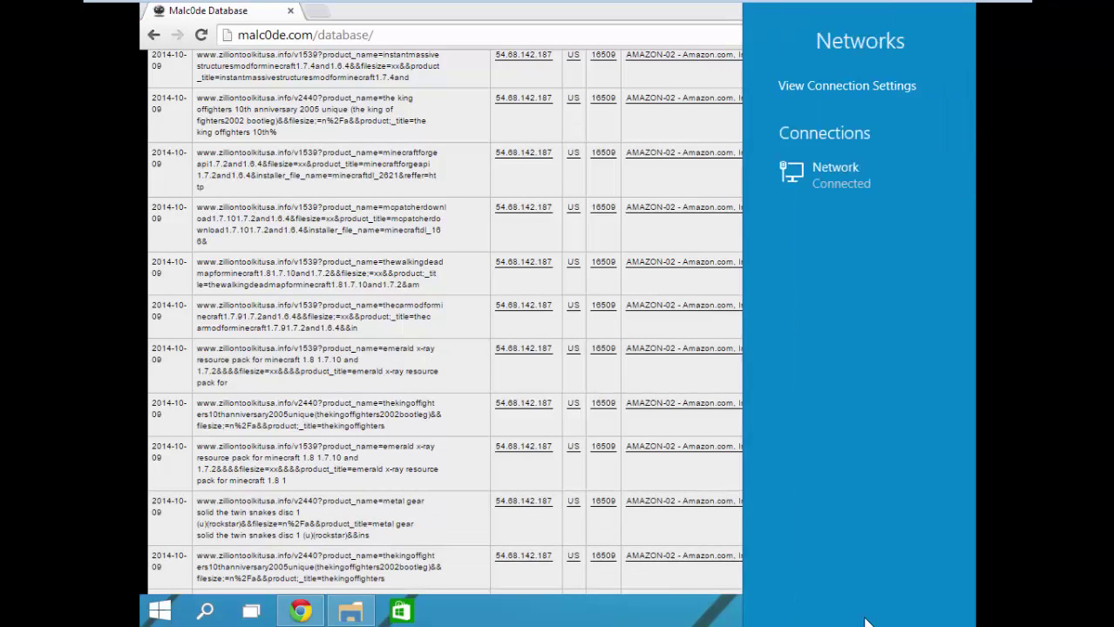
left_click(446, 601)
left_click(159, 610)
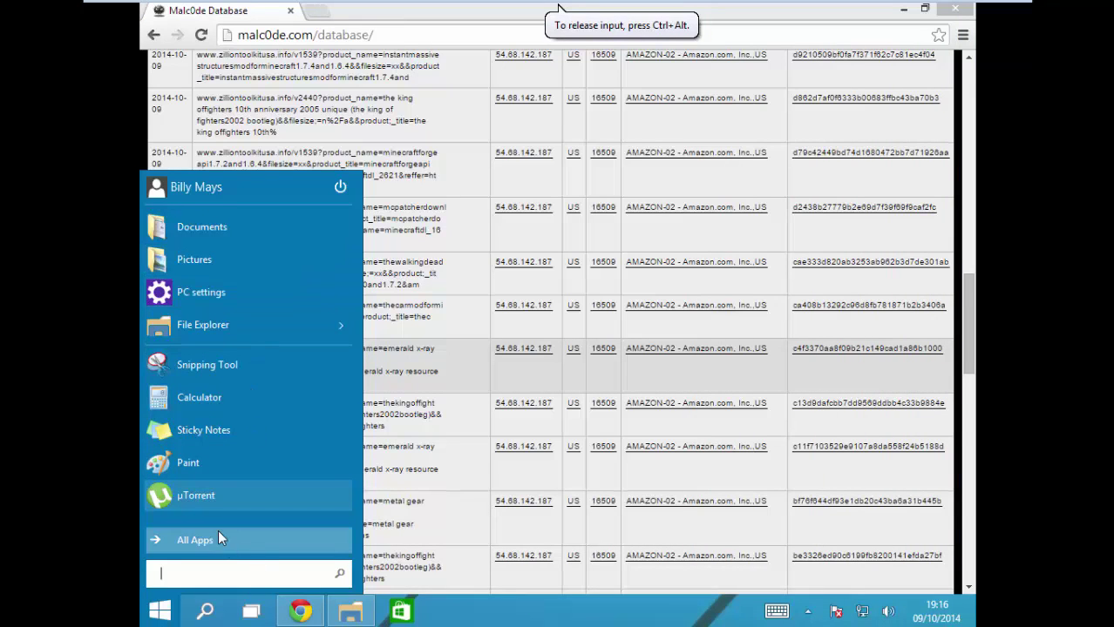
type("conto")
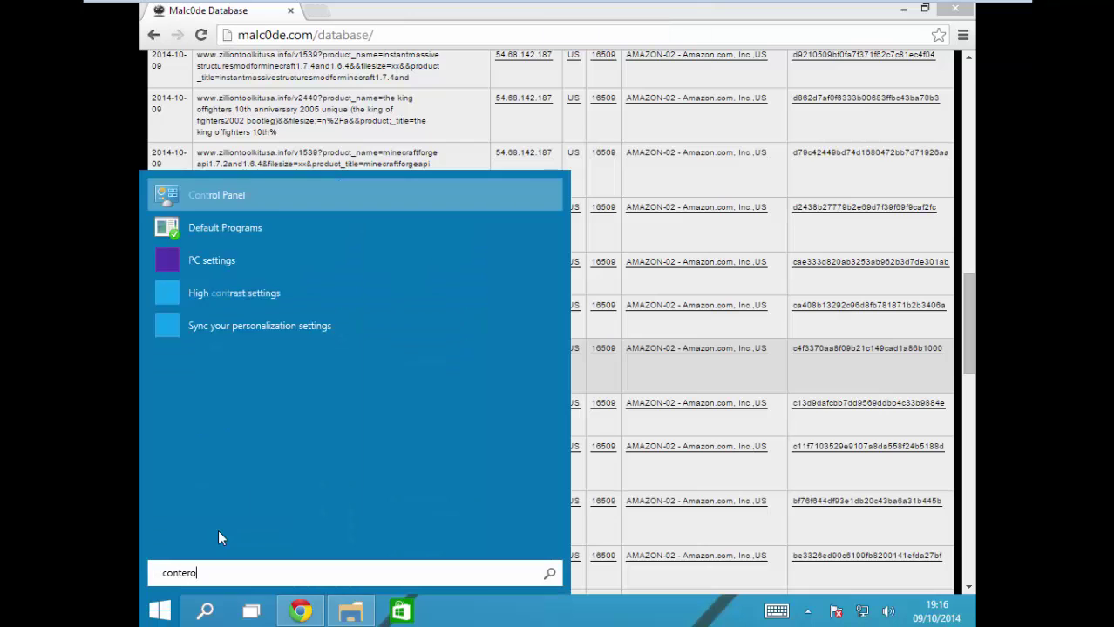
key("BackSpace")
key("BackSpace")
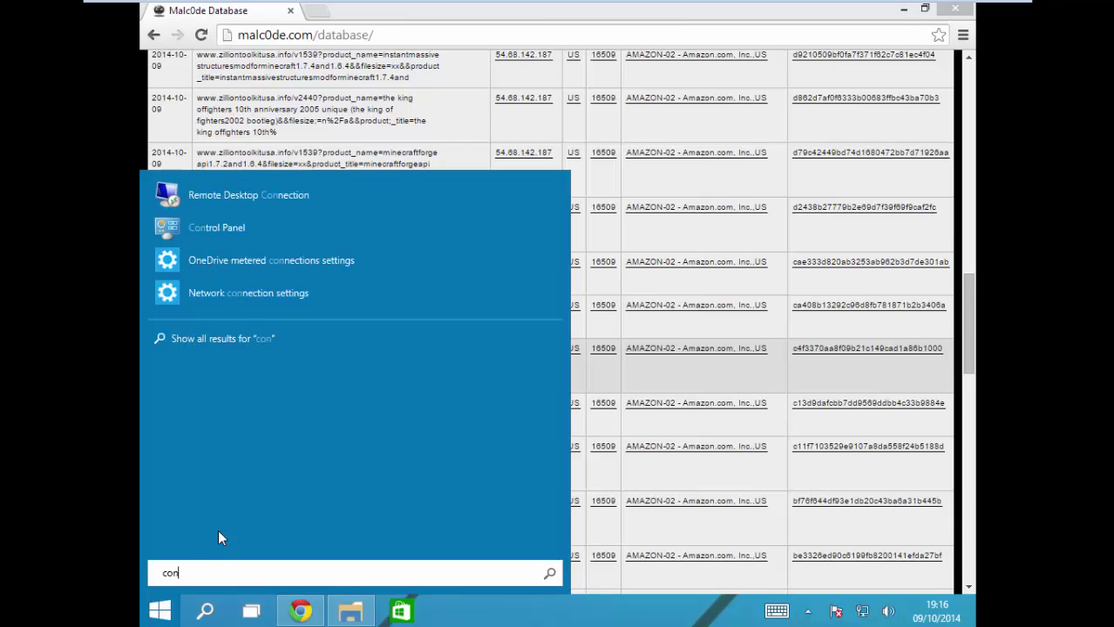
type("tr")
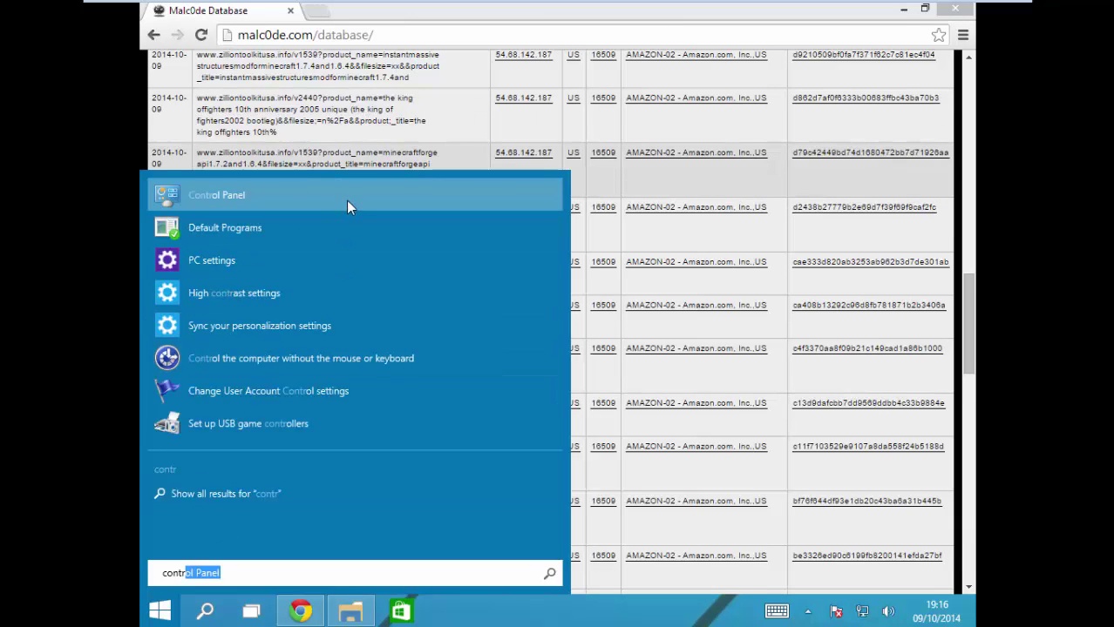
left_click(346, 199)
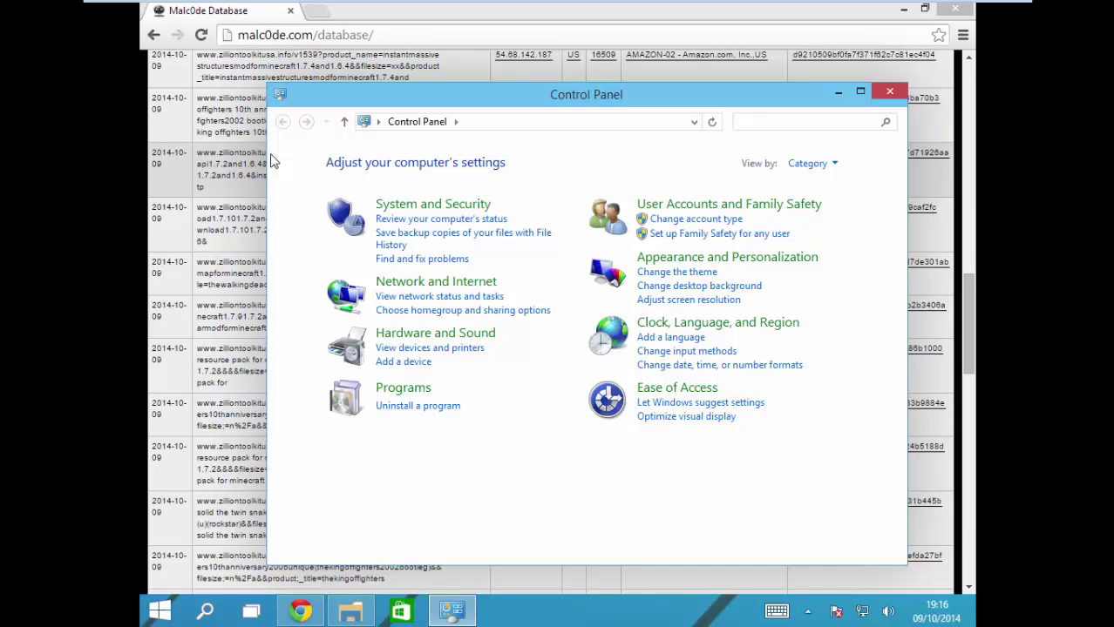
Step: Go to User Accounts and Family Safety > User Accounts, then open the Control Panel feedback survey
left_click(641, 208)
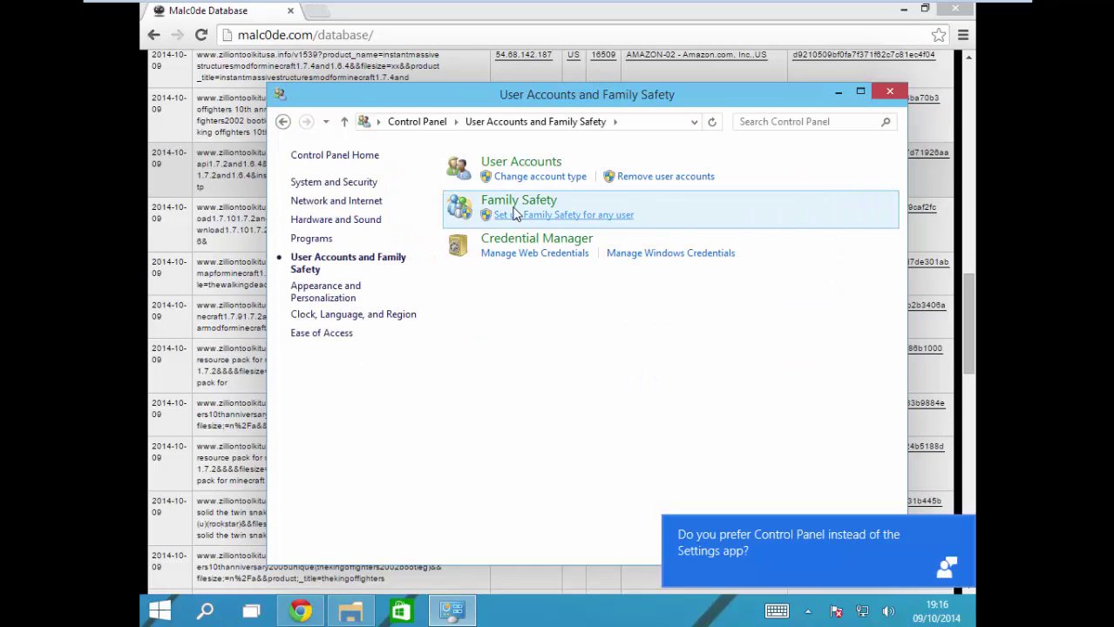
left_click(521, 163)
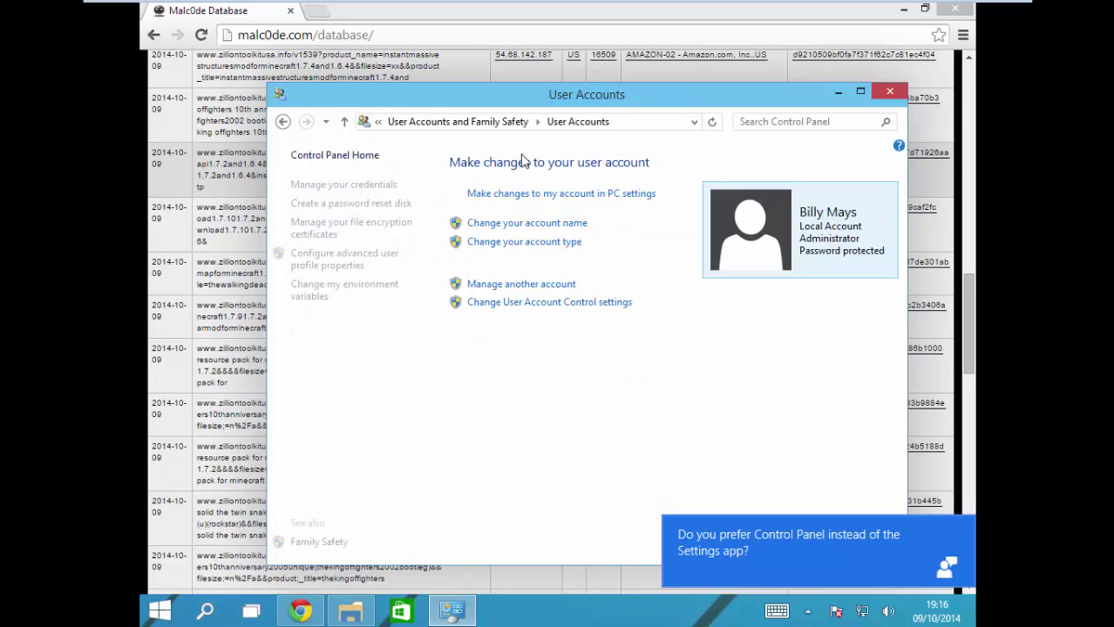
left_click(830, 552)
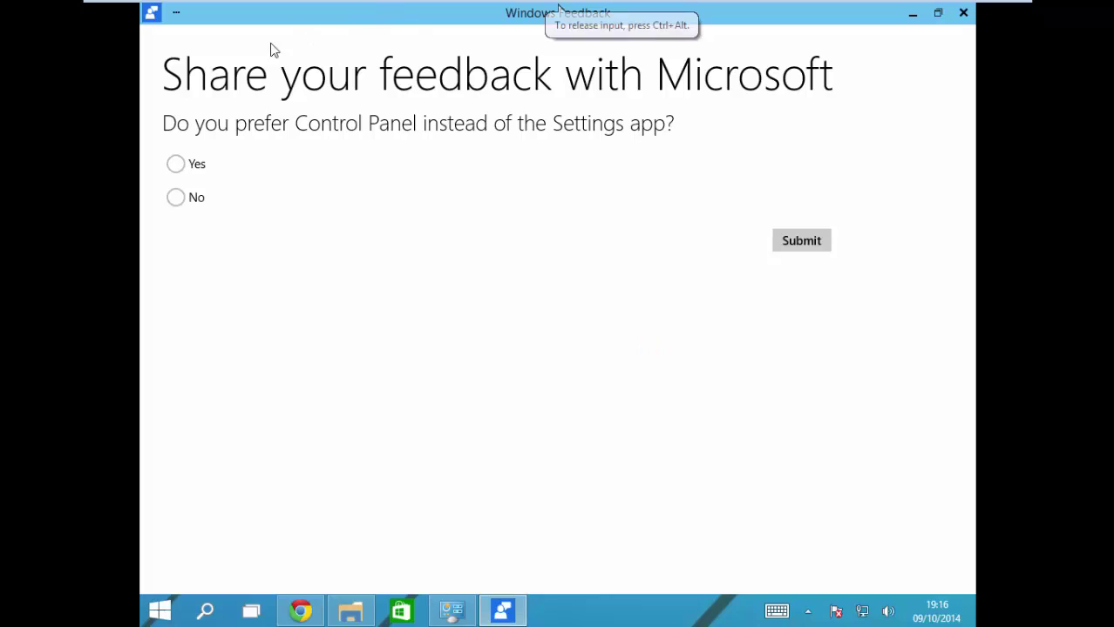
Step: Answer Yes, submit the comment 'Get rid of', and close Windows Feedback
left_click(192, 163)
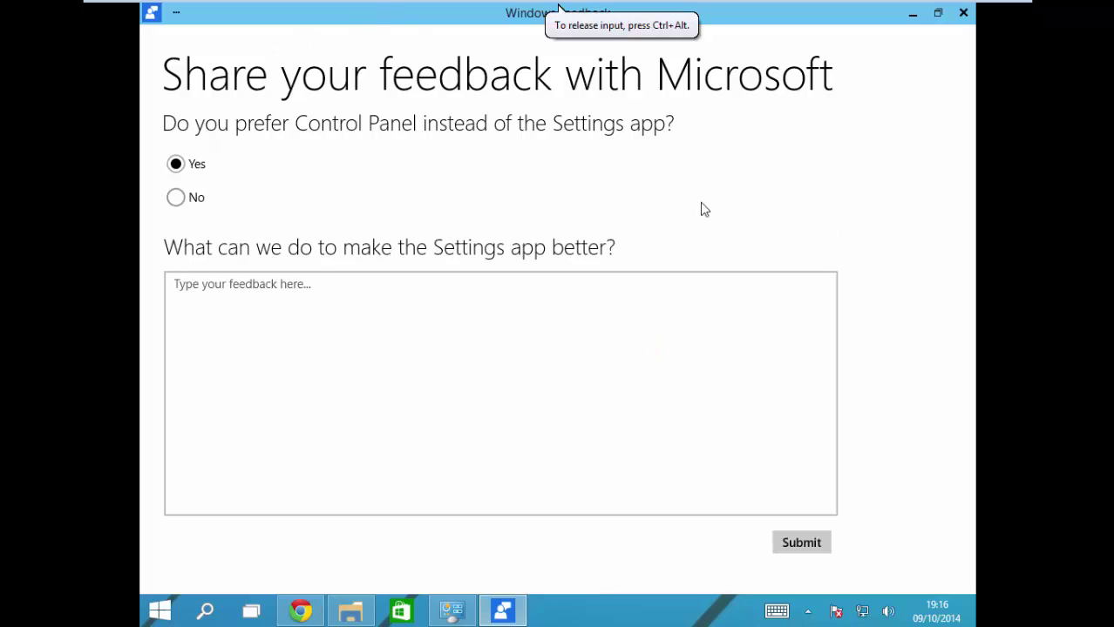
left_click(443, 298)
type("Get rid of it")
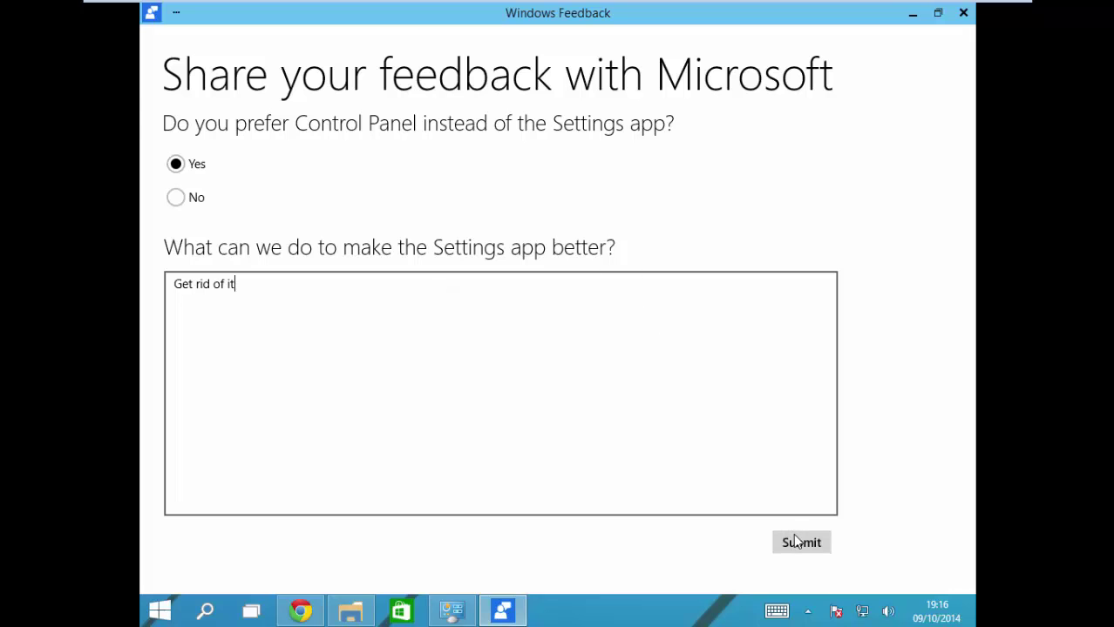
left_click(796, 539)
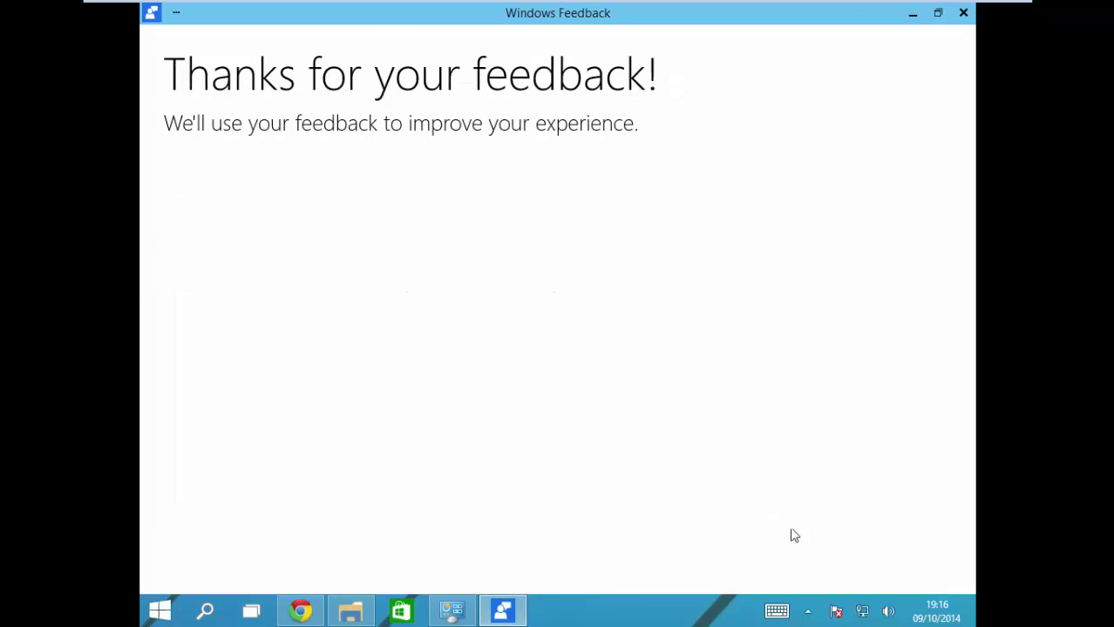
left_click(963, 12)
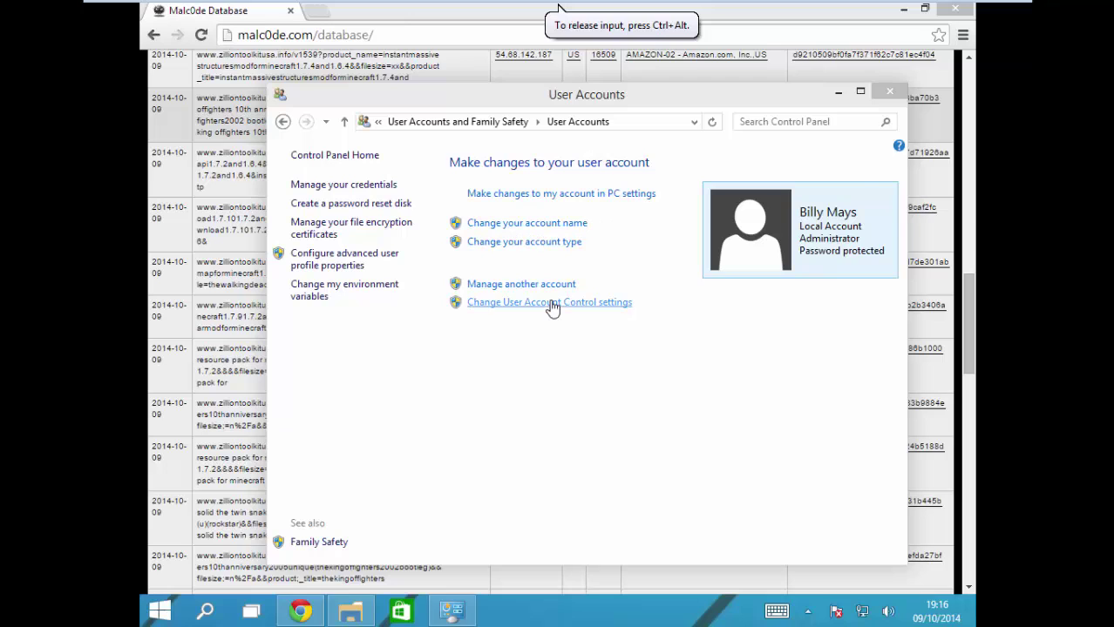
Step: Drag the User Account Control slider to Never notify, confirm with OK and Yes, and close User Accounts
left_click(523, 303)
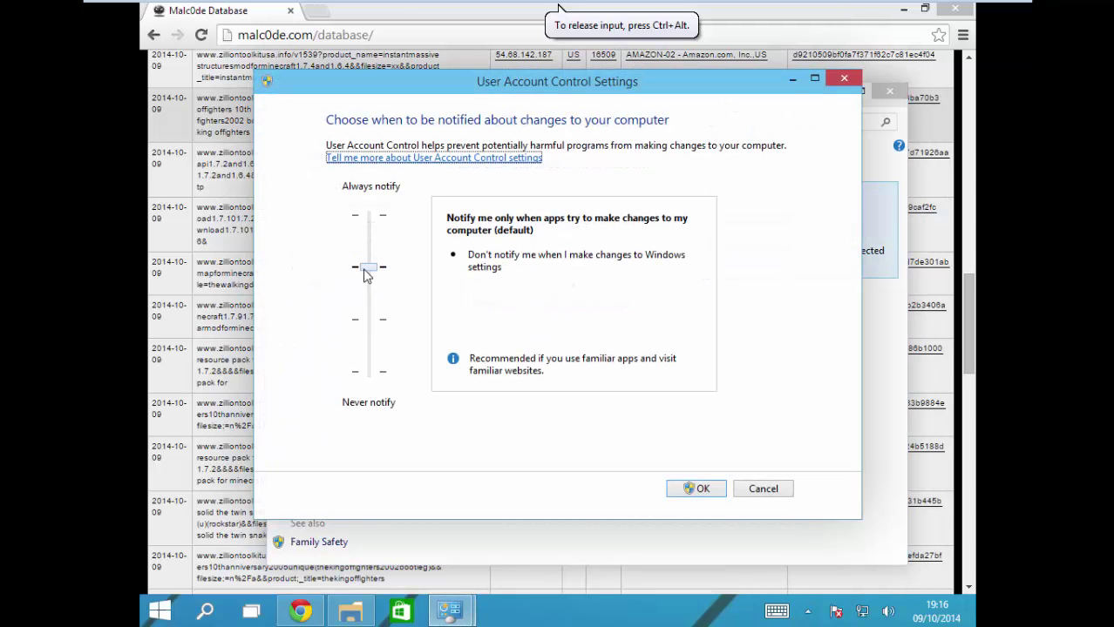
left_click_drag(365, 274, 383, 396)
left_click(697, 489)
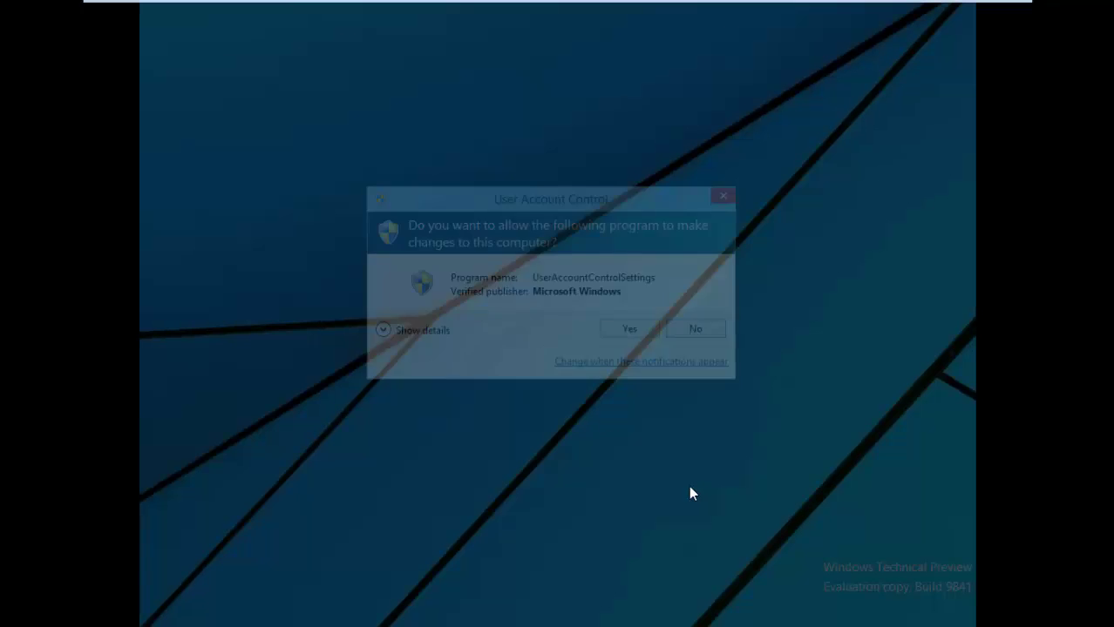
left_click(622, 341)
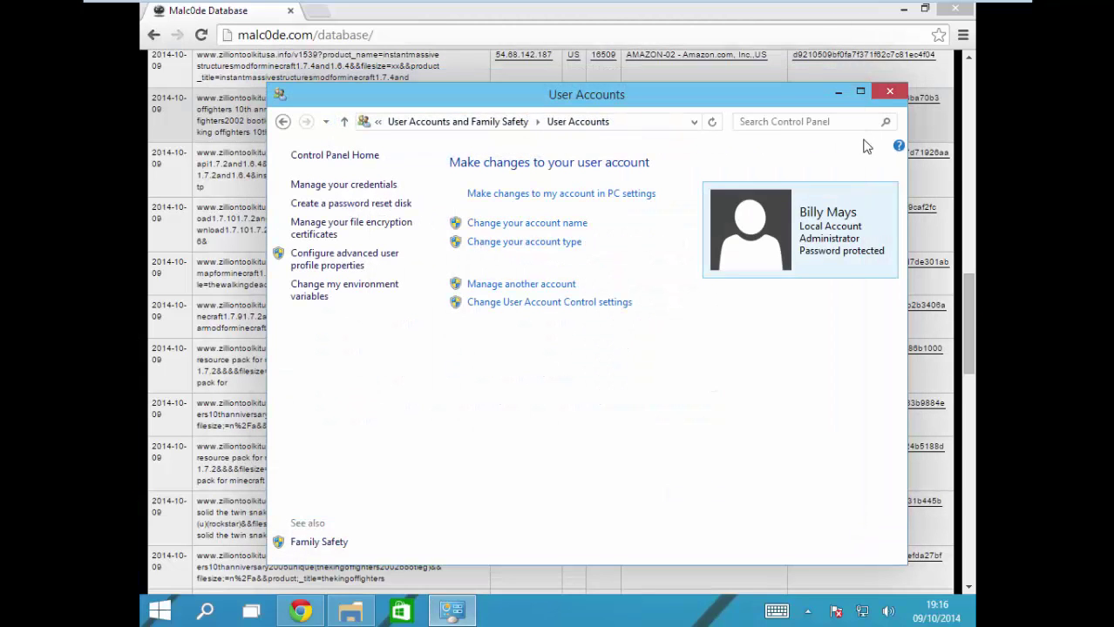
left_click(889, 90)
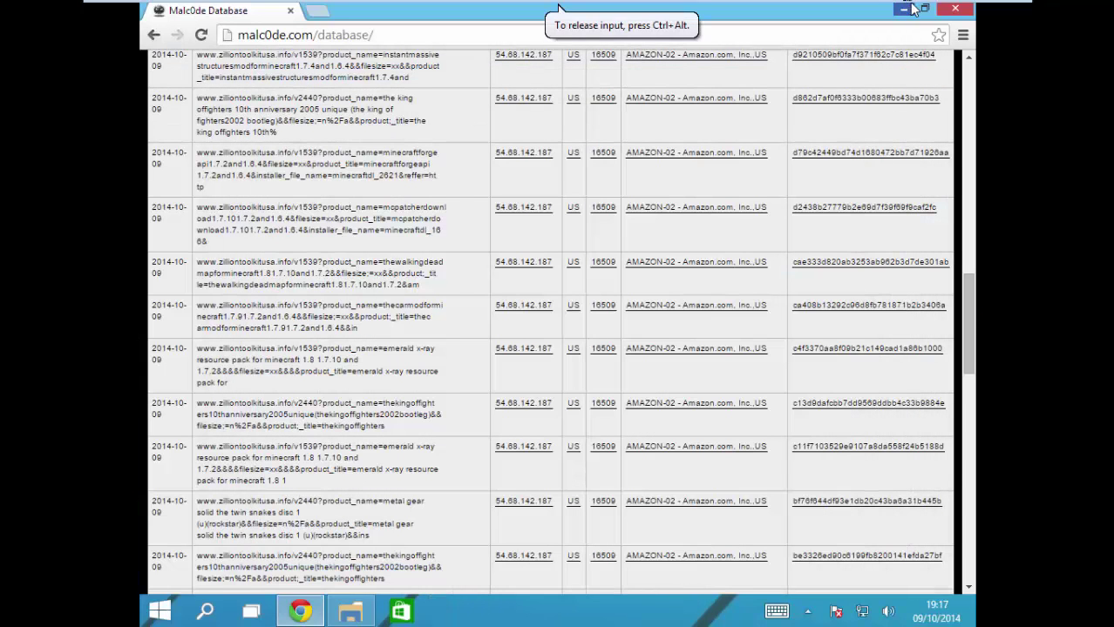
Step: Copy the third Malc0de URL and load it in a new tab to download wanyxbd_37438.exe
left_click(907, 9)
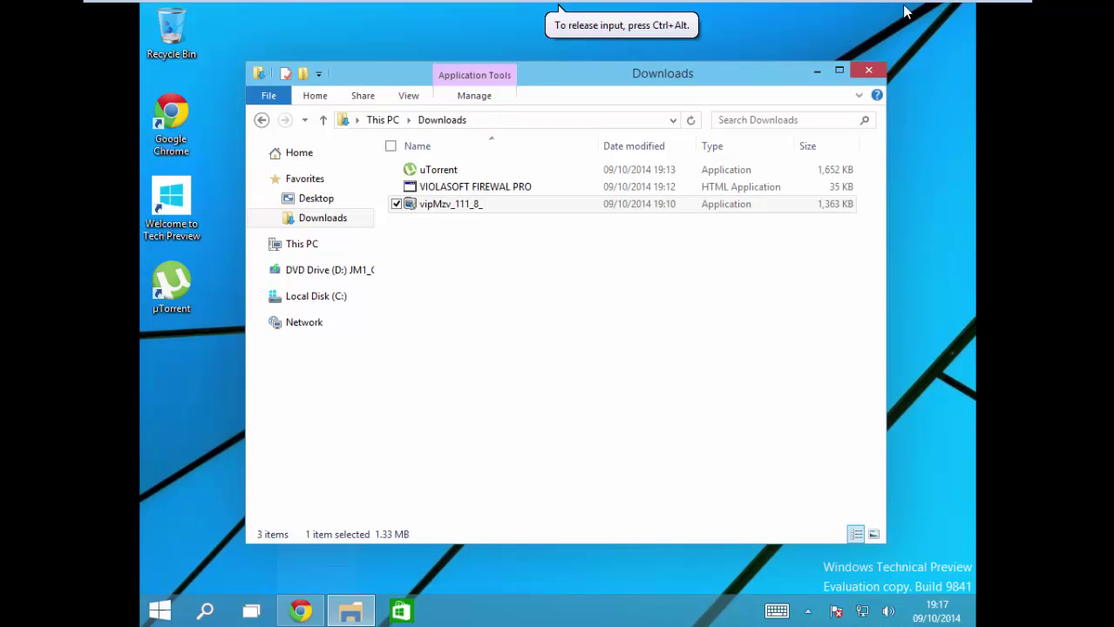
left_click(299, 612)
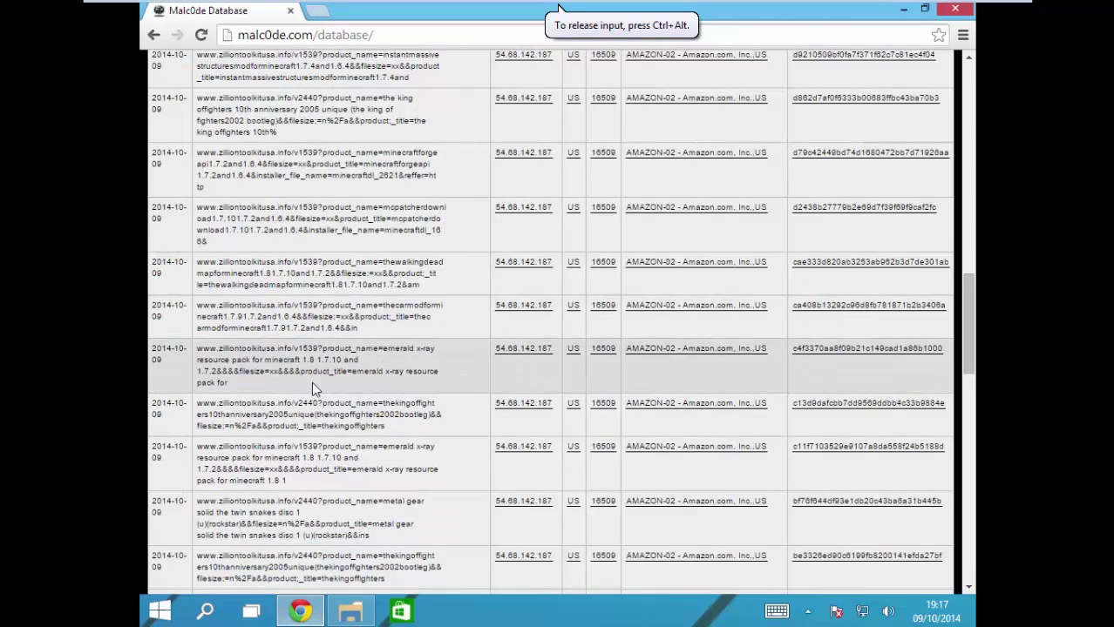
scroll(314, 390, "up", 15)
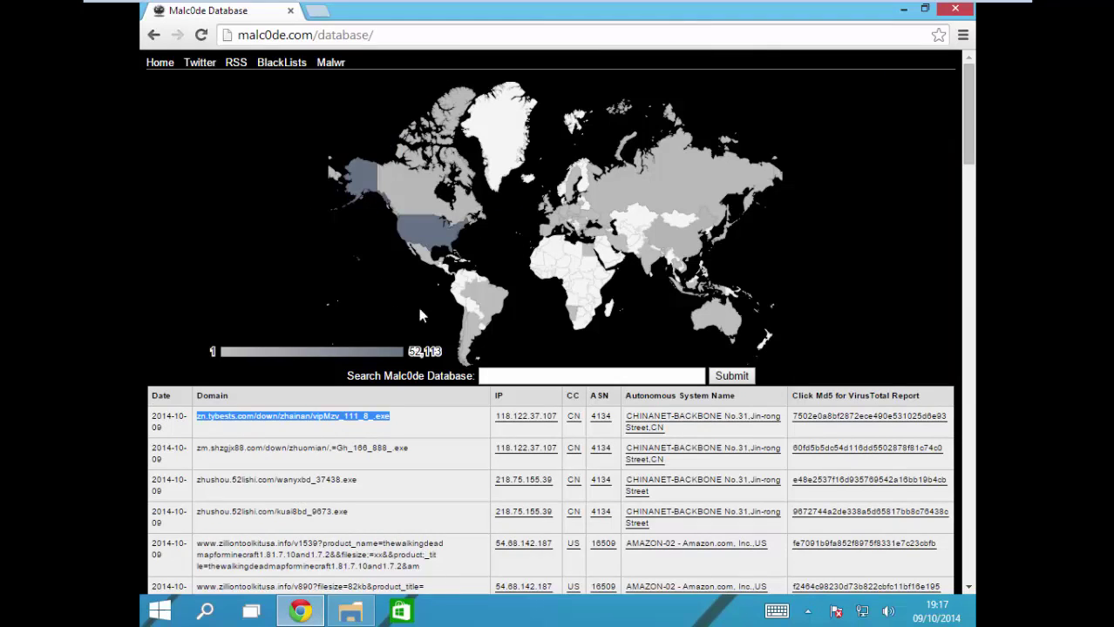
left_click_drag(359, 480, 194, 481)
key("ctrl+c")
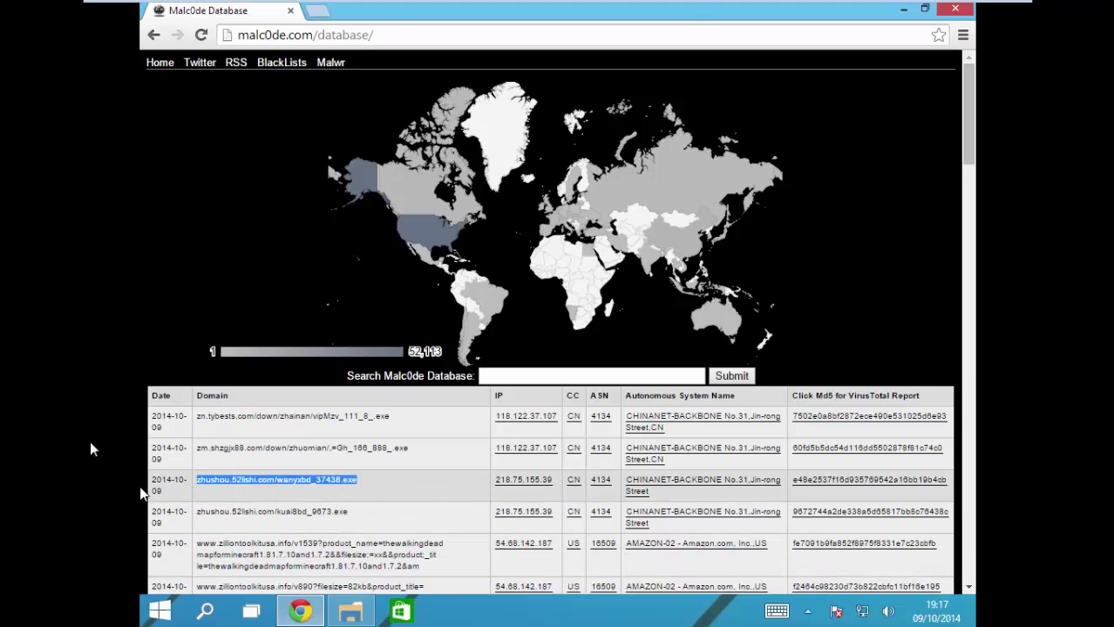
left_click(319, 10)
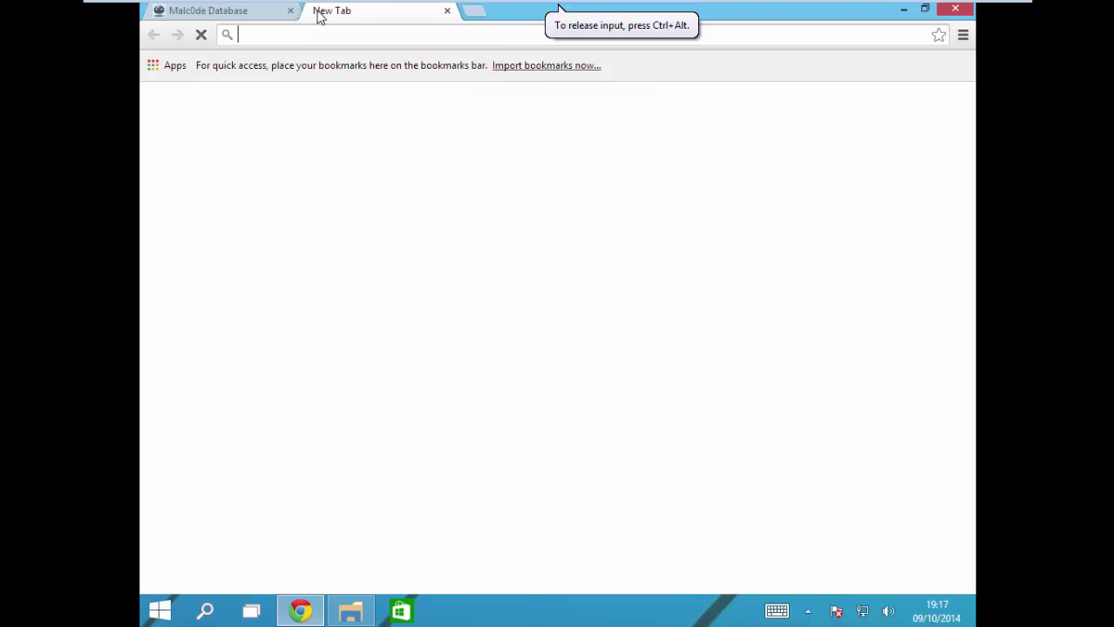
key("ctrl+v")
key("Return")
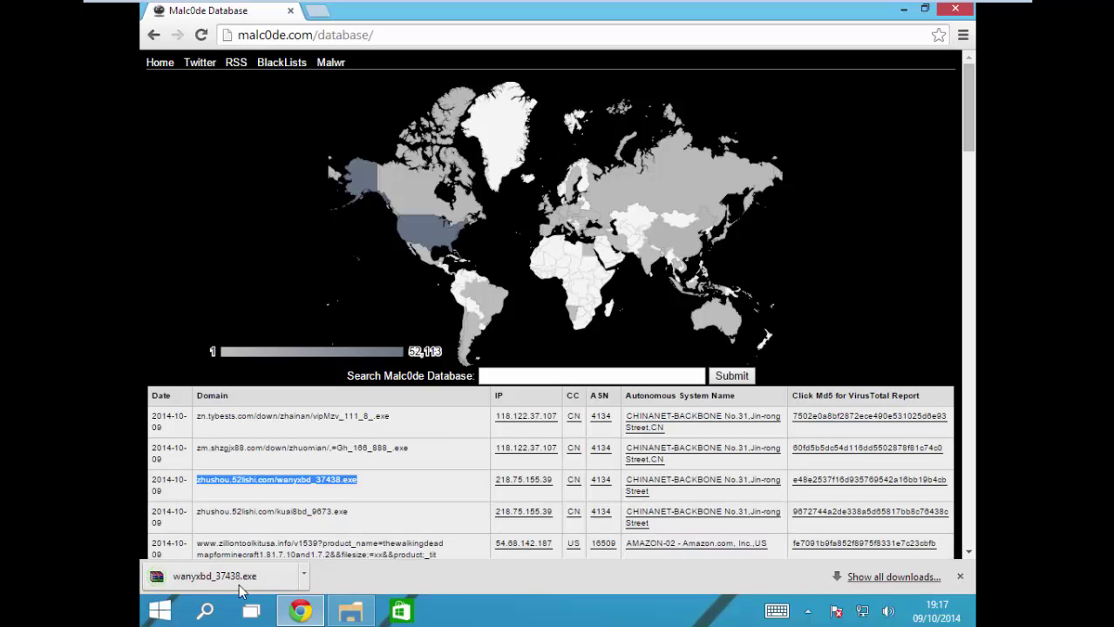
Step: Open the downloaded wanyxbd_37438.exe, dismiss its security warning, and select the fourth row's URL
left_click(213, 576)
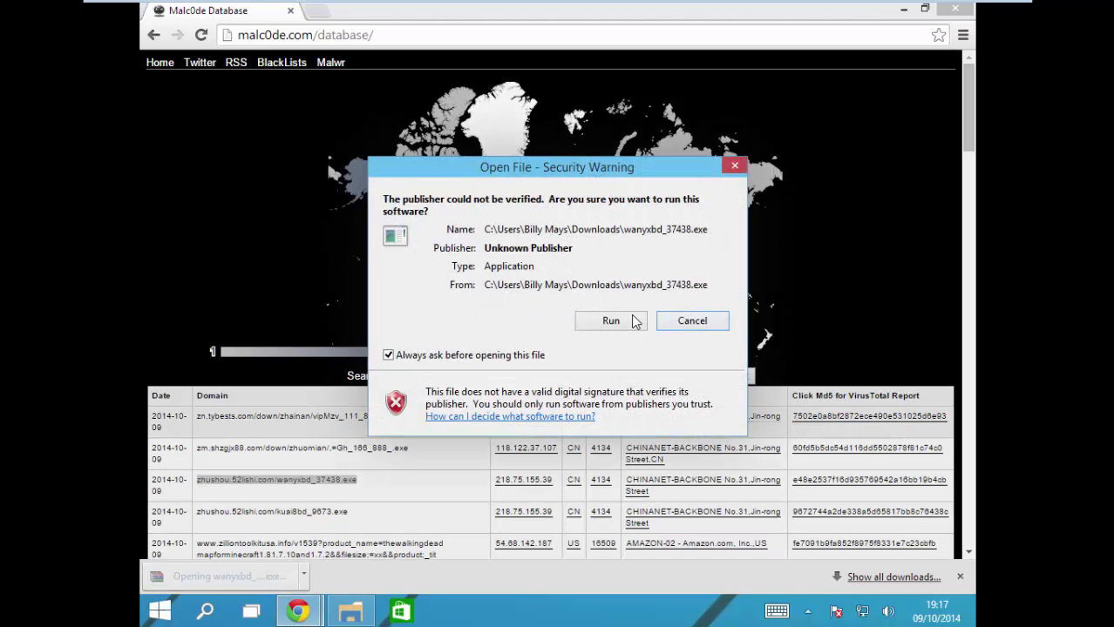
left_click(684, 323)
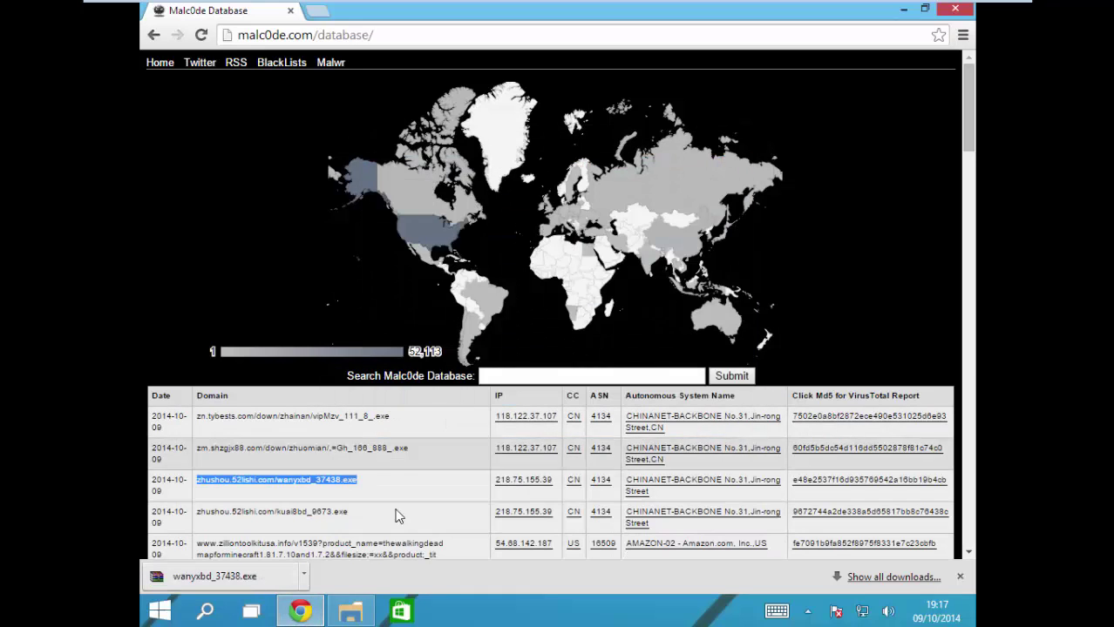
left_click_drag(370, 512, 194, 512)
key("ctrl+c")
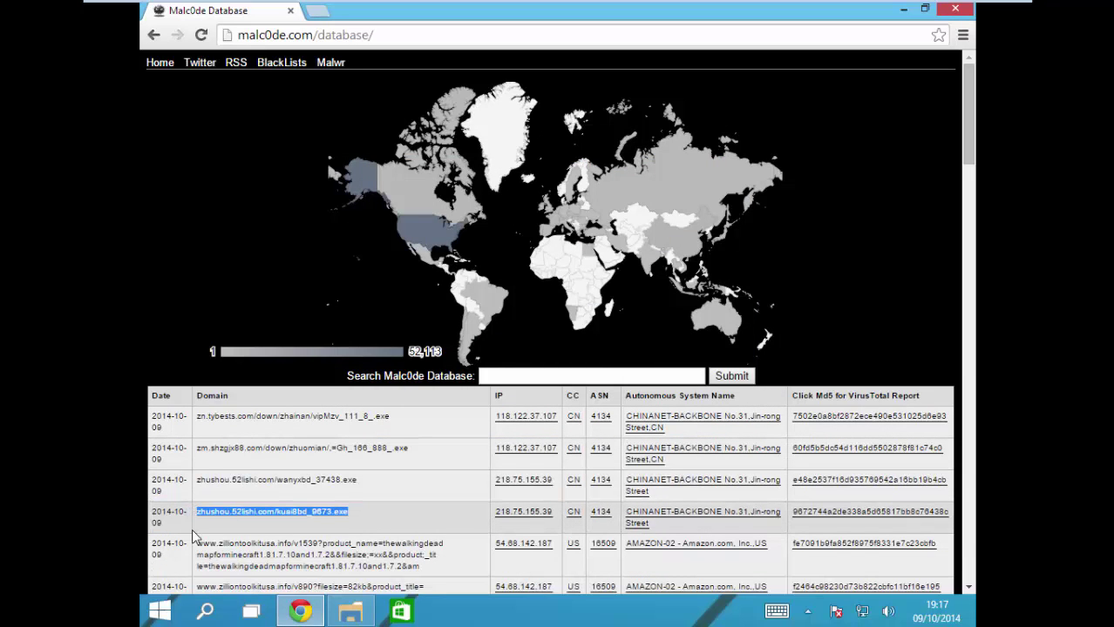
Step: Load the copied zhushou.52lishi.com address in a new tab to download kuai8bd_9673.exe
left_click(317, 11)
key("ctrl+v")
key("Return")
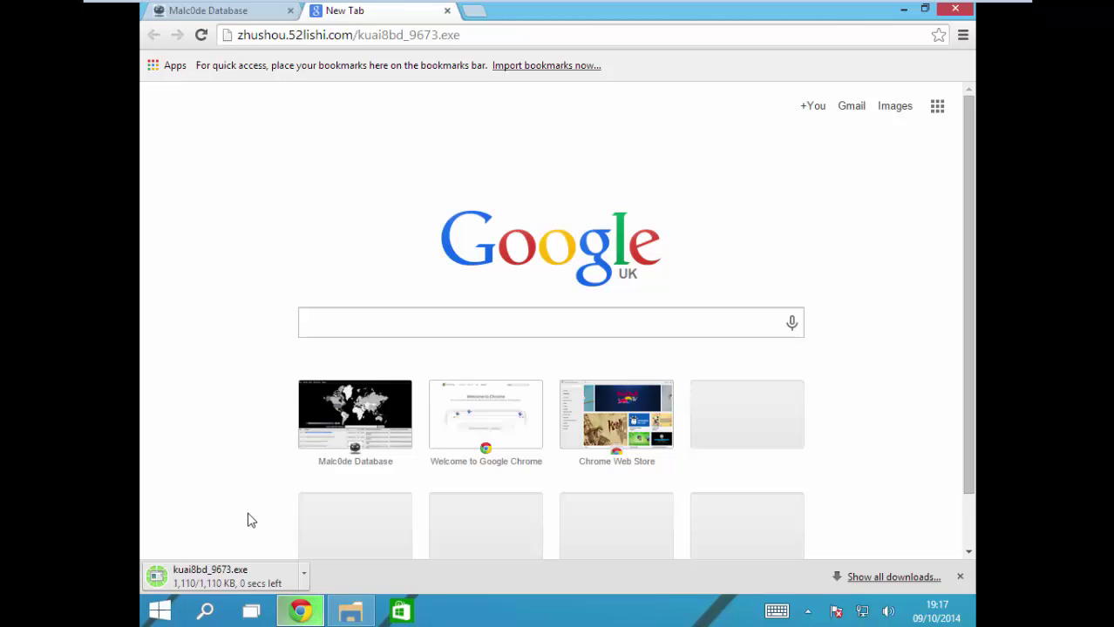
Step: Run kuai8bd_9673.exe and dismiss the 'app can't run' error
left_click(251, 575)
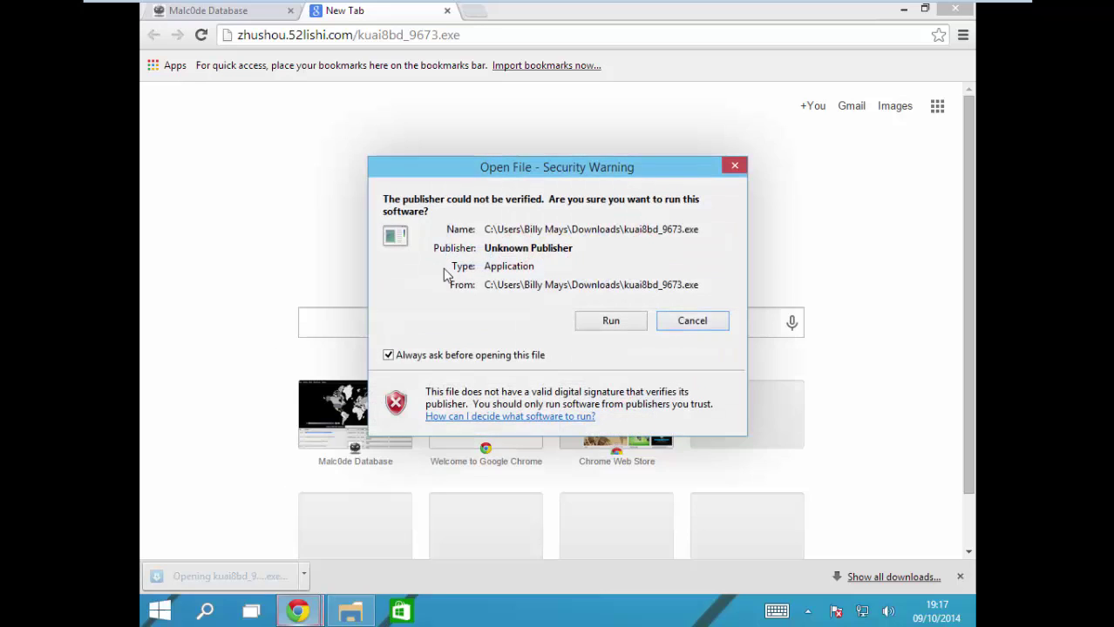
left_click(608, 322)
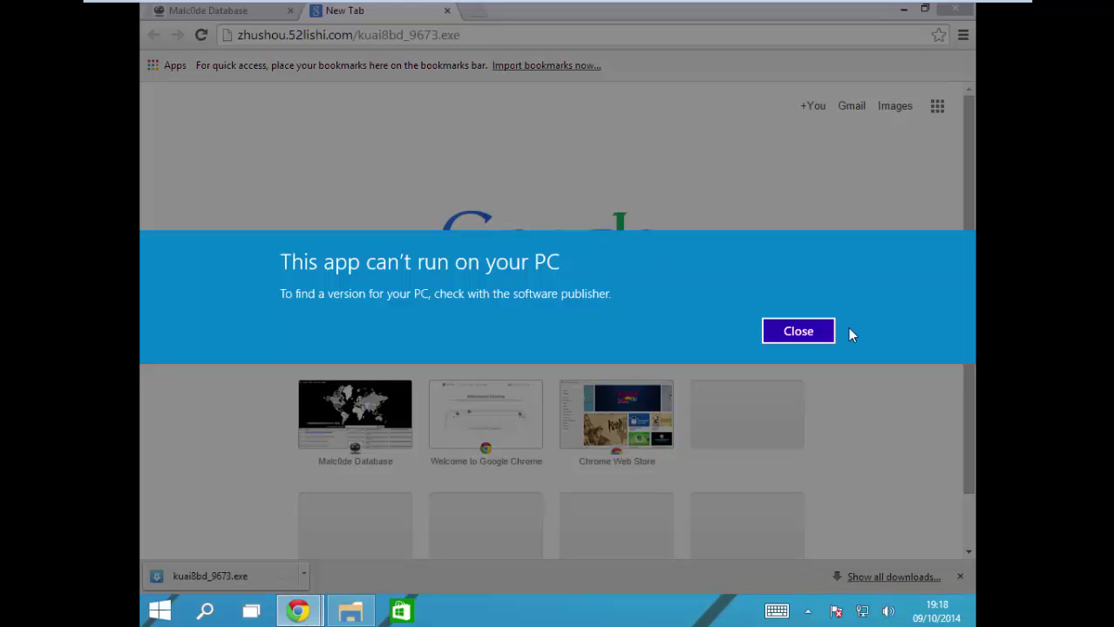
left_click(798, 331)
Step: Copy the zilliontoolkitusa.info address and load it in the New Tab to download MineCraftDL.exe
left_click(248, 13)
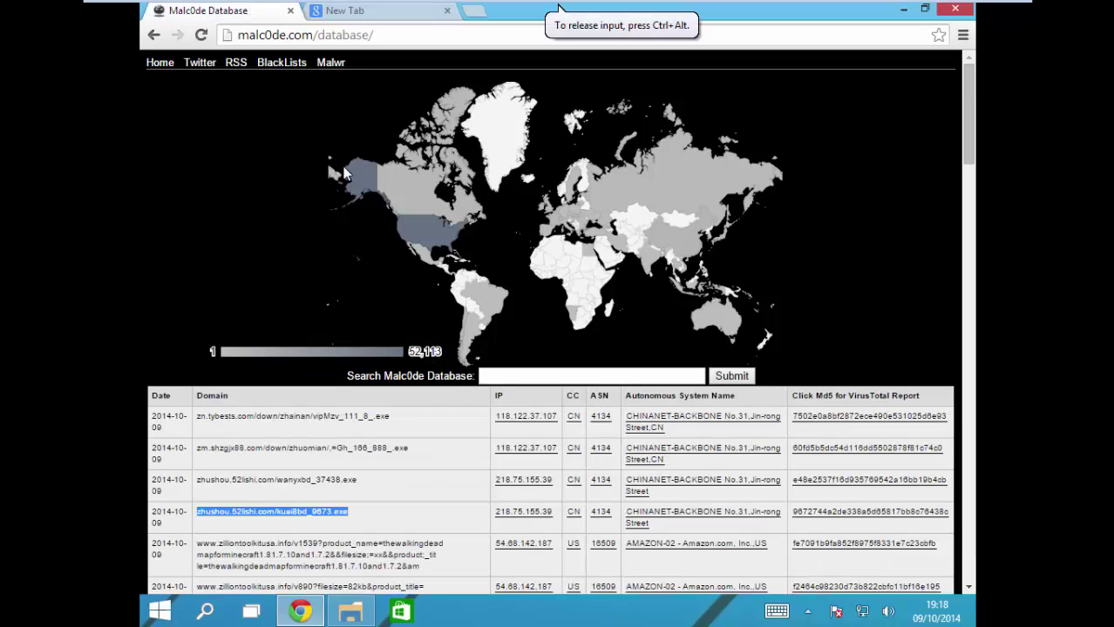
left_click_drag(451, 568, 199, 540)
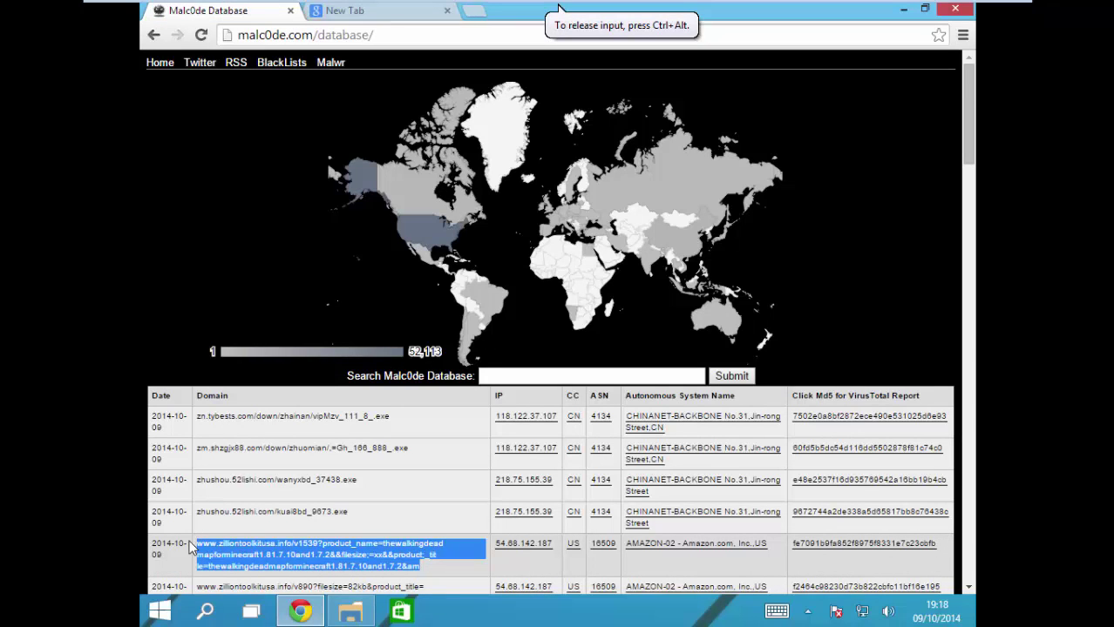
left_click(358, 12)
left_click(364, 32)
key("BackSpace")
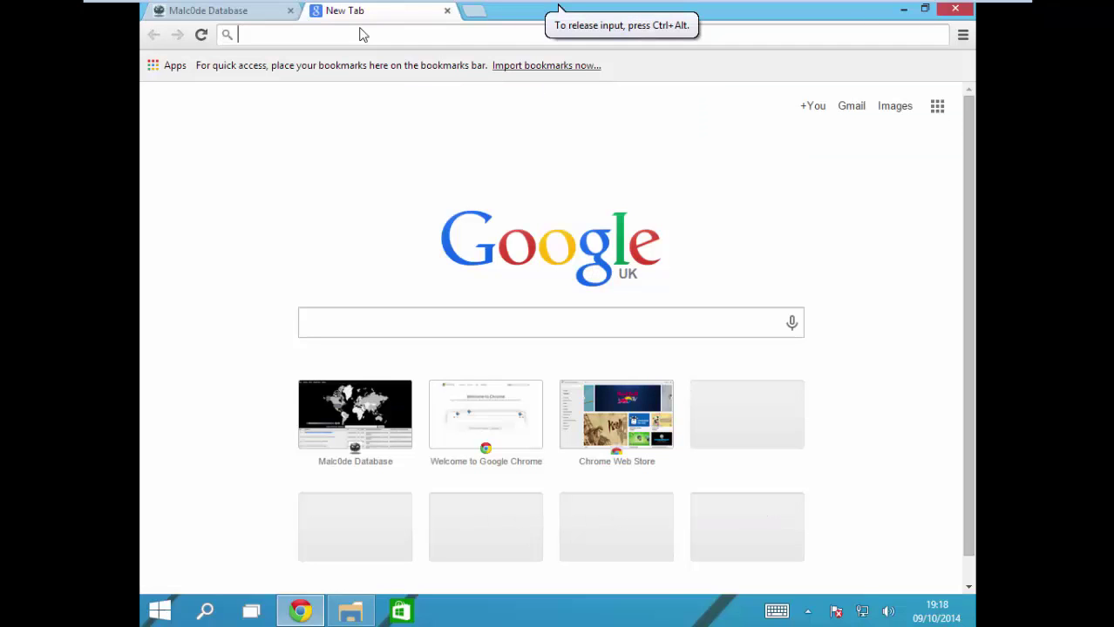
key("ctrl+v")
key("Return")
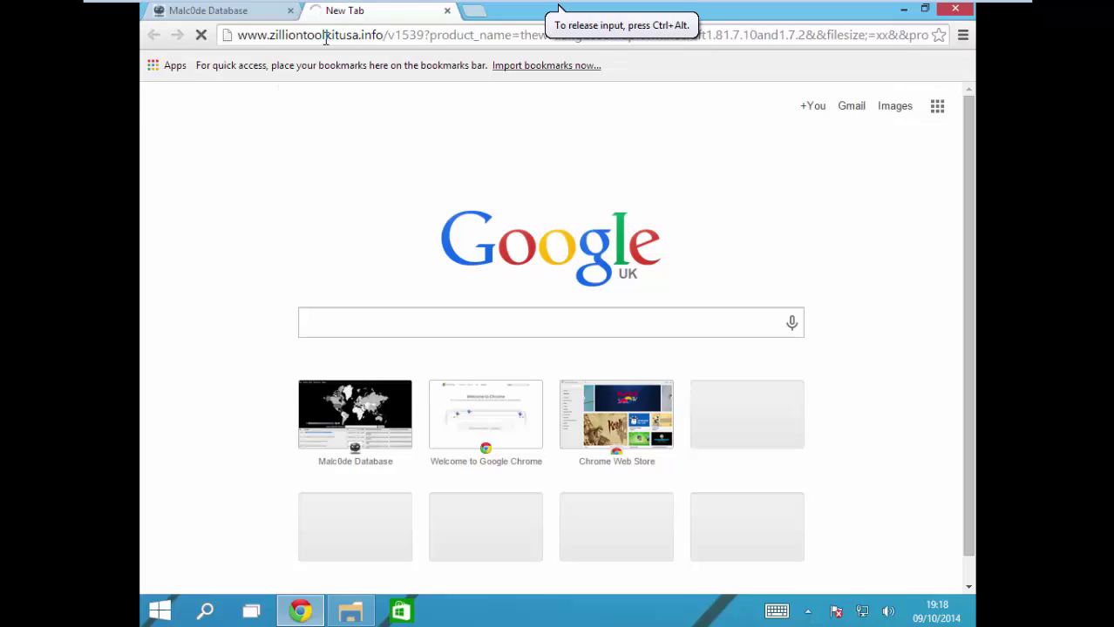
Step: Return to the Malc0de page and bring up the Downloads folder with nothing selected
left_click(262, 11)
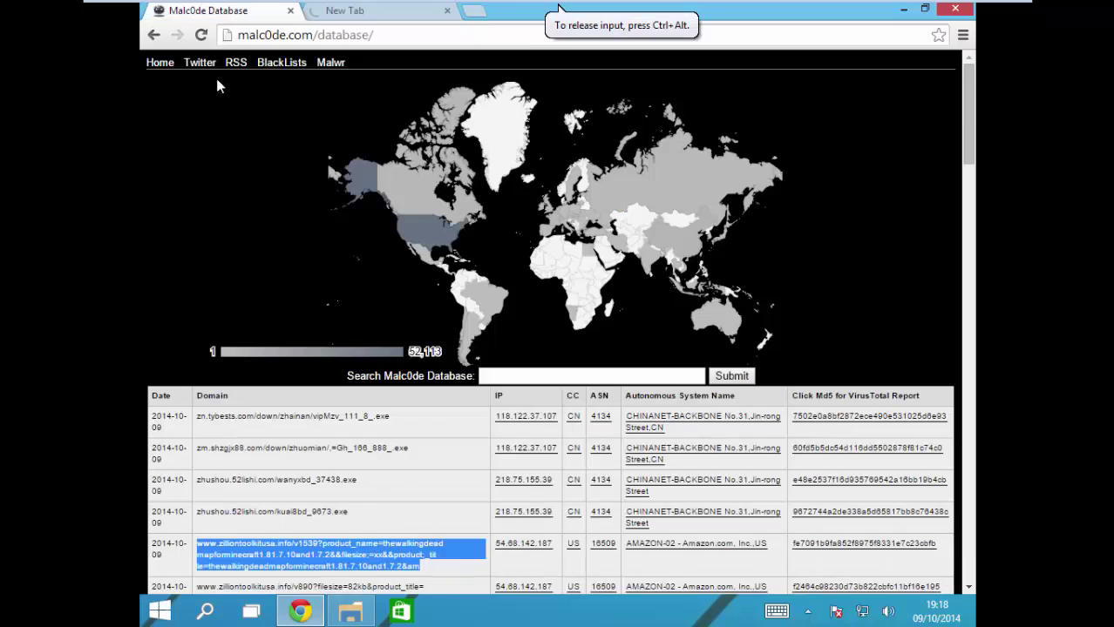
scroll(359, 422, "down", 10)
scroll(359, 422, "down", 15)
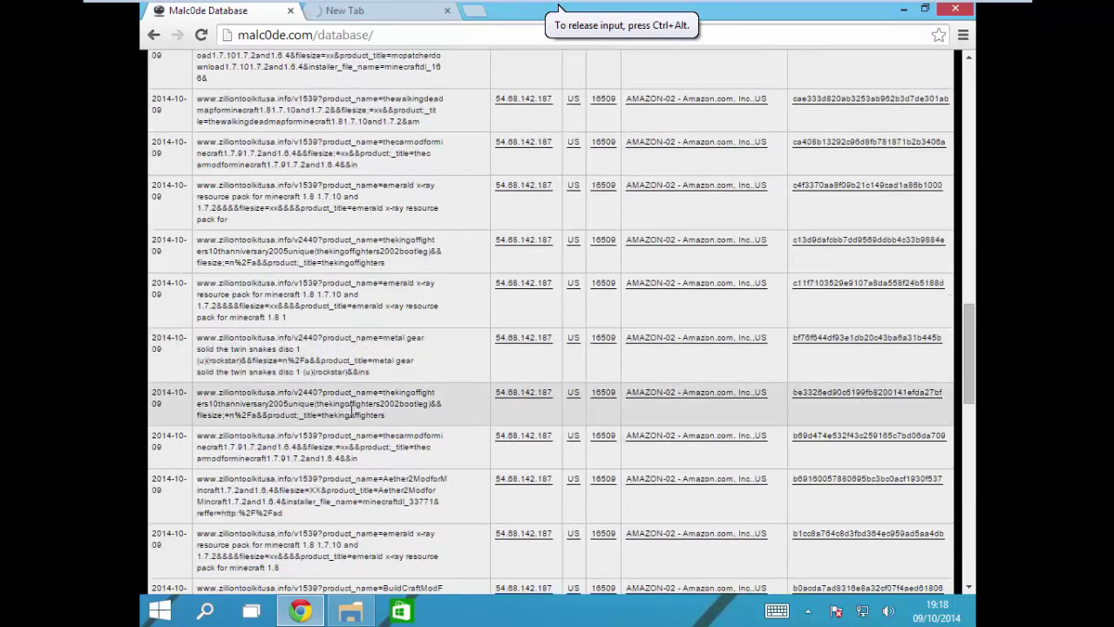
scroll(309, 503, "down", 10)
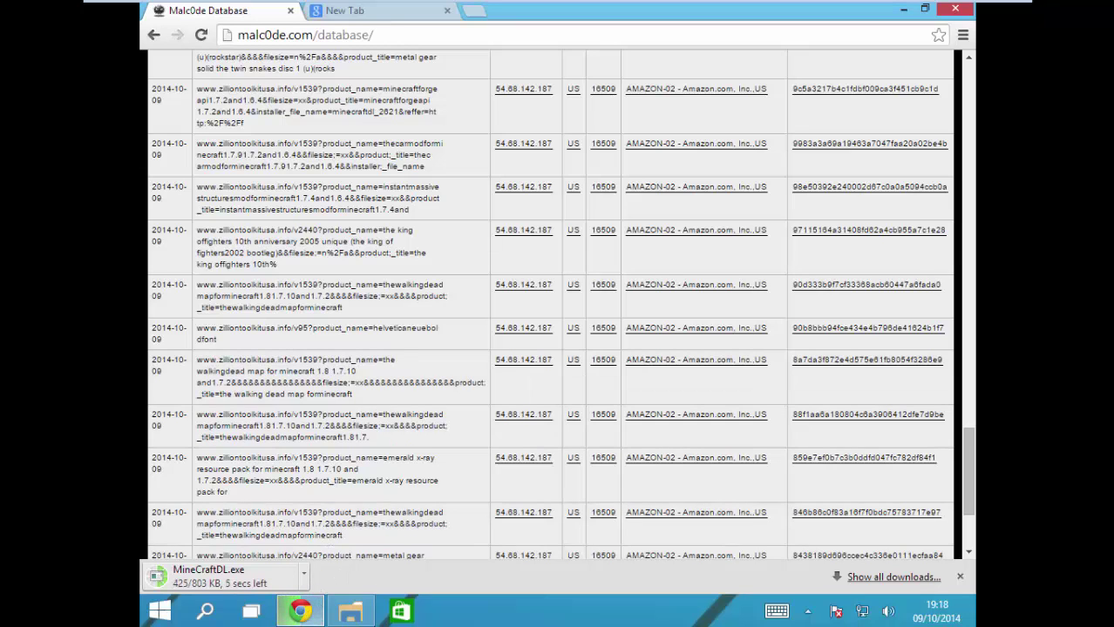
left_click(350, 611)
left_click(489, 427)
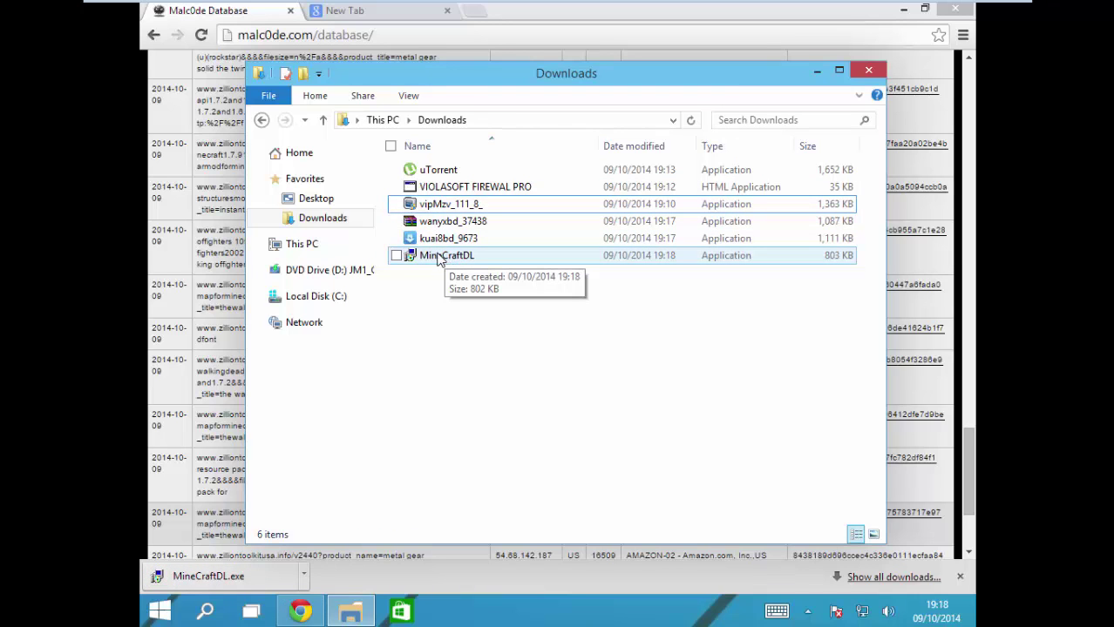
Step: Run the four downloaded executables together and dismiss the 'app can't run' message
left_click_drag(465, 366, 441, 199)
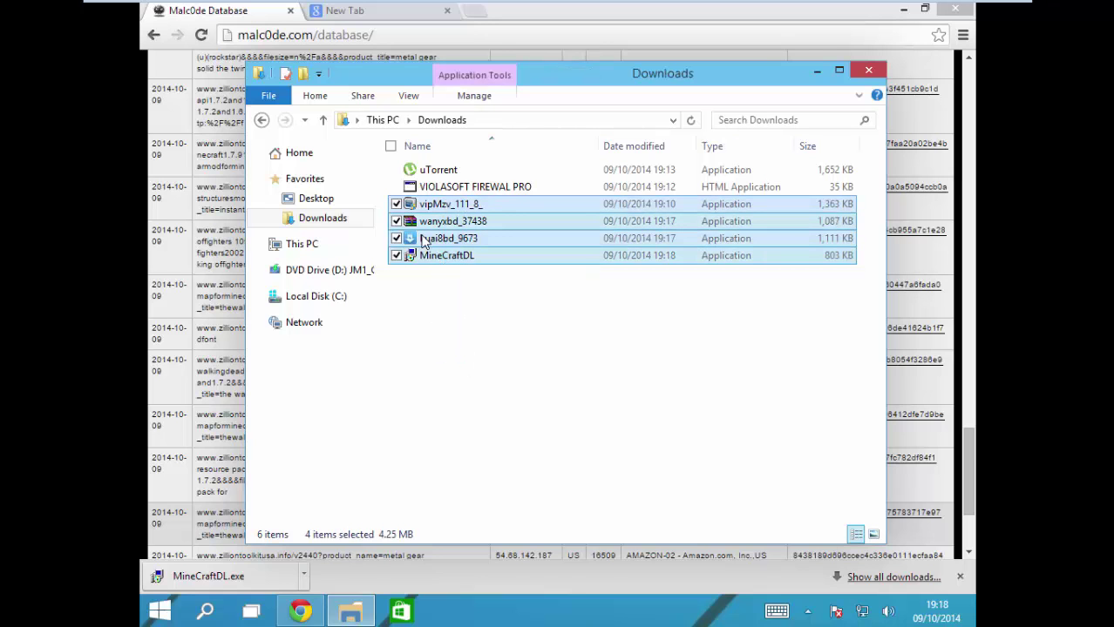
double_click(423, 241)
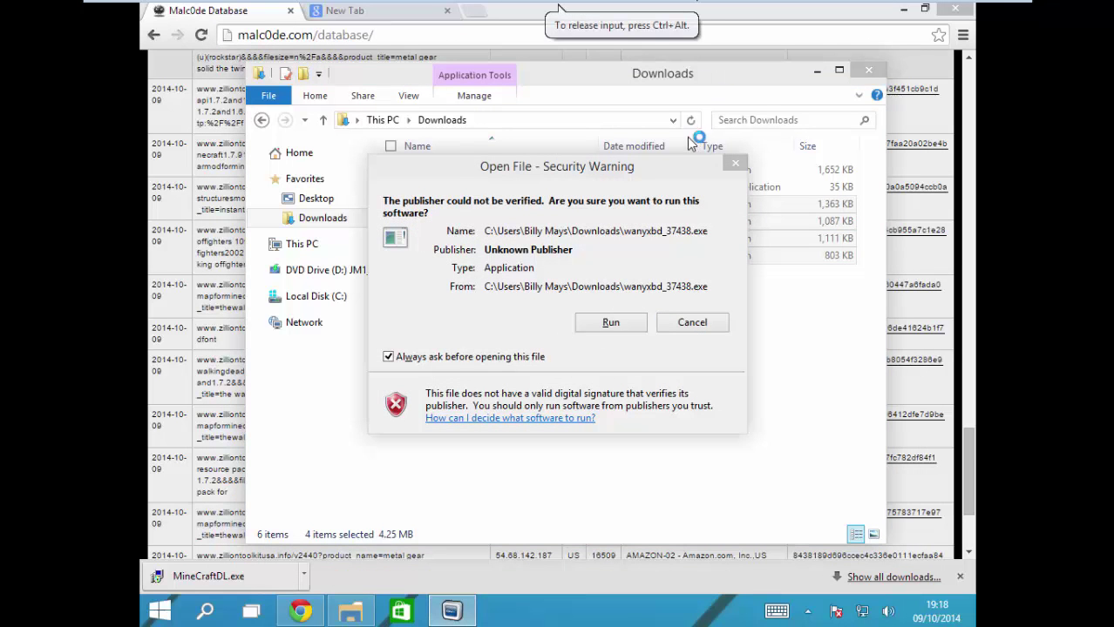
left_click(611, 322)
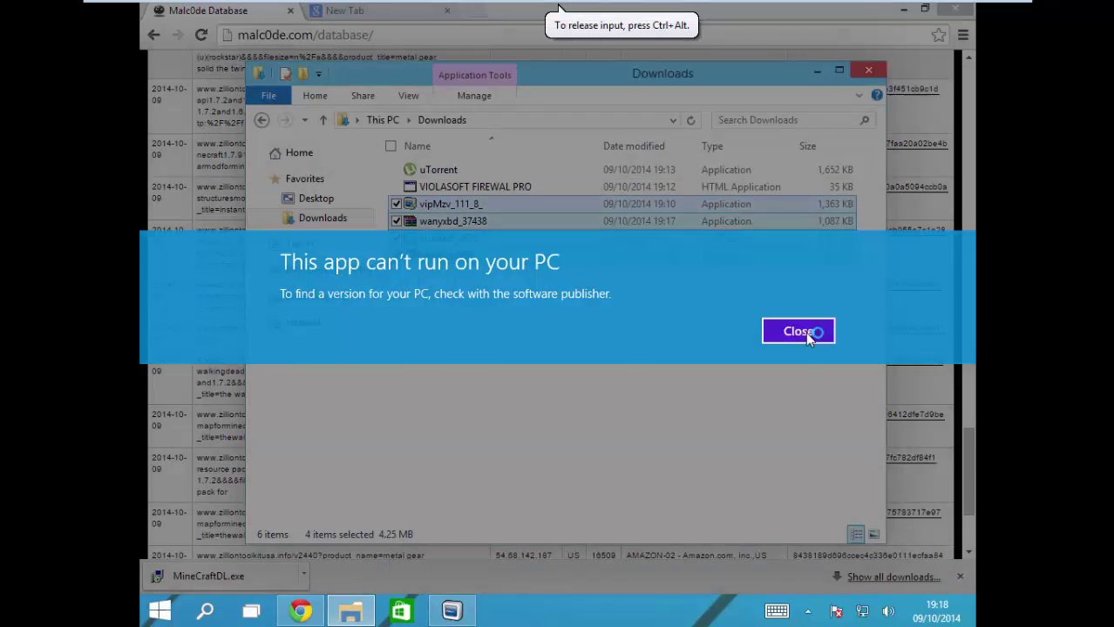
left_click(806, 332)
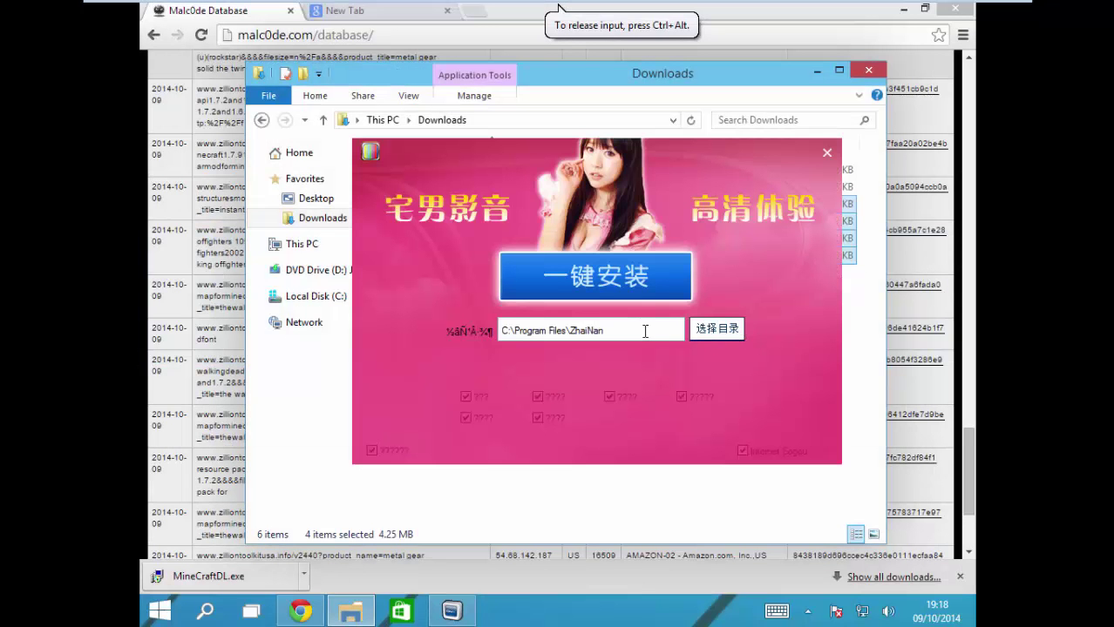
Step: Attempt the ZhaiNan one-click install, retrying with the Windows folder as install location
left_click(598, 287)
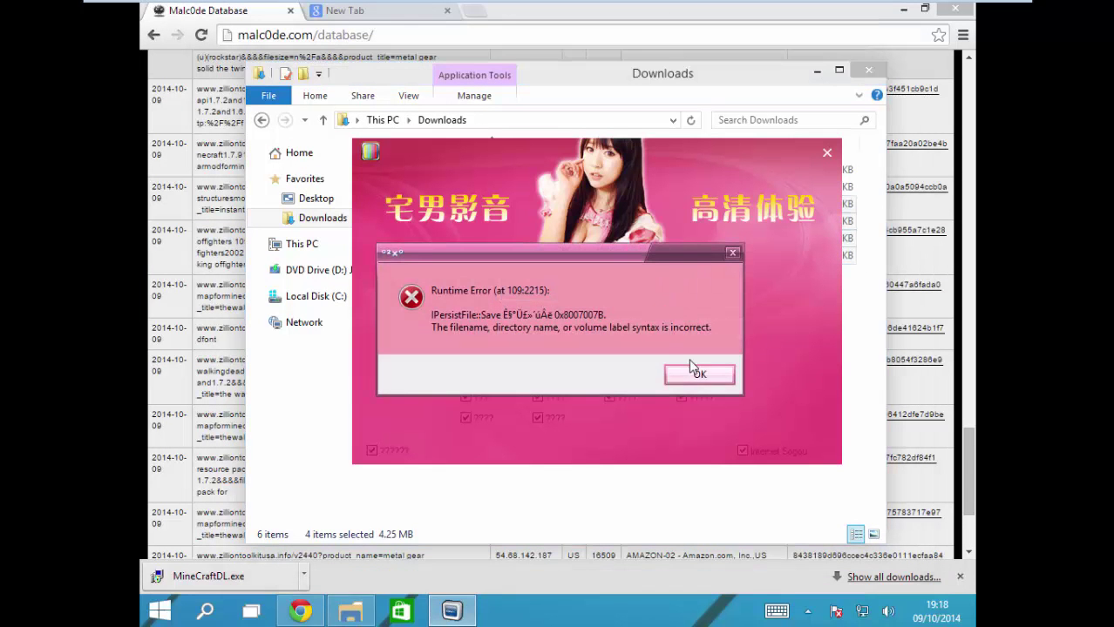
left_click(702, 376)
left_click(716, 329)
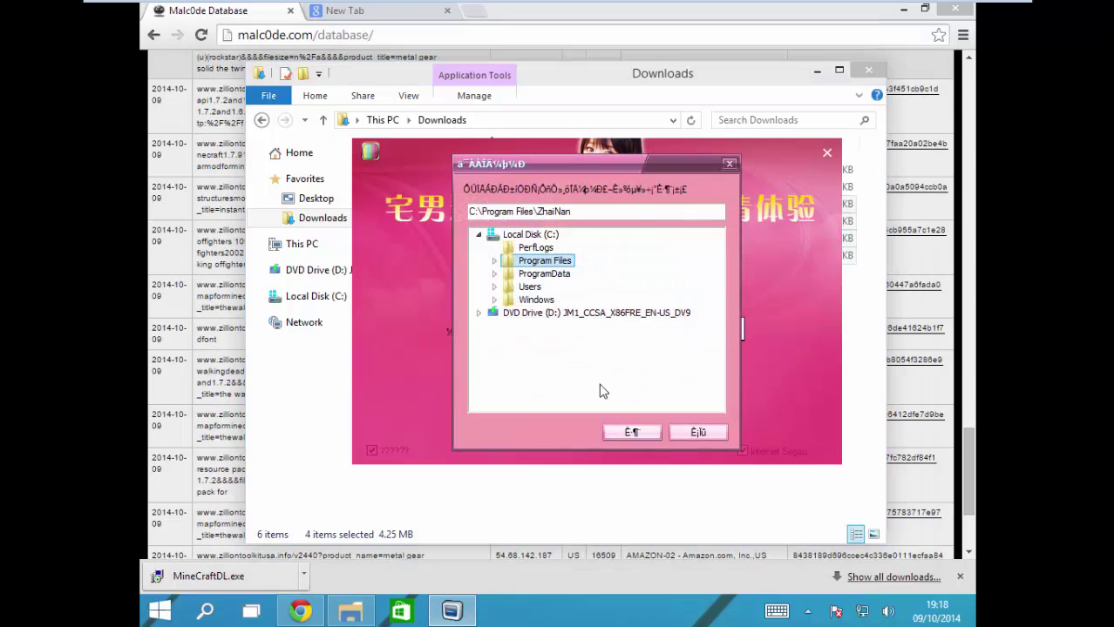
left_click(537, 300)
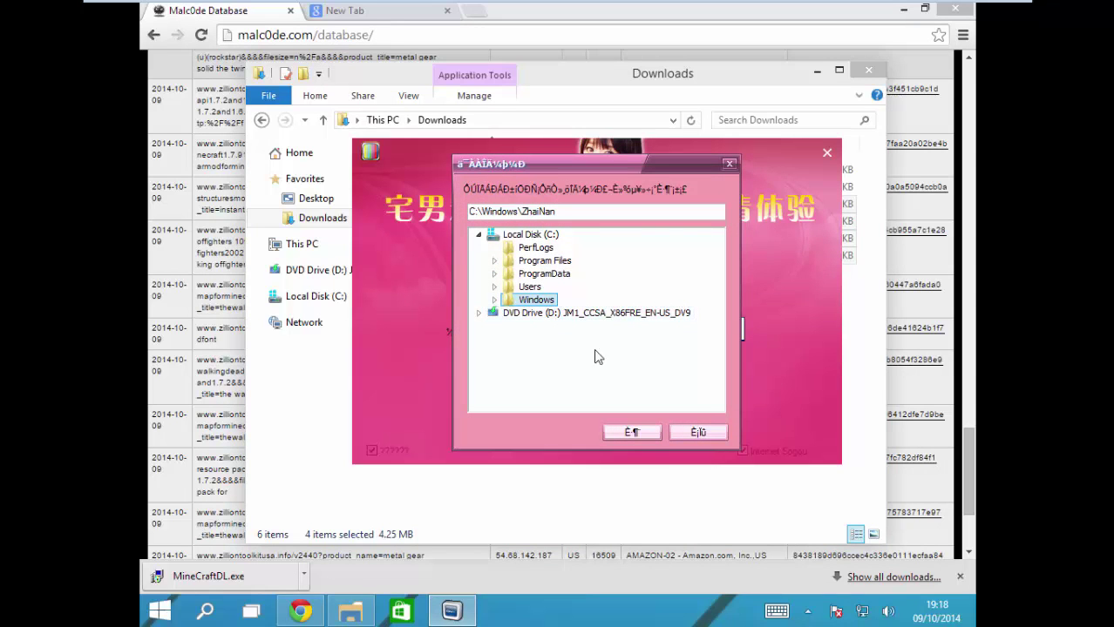
left_click(642, 429)
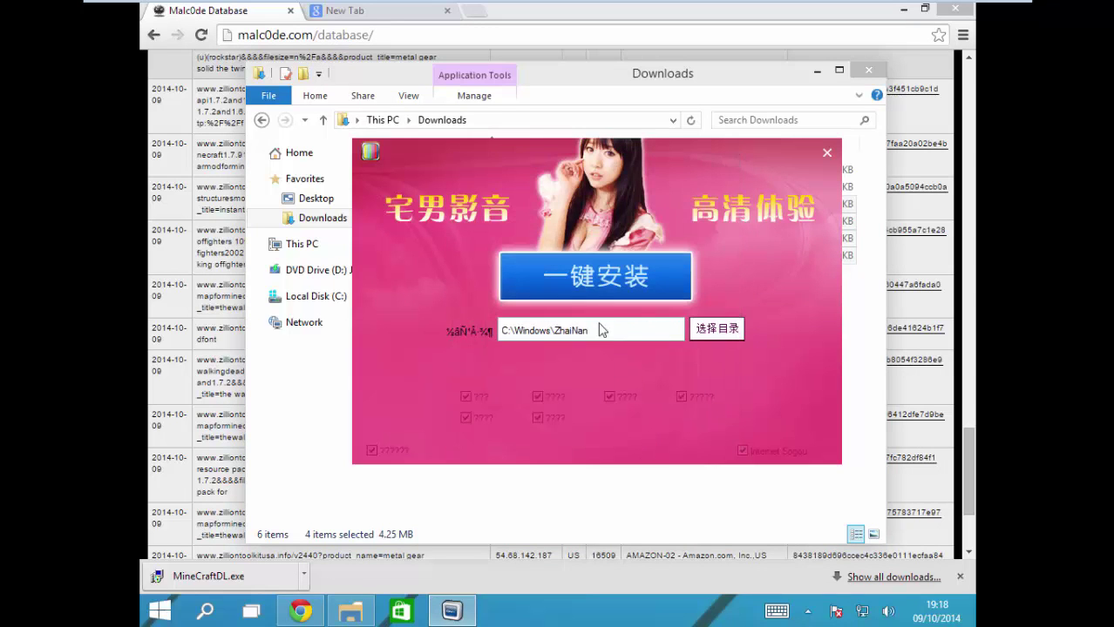
left_click(593, 280)
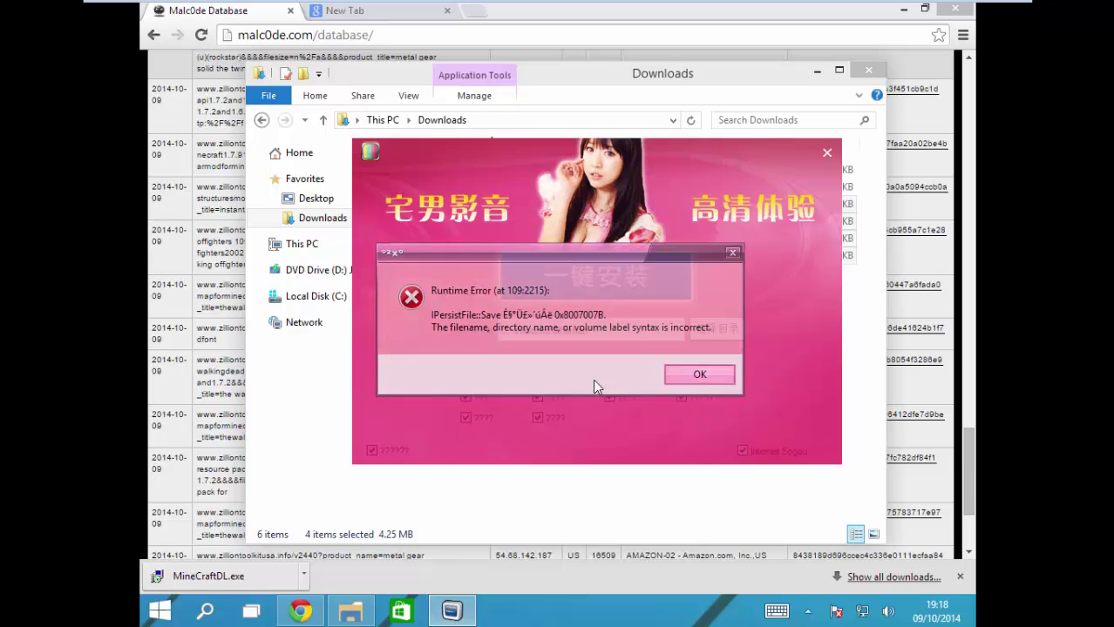
left_click(699, 380)
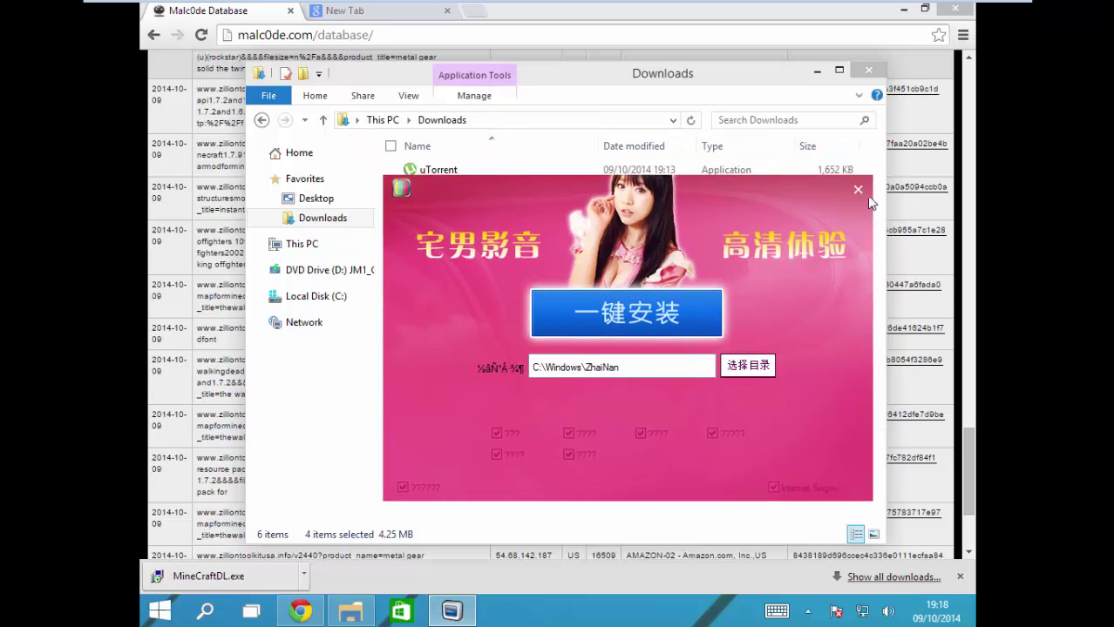
Step: Close the ZhaiNan installer and launch MineCraftDL.exe from Chrome's download bar
left_click(858, 187)
left_click(554, 362)
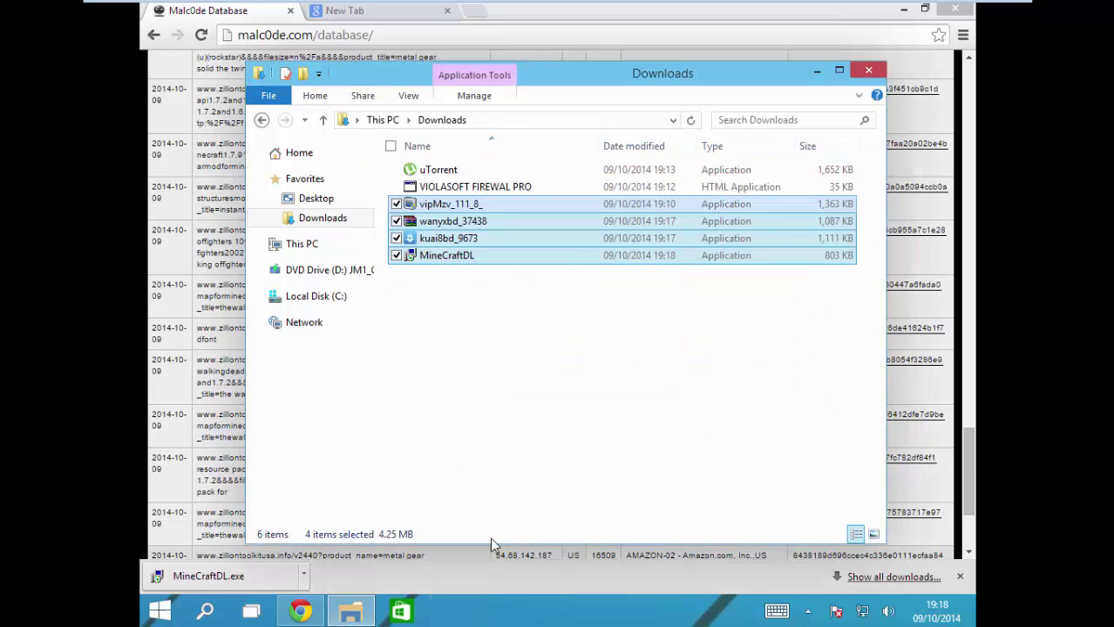
left_click(277, 575)
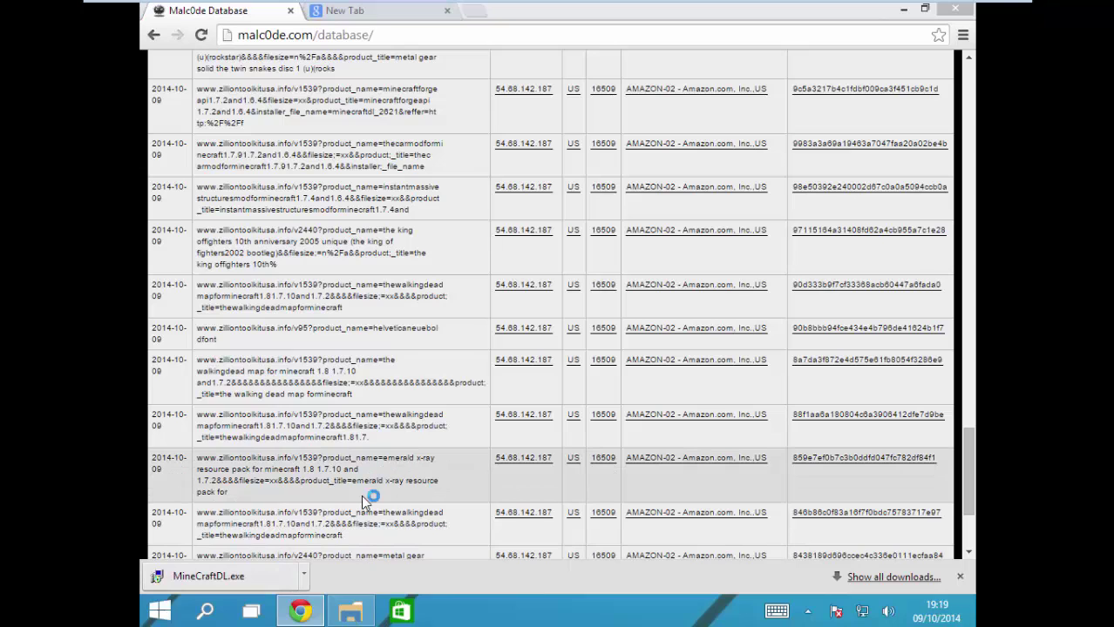
Step: Reveal the Downloads folder and cancel the MineCraftDL crash report
scroll(365, 503, "down", 3)
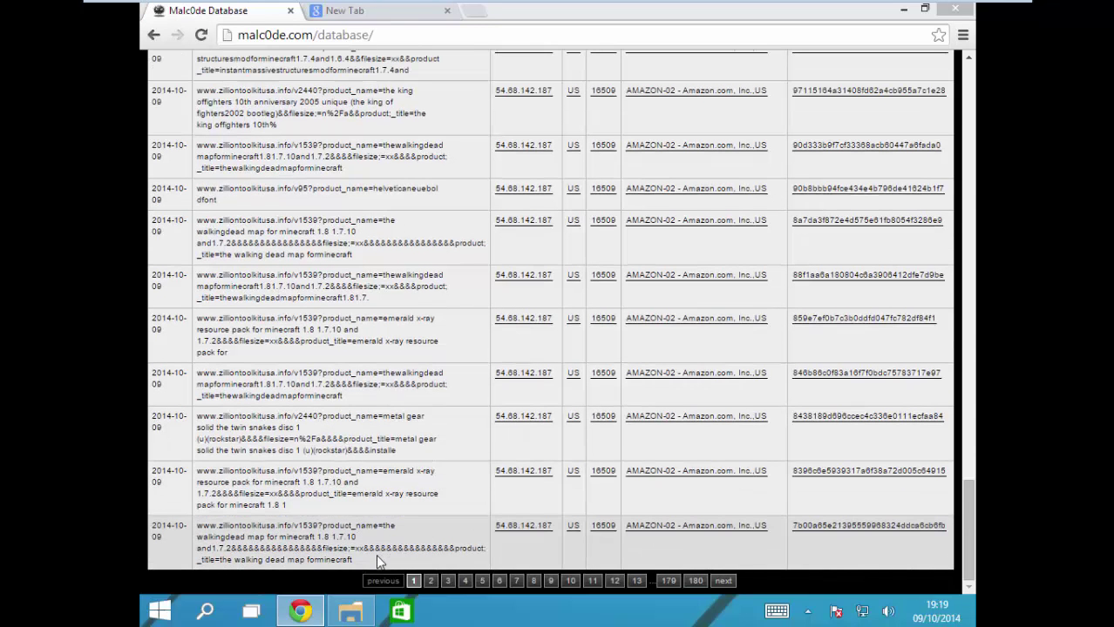
left_click(301, 611)
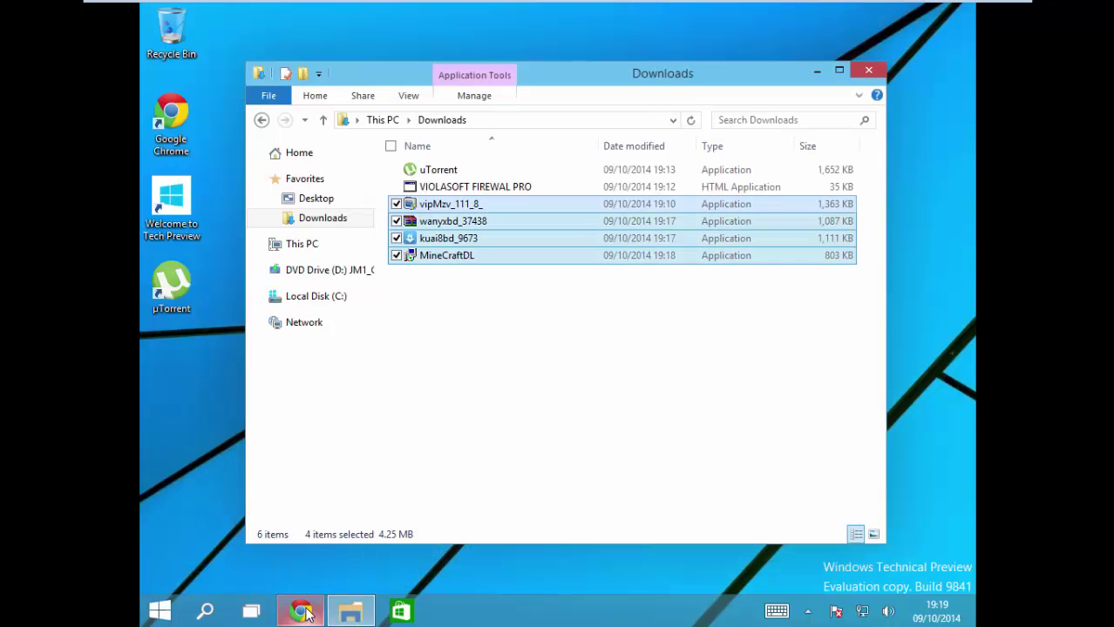
left_click(495, 403)
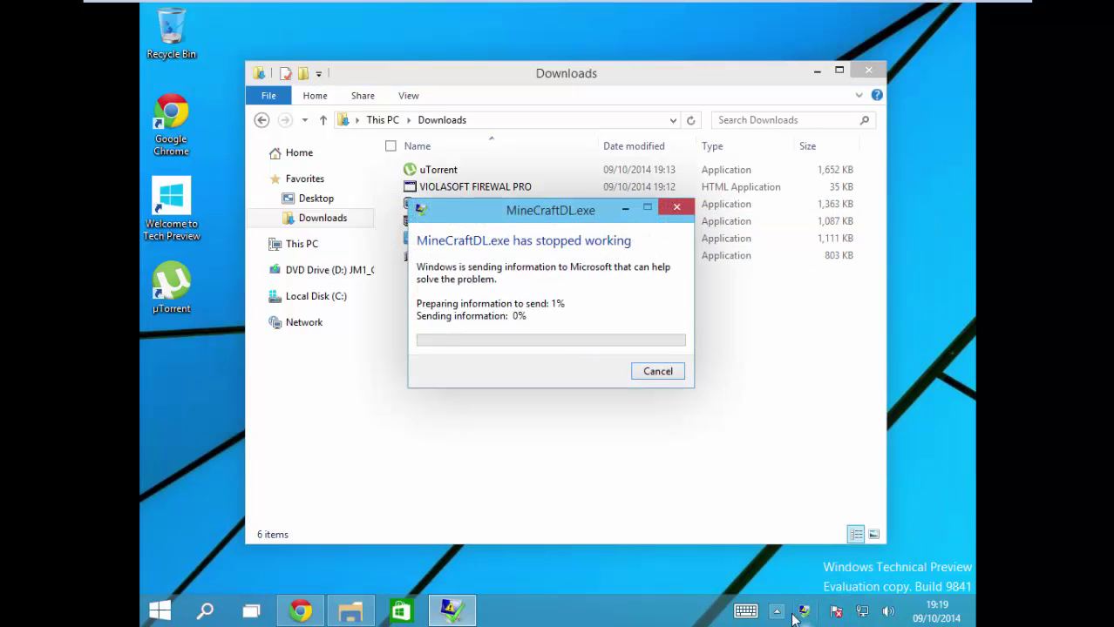
left_click(660, 373)
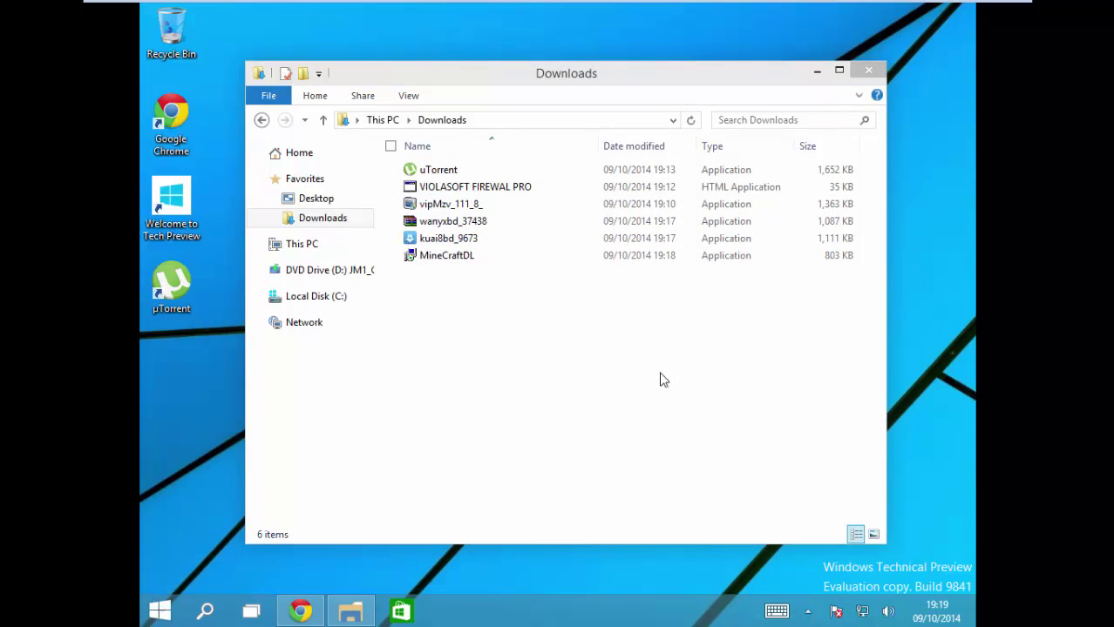
Step: Browse into the Windows folder on Local Disk (C:)
left_click(205, 611)
left_click(569, 407)
left_click(303, 297)
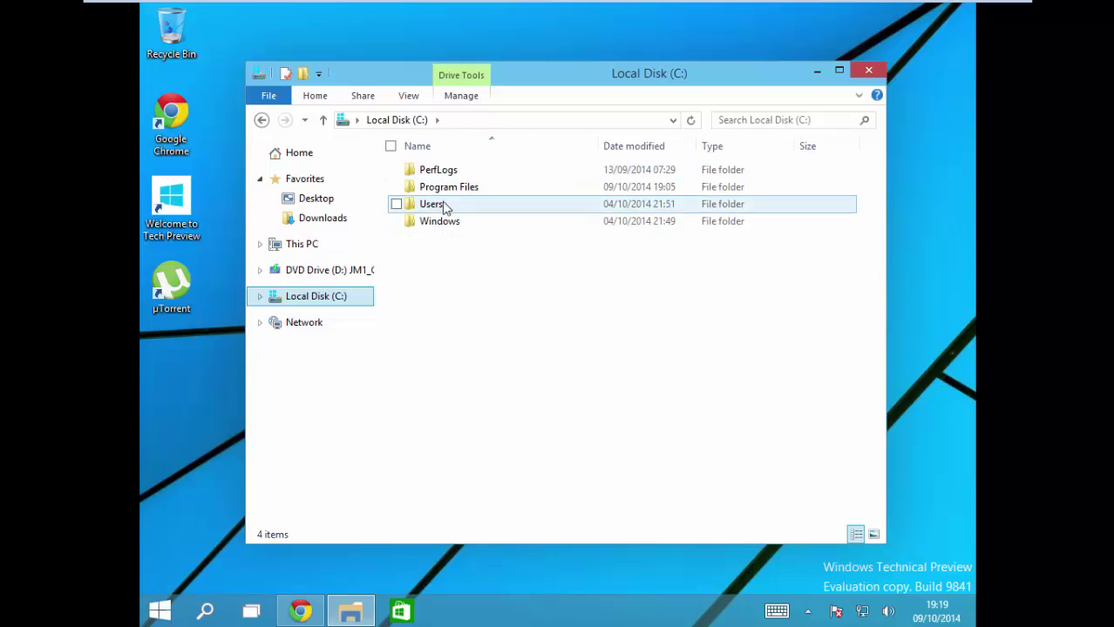
double_click(442, 221)
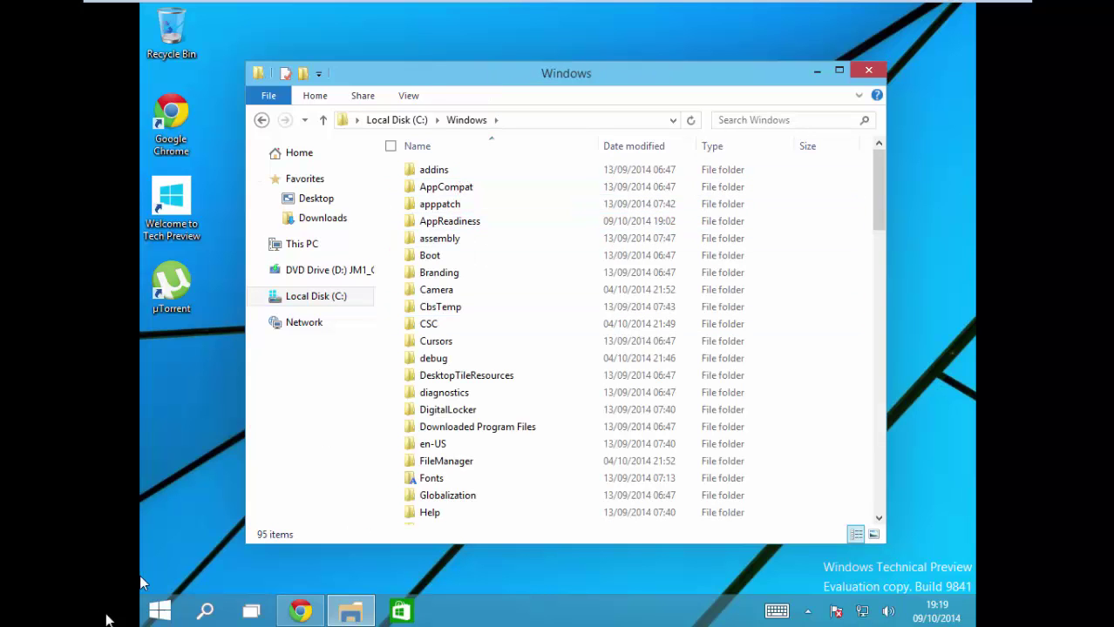
left_click(160, 611)
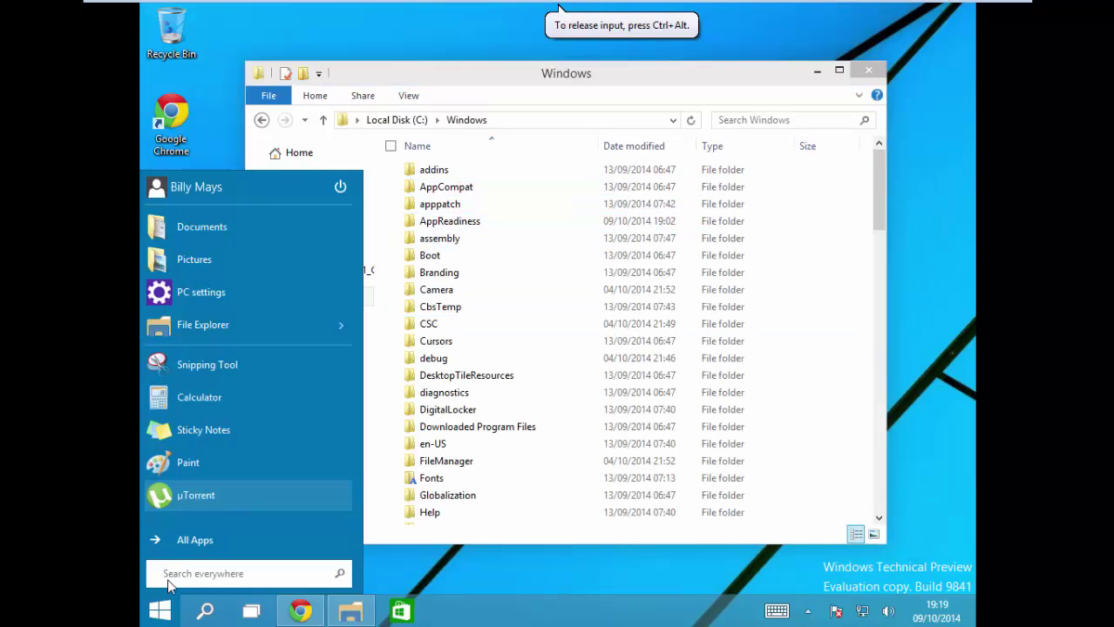
Step: Launch Command Prompt via 'cmd' and paste the copied download link as a command
type("cmd")
key("Return")
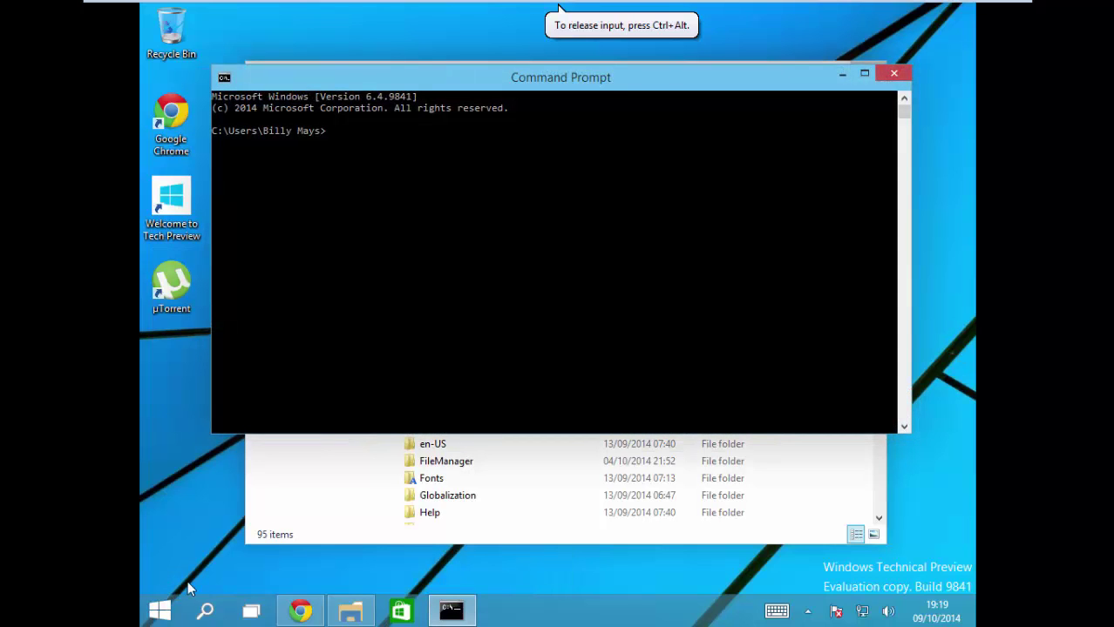
left_click(404, 171)
type("www.zilliontoolkitusa.info/v1539?product_name=thewalkingdead mapforminecraft1.81.7.10and1.7.2&&filesize;=xx&&product;_tit le=thewalkingdeadmapforminecraft1.81.7.10and1.7.2&am")
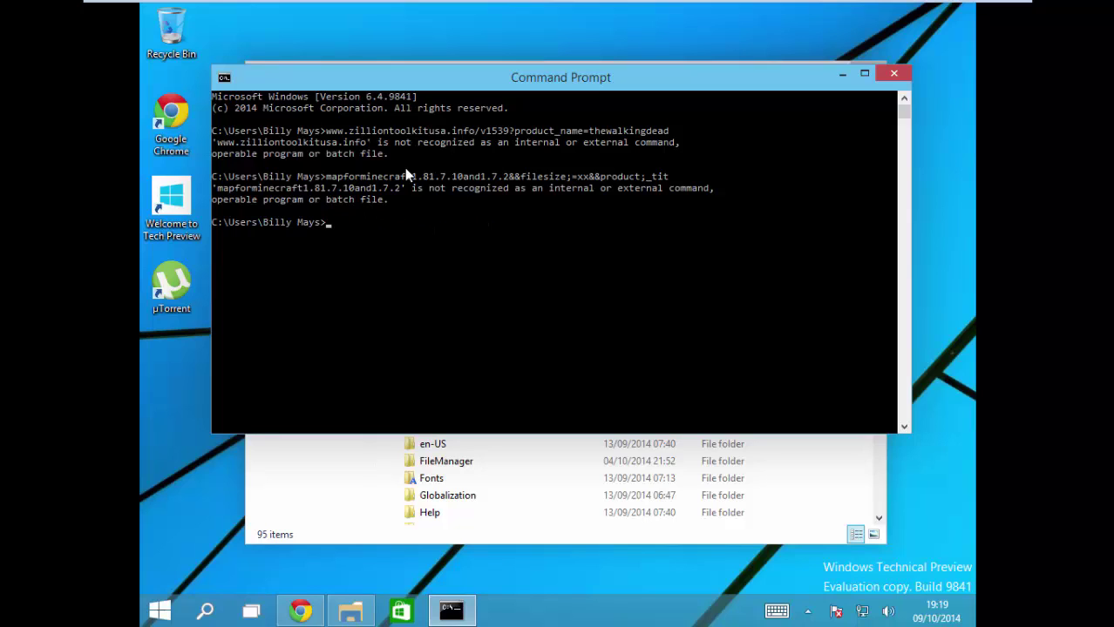
Step: Enter a typed word as a command, then close Command Prompt
type("fuck")
key("Return")
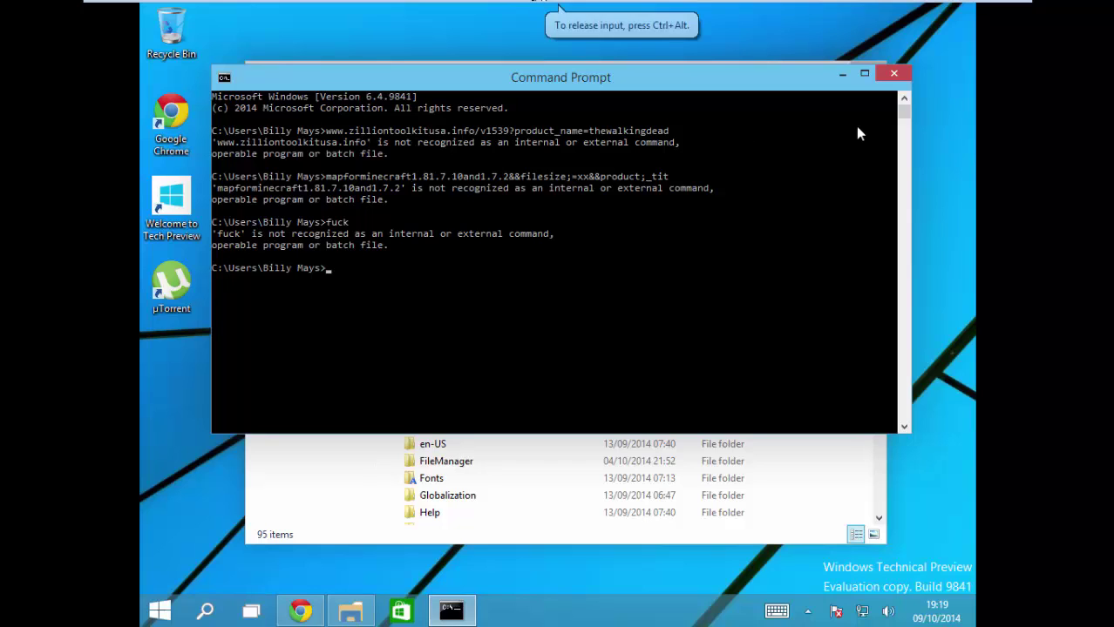
left_click(895, 74)
Step: Close File Explorer and search Google for 'process explorer' from Chrome's new tab
left_click(863, 68)
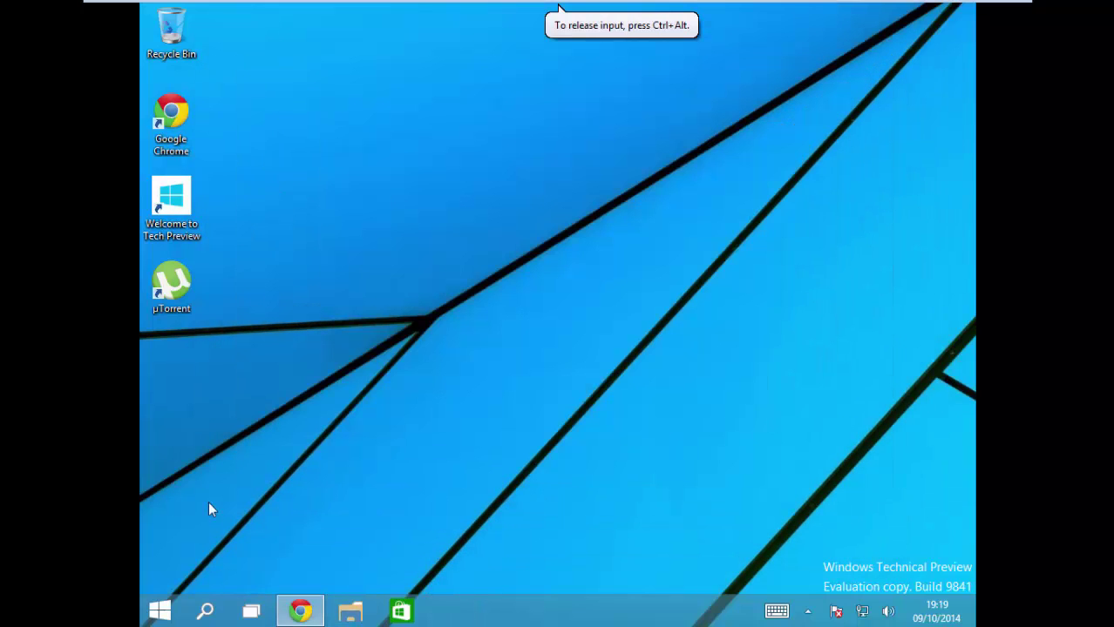
left_click(301, 612)
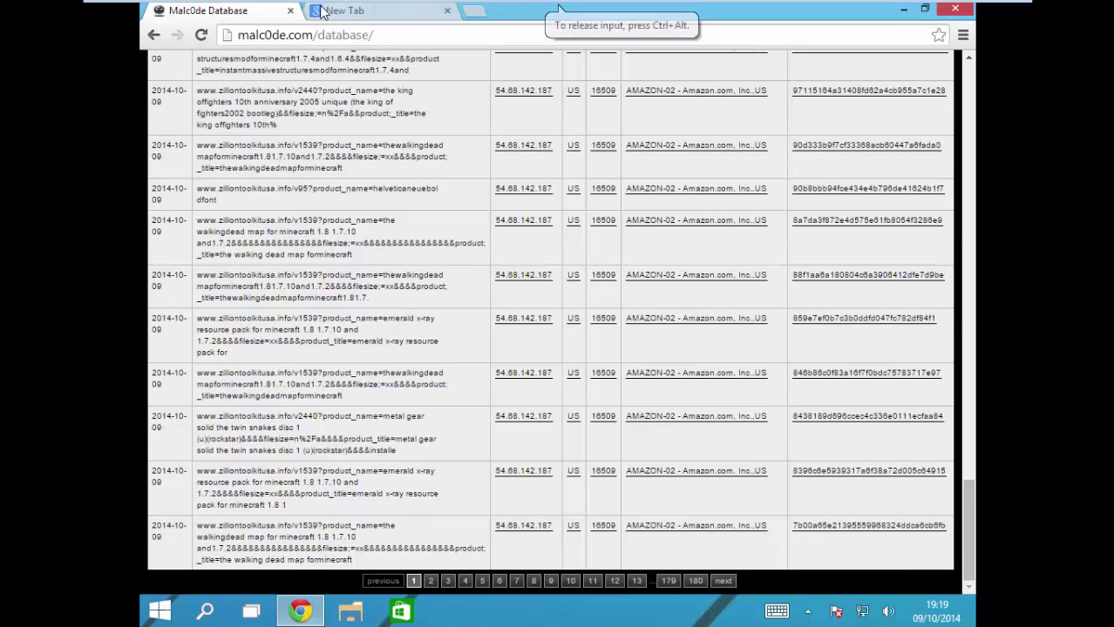
left_click(331, 13)
left_click(371, 44)
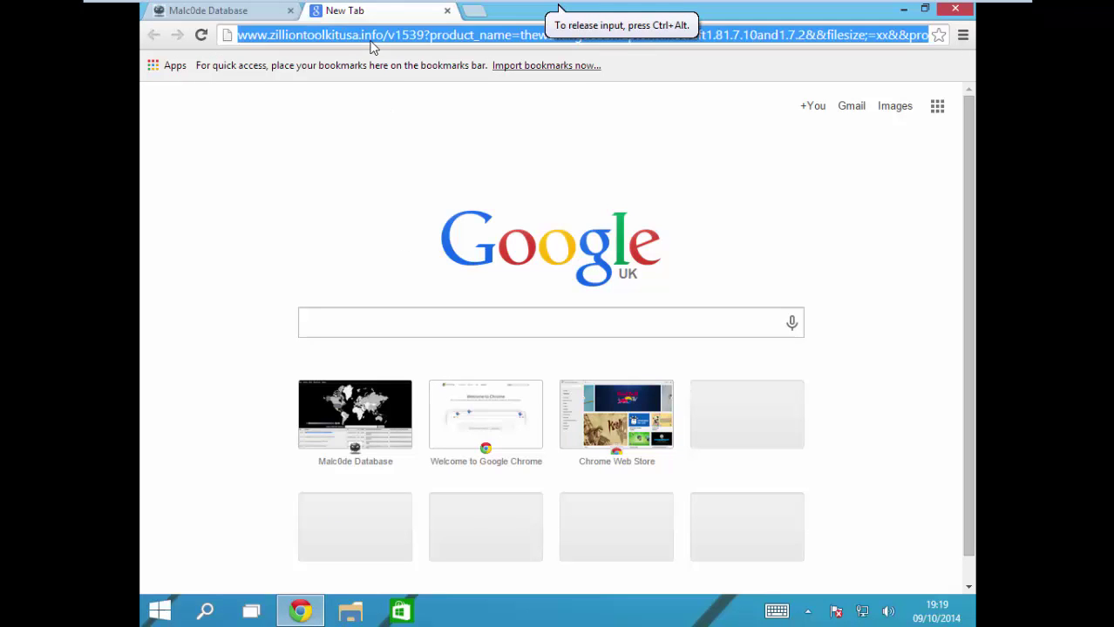
key("BackSpace")
type("pro")
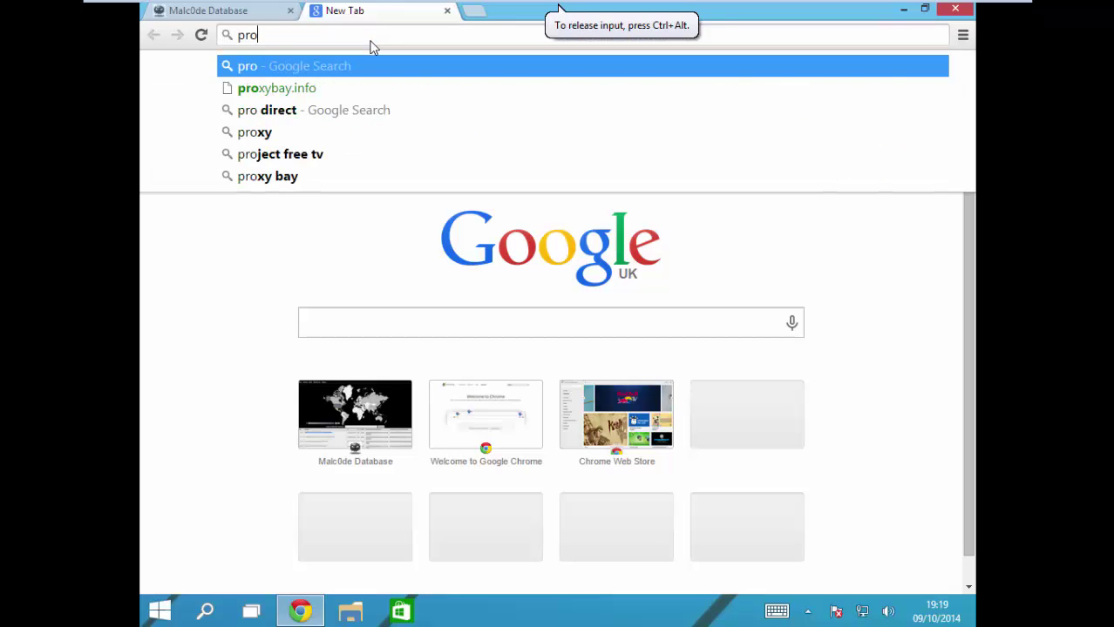
type("cess")
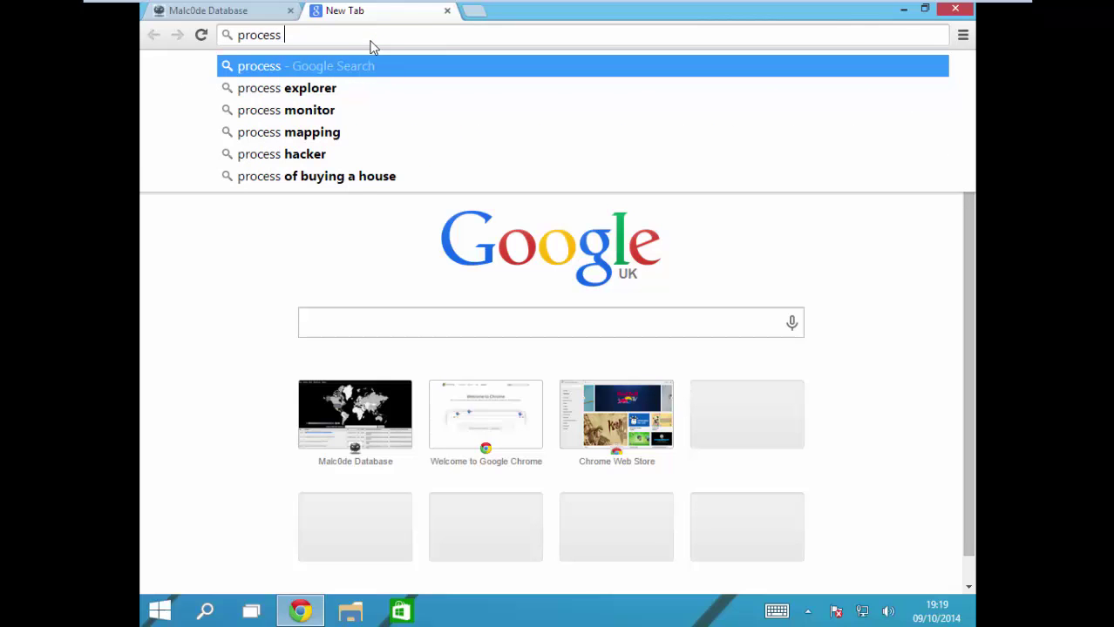
left_click(238, 87)
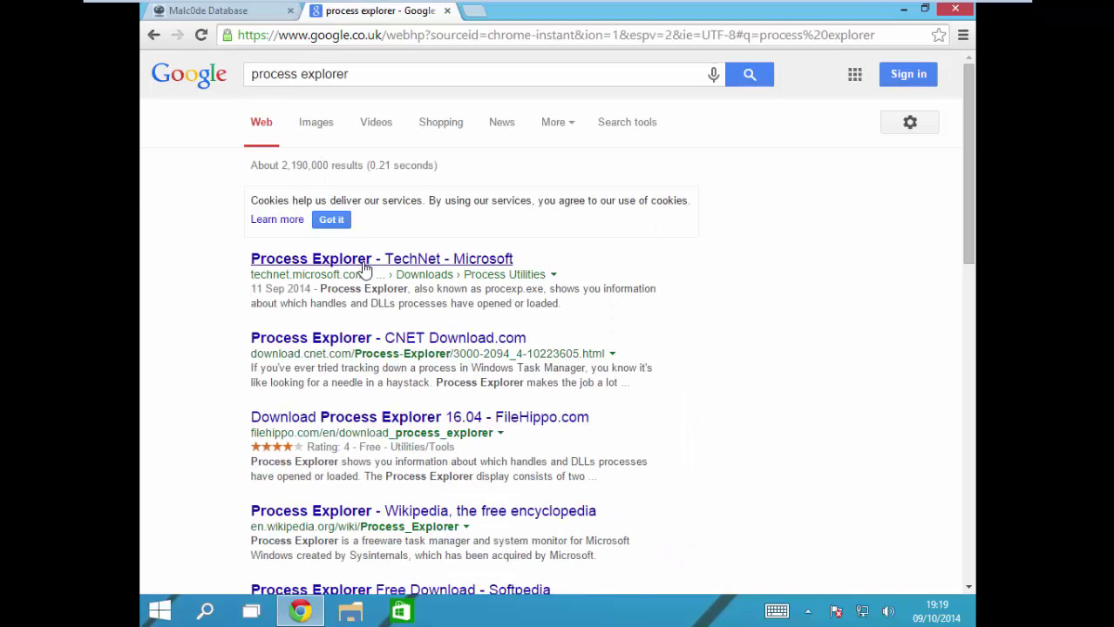
Step: Download procexp.exe from CNET's Process Explorer page, closing the Malc0de tab, and open it
left_click(405, 346)
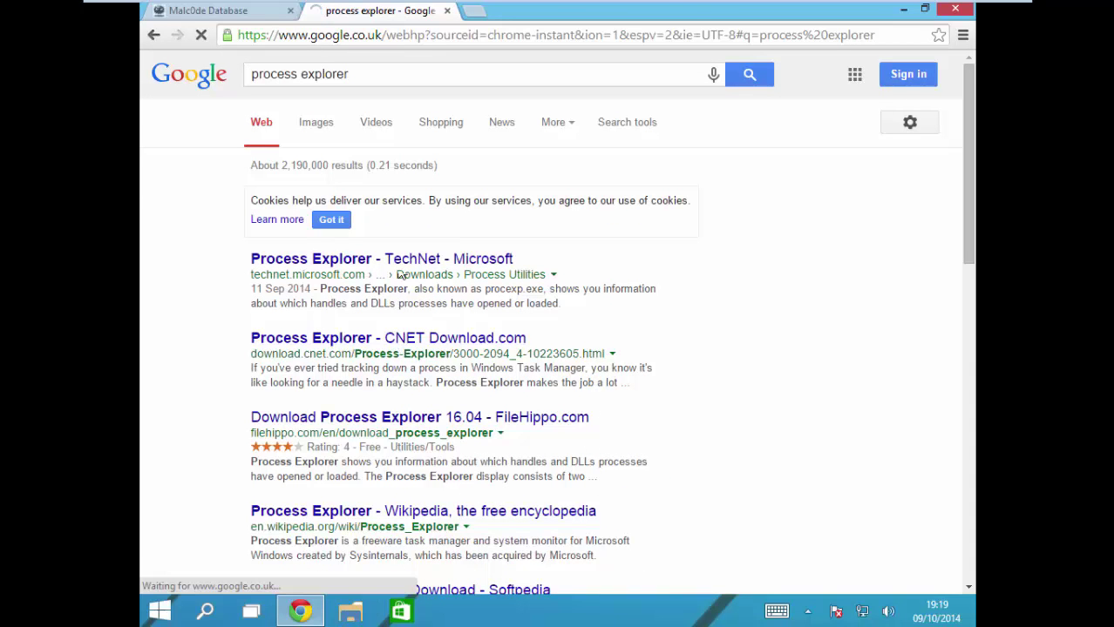
left_click(291, 10)
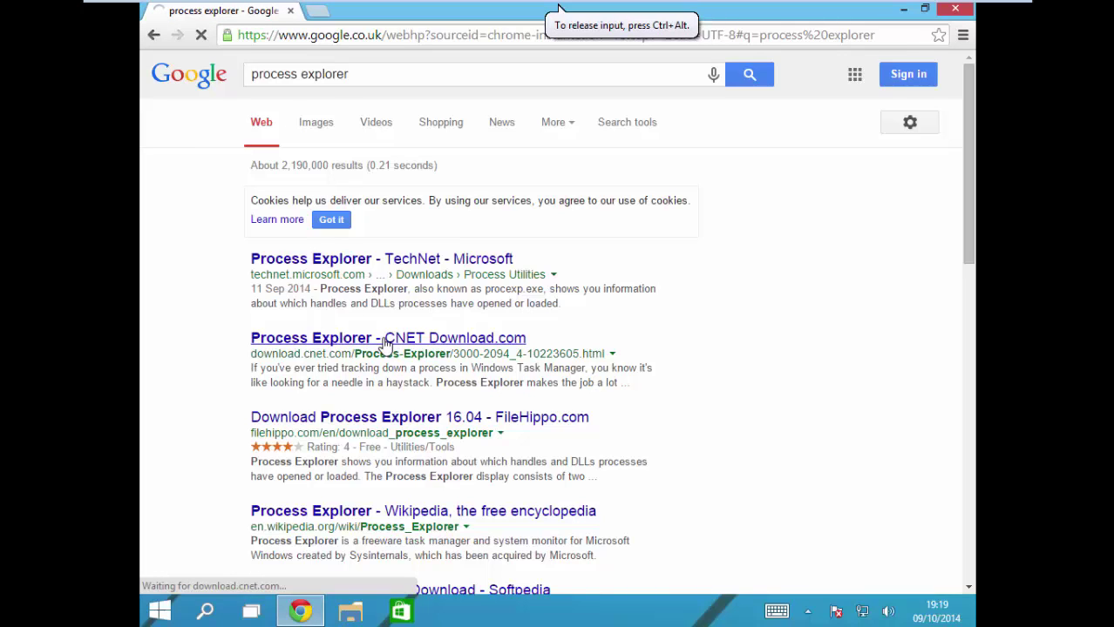
left_click(162, 610)
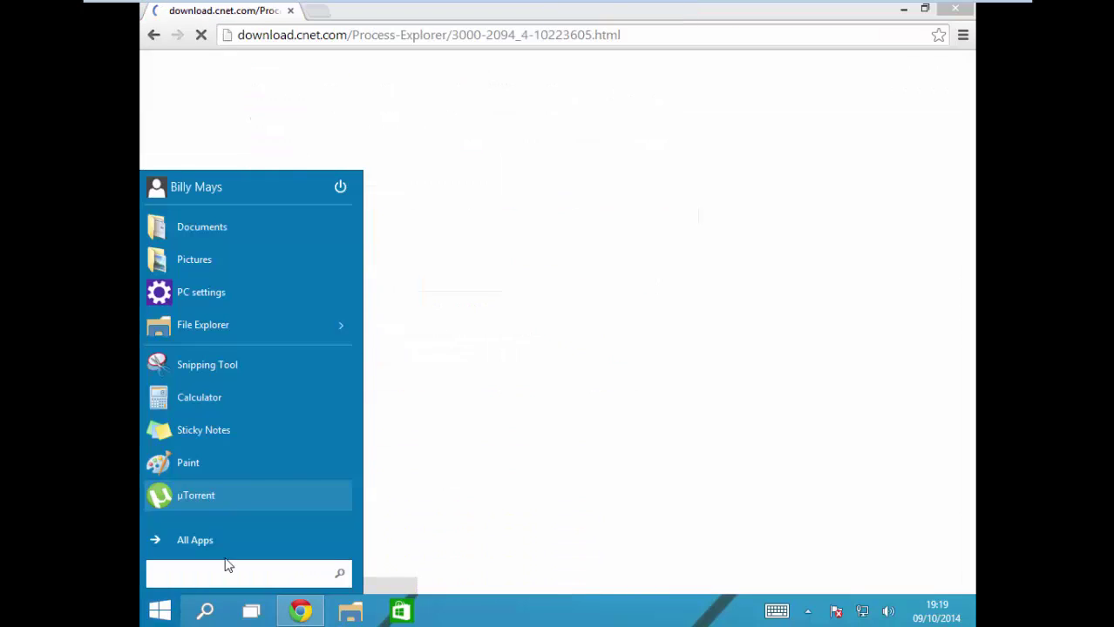
left_click(600, 22)
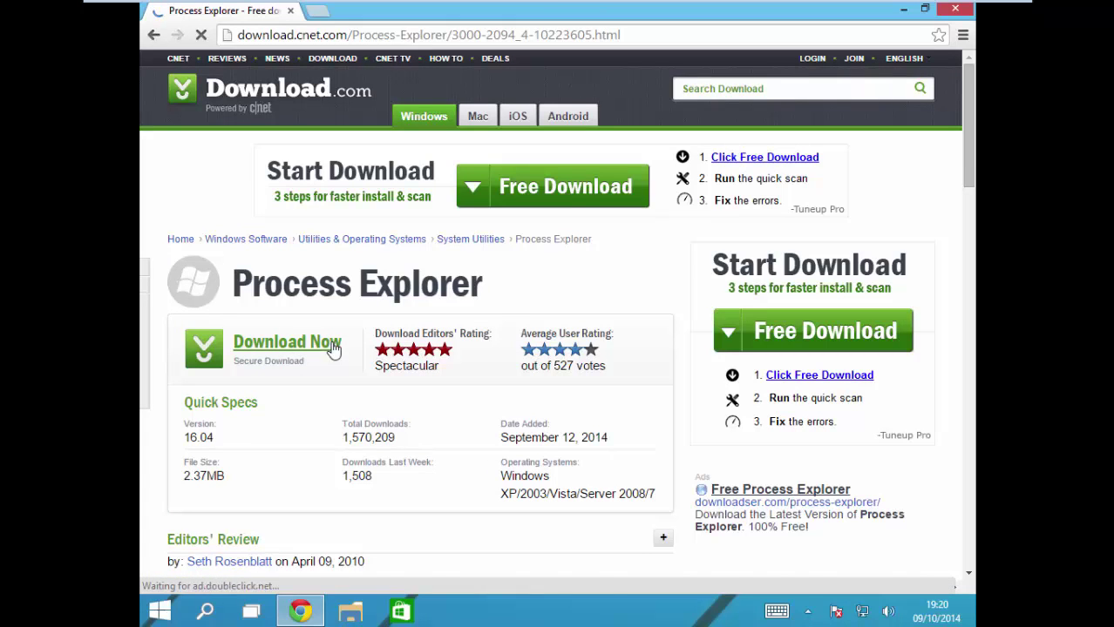
left_click(330, 346)
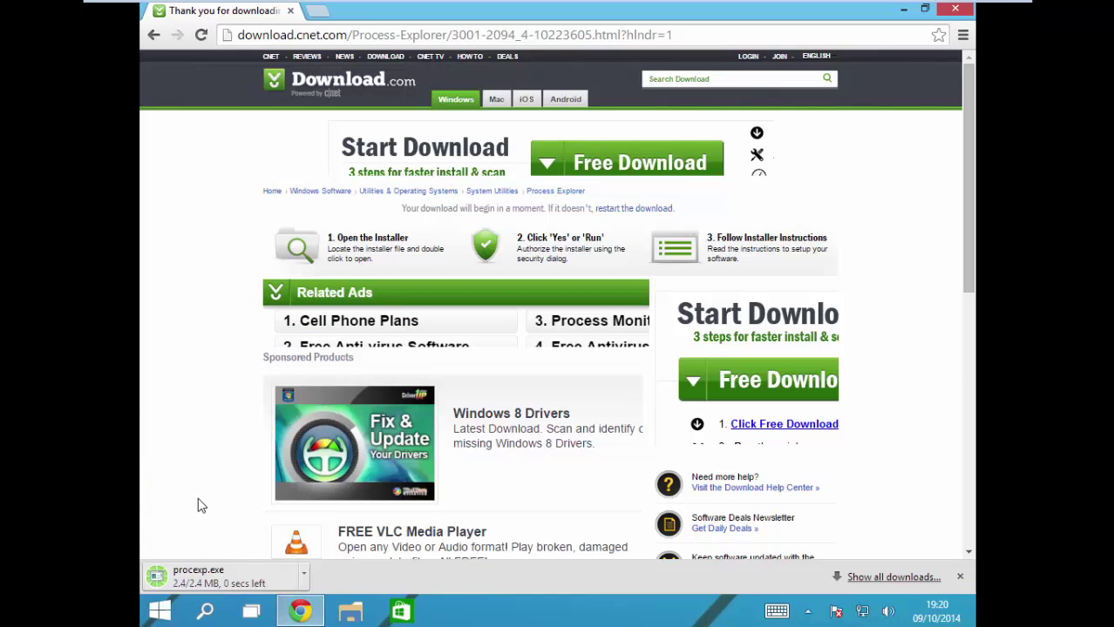
left_click(188, 578)
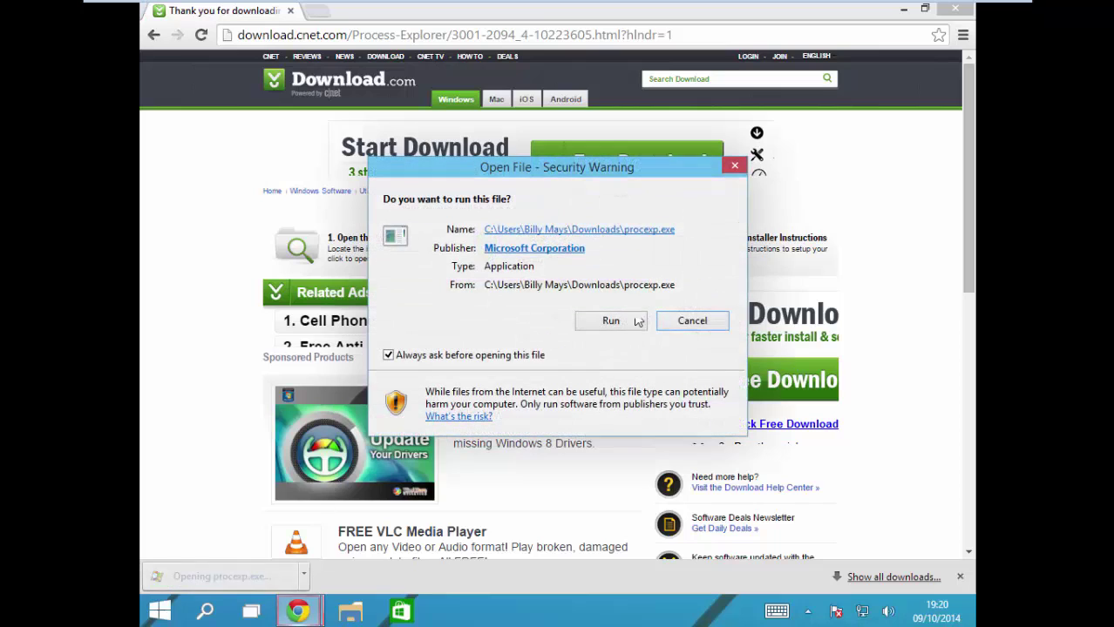
Step: Allow procexp.exe to run and accept the Process Explorer licence terms
left_click(623, 318)
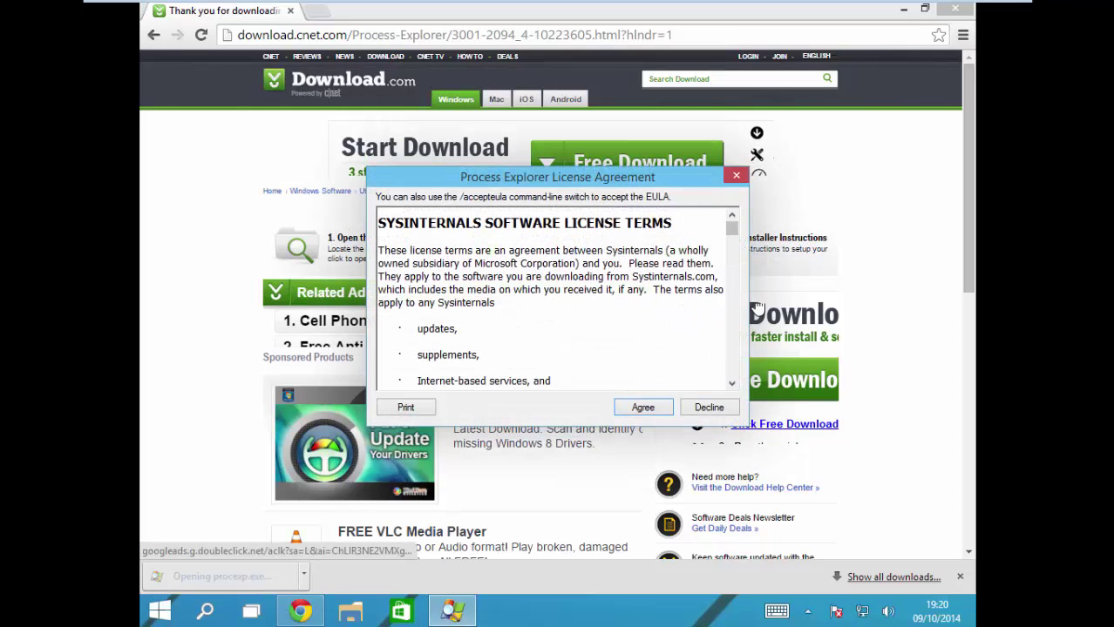
left_click(903, 8)
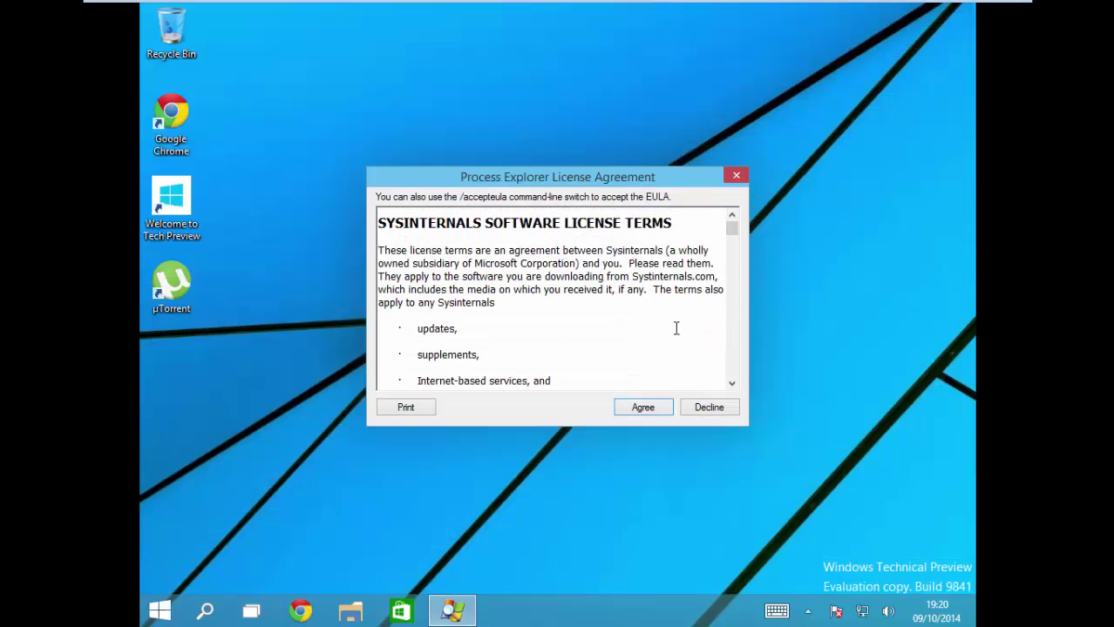
left_click(642, 407)
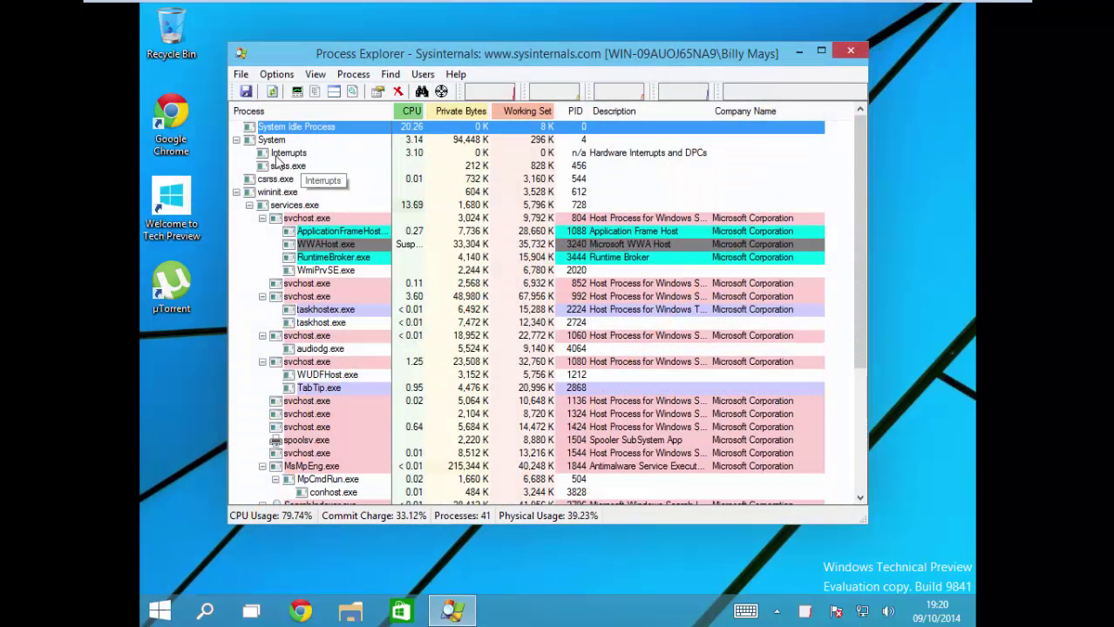
Step: Try to kill csrss.exe in Process Explorer, refused with access denied
left_click(312, 219)
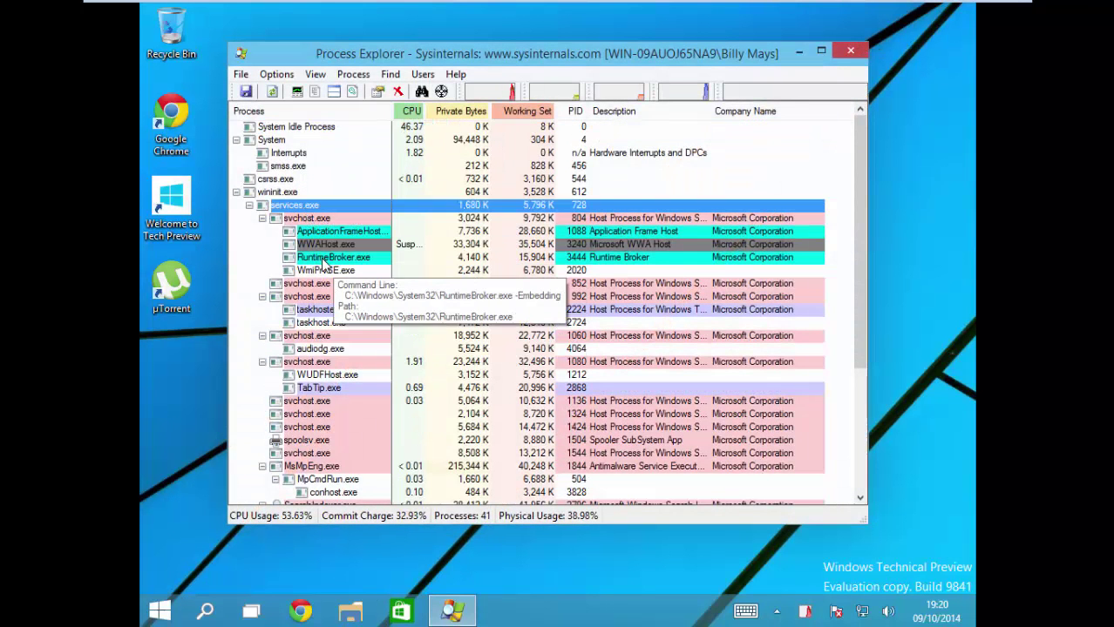
left_click(321, 297)
left_click(319, 361)
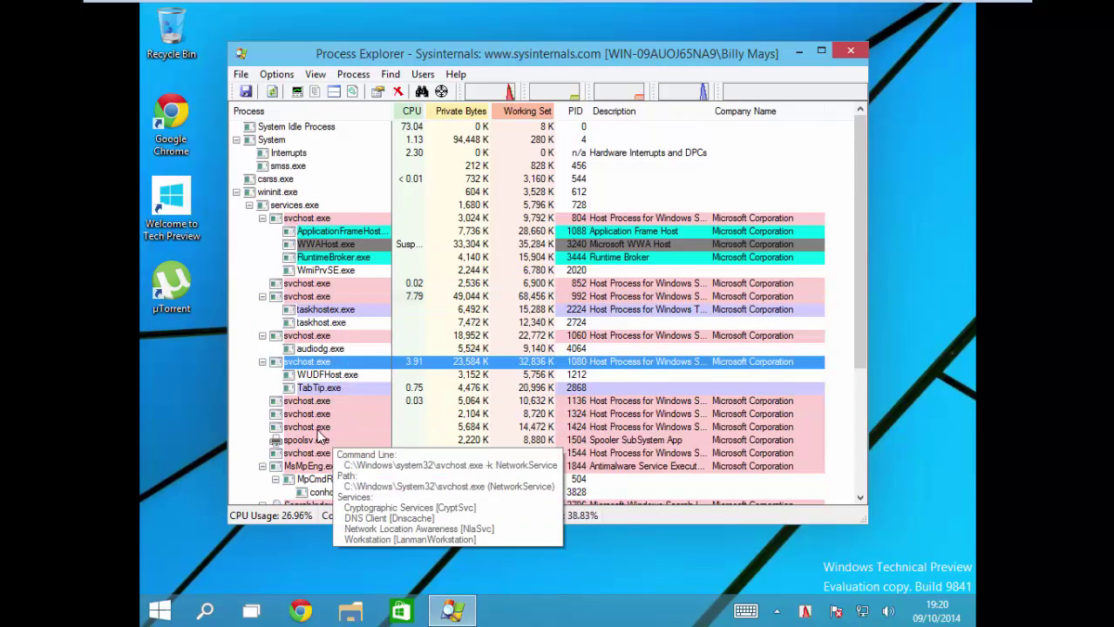
left_click(319, 427)
mouse_move(323, 446)
scroll(321, 436, "down", 5)
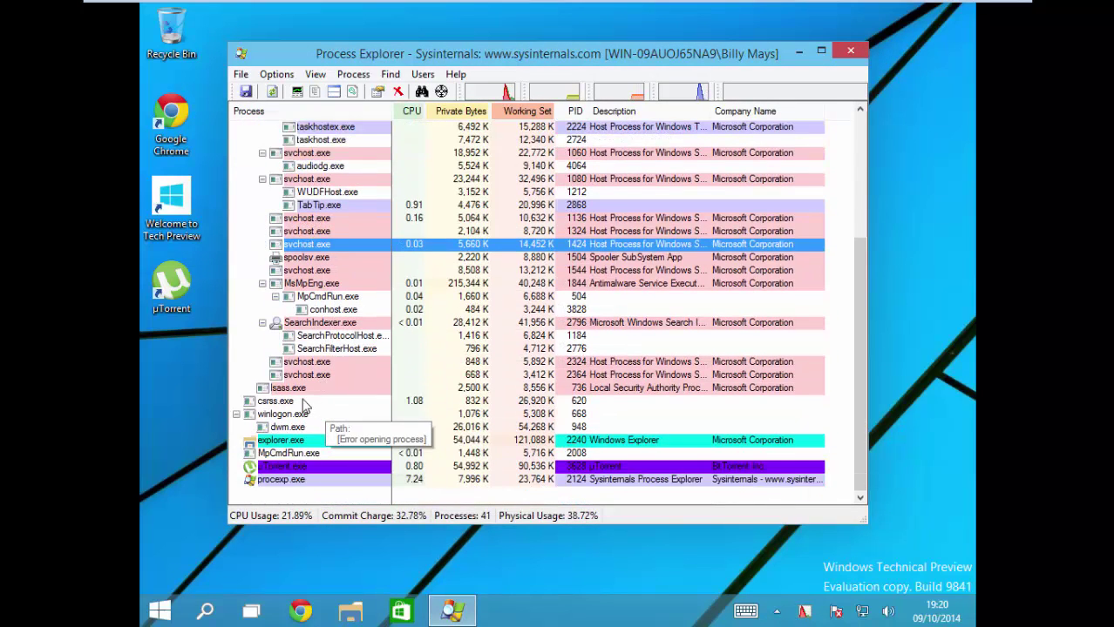
left_click(304, 389)
left_click(284, 402)
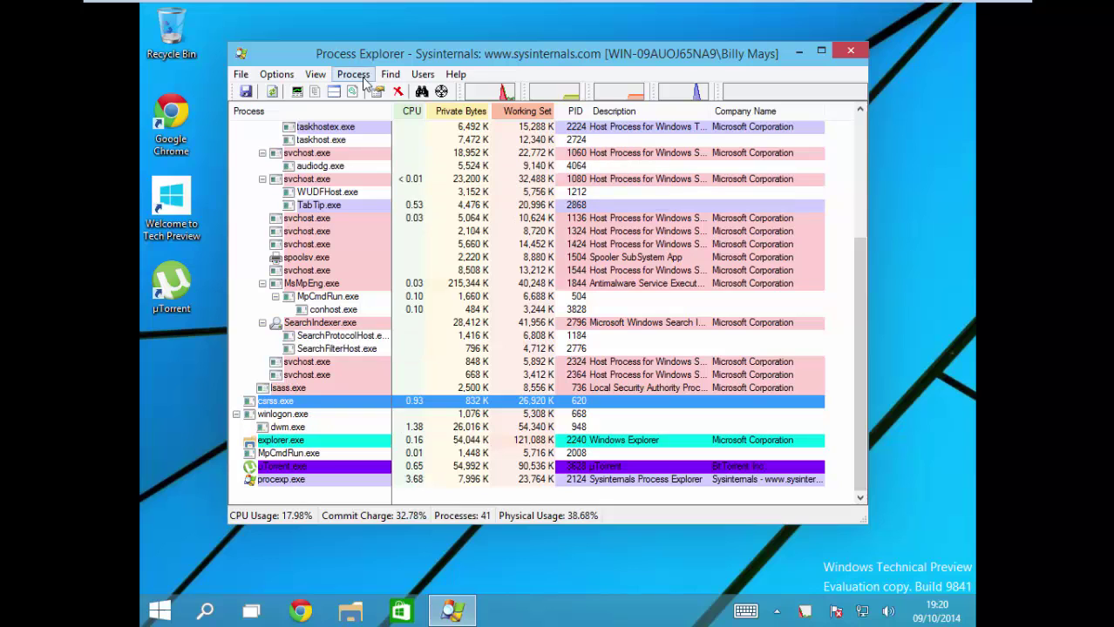
key("Delete")
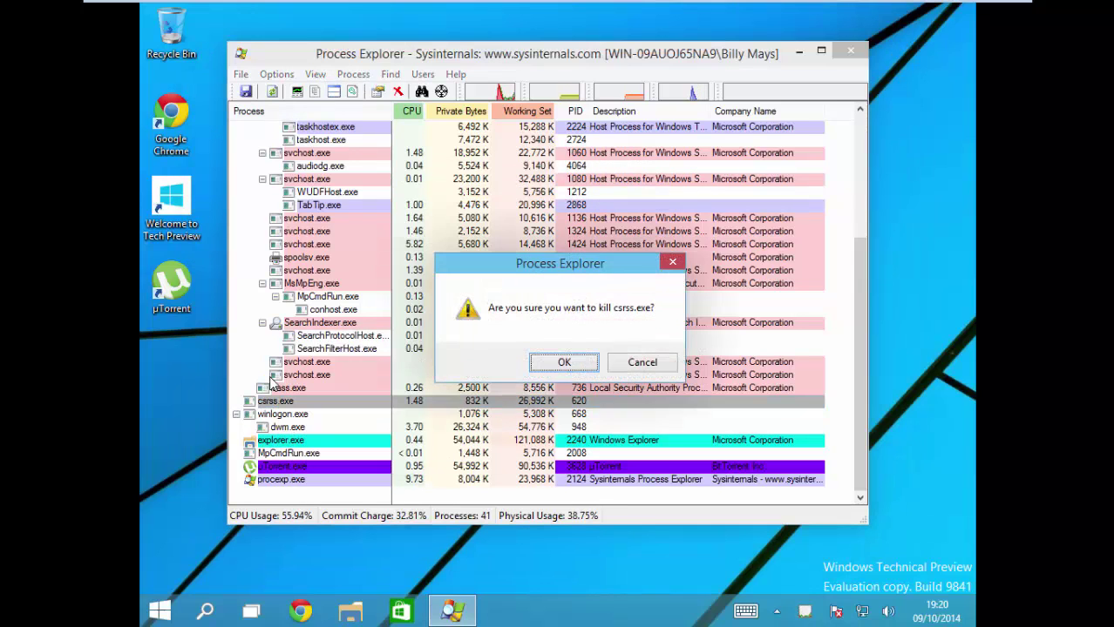
key("Return")
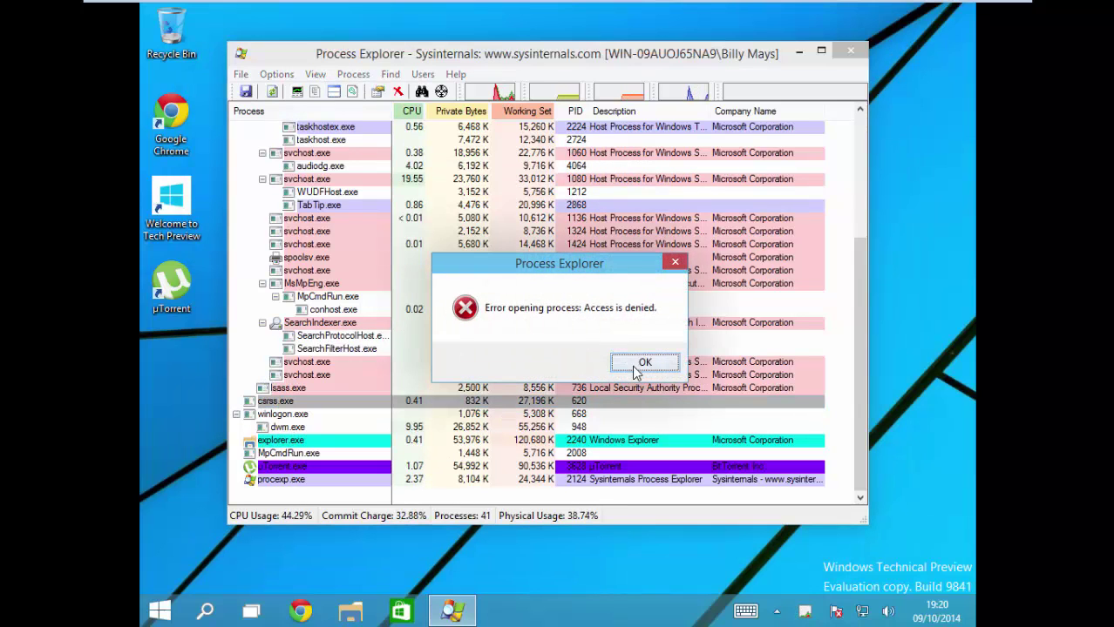
left_click(635, 363)
Step: Try to kill winlogon.exe, also refused with access denied
left_click(278, 415)
key("Delete")
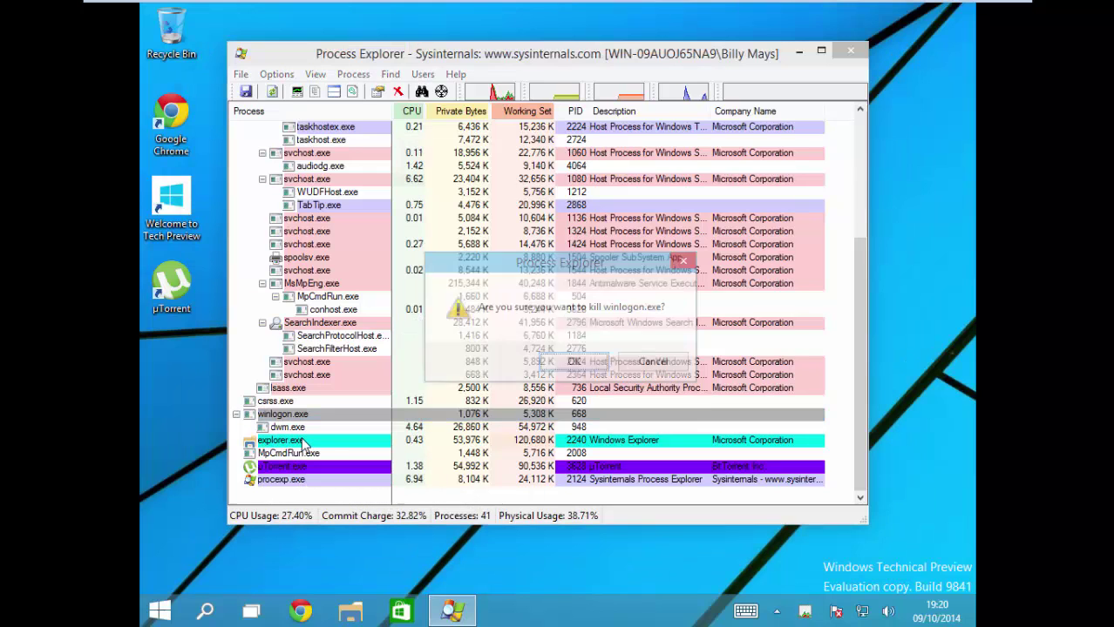
key("Return")
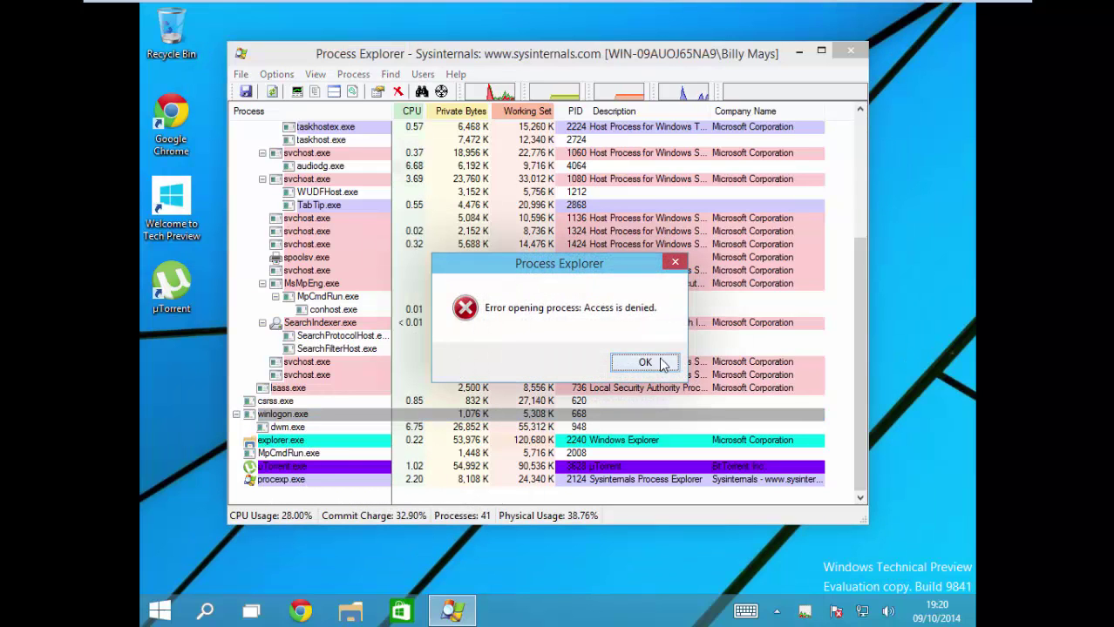
left_click(660, 364)
Step: Browse processes such as MsMpEng.exe and SearchIndexer.exe, then close Process Explorer
left_click(338, 454)
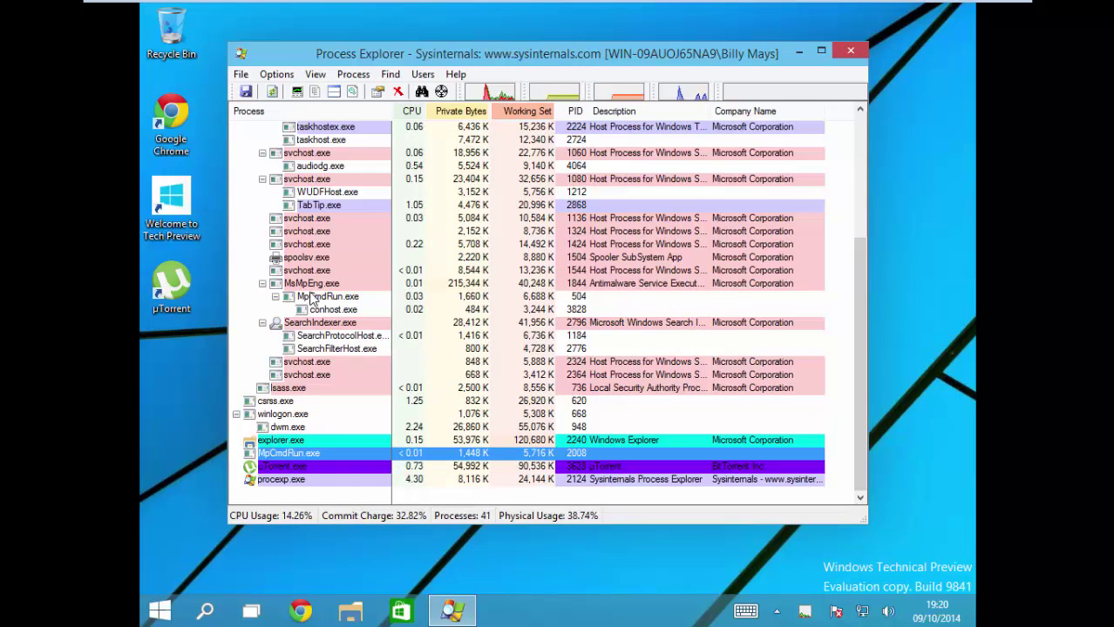
left_click(310, 257)
left_click(314, 206)
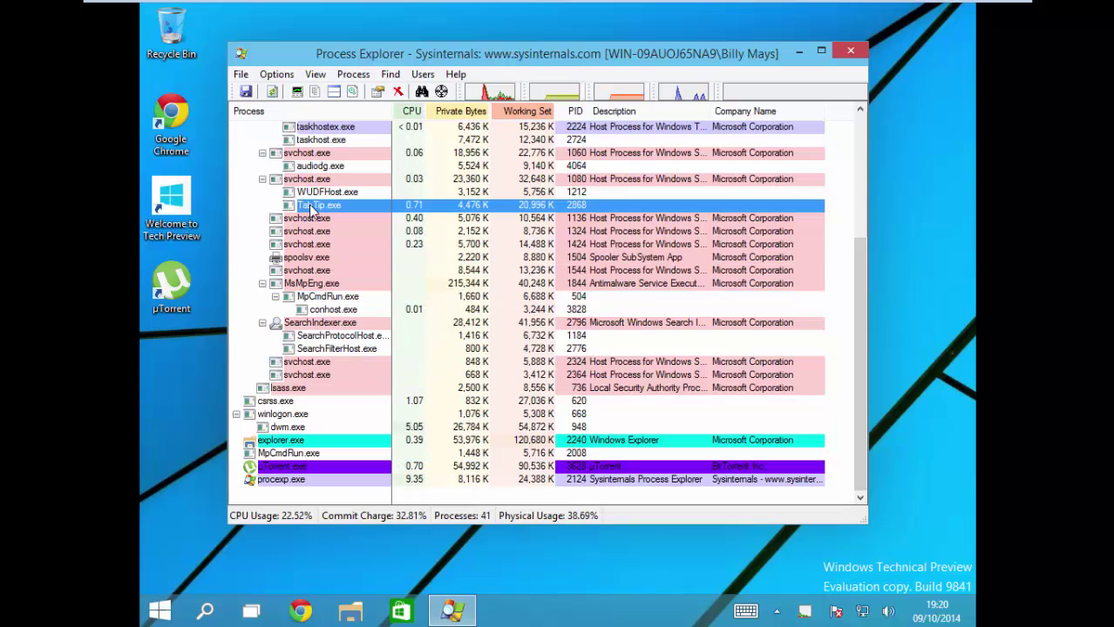
left_click(311, 284)
left_click(318, 296)
left_click(320, 322)
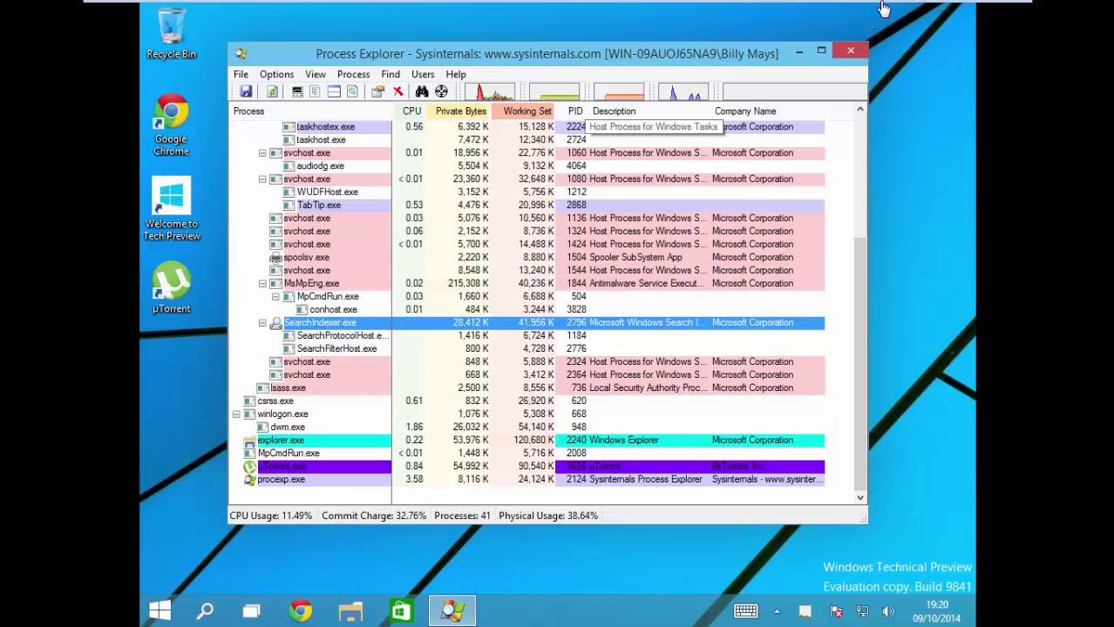
left_click(844, 50)
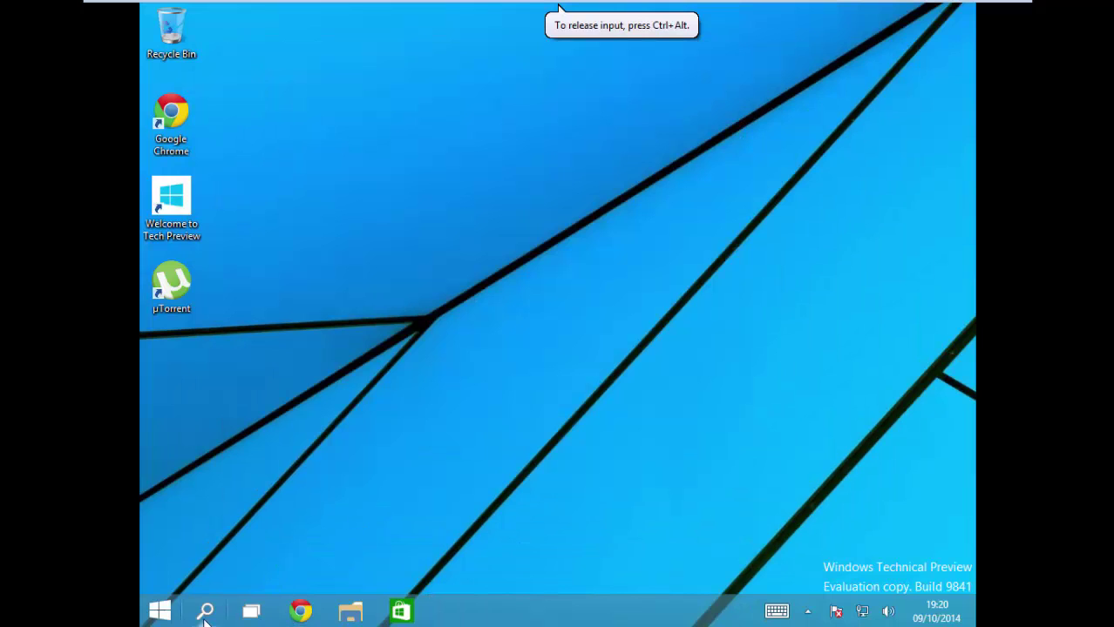
Step: Run procexp from the Downloads folder as administrator
left_click(349, 615)
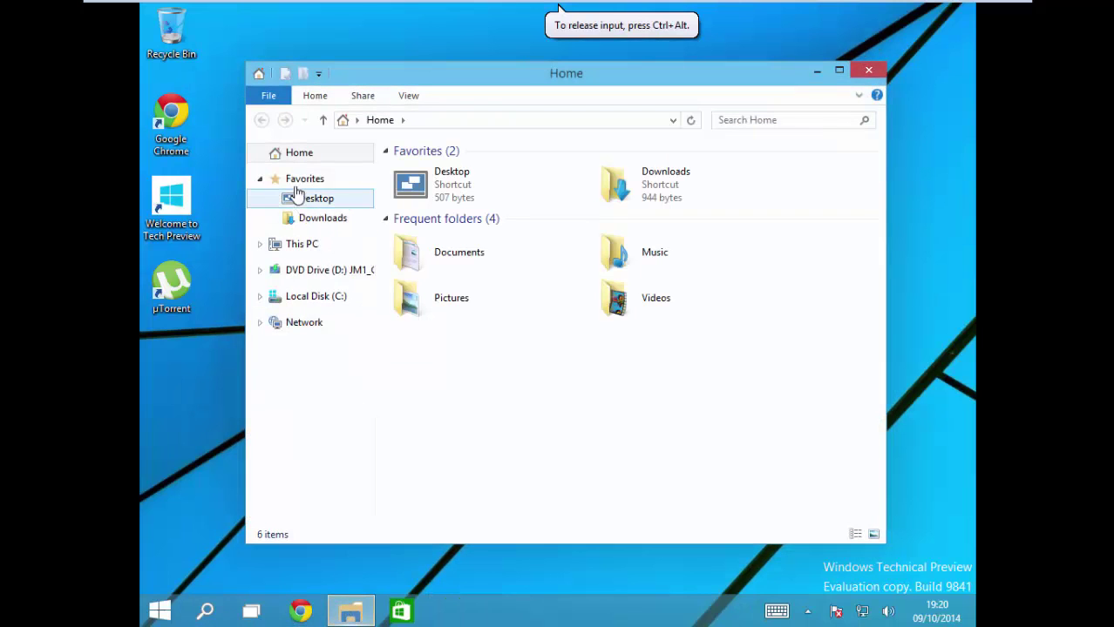
left_click(322, 217)
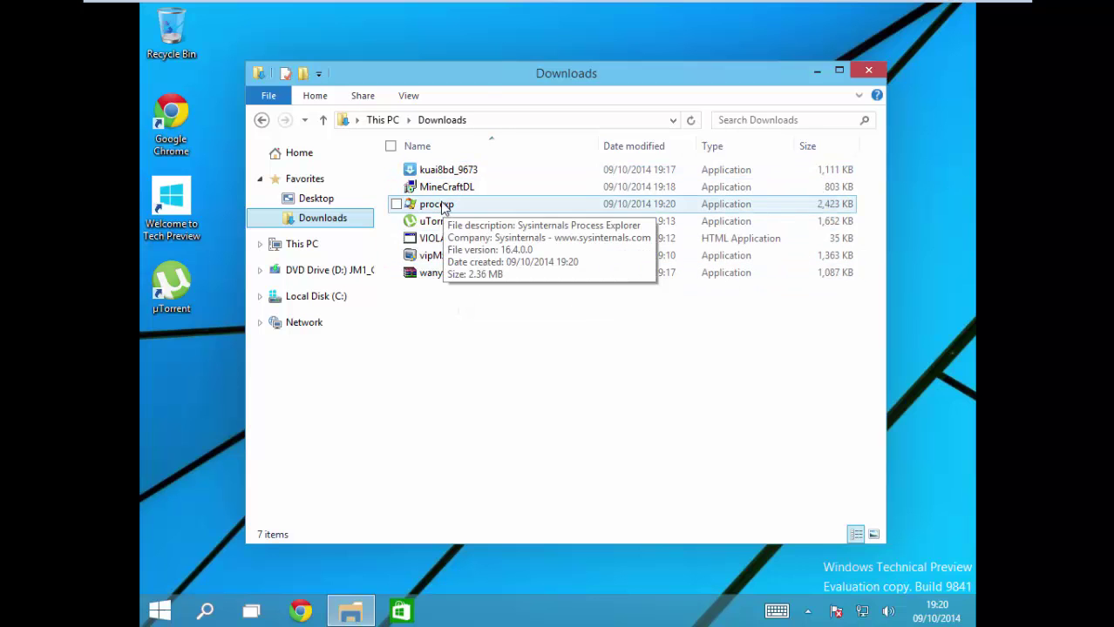
right_click(464, 204)
left_click(361, 231)
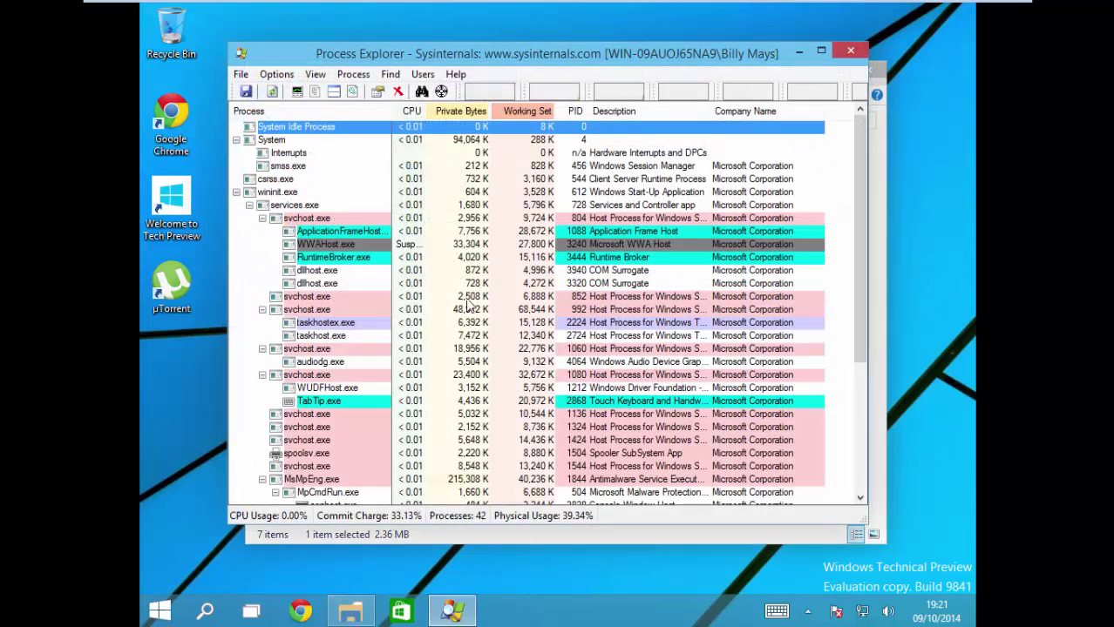
Step: Attempt Kill Process on csrss.exe, refused with access denied
left_click(318, 324)
scroll(338, 353, "down", 3)
scroll(338, 353, "down", 3)
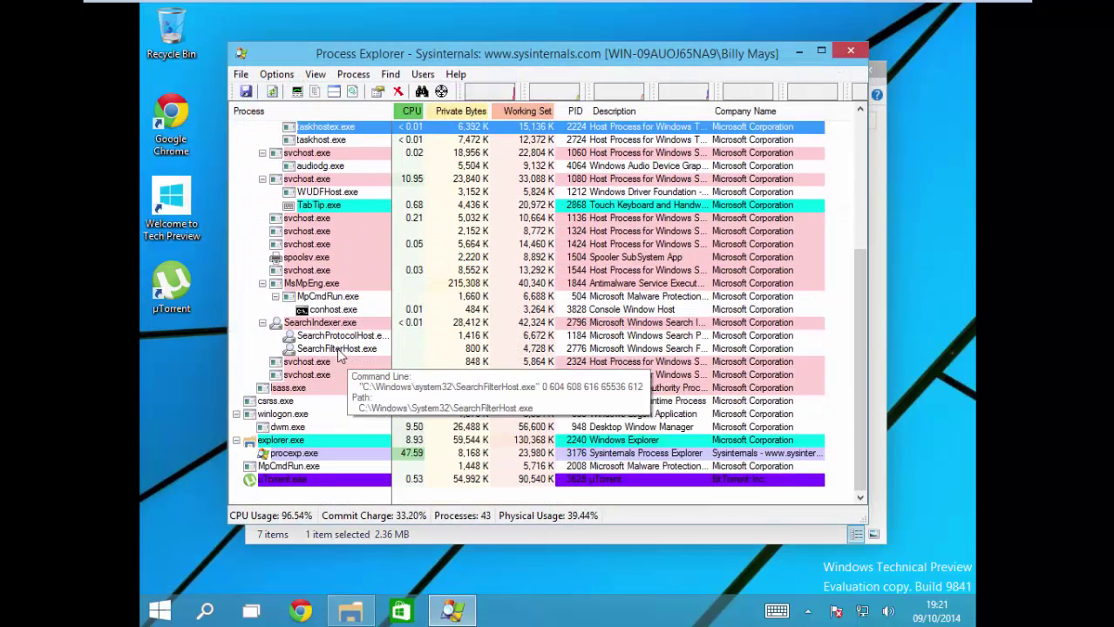
left_click(296, 374)
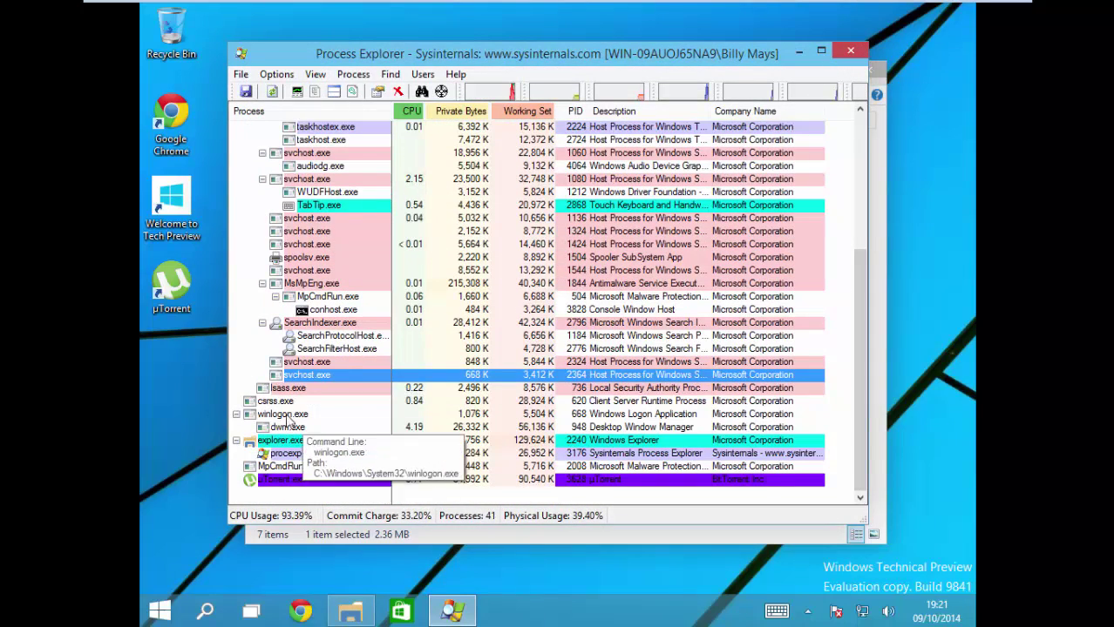
right_click(288, 401)
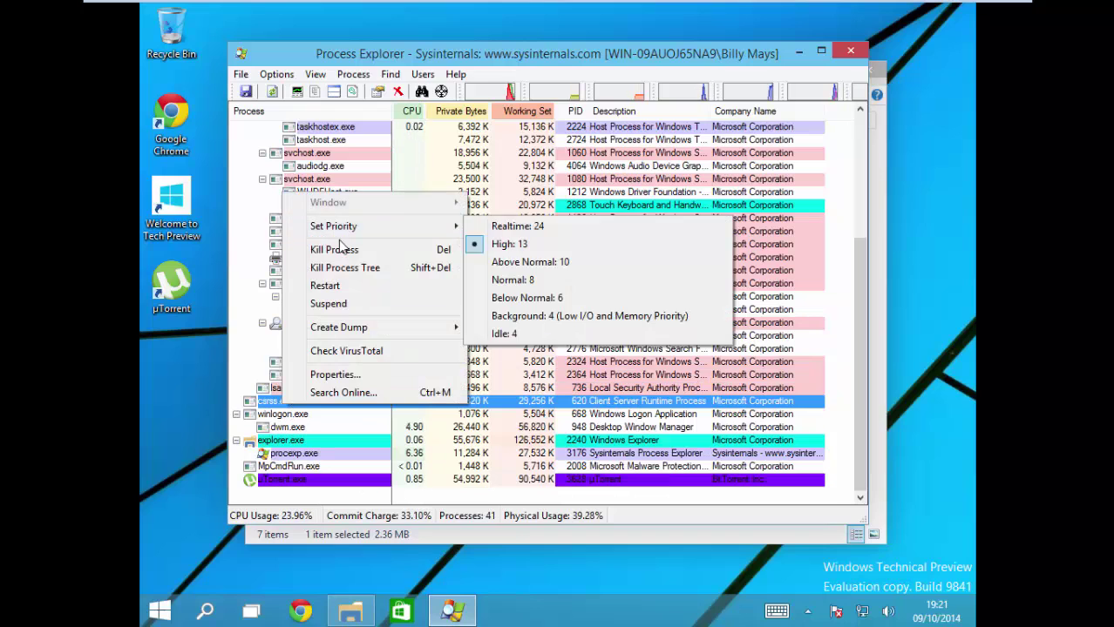
left_click(334, 250)
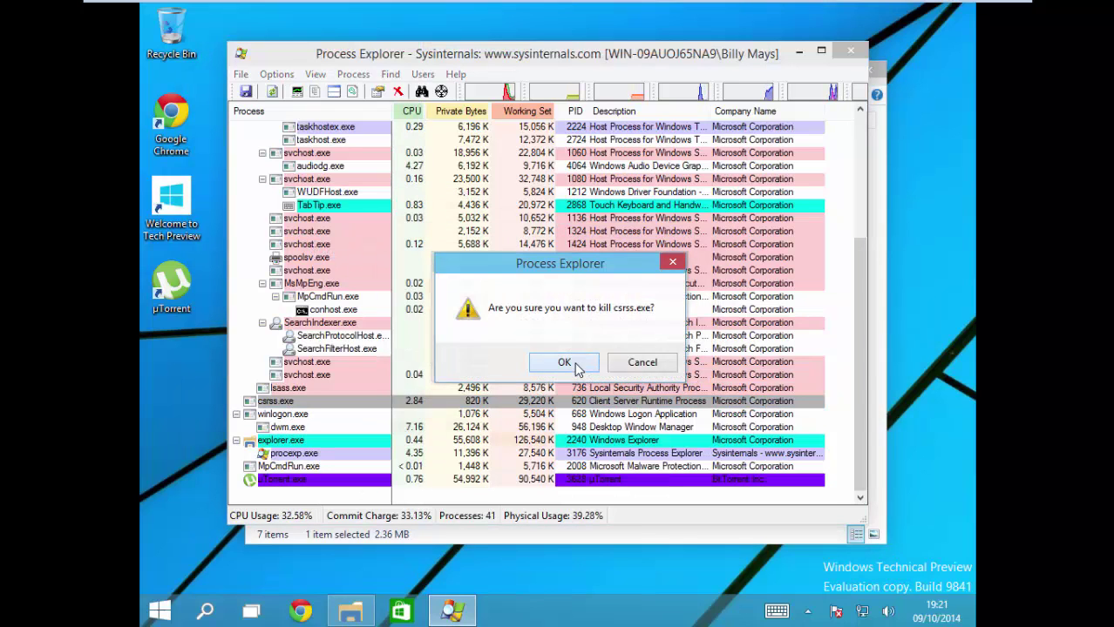
left_click(571, 366)
left_click(642, 362)
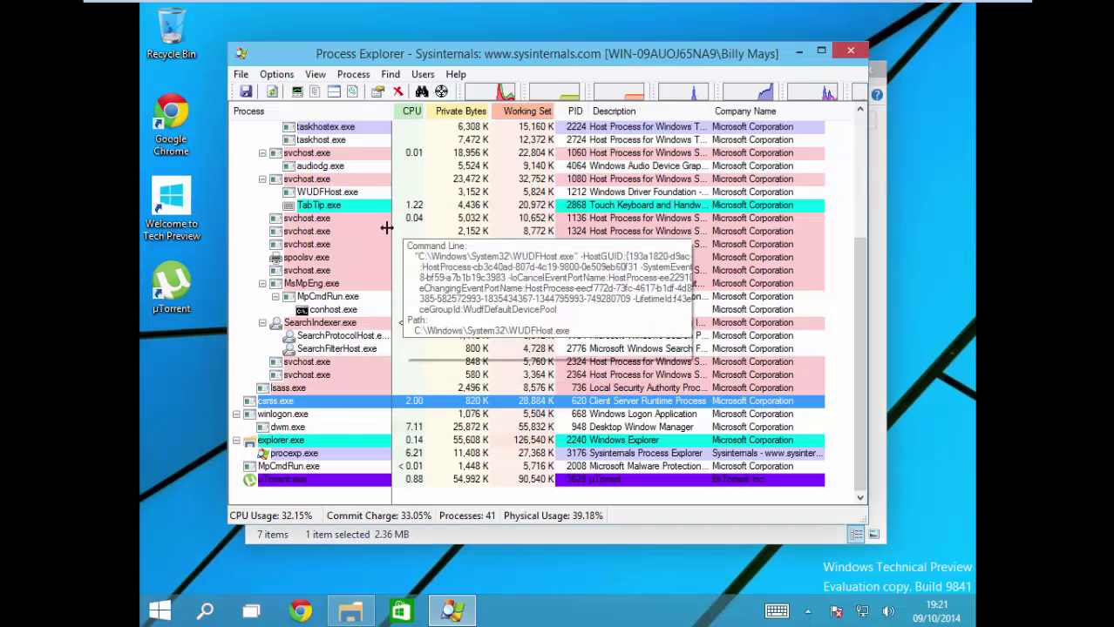
Step: Kill the µTorrent process, then close Process Explorer and the Downloads window
left_click(326, 456)
left_click(320, 478)
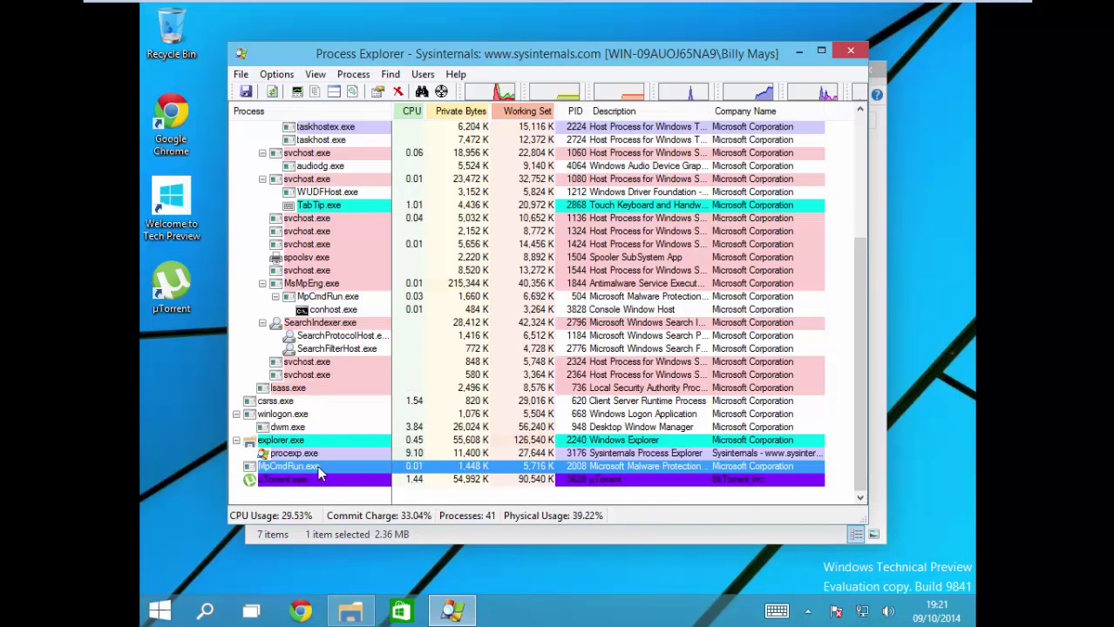
key("Delete")
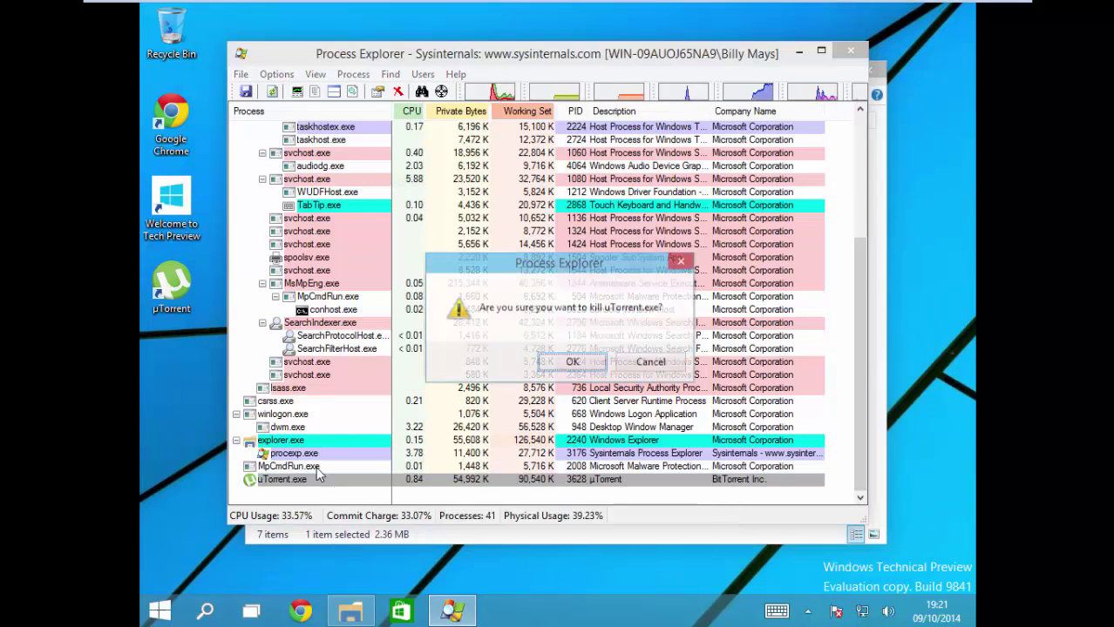
key("Return")
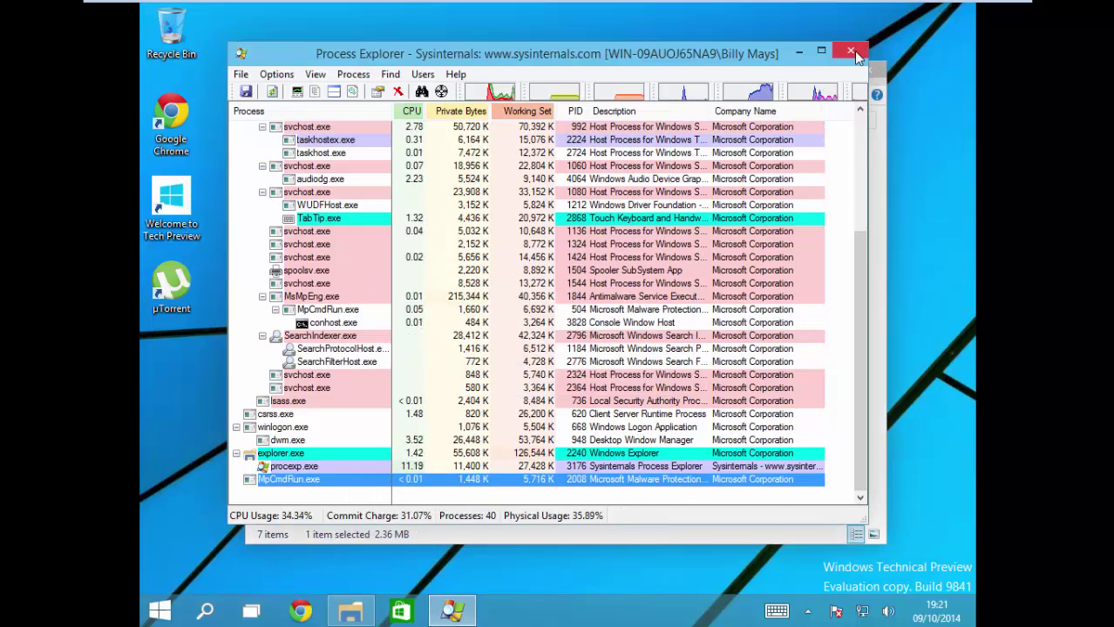
left_click(851, 51)
left_click(860, 77)
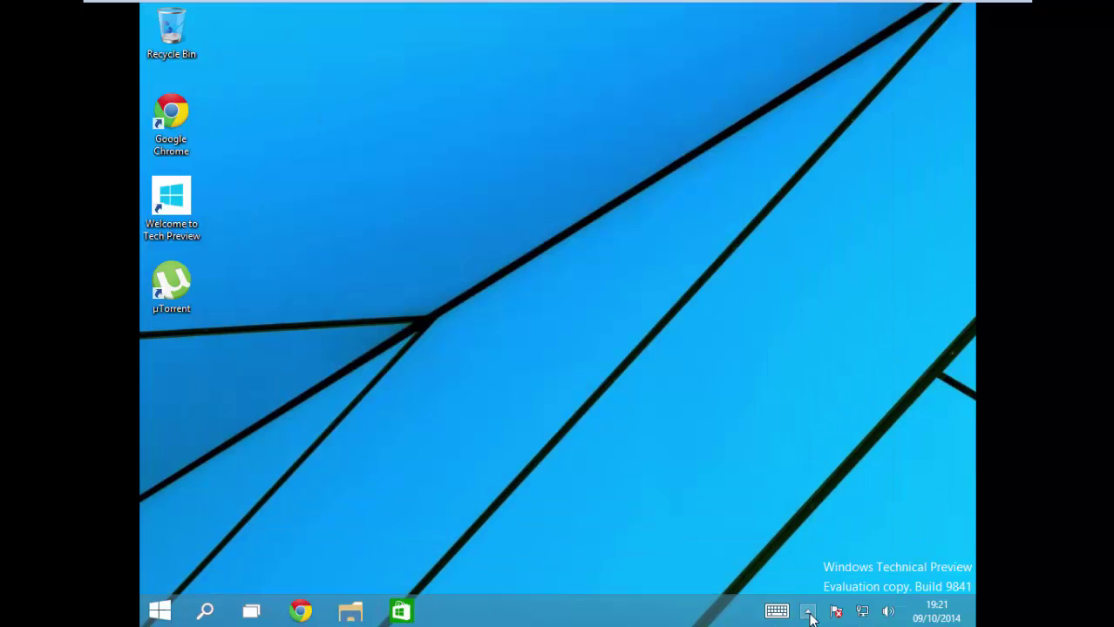
left_click(806, 612)
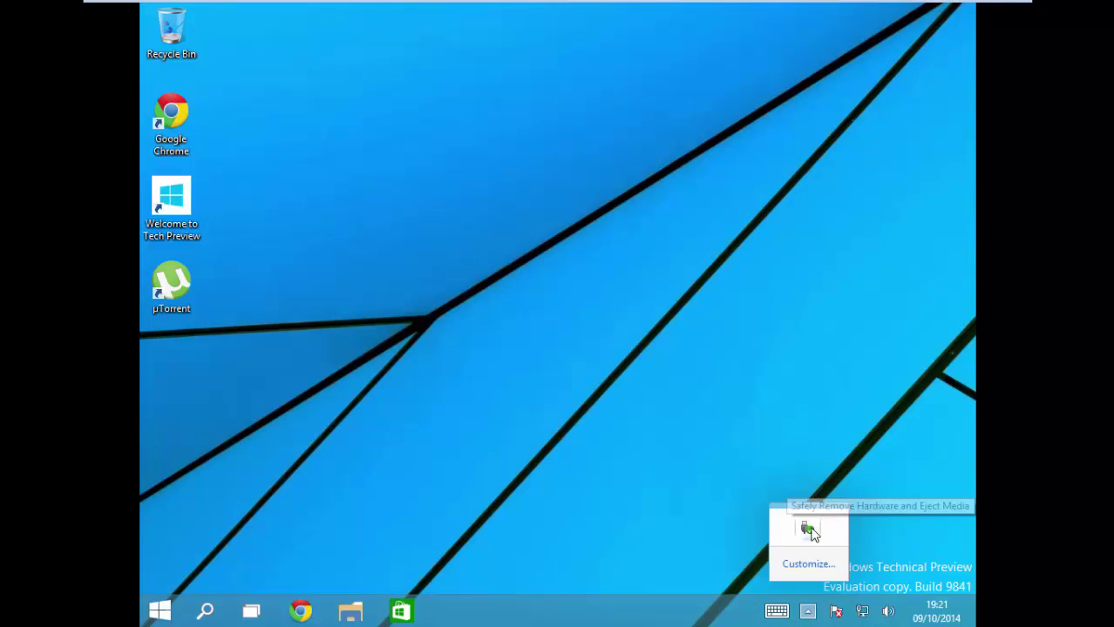
left_click(695, 515)
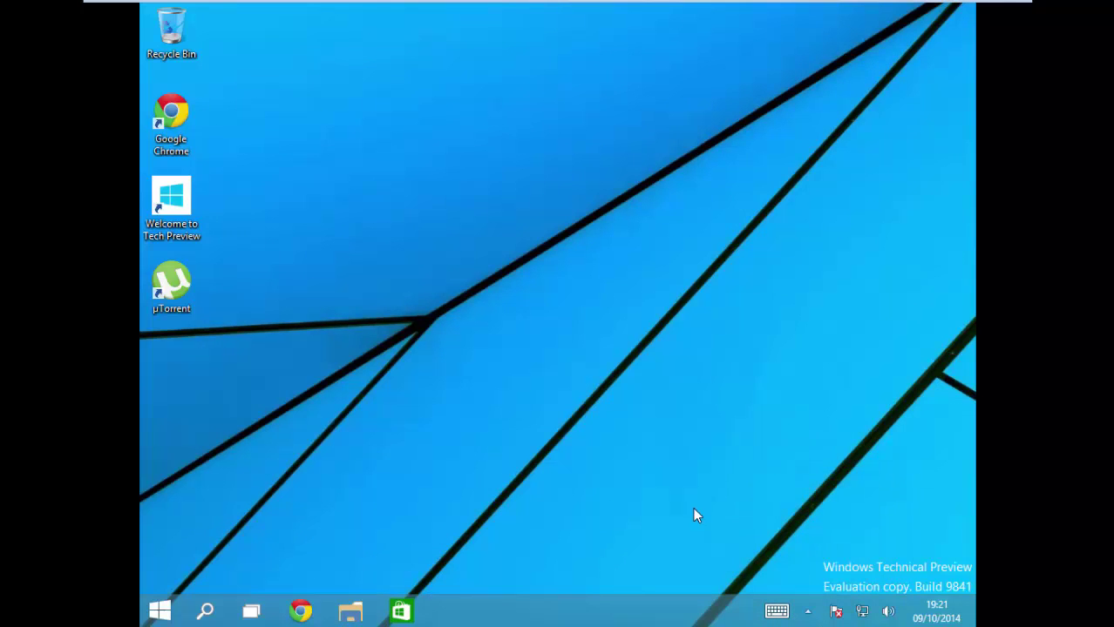
left_click(160, 610)
left_click(319, 546)
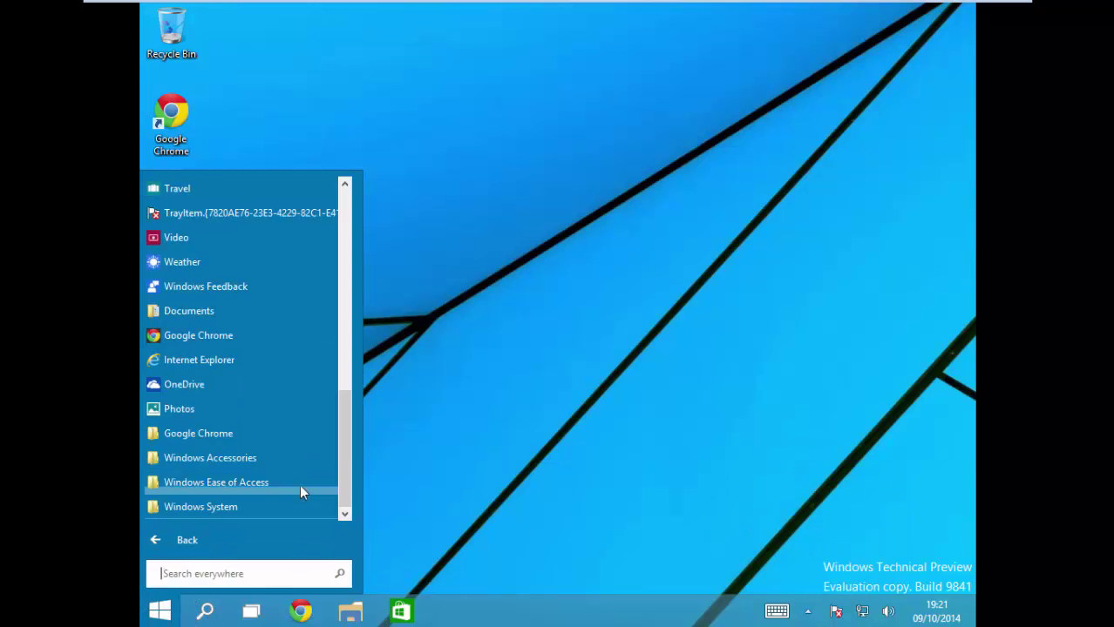
scroll(264, 327, "up", 10)
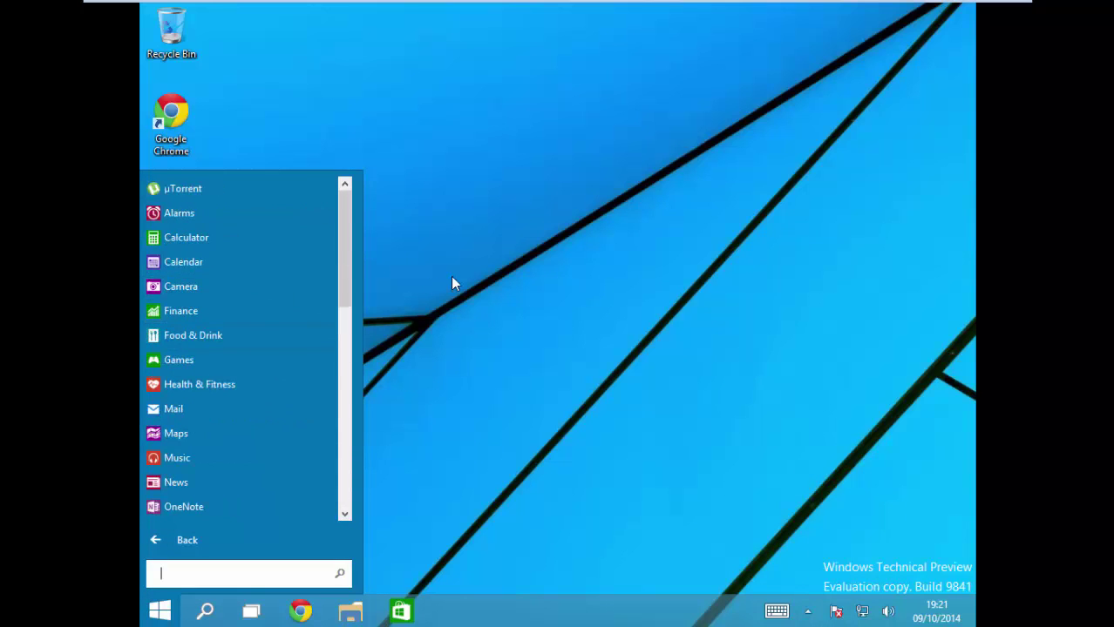
left_click(413, 285)
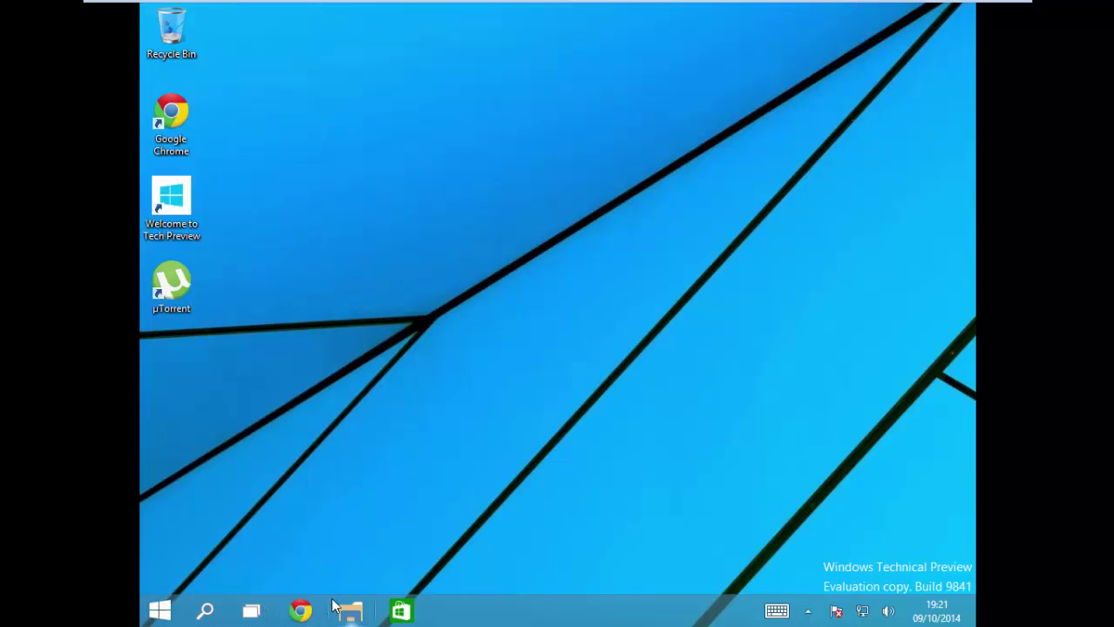
right_click(300, 610)
left_click(361, 551)
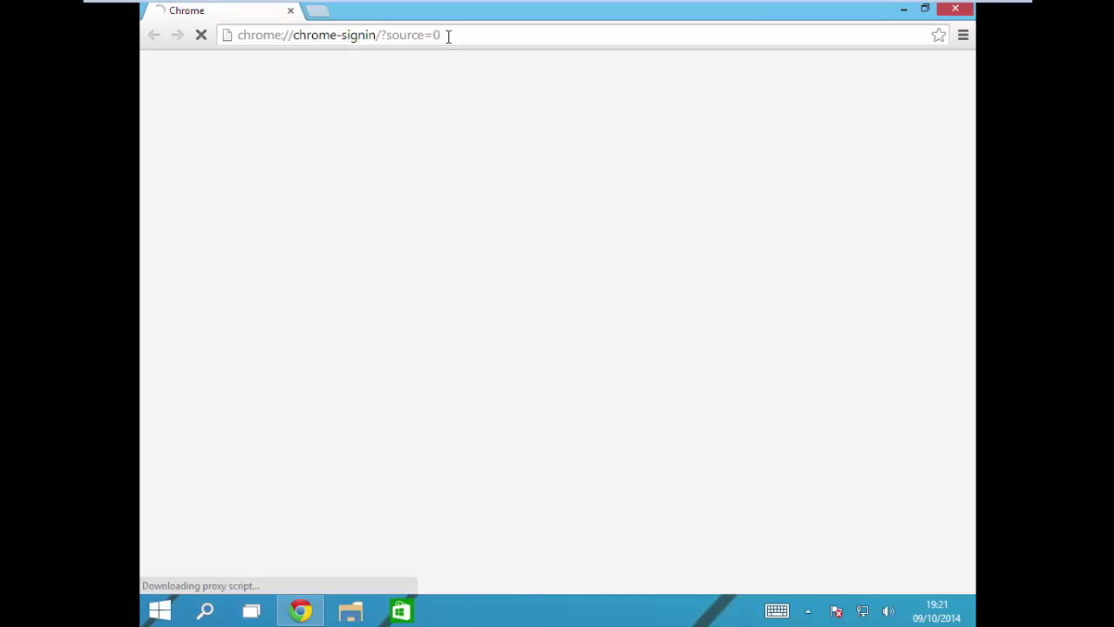
left_click(448, 35)
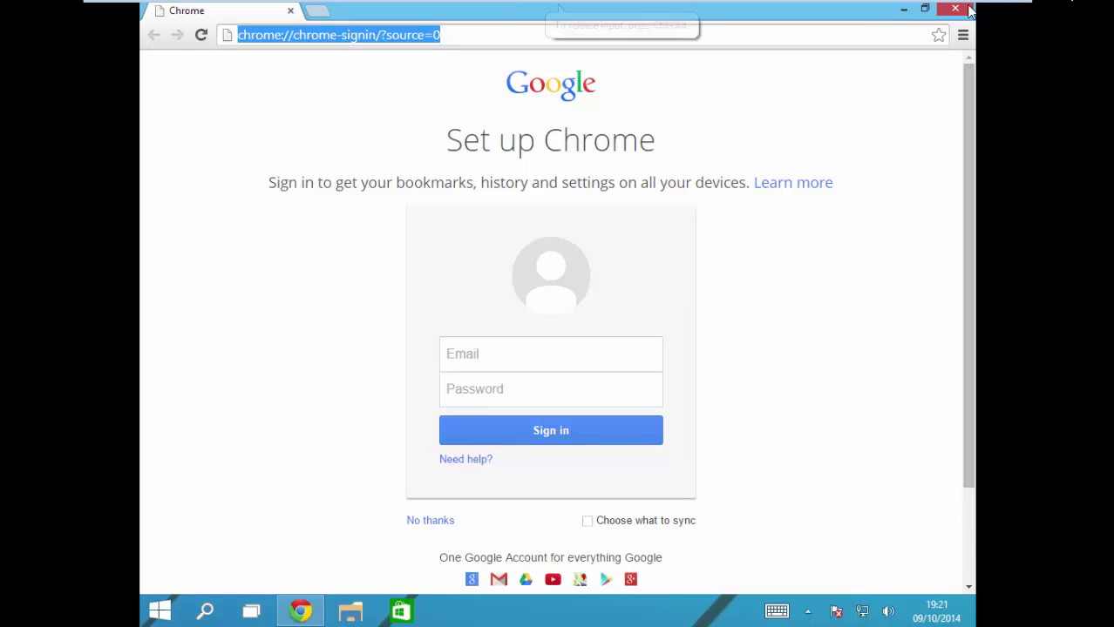
left_click(514, 8)
key("alt+F4")
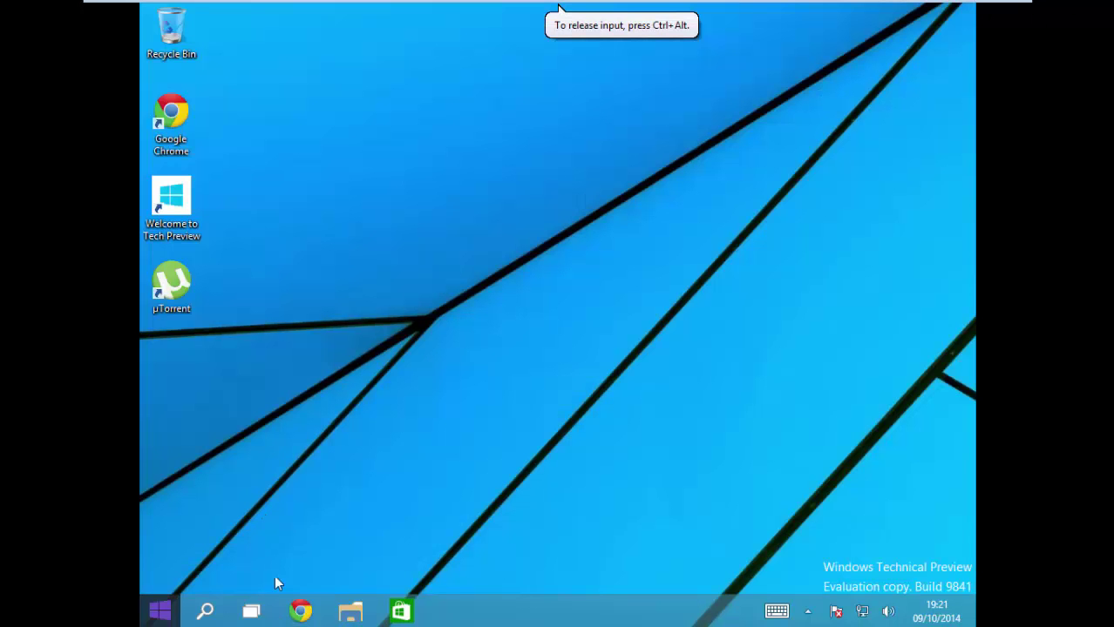
Step: Browse in File Explorer to the C:\Windows folder and look through its subfolders
left_click(350, 611)
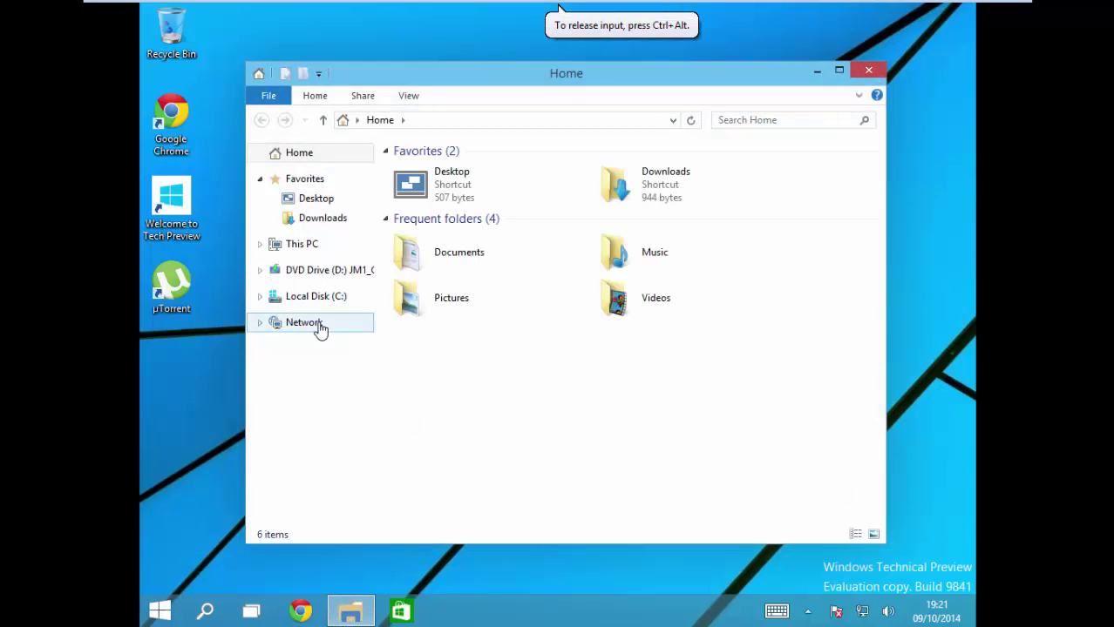
left_click(316, 322)
left_click(315, 299)
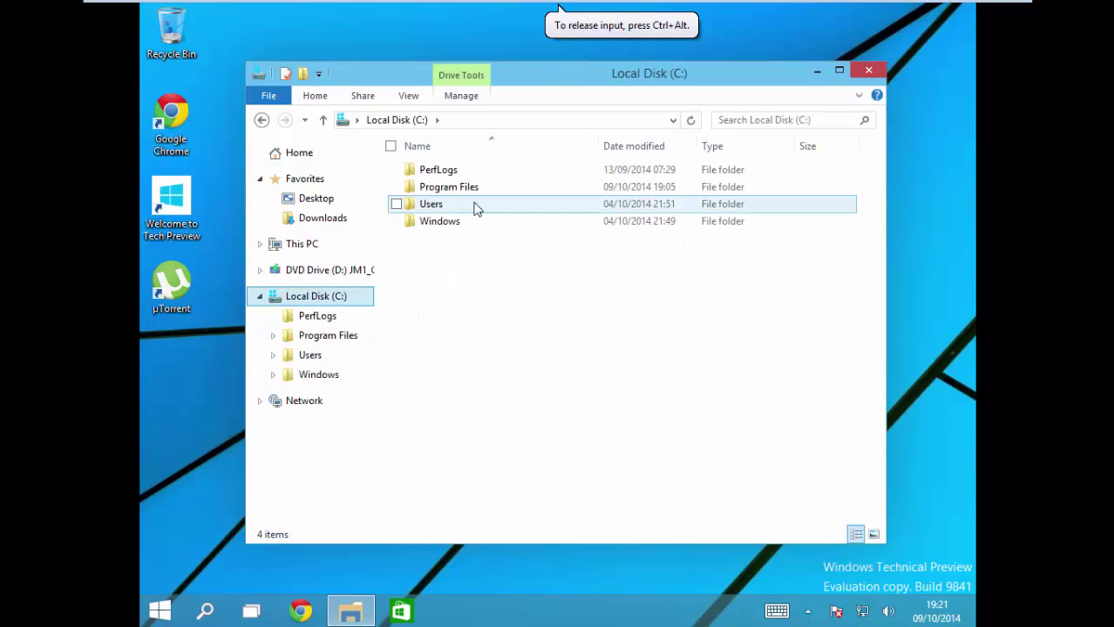
double_click(447, 223)
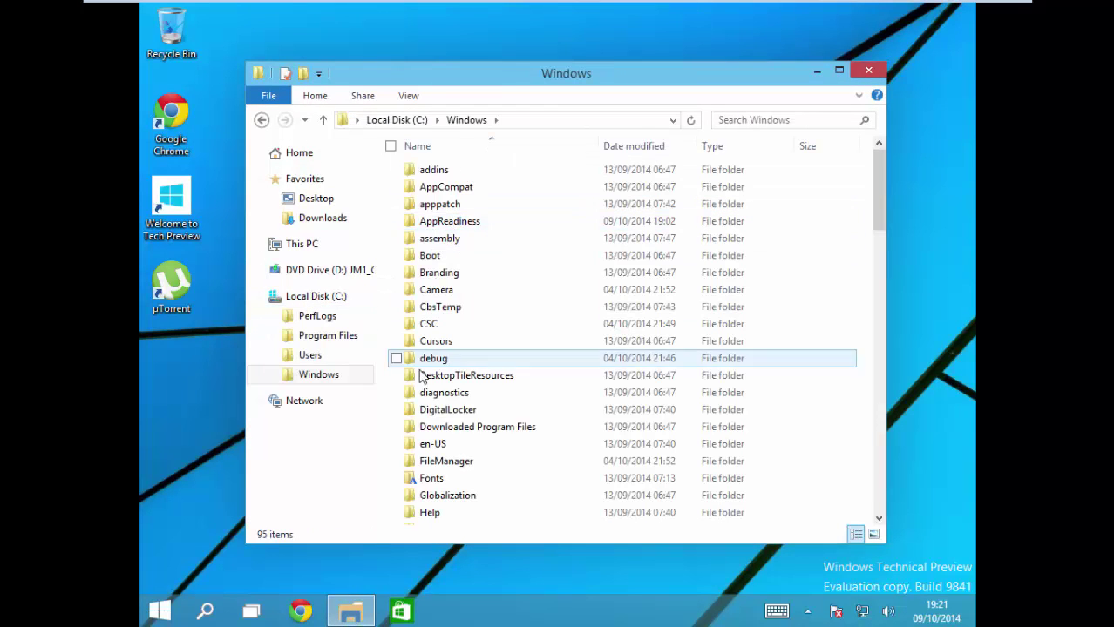
left_click(459, 357)
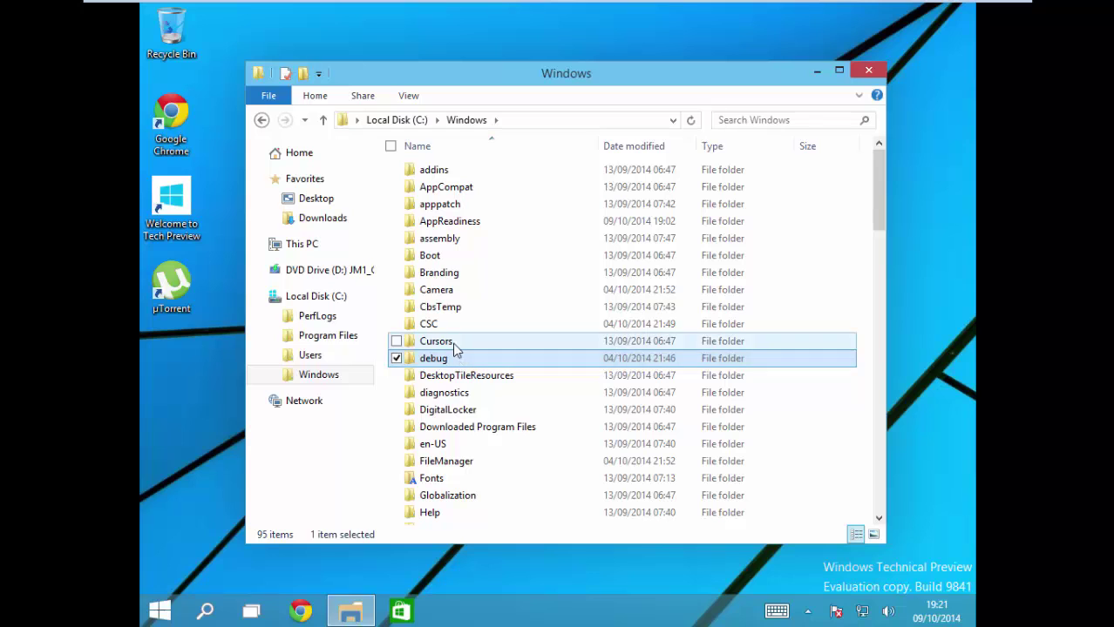
left_click(454, 342)
left_click(462, 410)
scroll(472, 427, "down", 4)
scroll(475, 427, "down", 2)
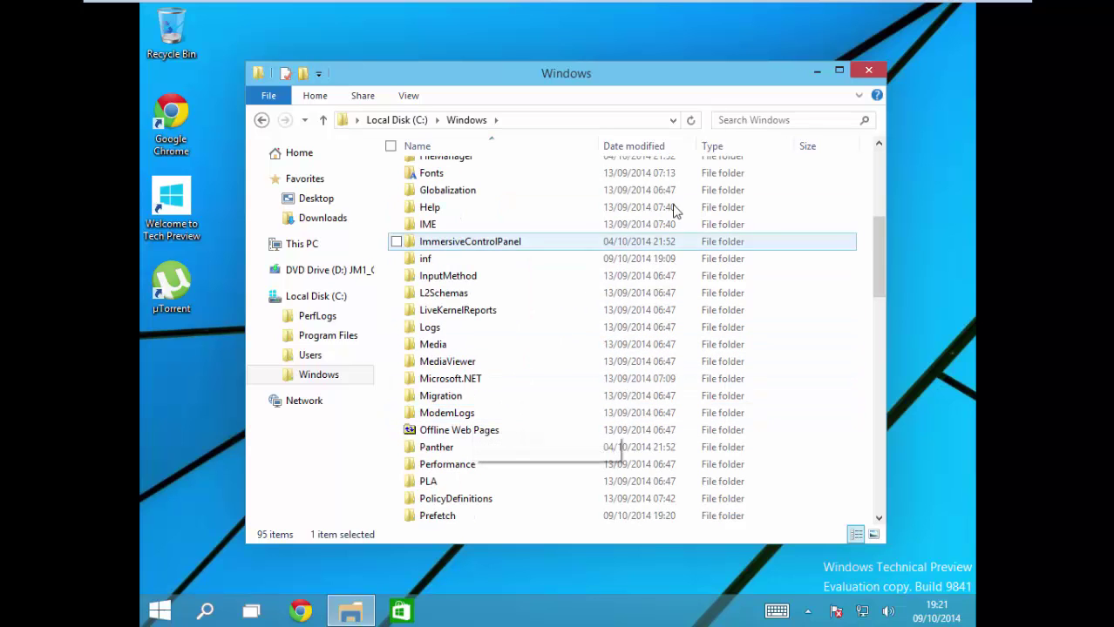
Step: Search the Windows folder for 'system' and open System32 from the results
left_click(734, 120)
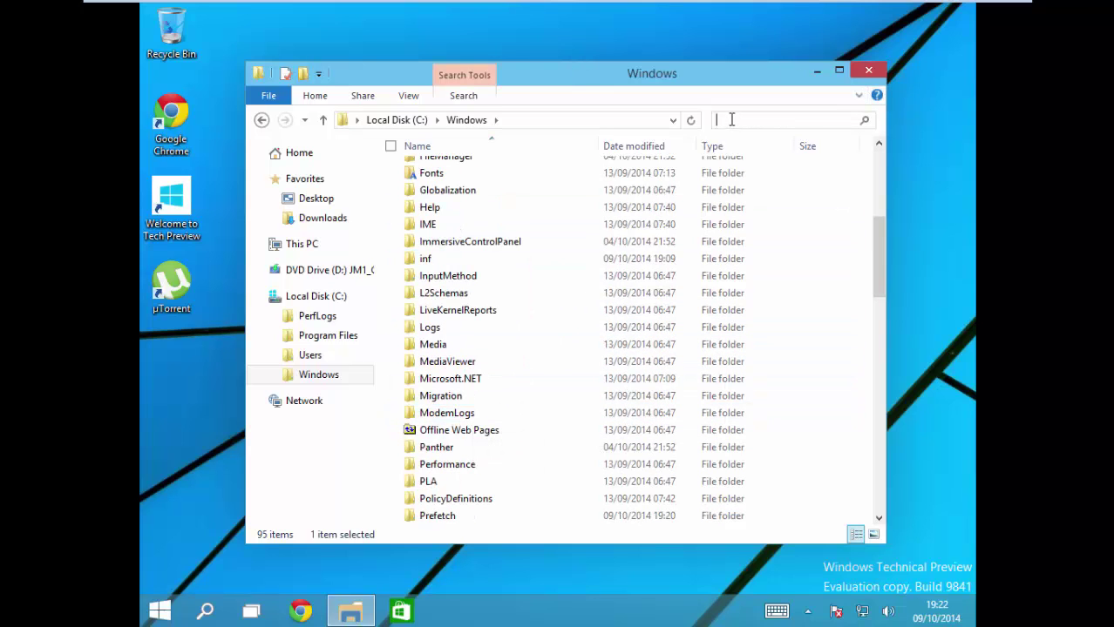
type("syte")
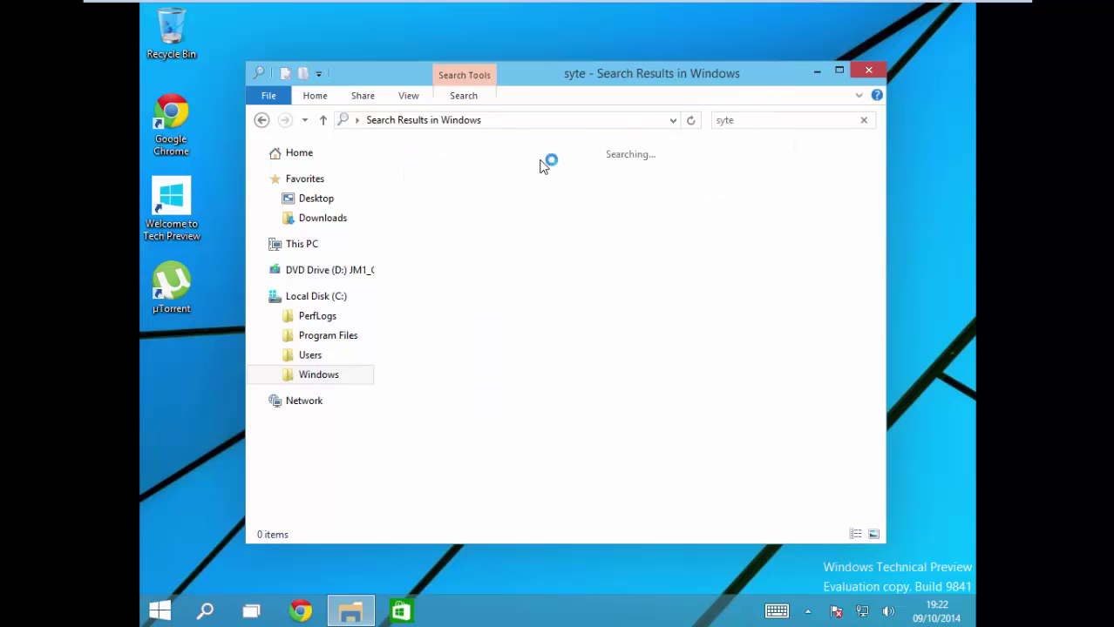
key("BackSpace")
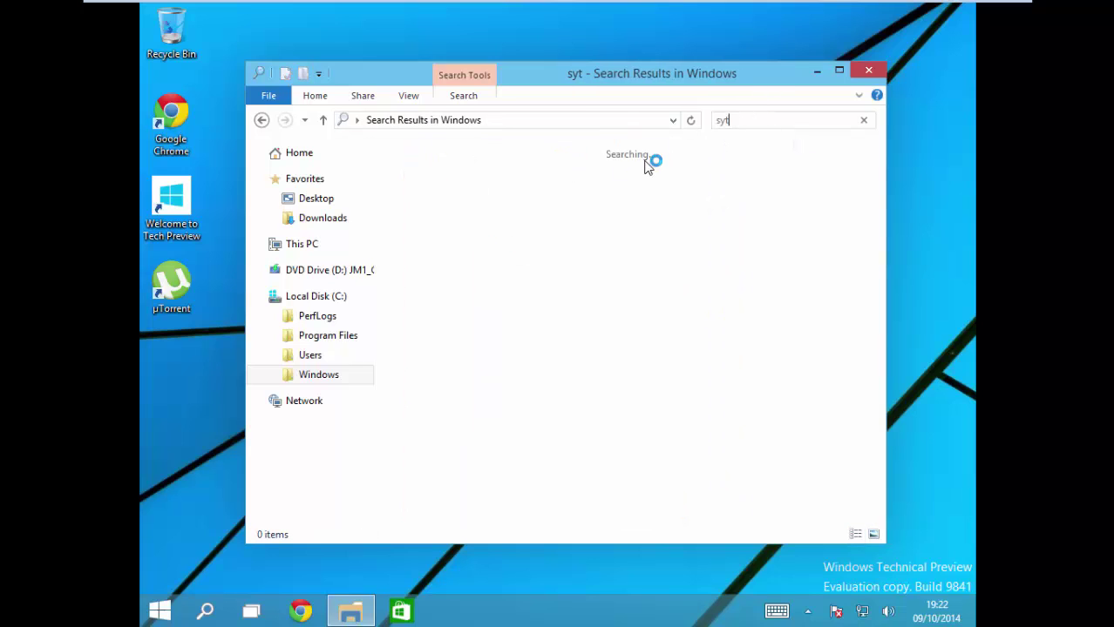
key("BackSpace")
type("stem")
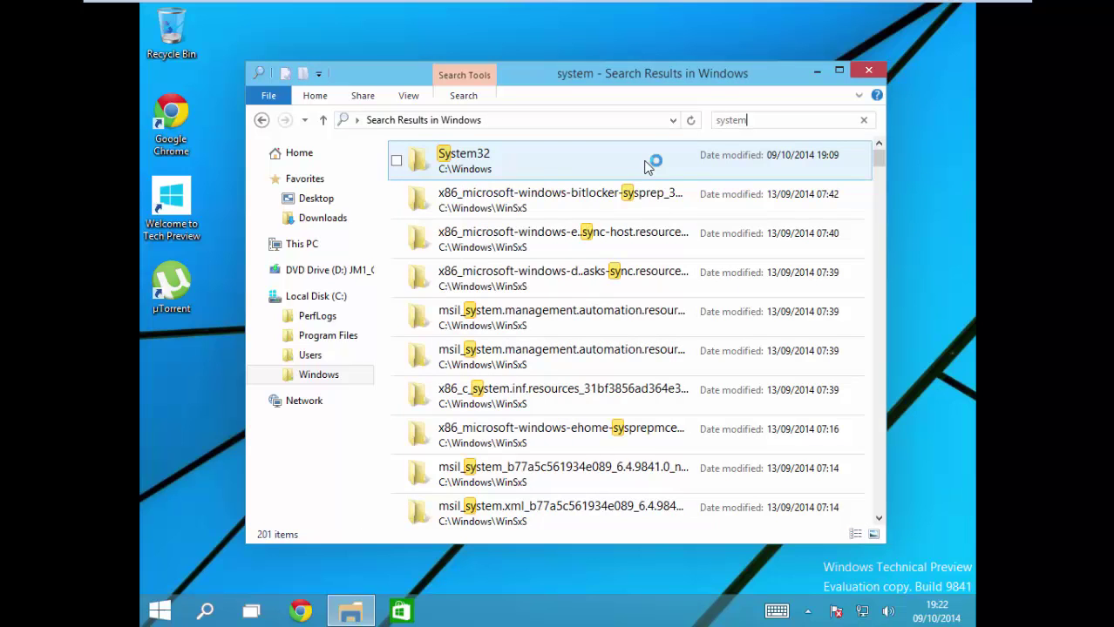
left_click(610, 166)
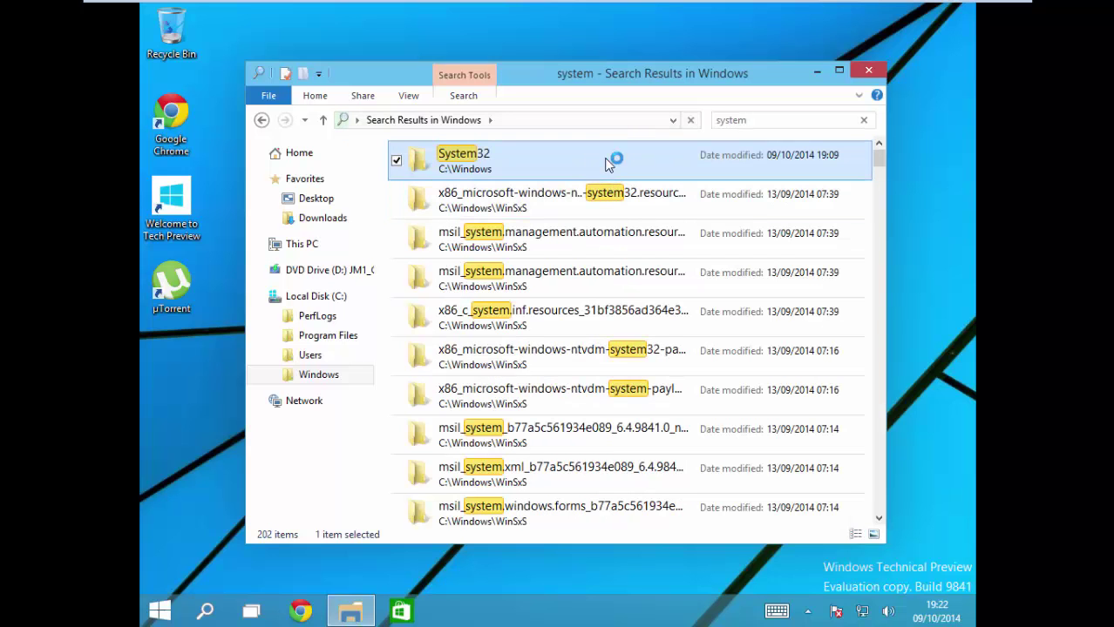
double_click(608, 166)
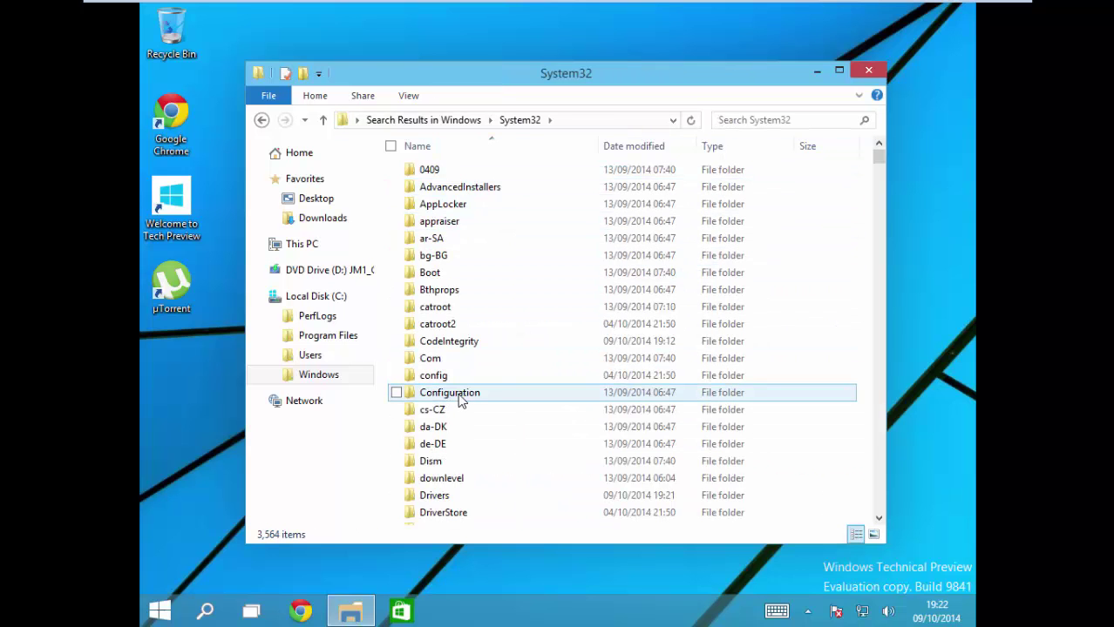
Step: Scroll through System32 and search it for 'font'
scroll(469, 397, "down", 3)
scroll(469, 396, "down", 12)
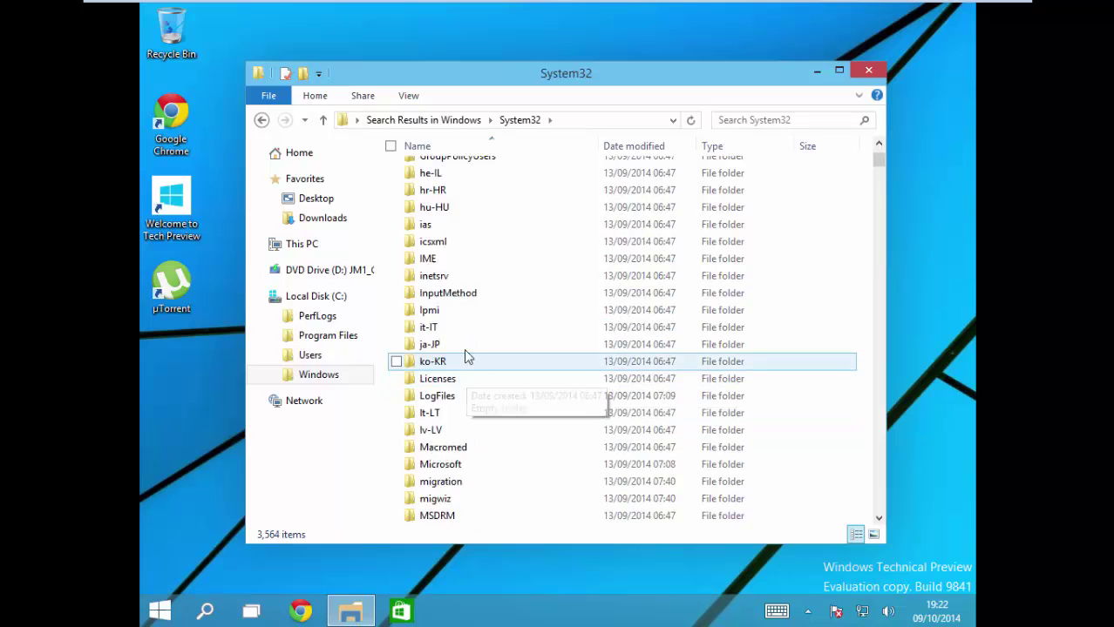
scroll(466, 348, "down", 1)
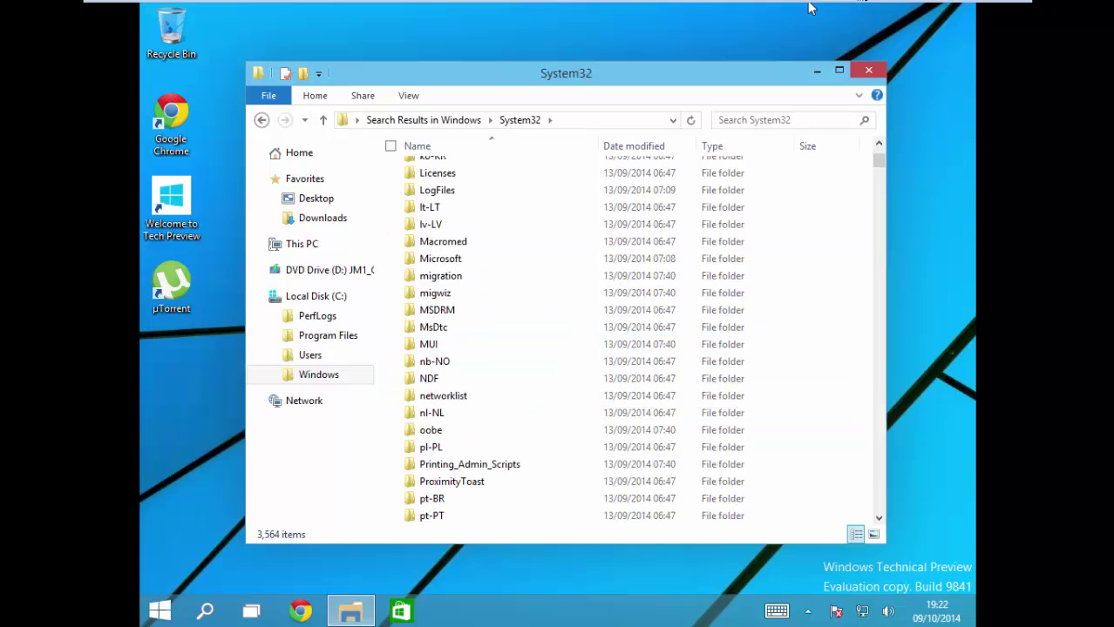
left_click(793, 120)
type("font")
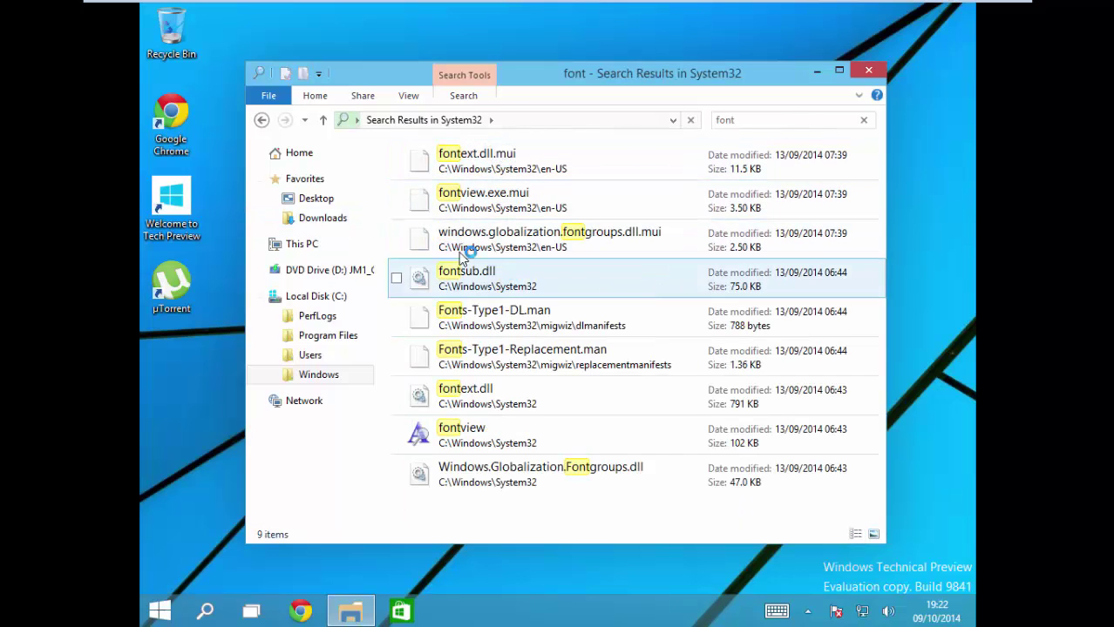
Step: Return to System32, then reopen it from the 'system' search results
left_click(260, 121)
left_click(505, 241)
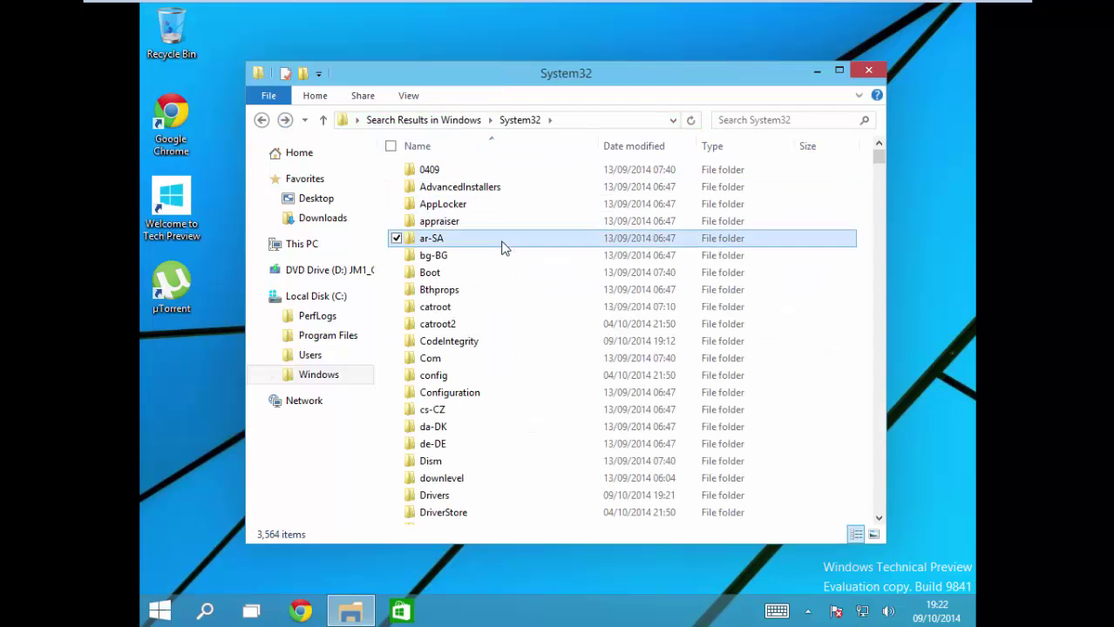
scroll(540, 358, "down", 14)
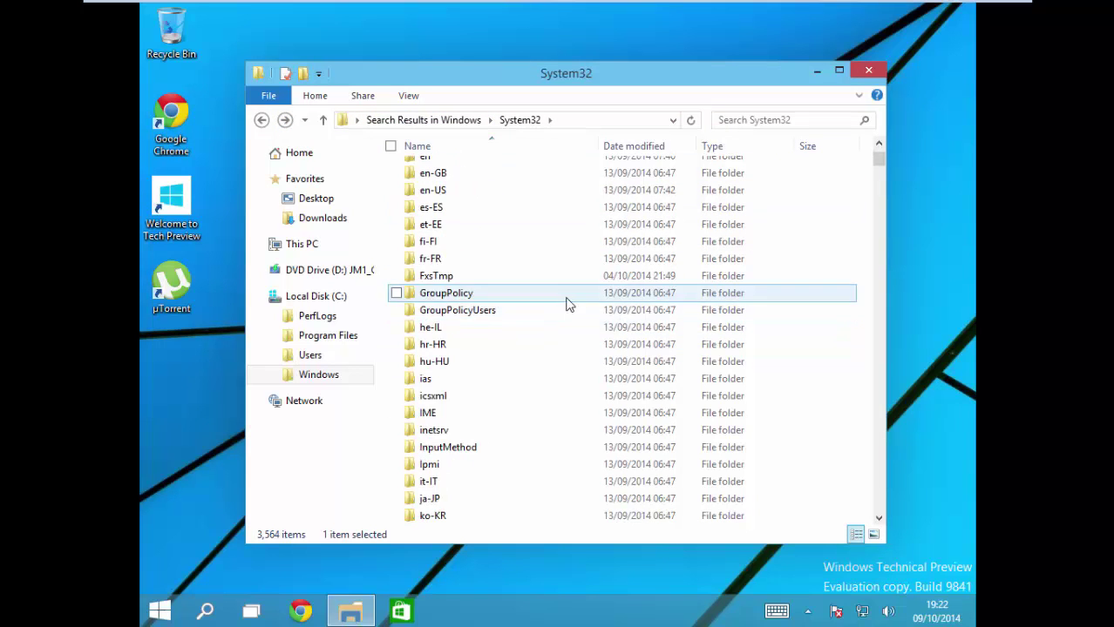
left_click(261, 120)
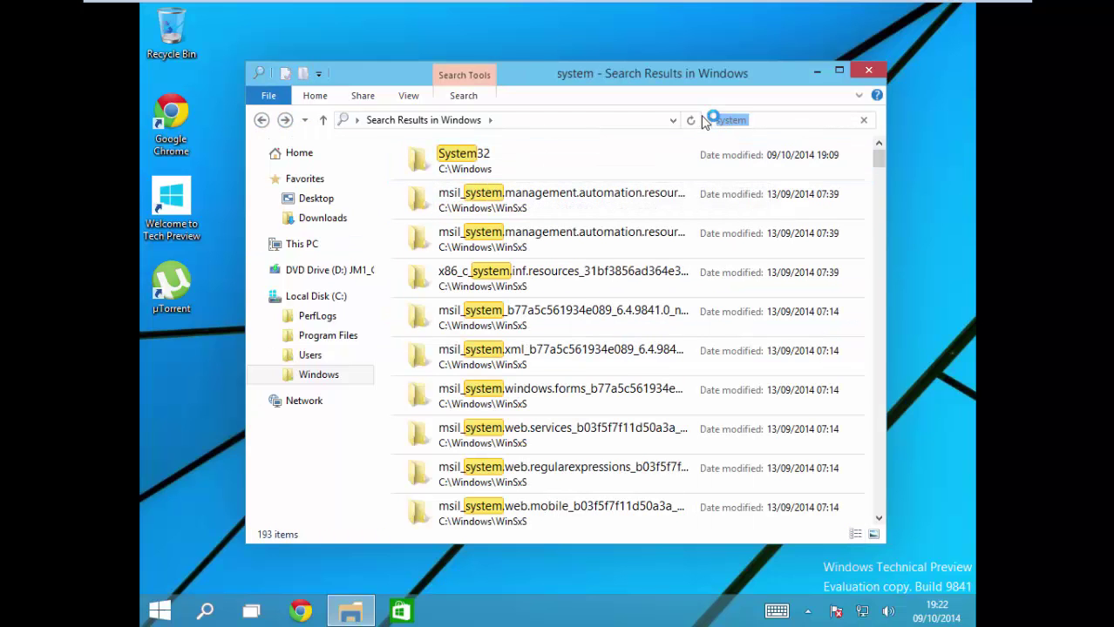
double_click(516, 157)
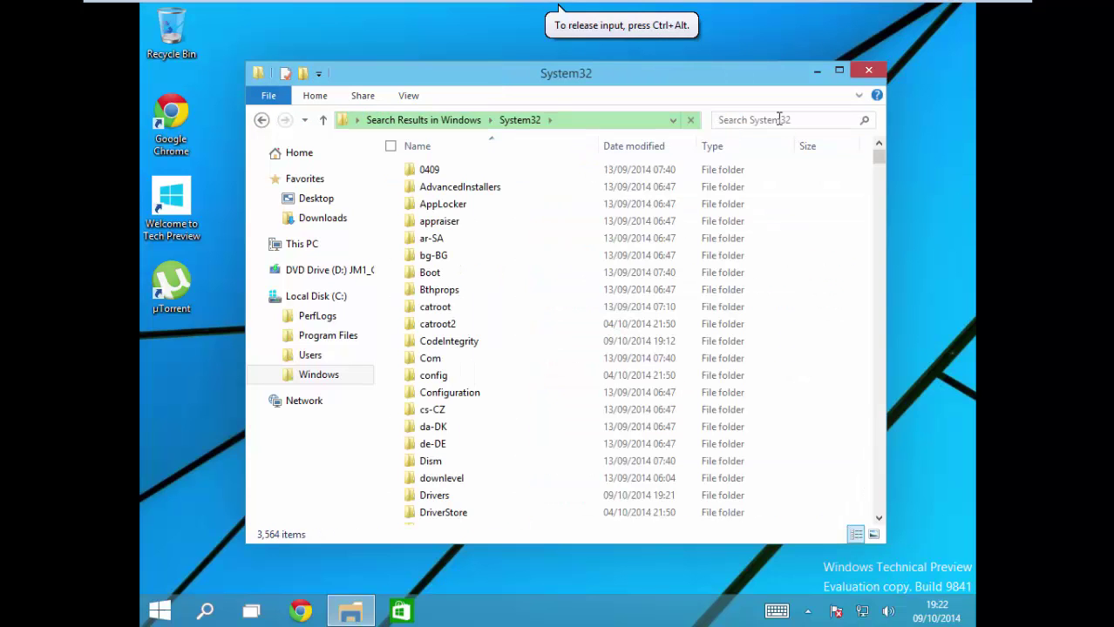
Step: Jump through System32's entries by letter and select the esentprf.dll file
key("f")
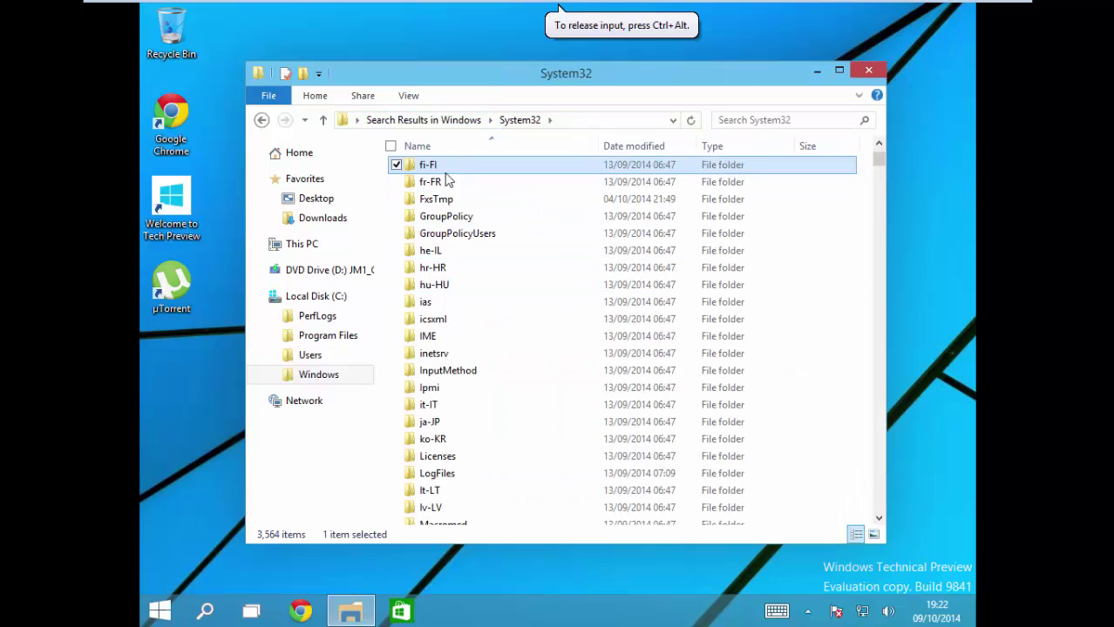
scroll(447, 179, "up", 2)
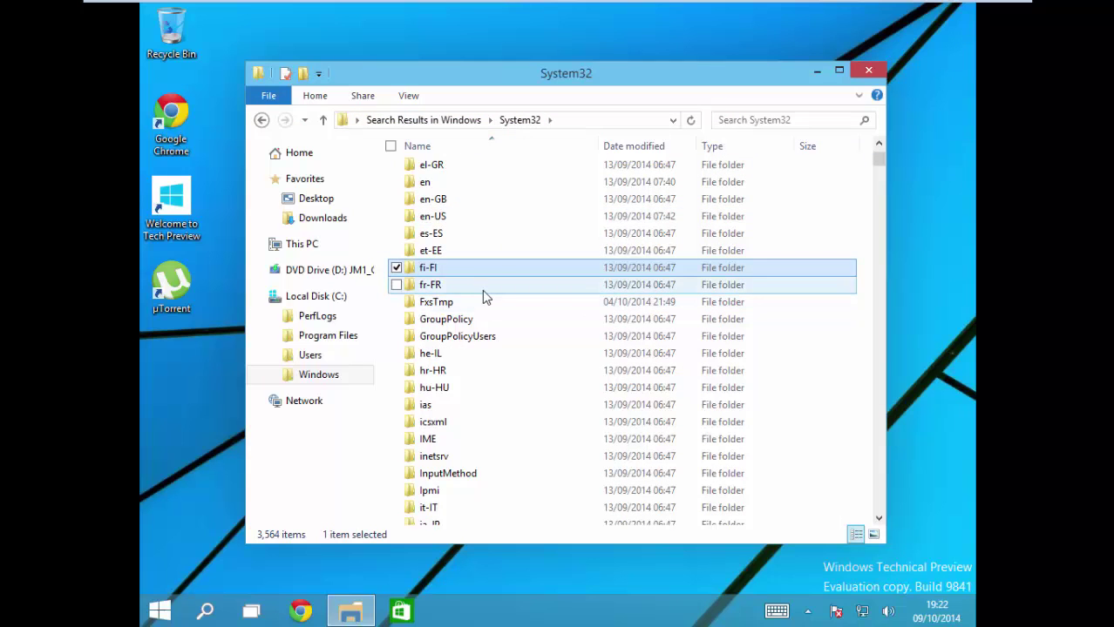
key("o")
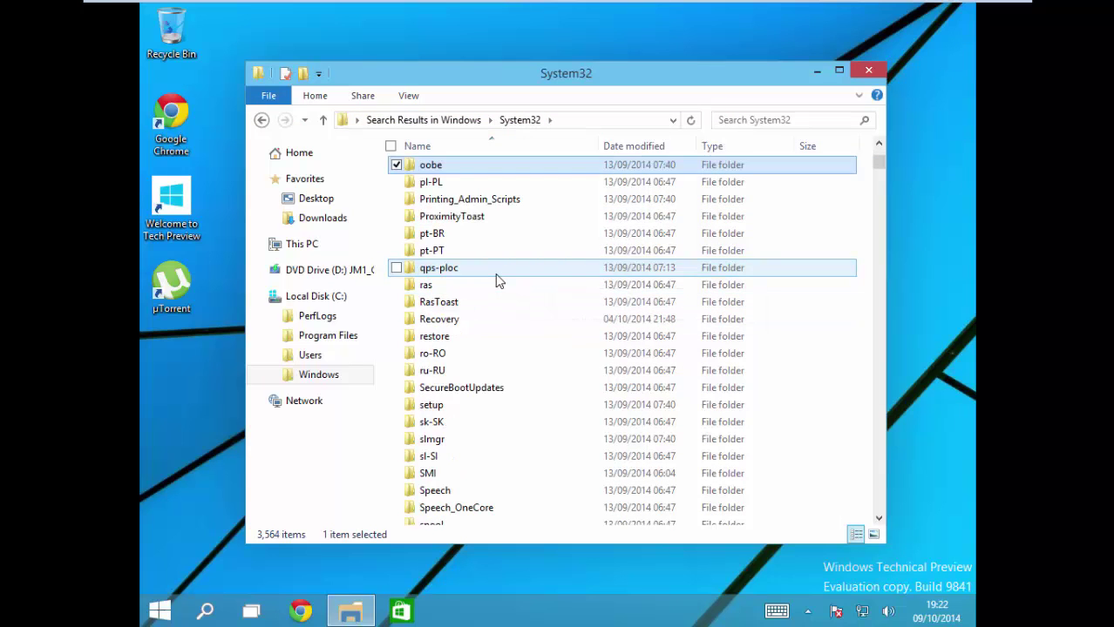
key("f")
scroll(475, 277, "up", 9)
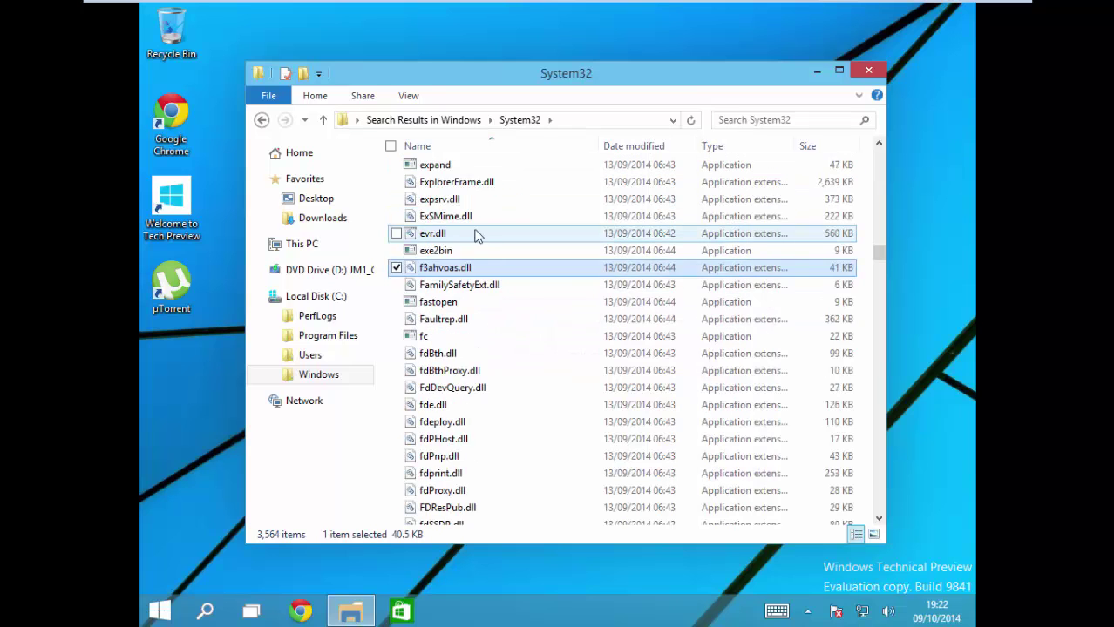
left_click(452, 271)
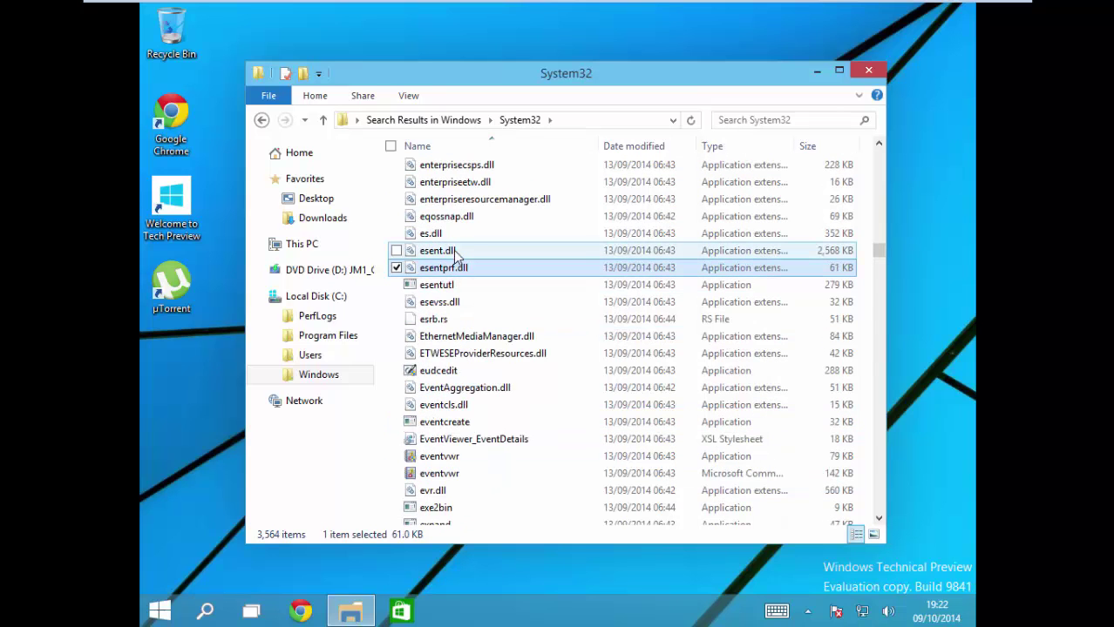
Step: Recycle all 14,481 System32 items past the permission prompts, then switch to Chrome
key("ctrl+a")
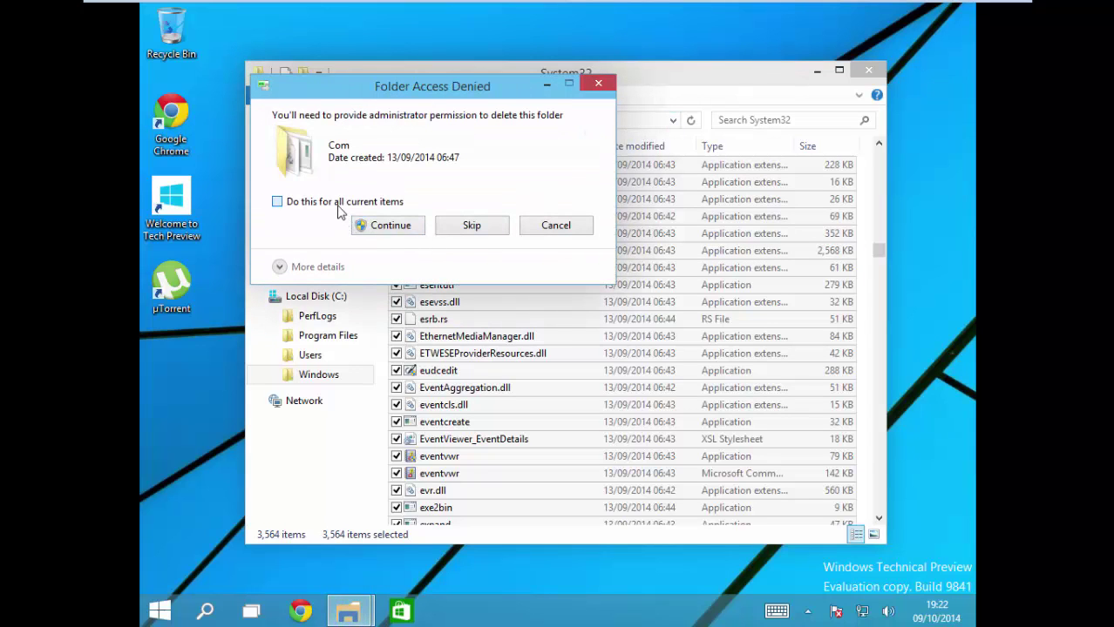
left_click(389, 228)
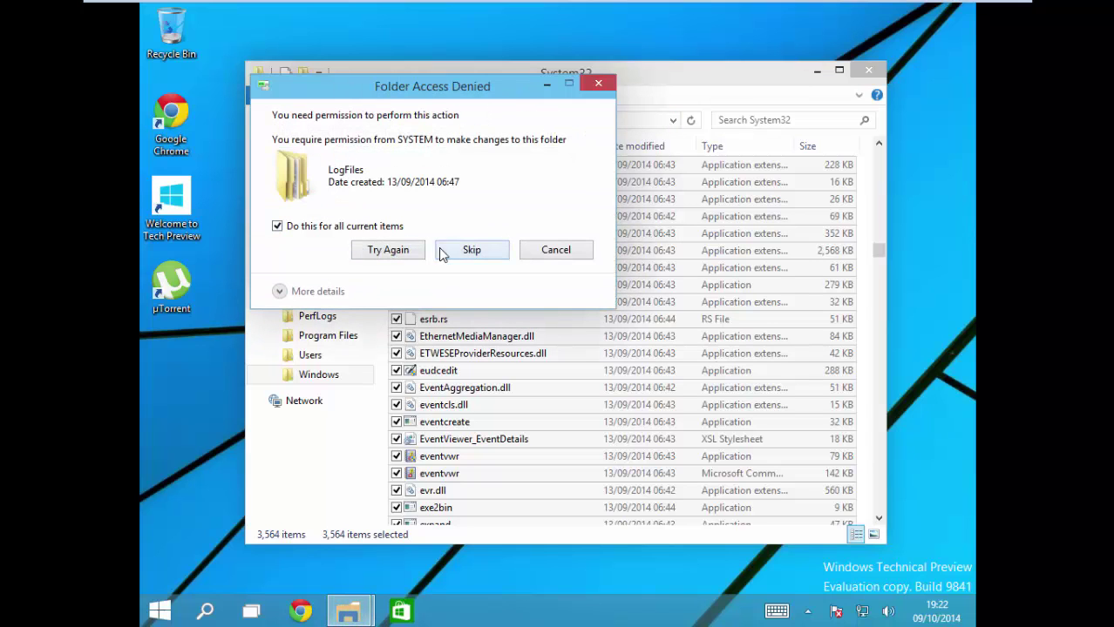
left_click(447, 250)
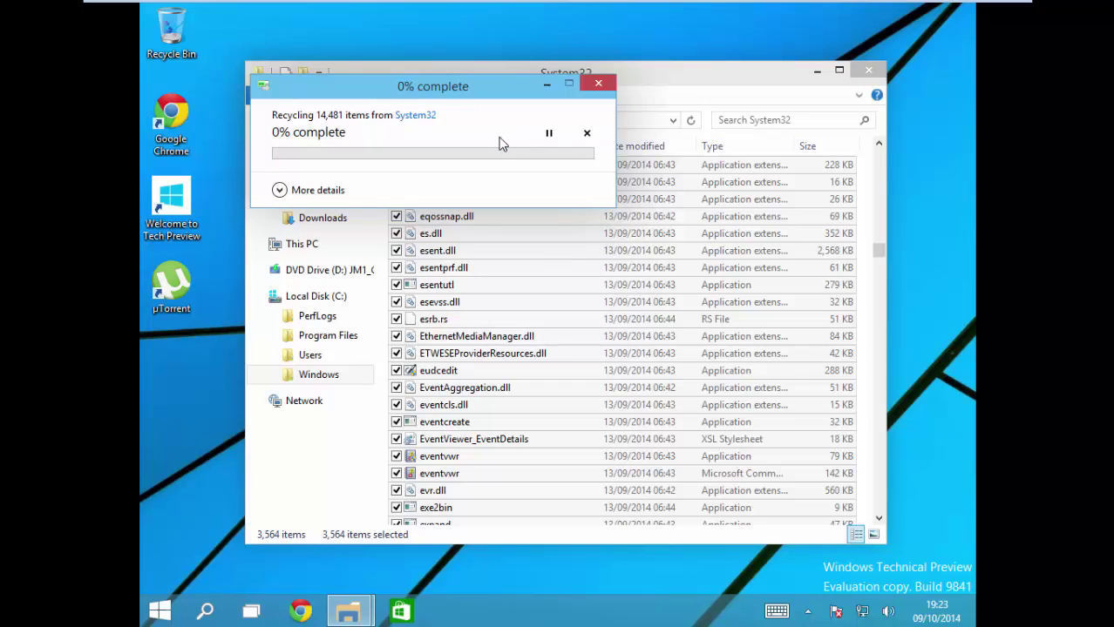
left_click(317, 192)
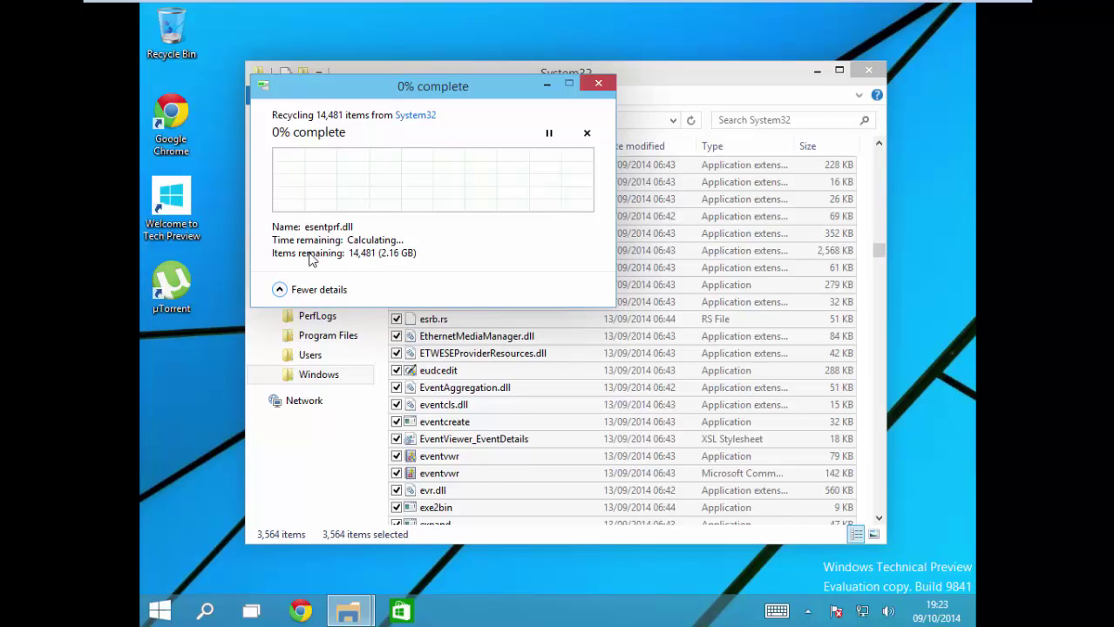
left_click(297, 613)
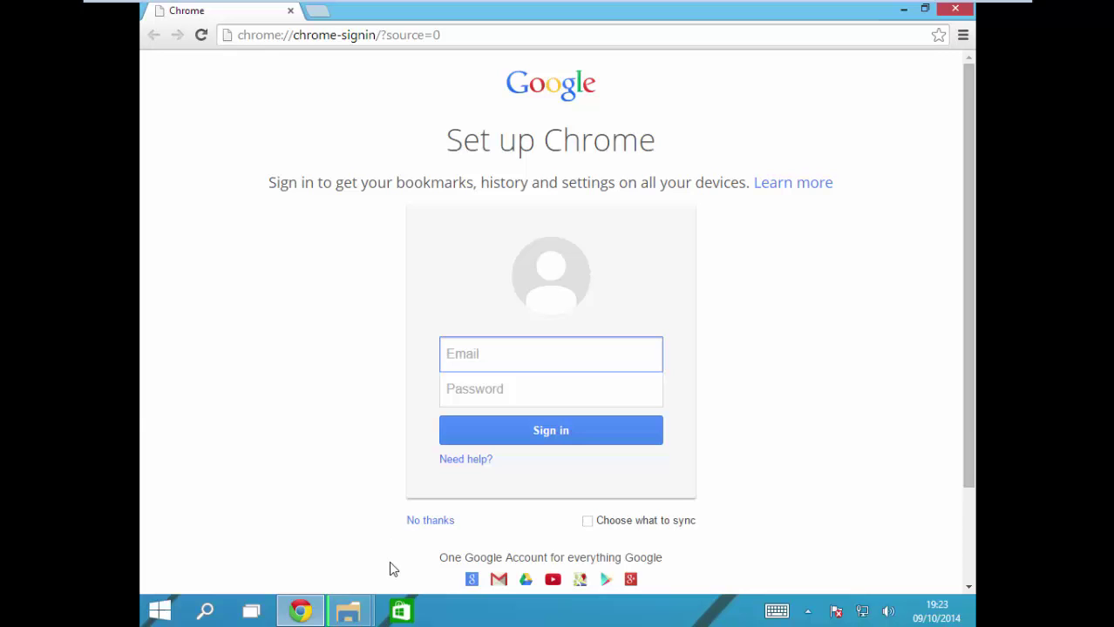
Step: Keep System32 recycling going past the in-use folder and esentprf.dll, then close Chrome
mouse_move(353, 610)
left_click(459, 551)
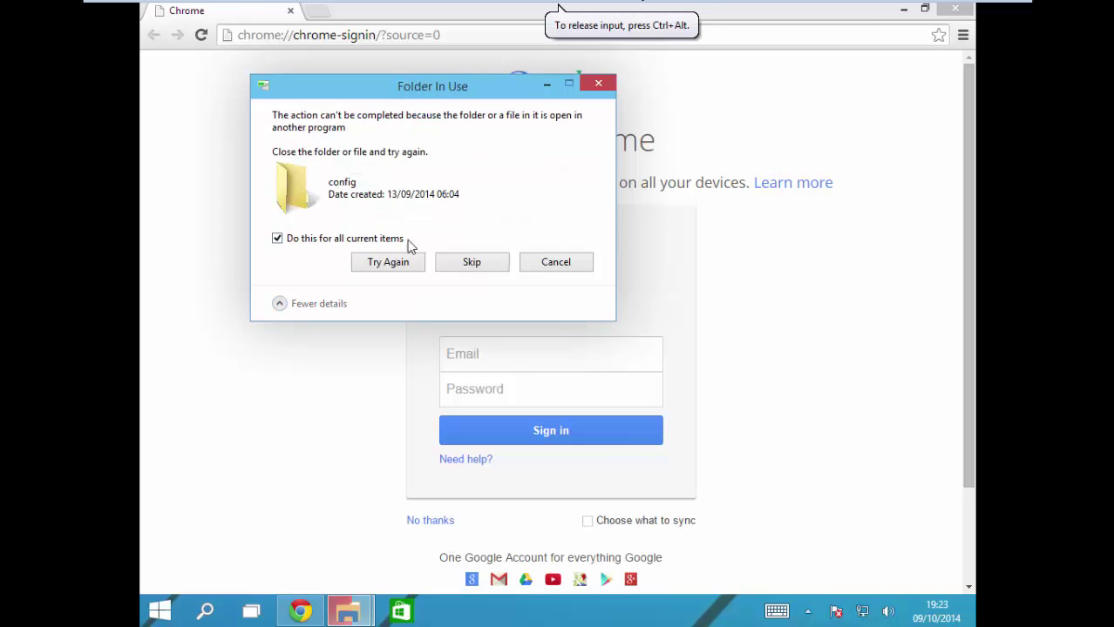
left_click(469, 263)
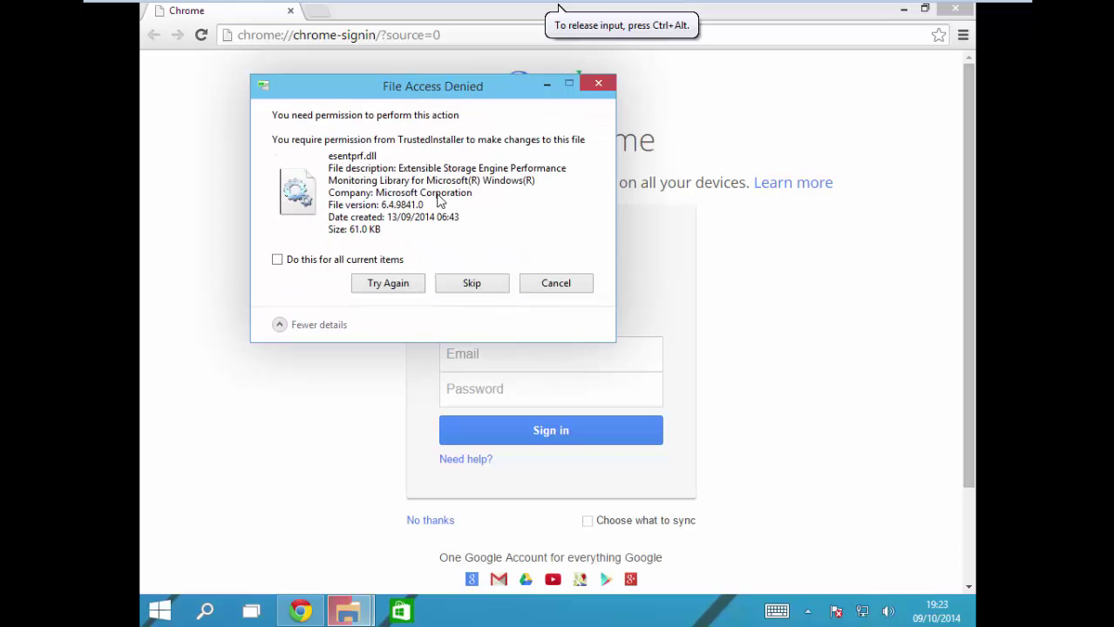
left_click(382, 277)
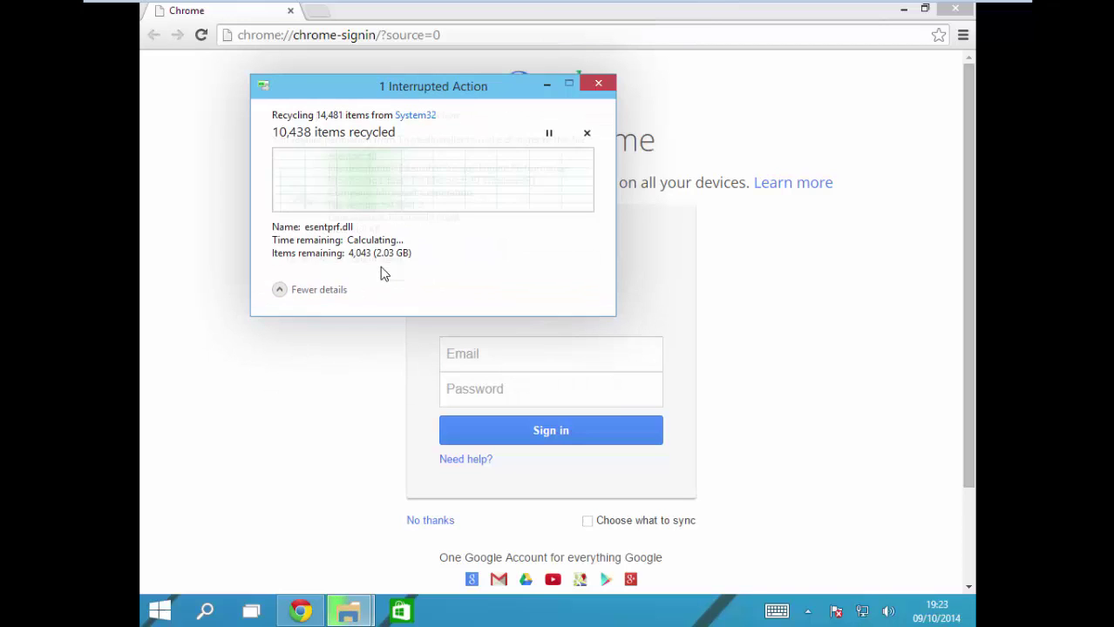
left_click(498, 288)
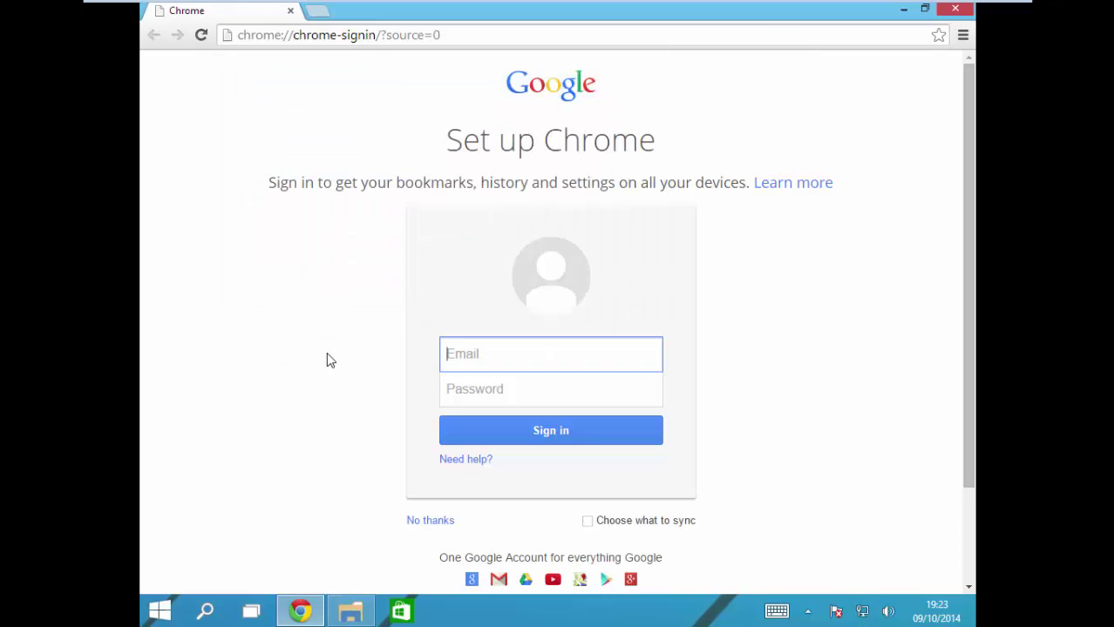
left_click(955, 8)
Step: Close the System32 Explorer window and restart Windows from the Start menu
left_click(868, 75)
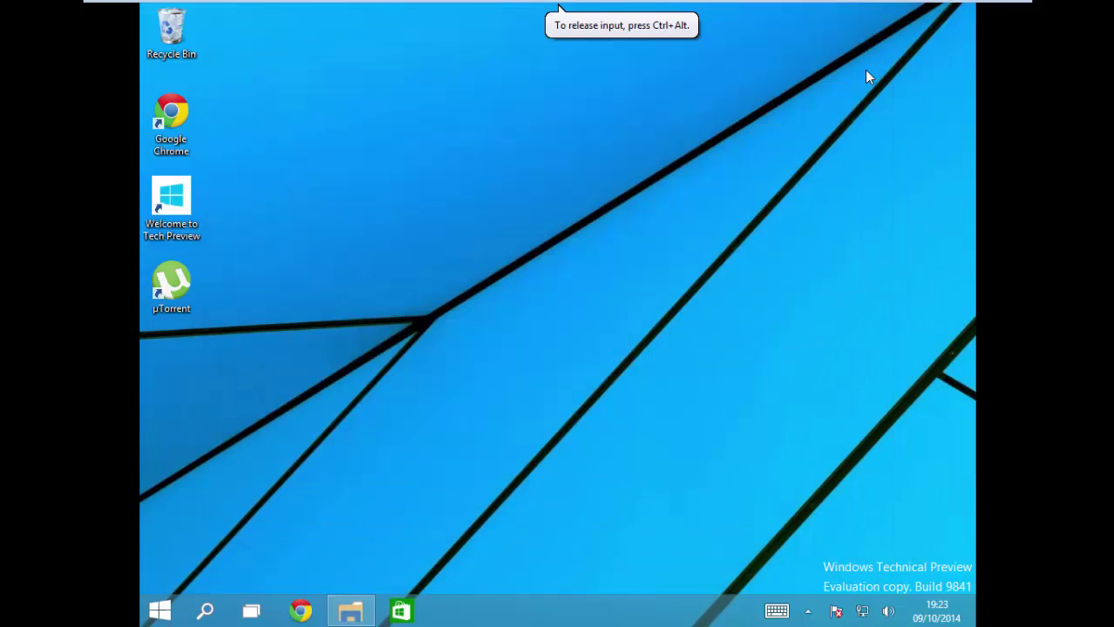
left_click(159, 610)
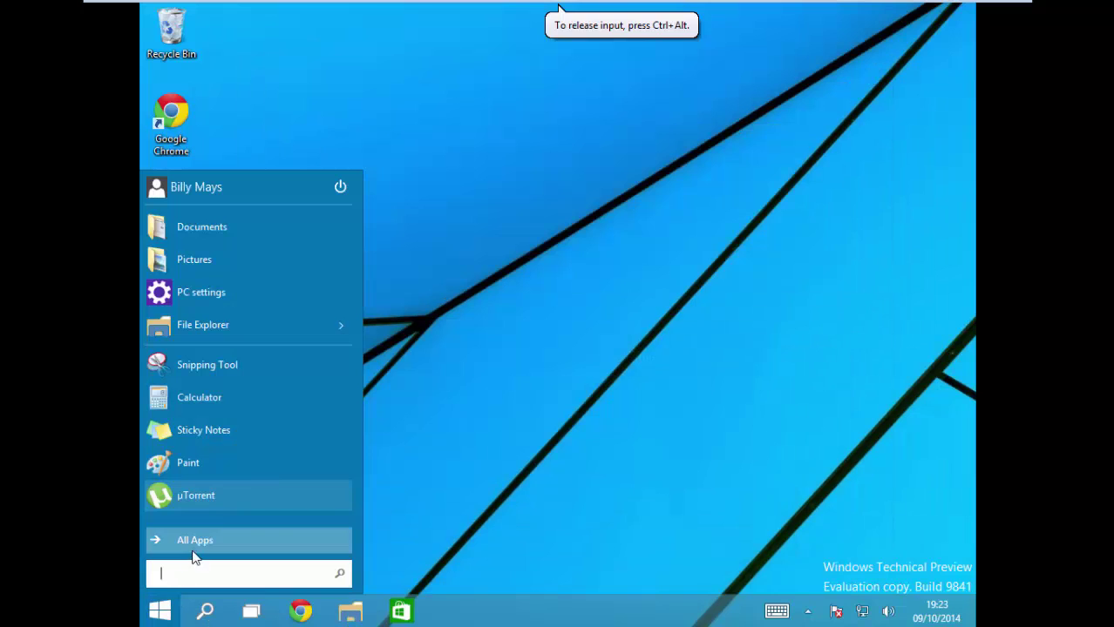
left_click(339, 189)
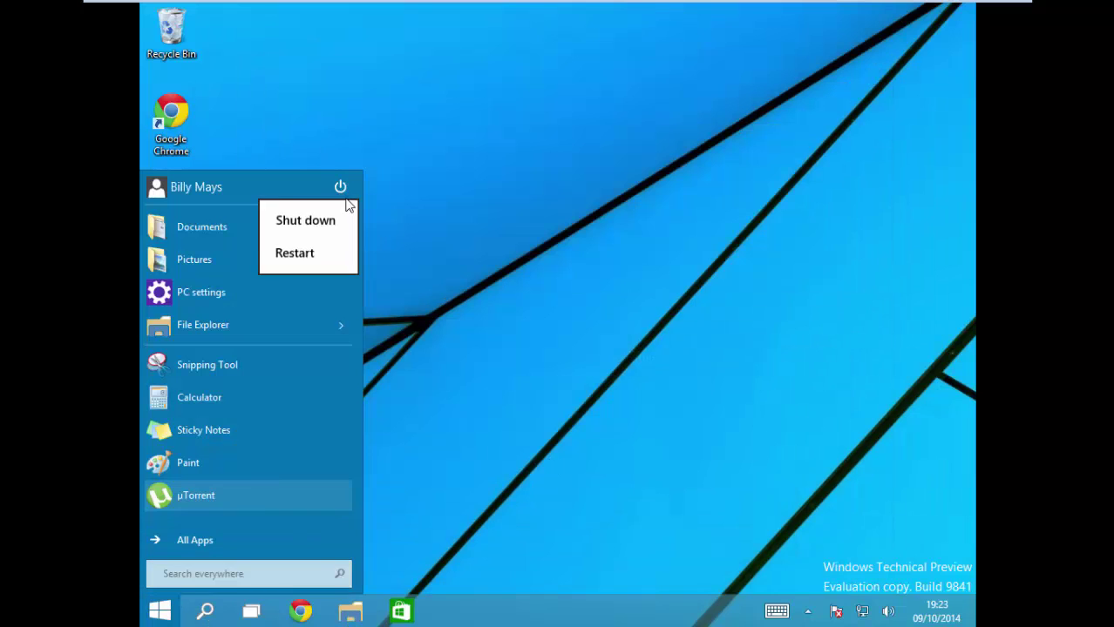
left_click(296, 255)
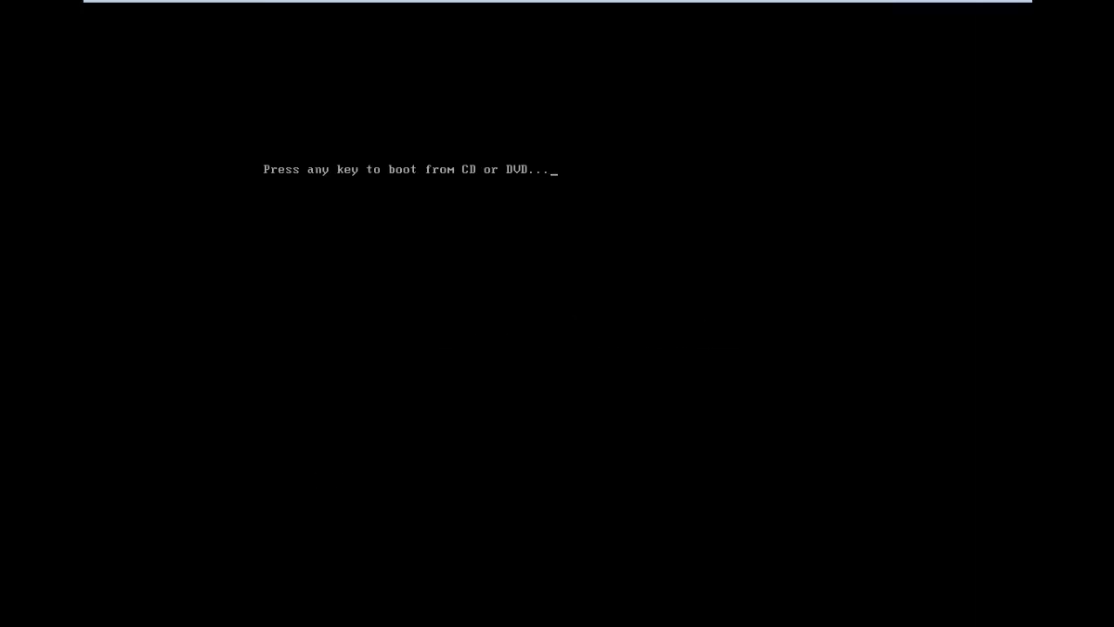
Step: Get past the boot-from-CD prompt and lock screen, then sign in with the account password
key("Return")
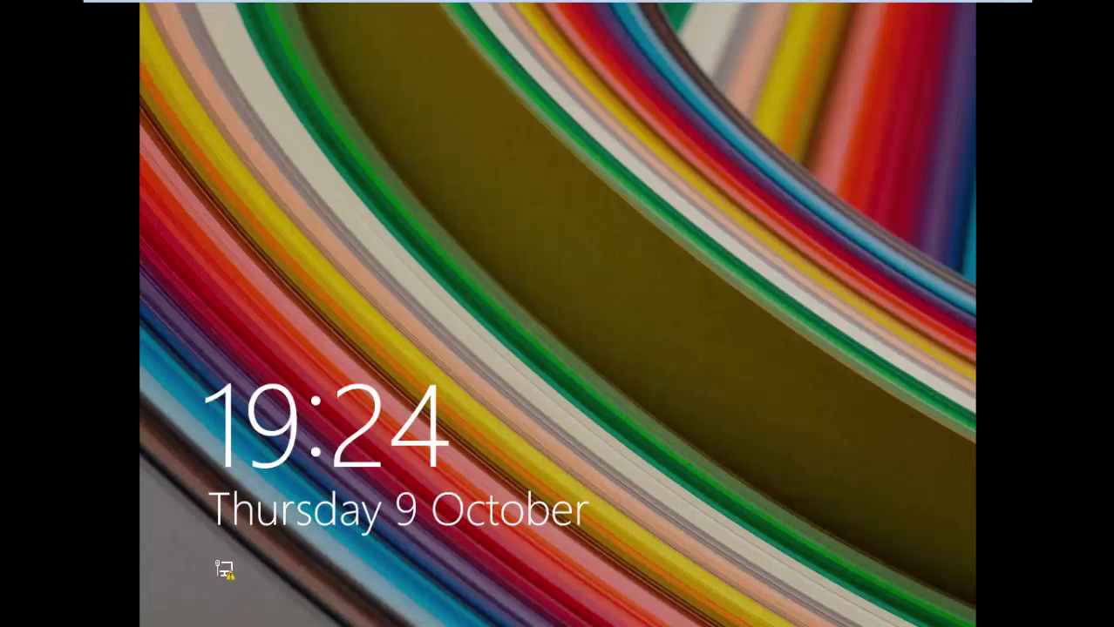
left_click(286, 233)
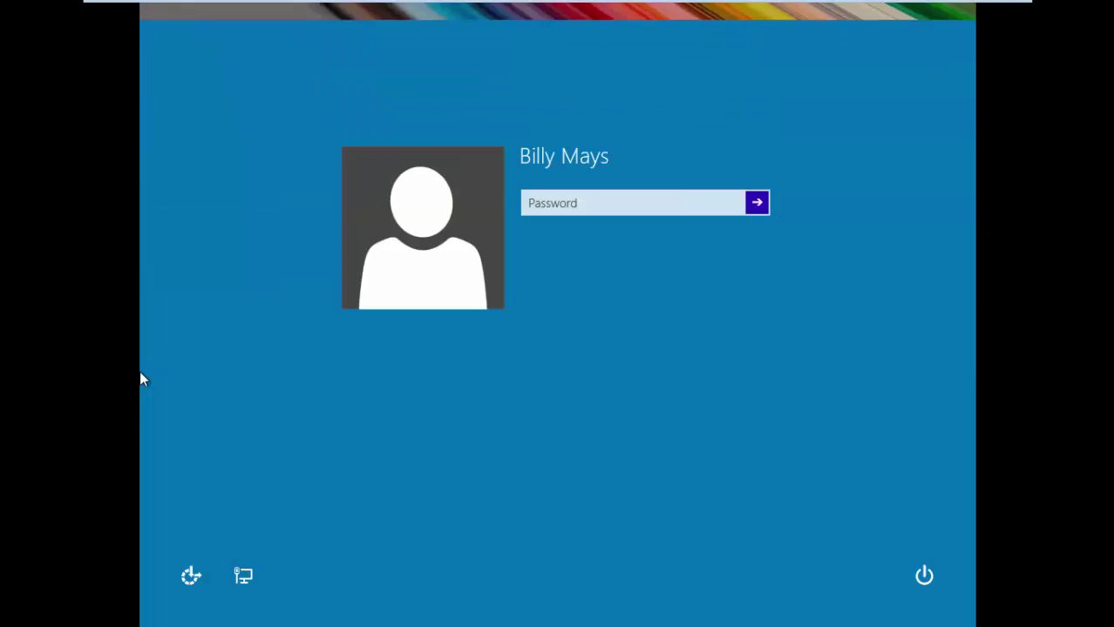
type("*******")
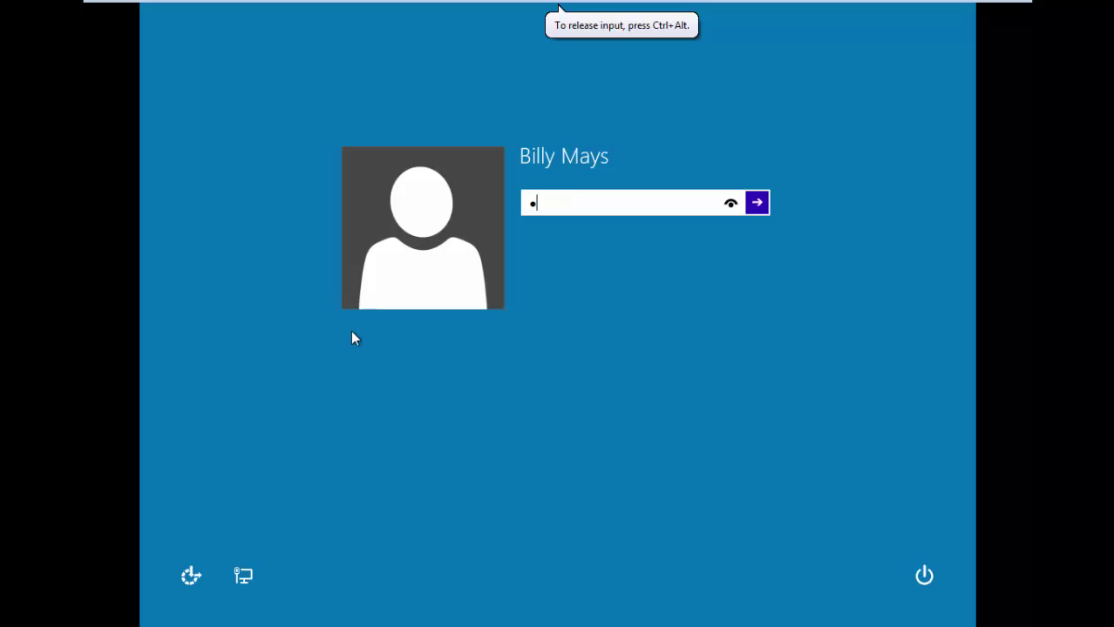
key("Return")
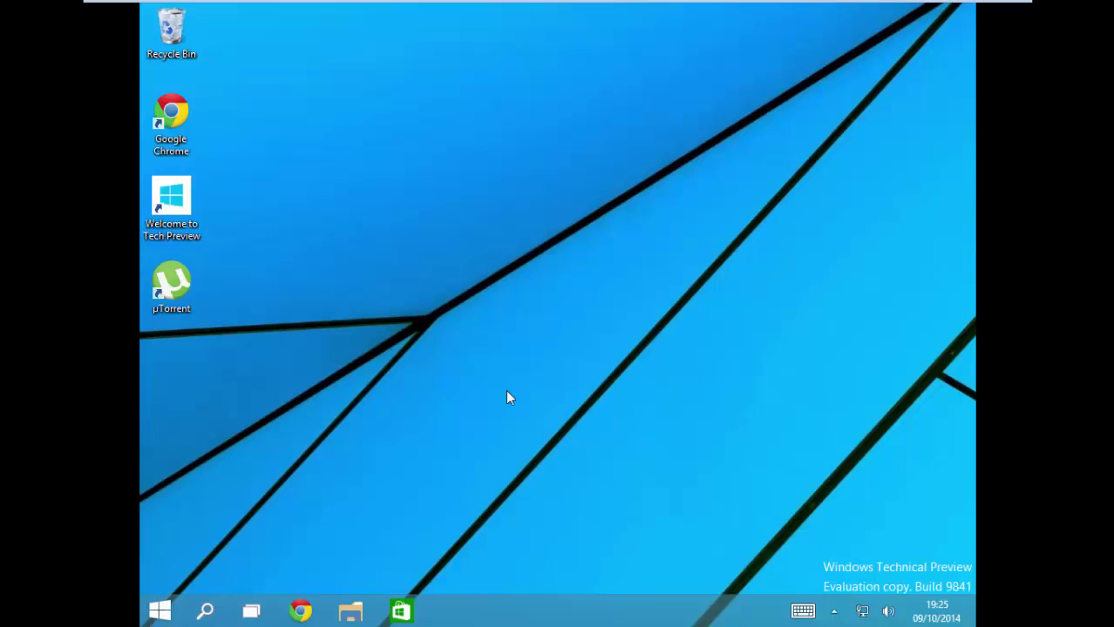
Step: Search the Start menu for msconfig to launch System Configuration
left_click(509, 397)
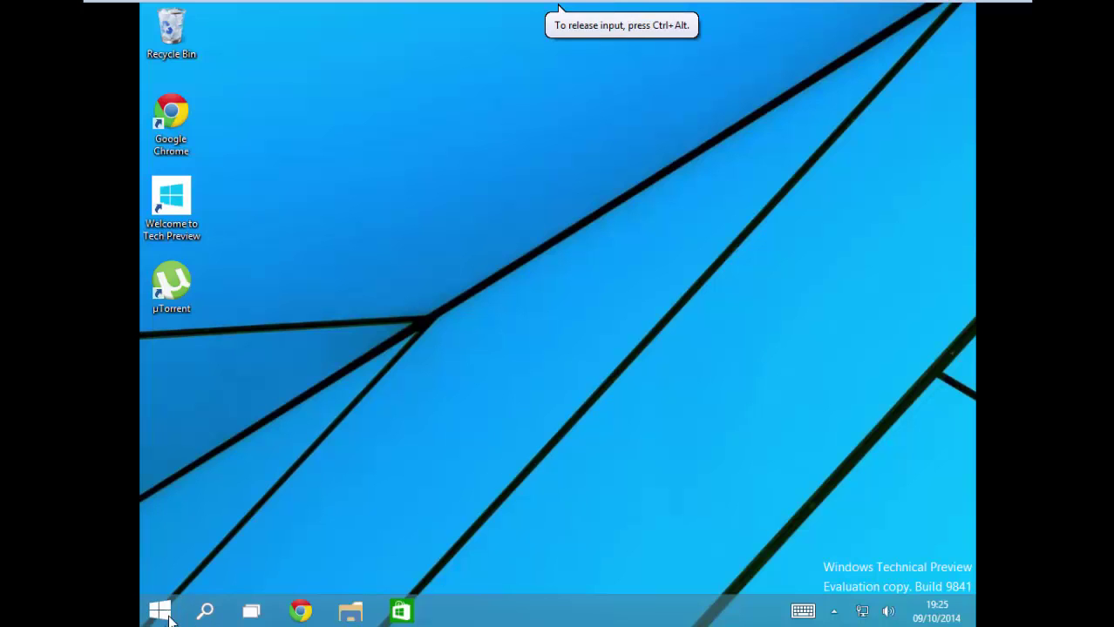
left_click(167, 616)
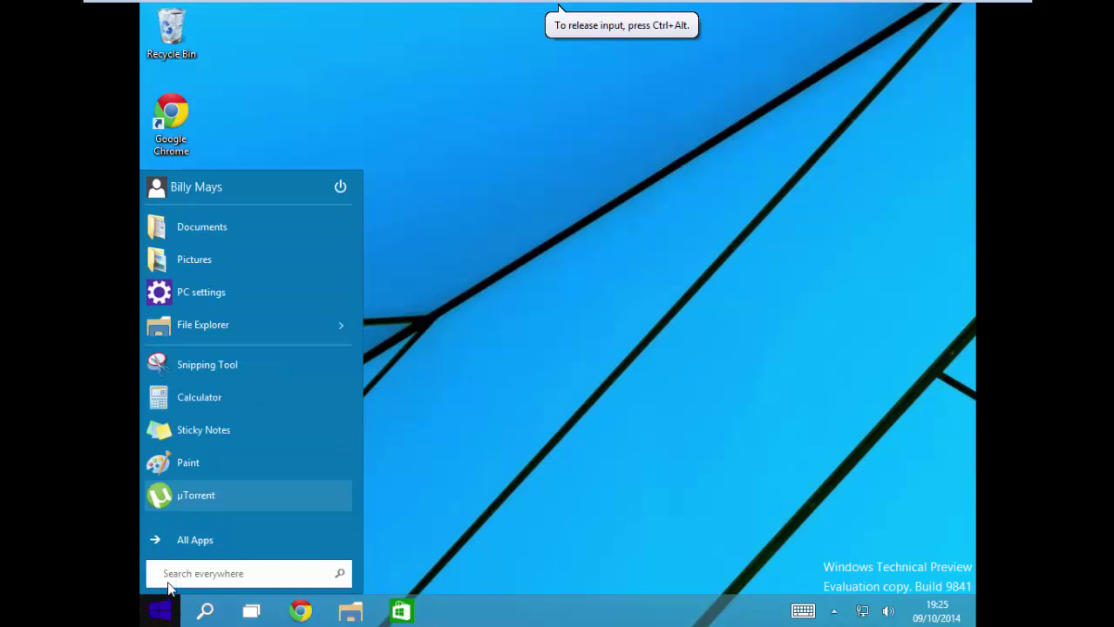
type("msc")
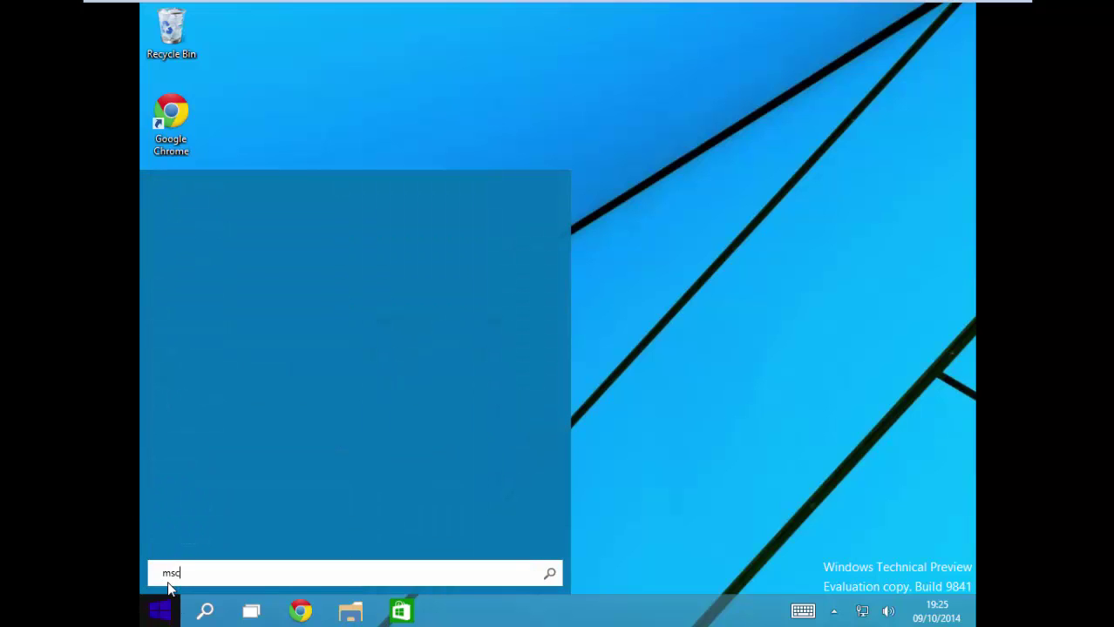
type("onfig")
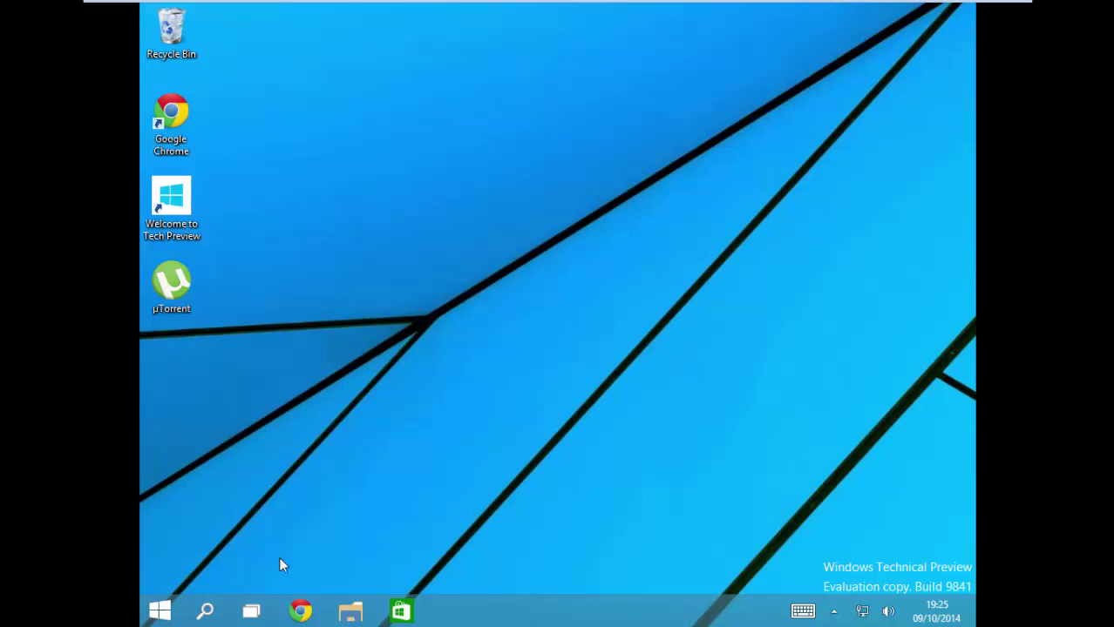
left_click(174, 610)
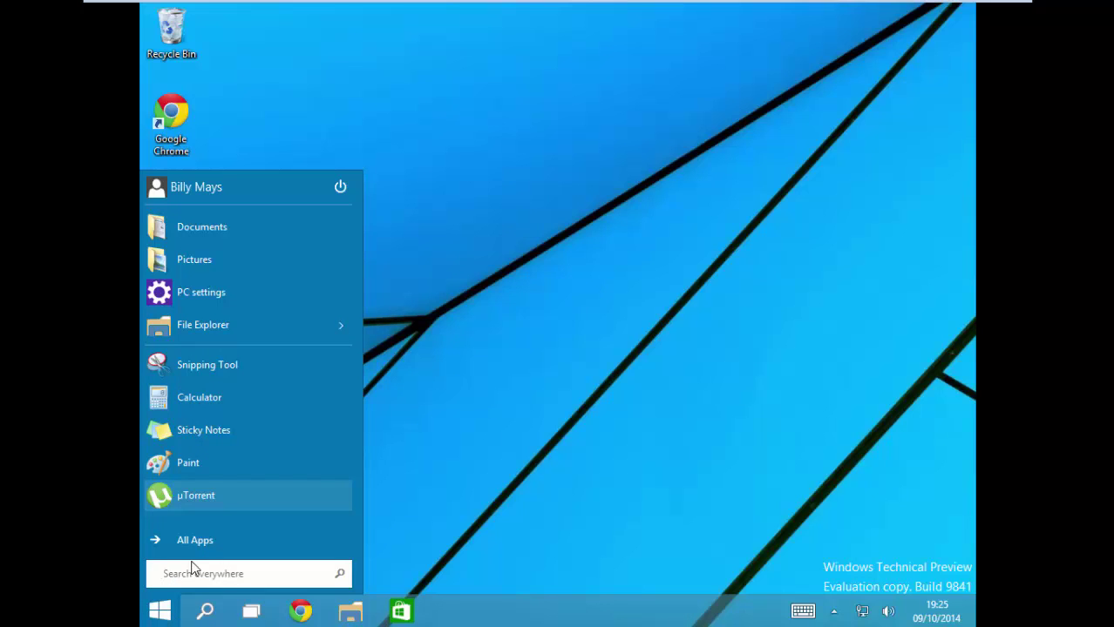
type("msconf")
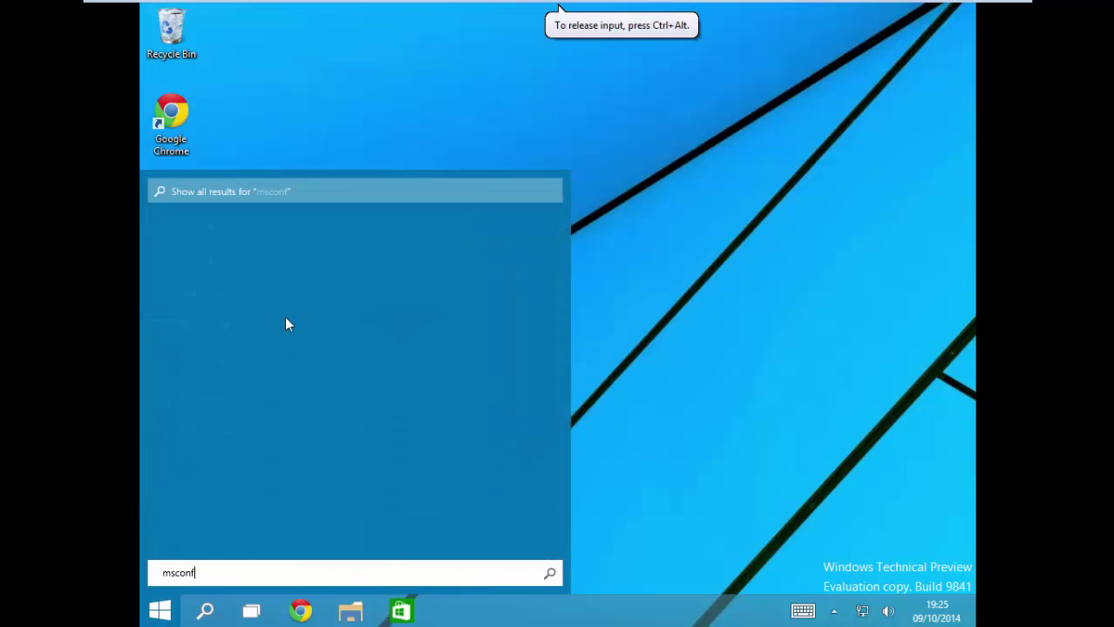
type("ig")
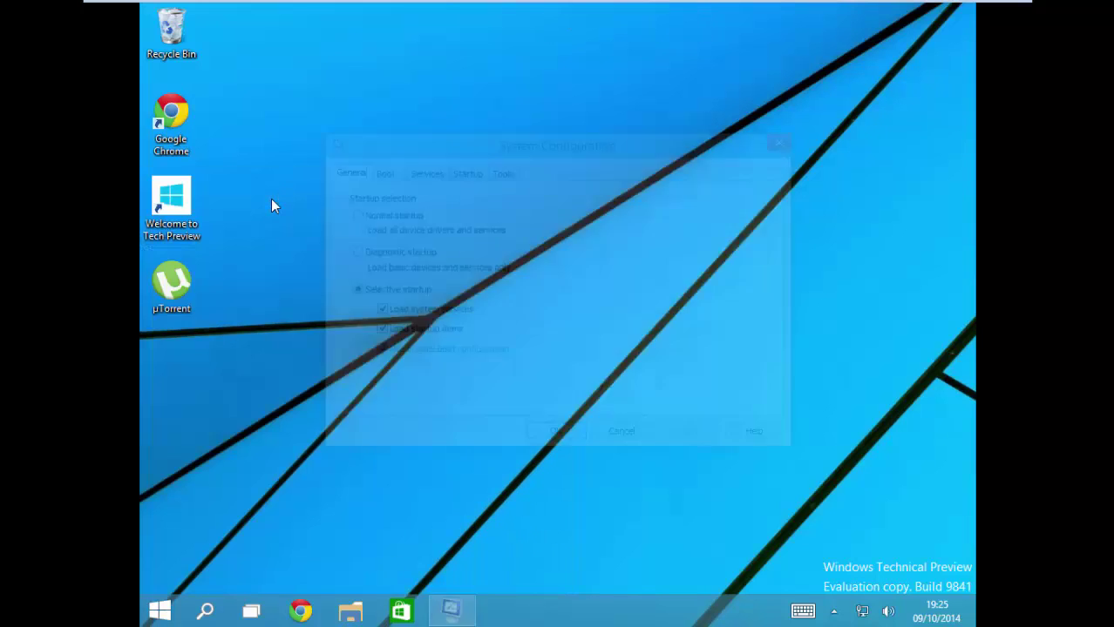
Step: Enable Safe boot with the Network option, confirm, and restart the VM
left_click(395, 178)
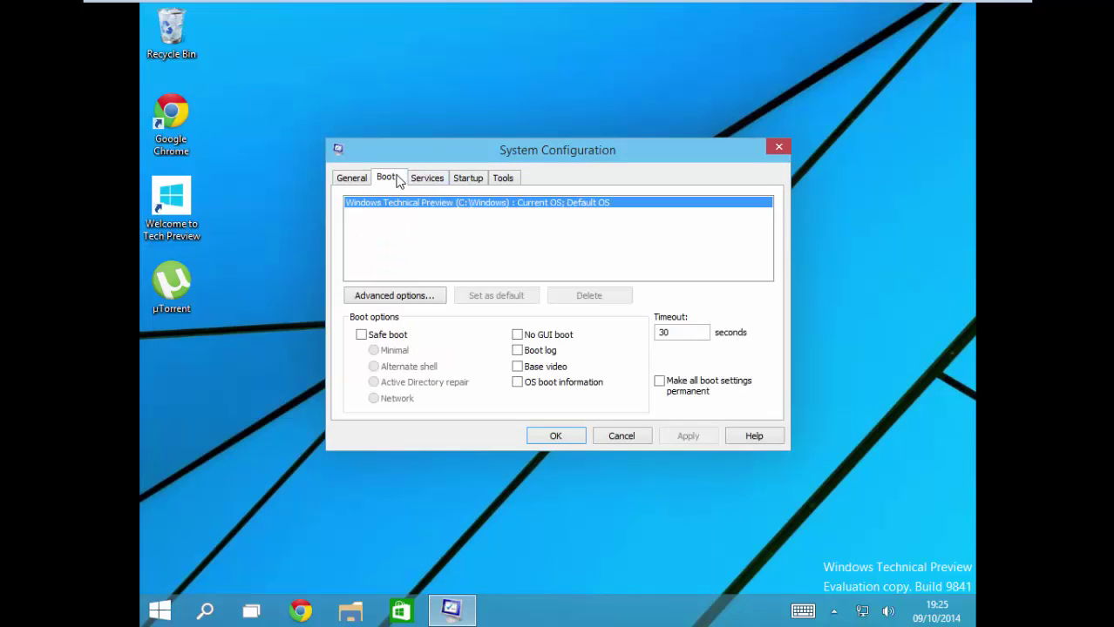
left_click(361, 335)
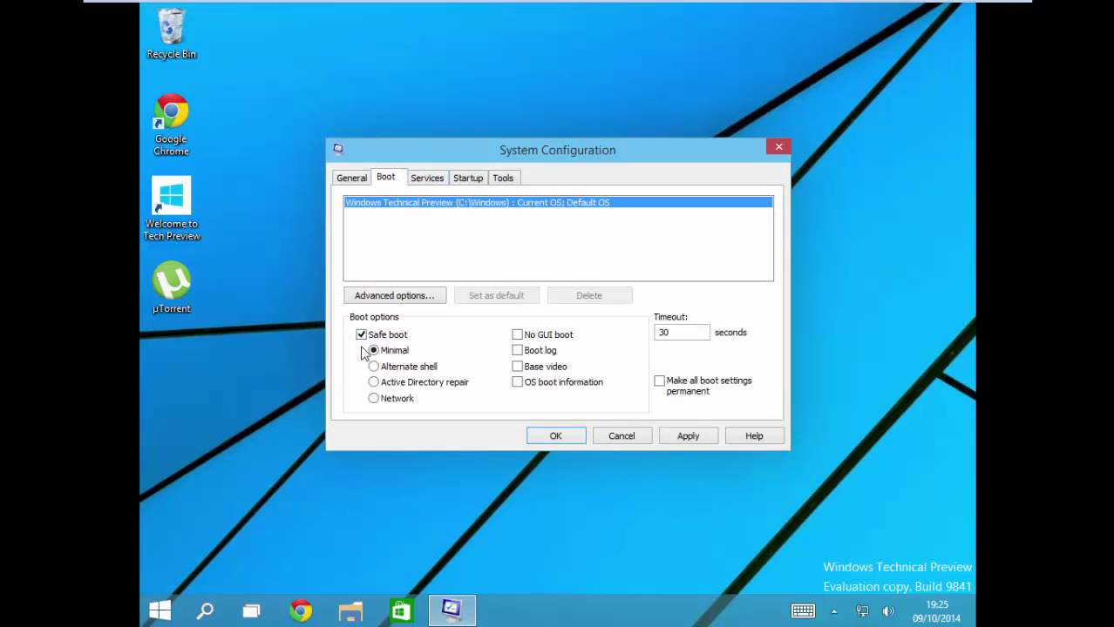
left_click(374, 398)
left_click(552, 436)
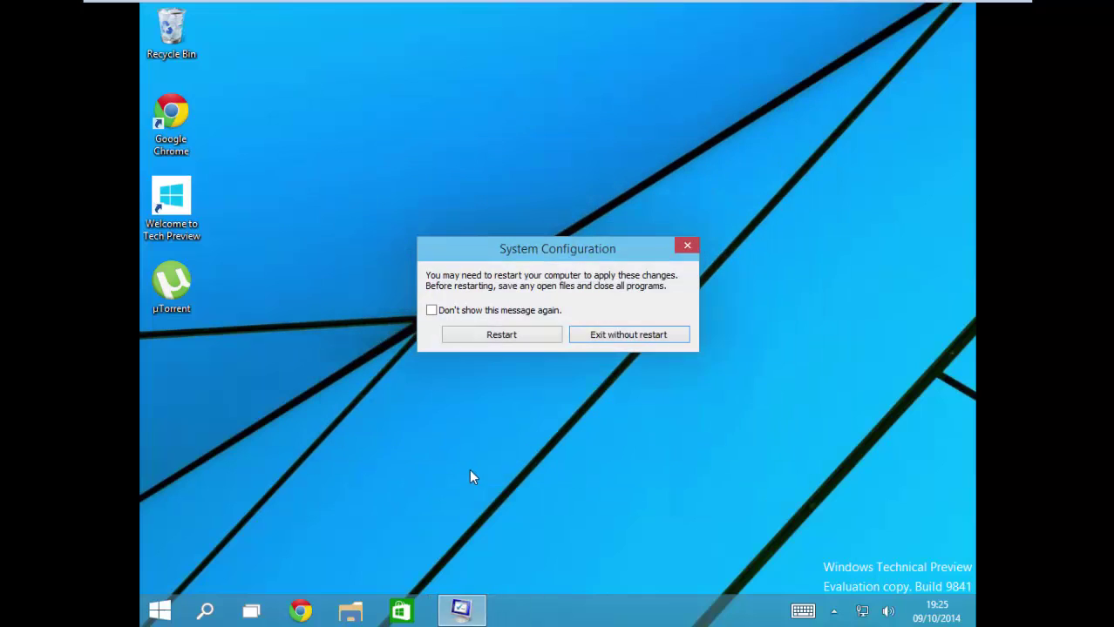
left_click(514, 336)
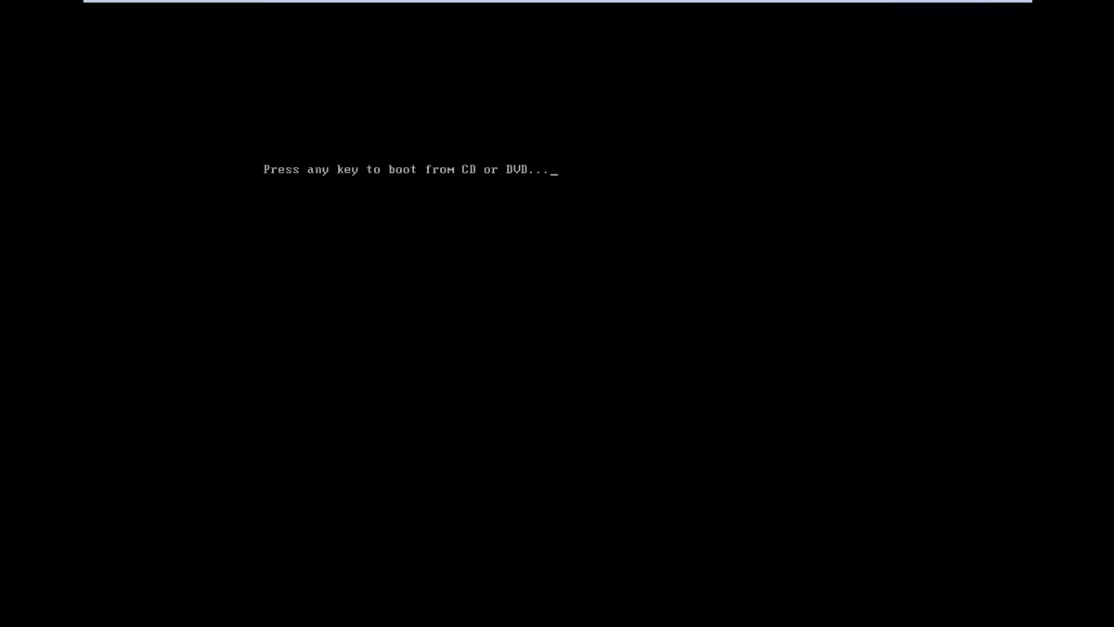
Step: Pass the boot-from-disc prompt and sign in with the account password into Safe Mode
key("Return")
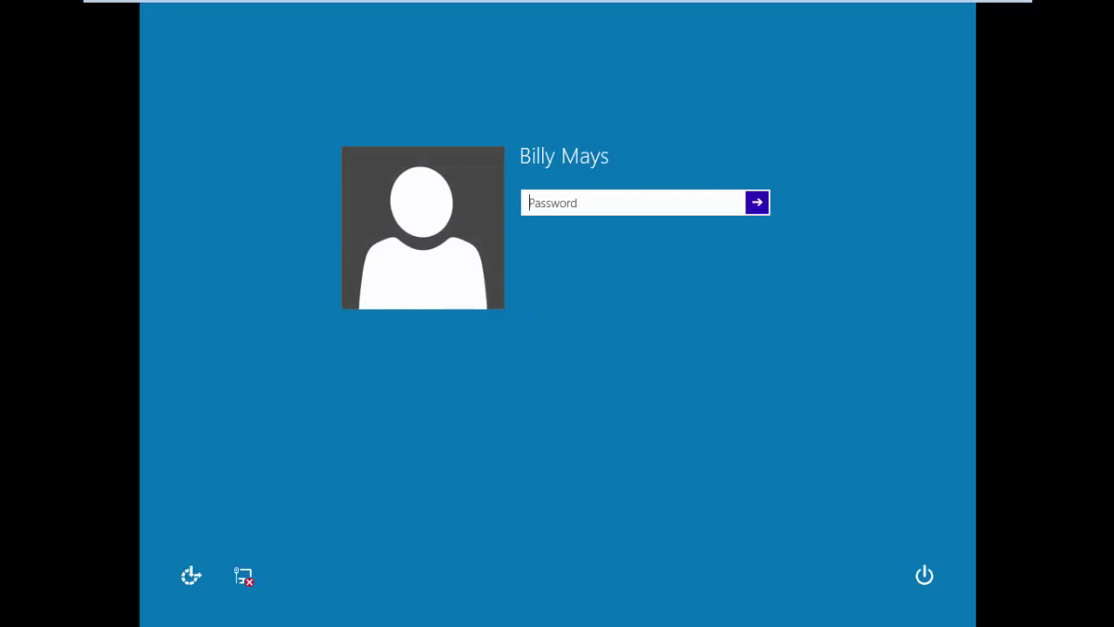
type("********")
key("Return")
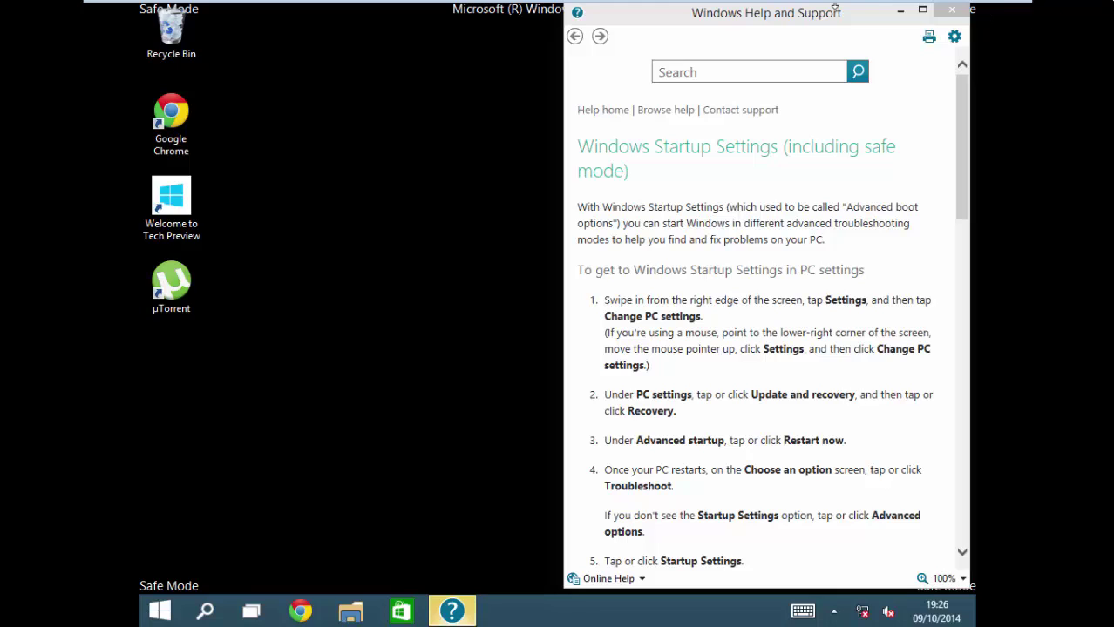
Step: Close the Safe Mode Help and Support window and bring up the Start menu
left_click(962, 11)
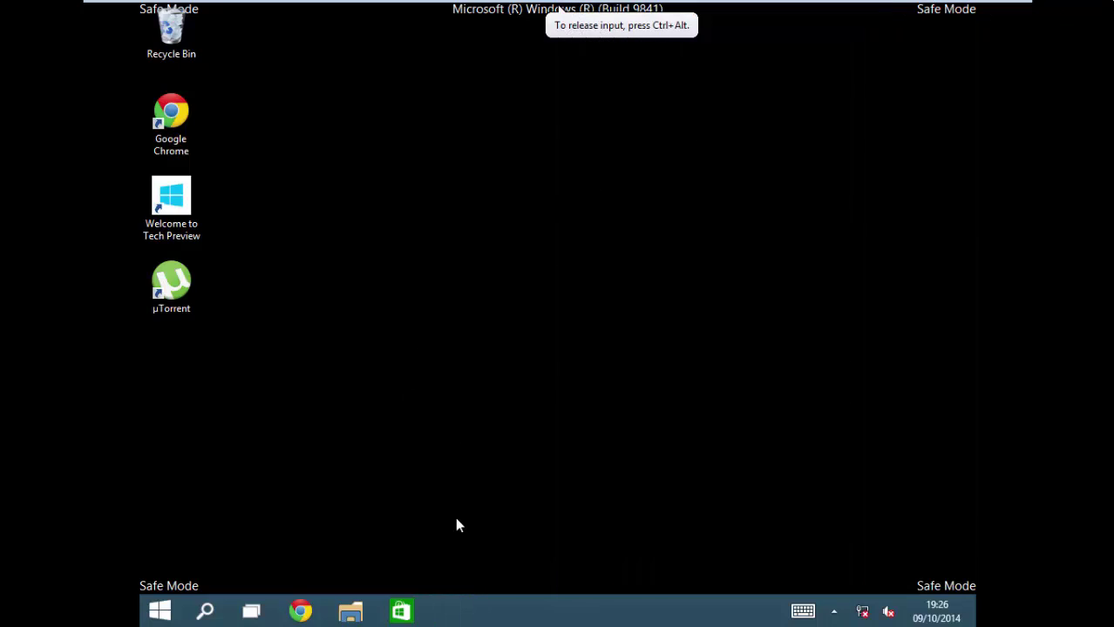
left_click(160, 610)
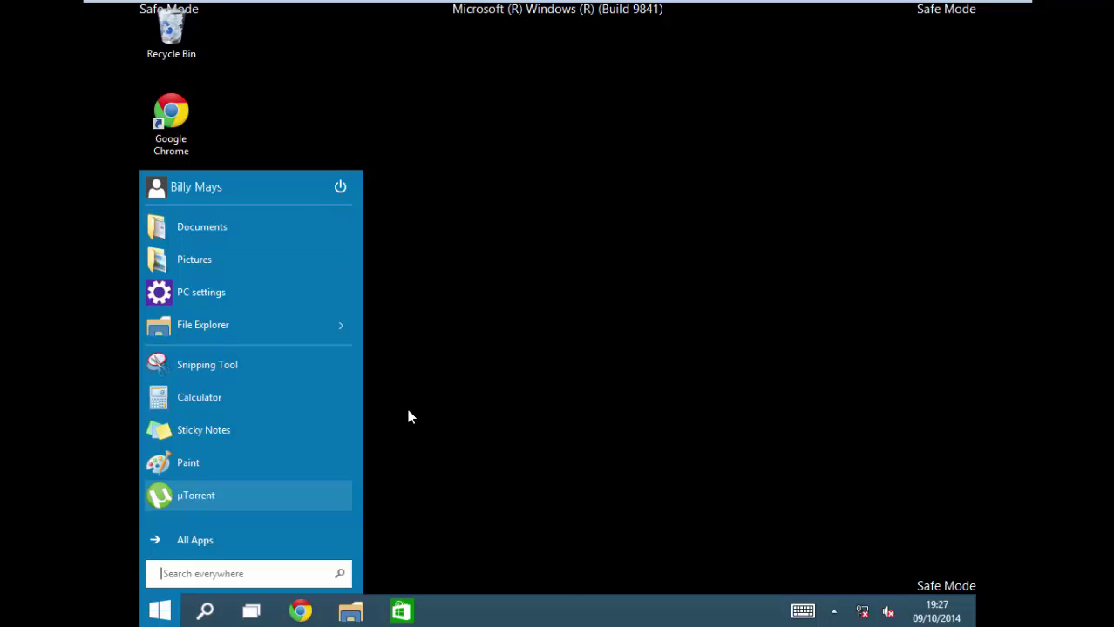
Step: Launch System Configuration by searching for msconfig
type("msconfig")
key("BackSpace")
key("BackSpace")
key("BackSpace")
key("BackSpace")
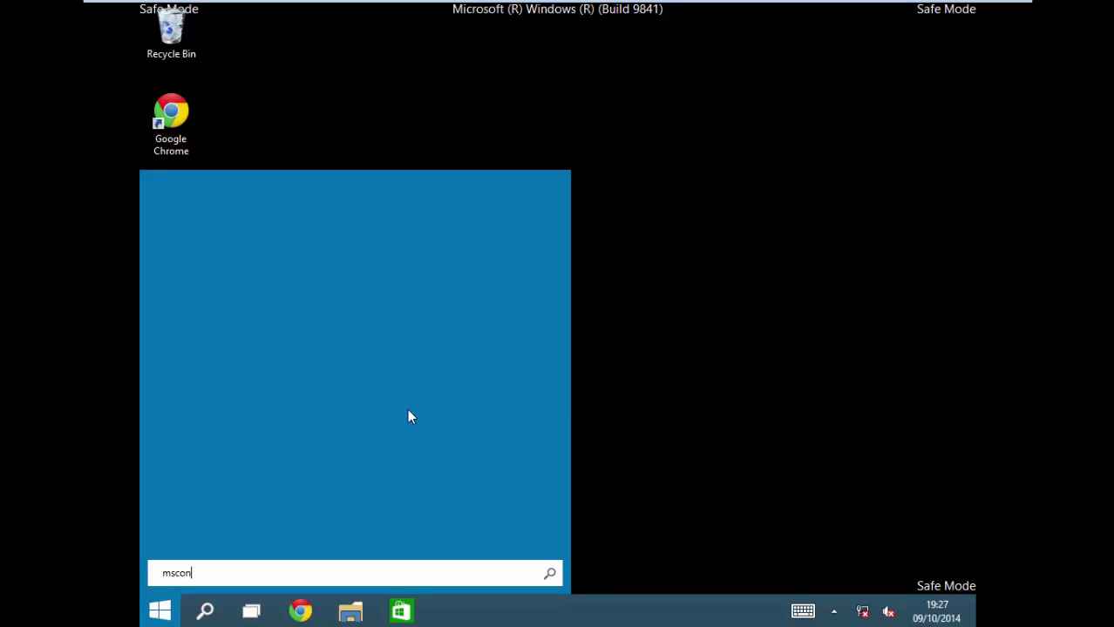
type("nfig")
key("Return")
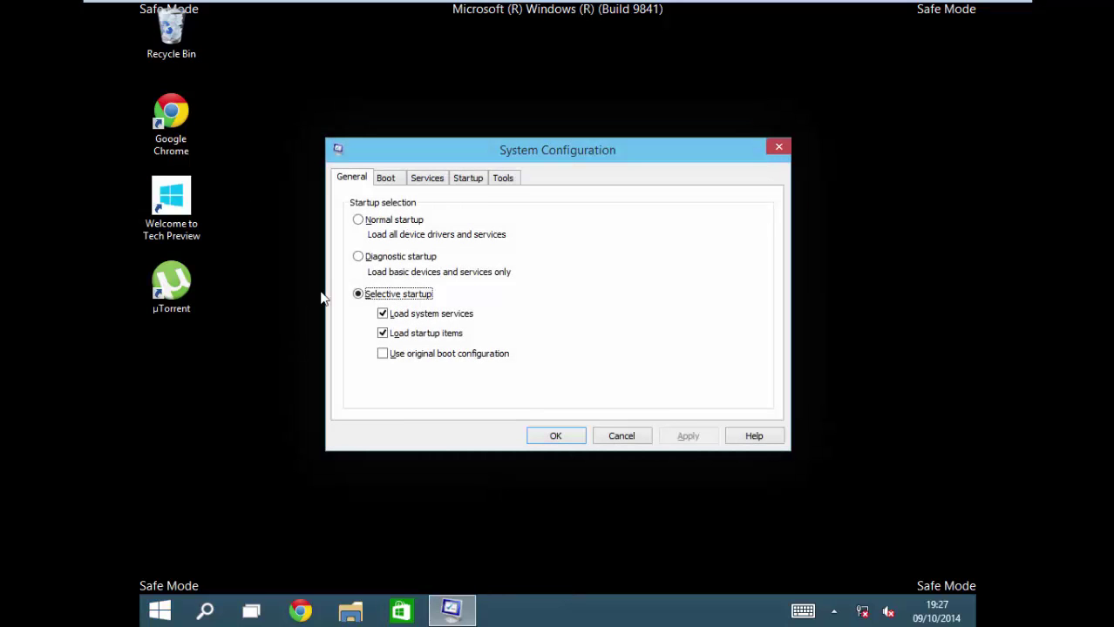
Step: Turn Safe boot off on the Boot tab, confirm, and choose Restart
left_click(386, 179)
left_click(405, 337)
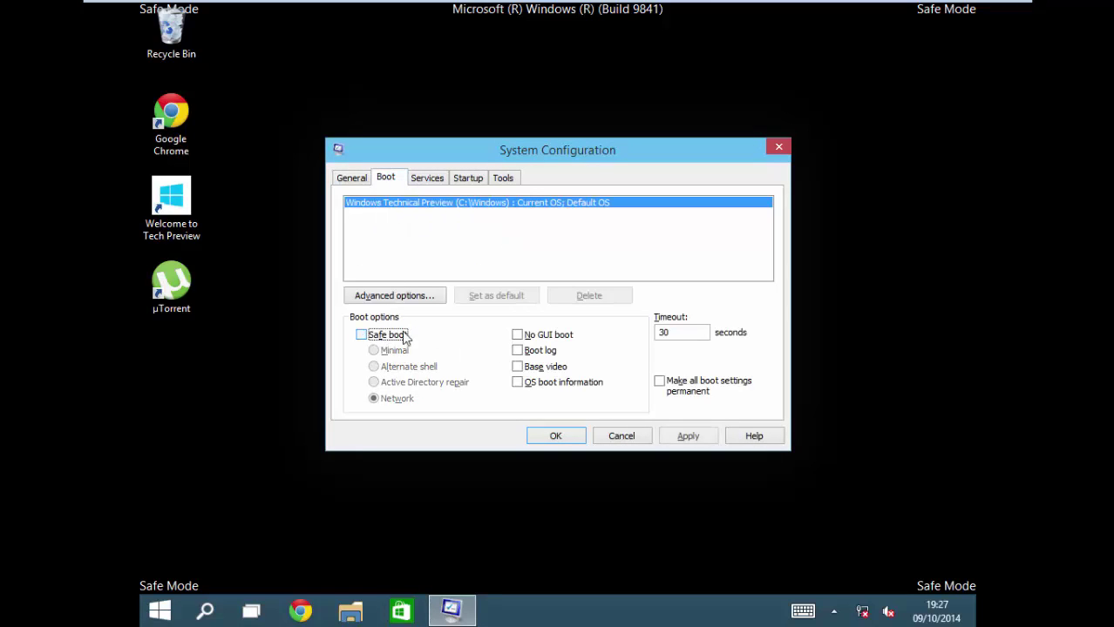
left_click(753, 436)
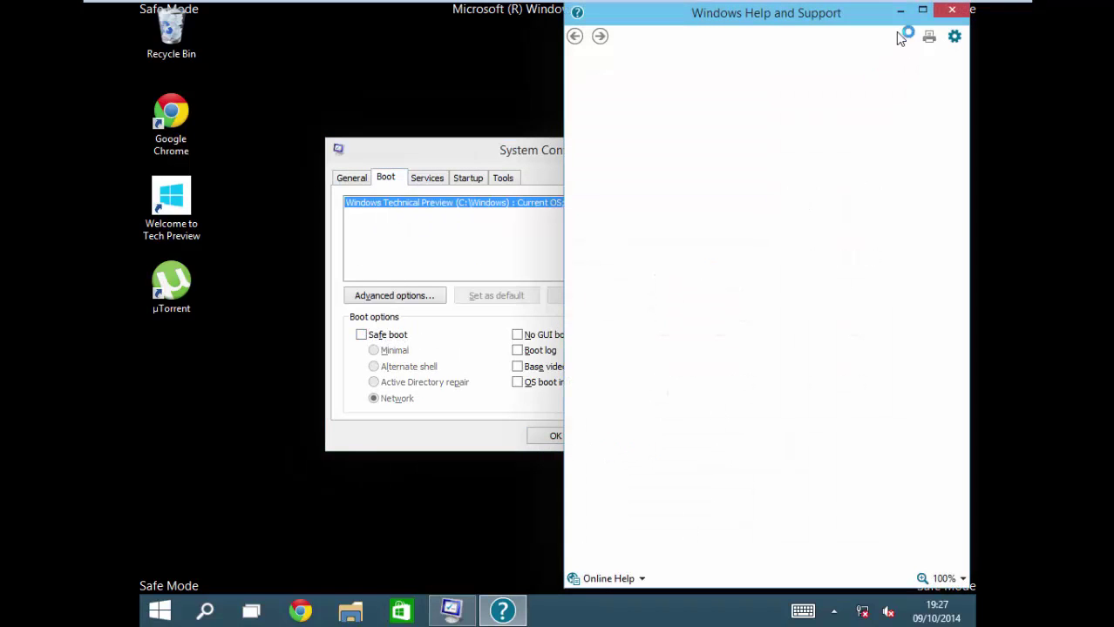
left_click(951, 9)
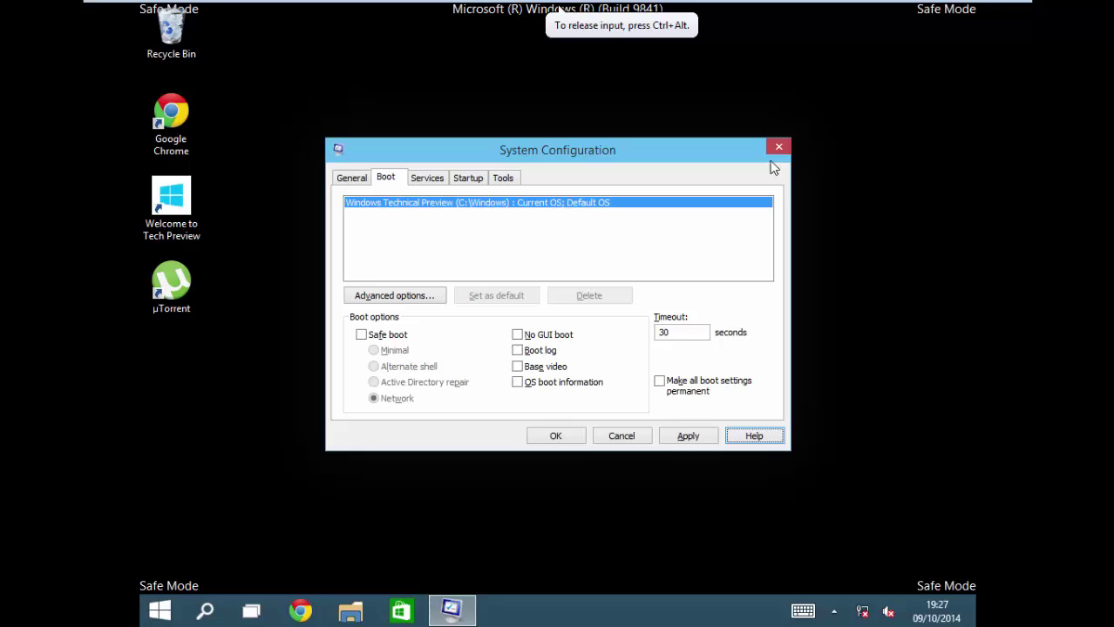
left_click(557, 438)
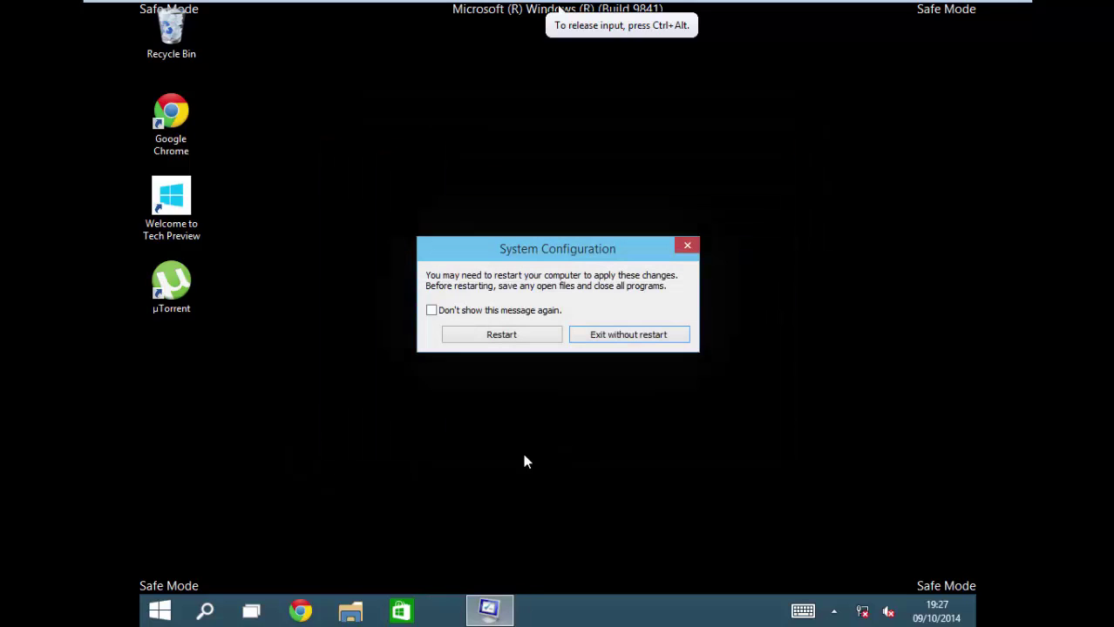
left_click(541, 338)
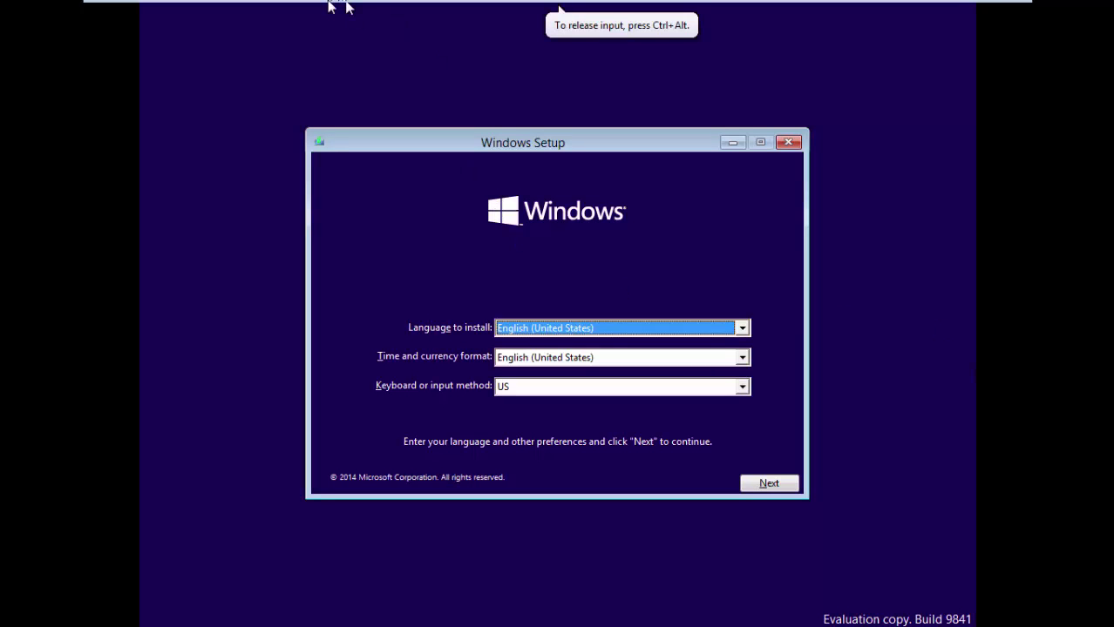
Step: Disconnect the VM's virtual CD/DVD drive and stop it connecting at power on
mouse_move(281, 21)
left_click(212, 35)
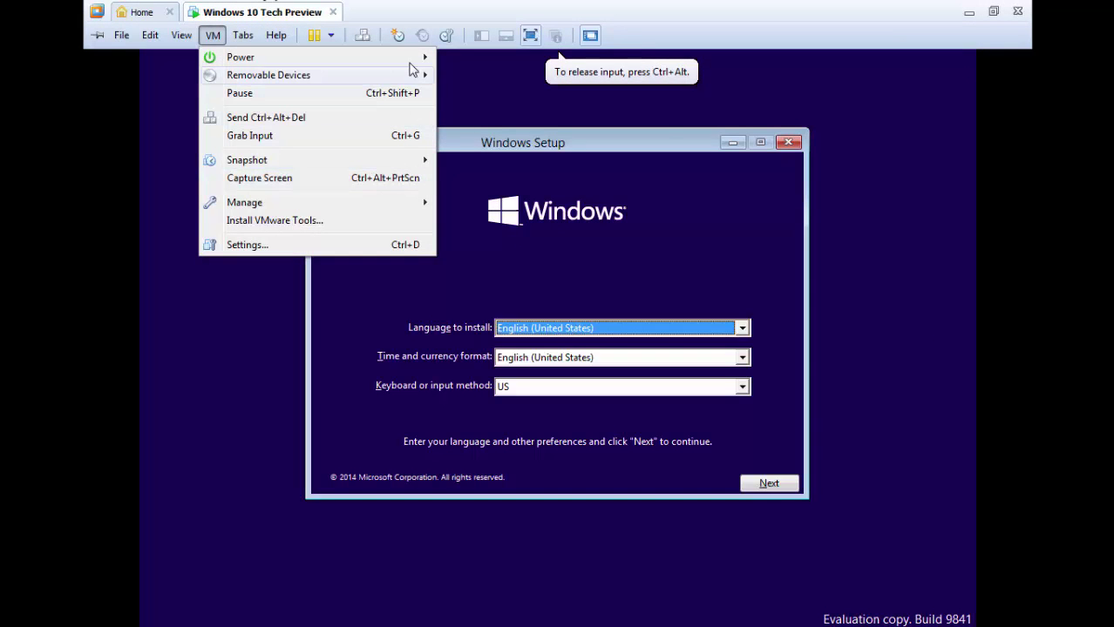
mouse_move(414, 75)
mouse_move(462, 80)
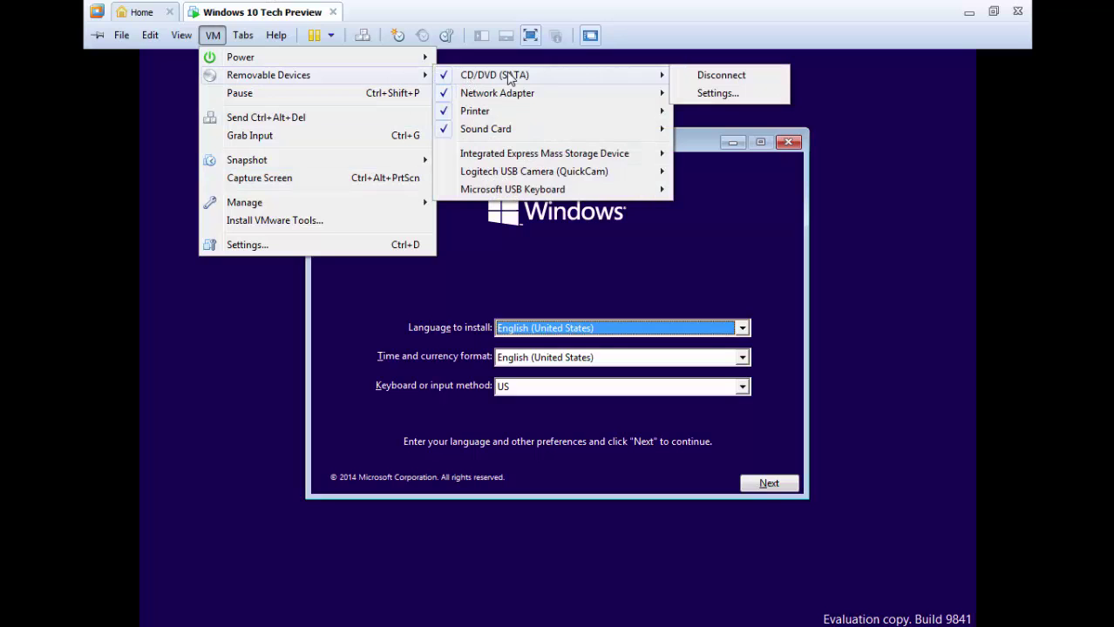
left_click(695, 94)
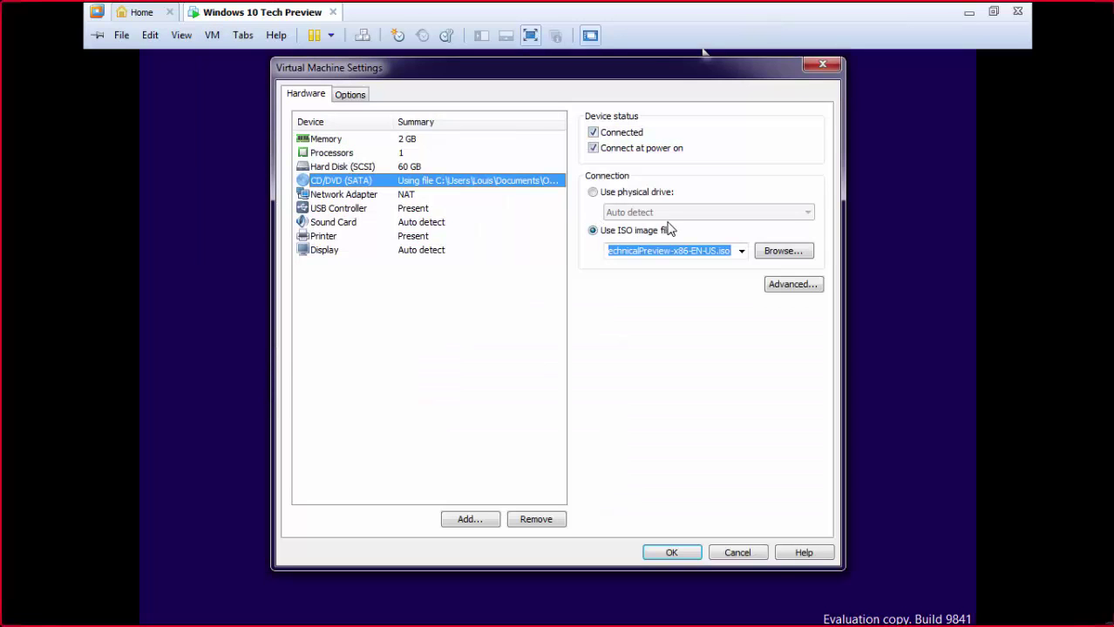
left_click(606, 133)
left_click(607, 148)
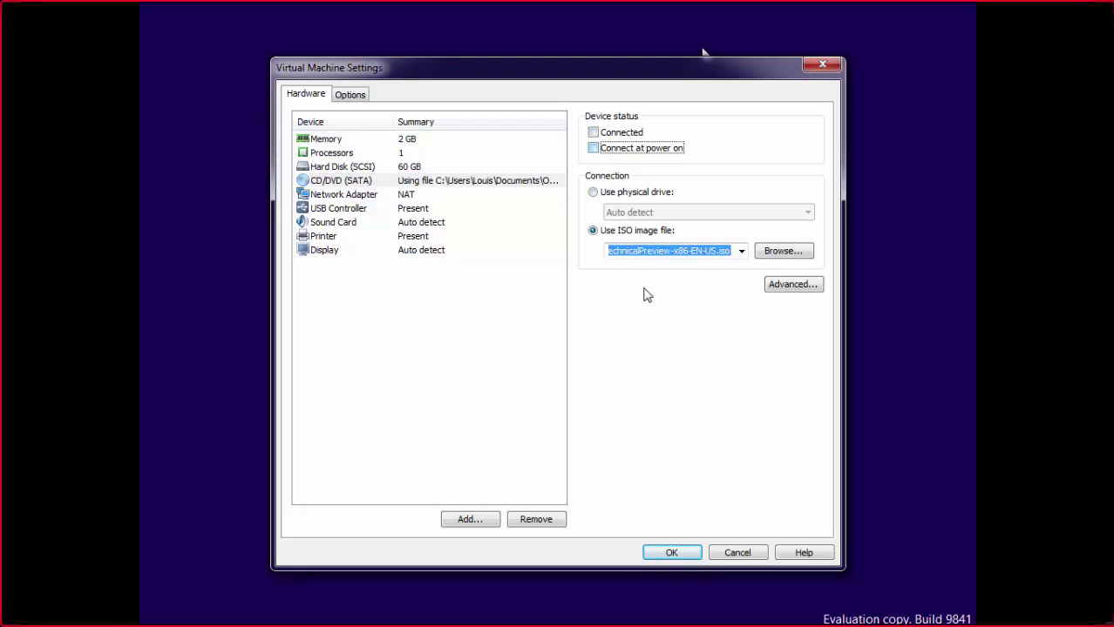
left_click(677, 556)
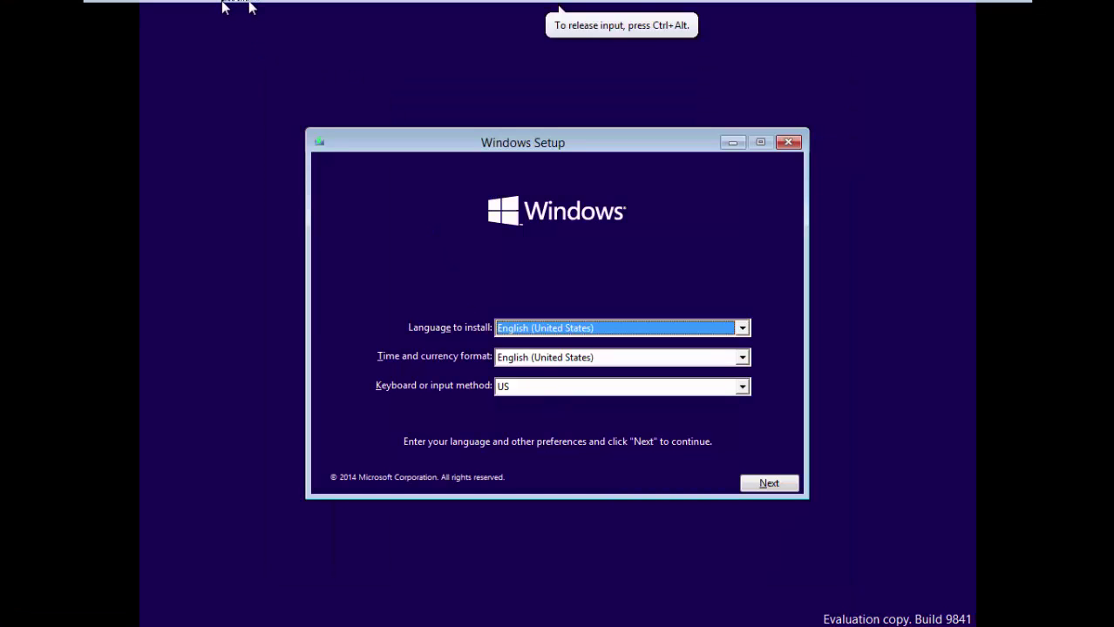
Step: Restart the guest via VM > Power > Restart Guest and confirm
mouse_move(227, 5)
left_click(210, 36)
mouse_move(239, 56)
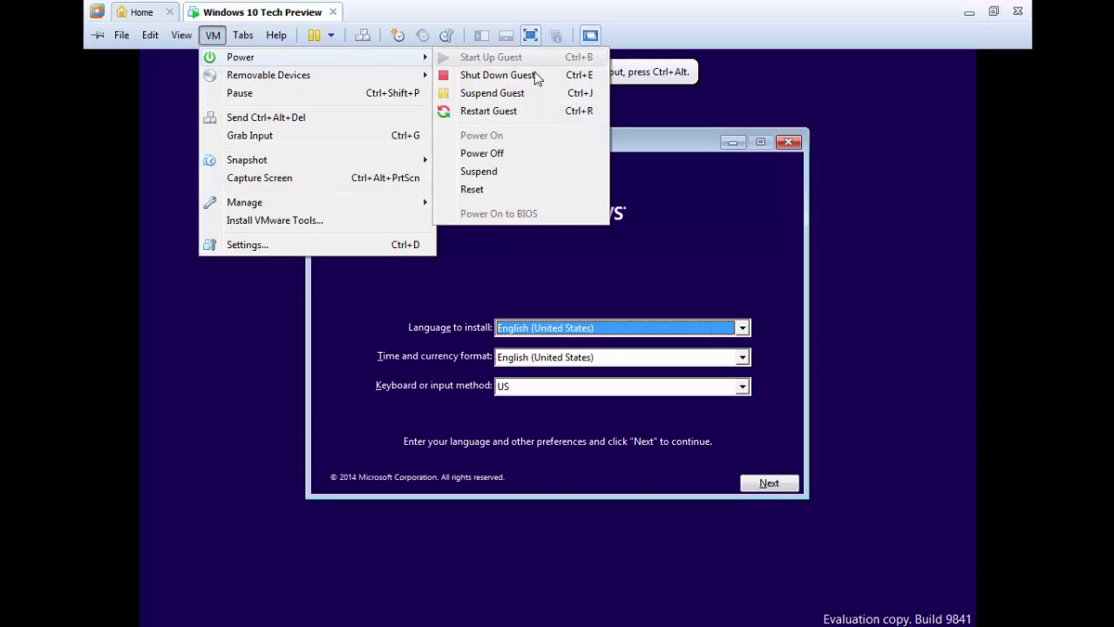
left_click(504, 111)
left_click(554, 350)
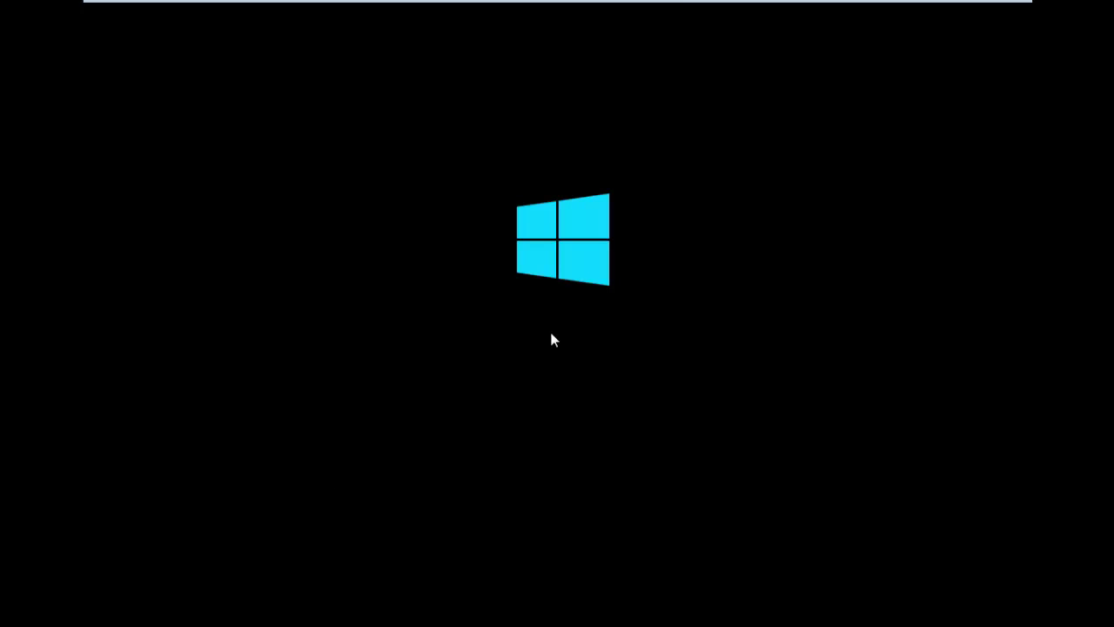
Step: Restart the Windows 10 guest a second time and confirm the reboot
left_click(609, 348)
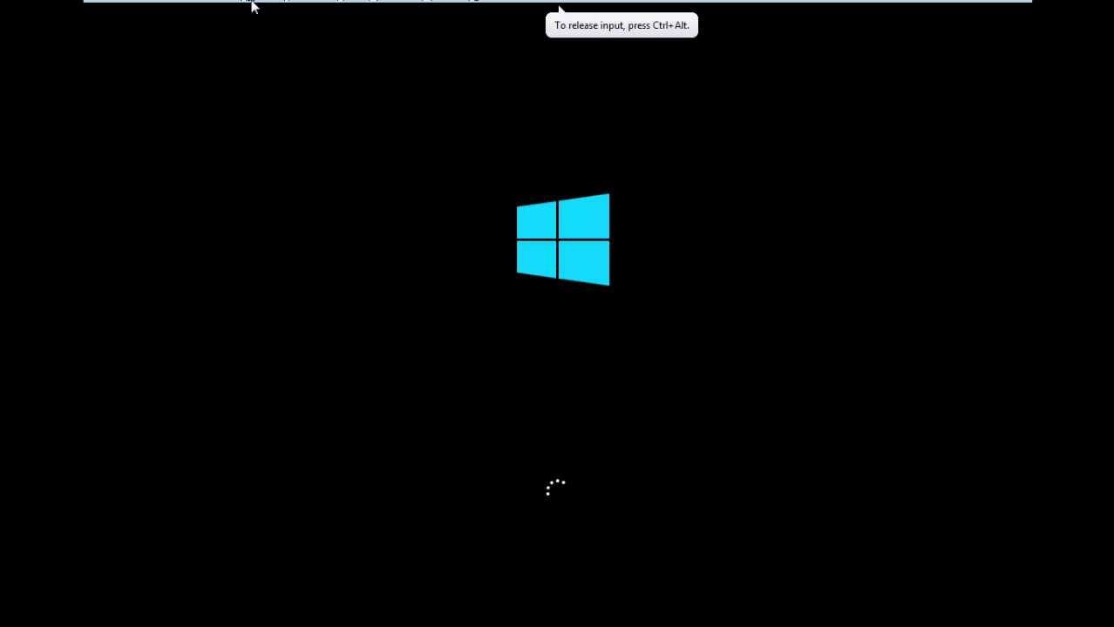
mouse_move(251, 5)
left_click(212, 35)
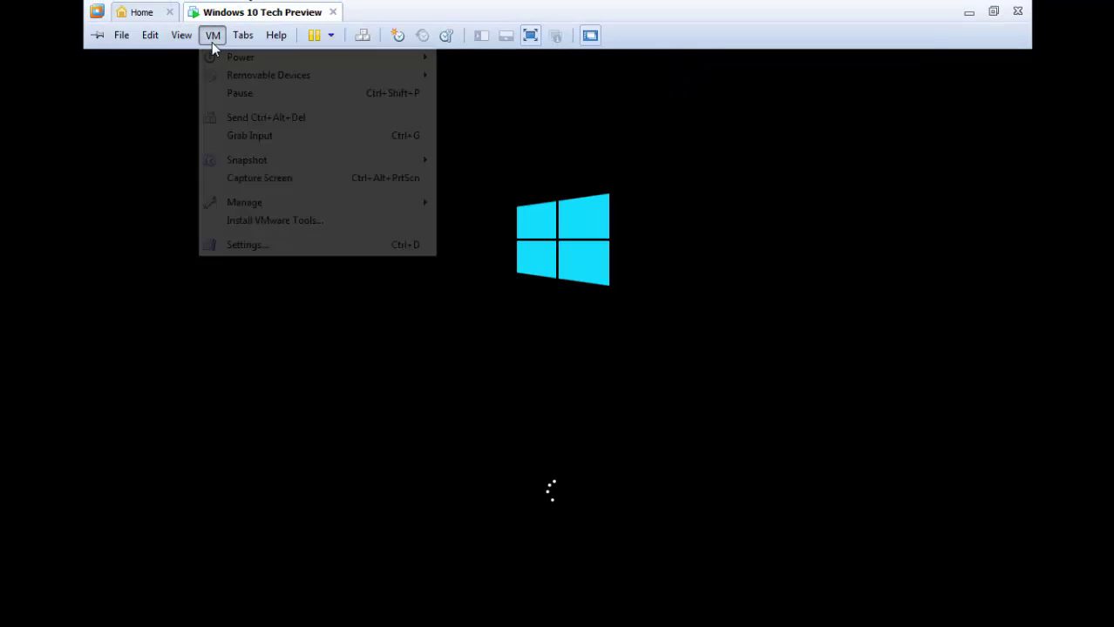
mouse_move(240, 58)
left_click(470, 110)
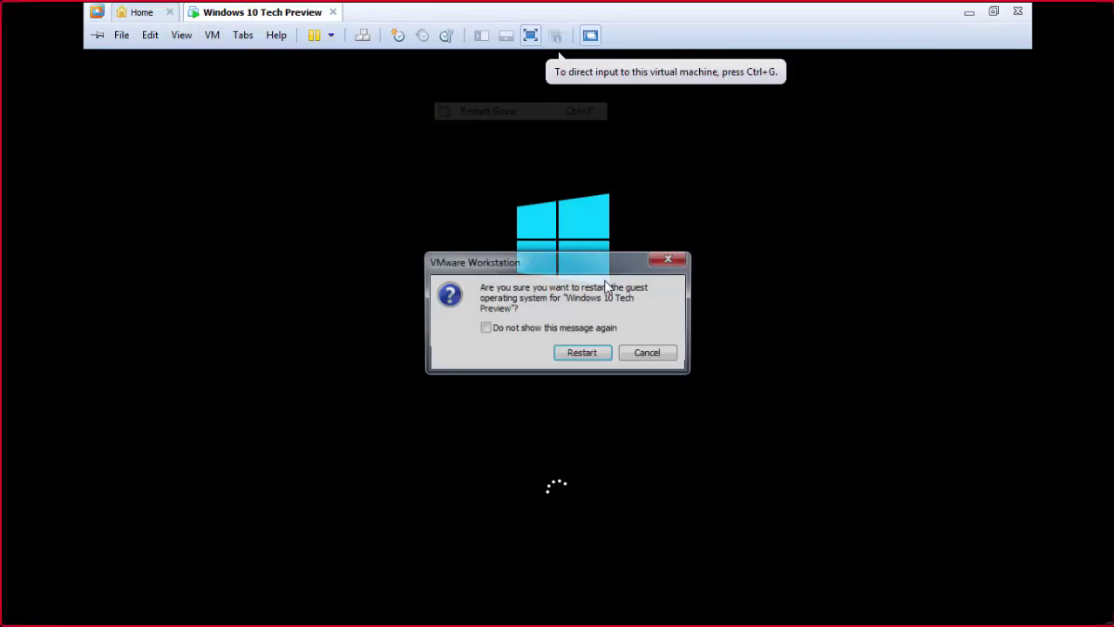
left_click(591, 355)
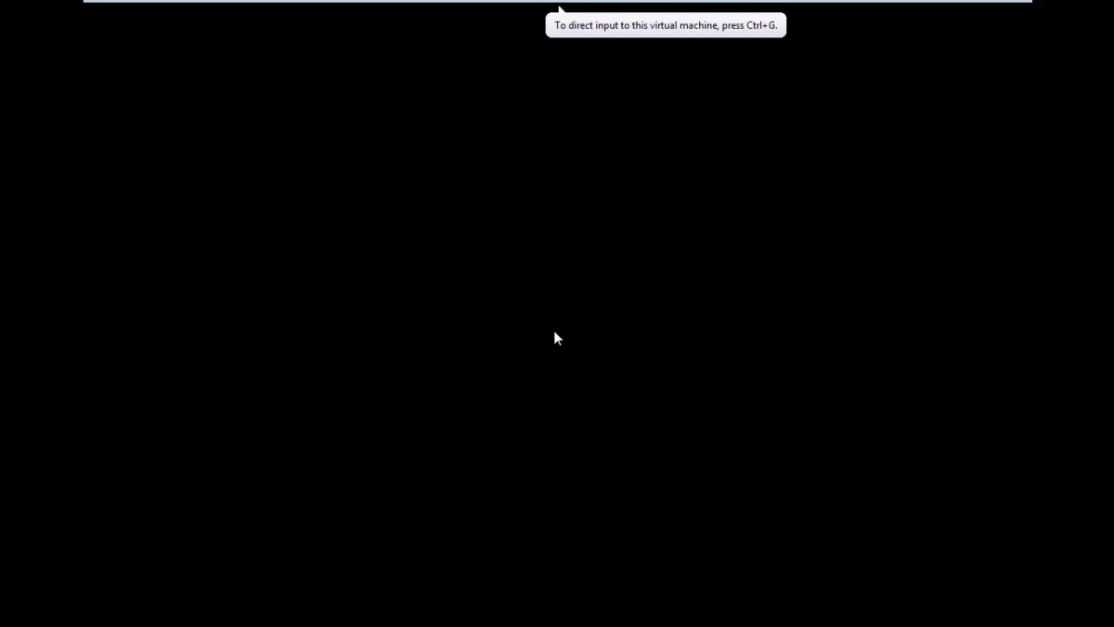
Step: Give keyboard and mouse control to the virtual machine while the guest reboots toward sign-in
left_click(558, 337)
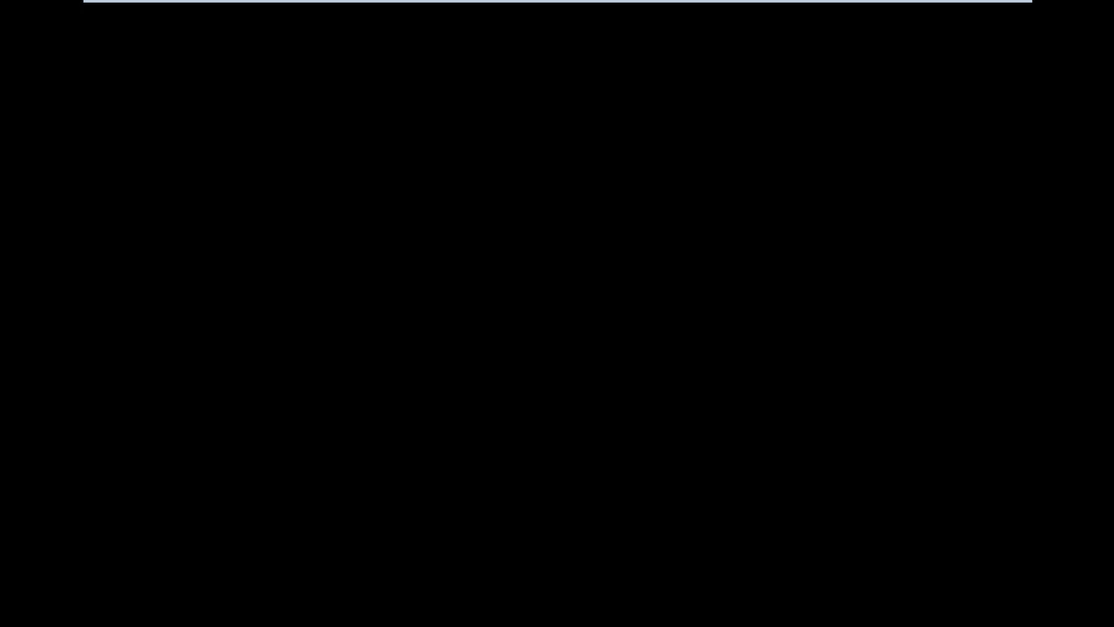
Step: Lift the lock screen and sign in to the account with its password
key("space")
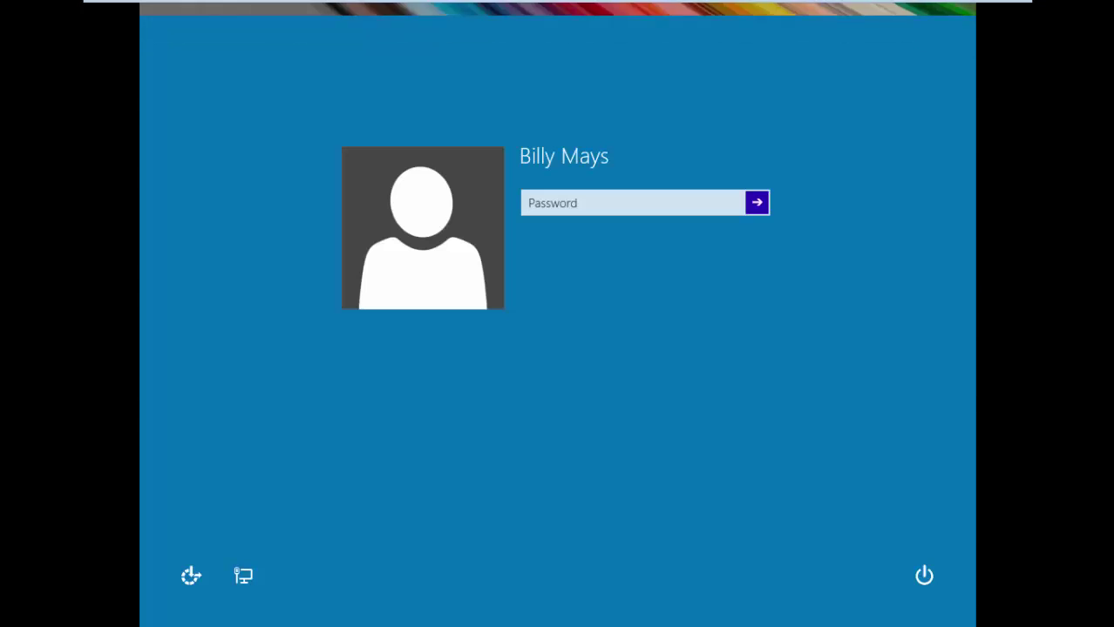
type("********")
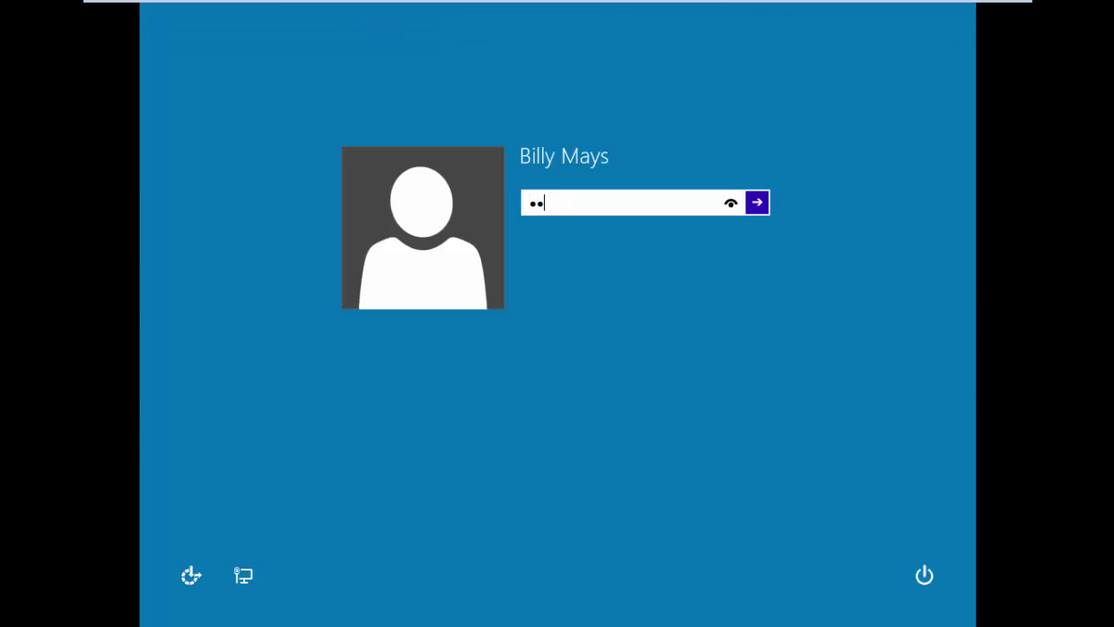
key("Return")
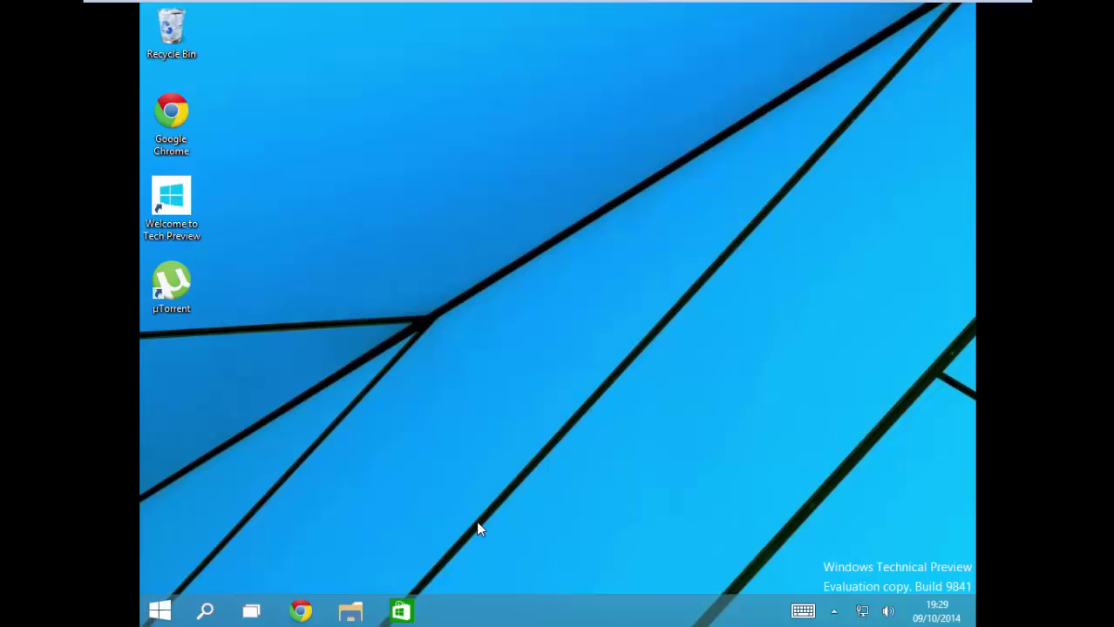
Step: Browse Start's All Apps list, launch TrayItem, and dismiss the missing explorer.exe shortcut warning
right_click(212, 530)
left_click(533, 376)
left_click(157, 610)
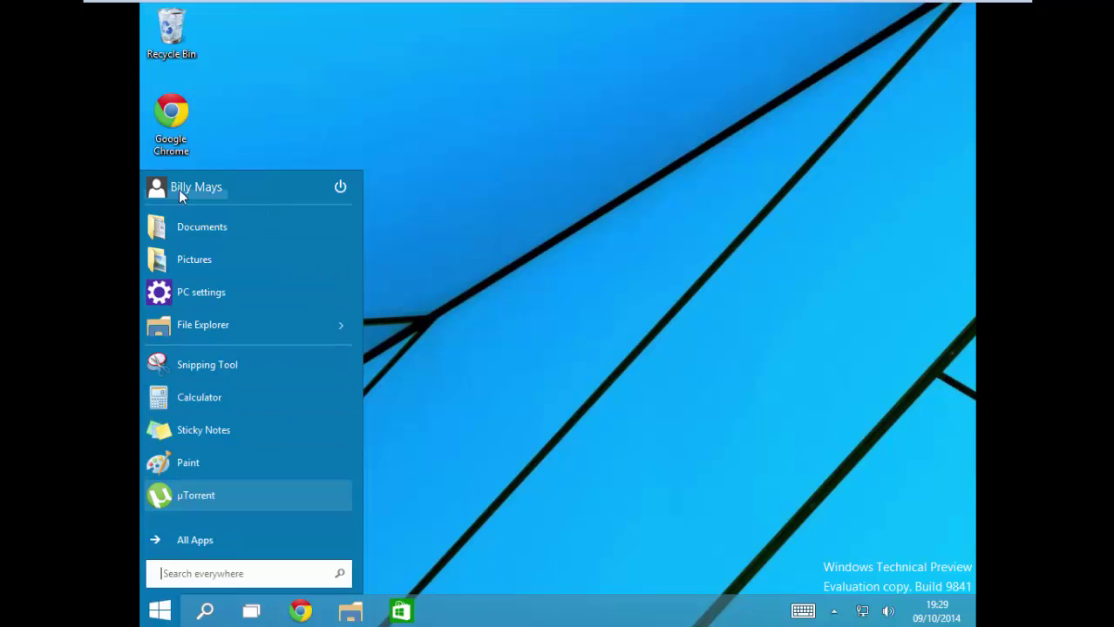
left_click(212, 539)
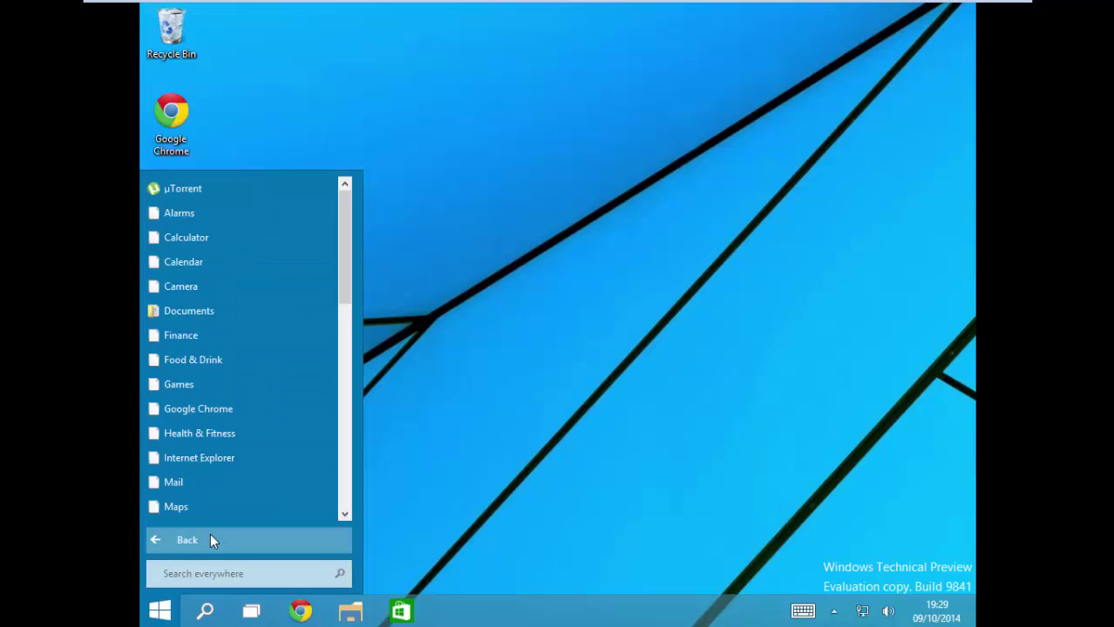
scroll(216, 423, "down", 8)
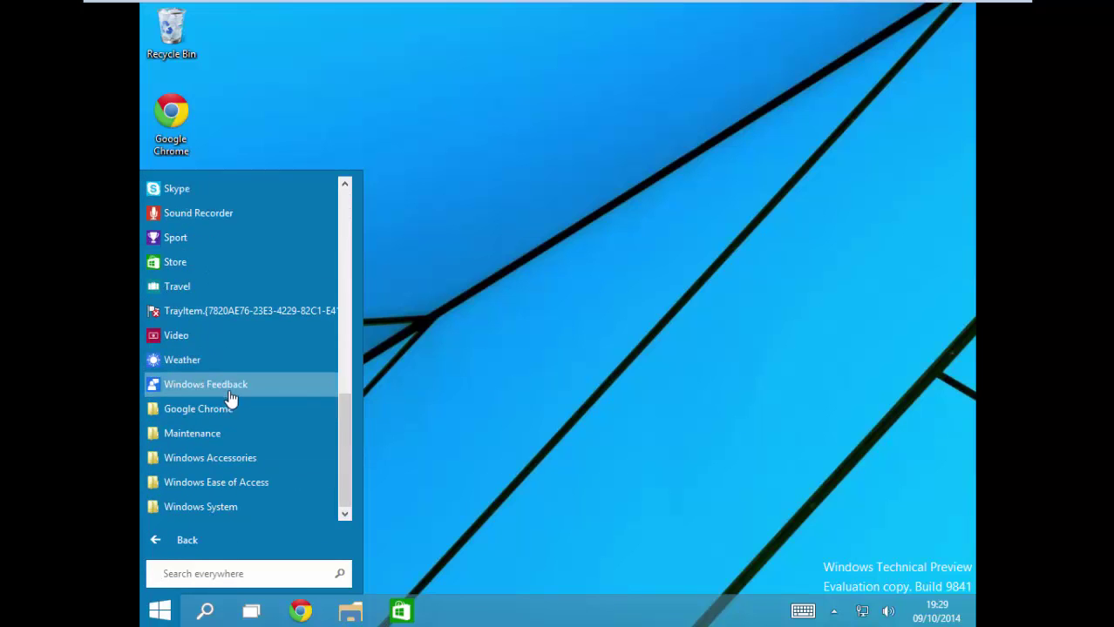
left_click(284, 310)
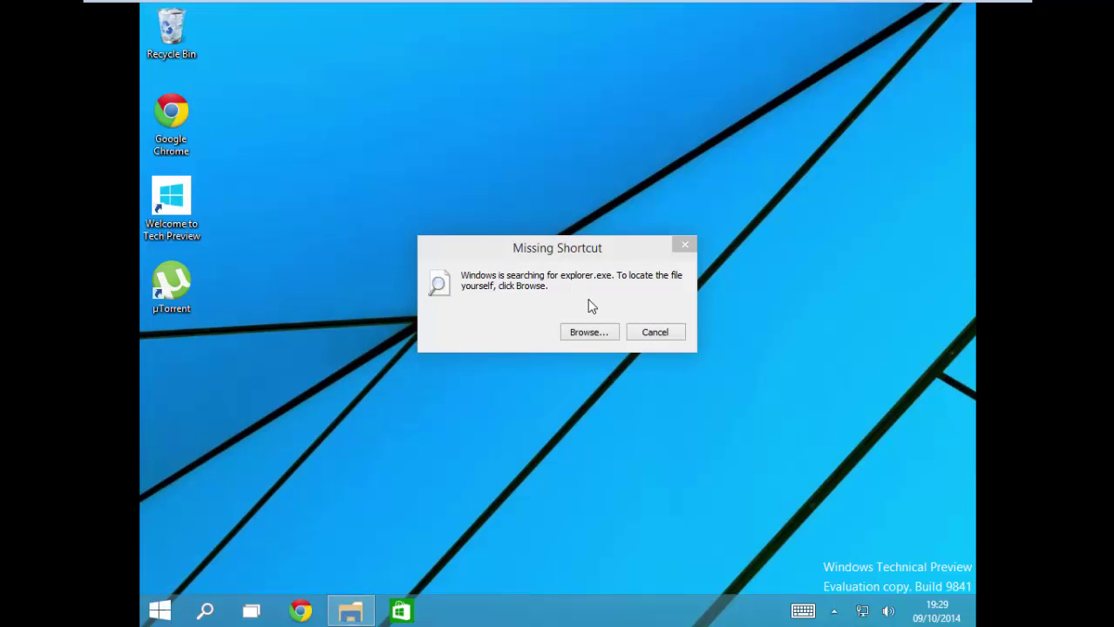
left_click(634, 332)
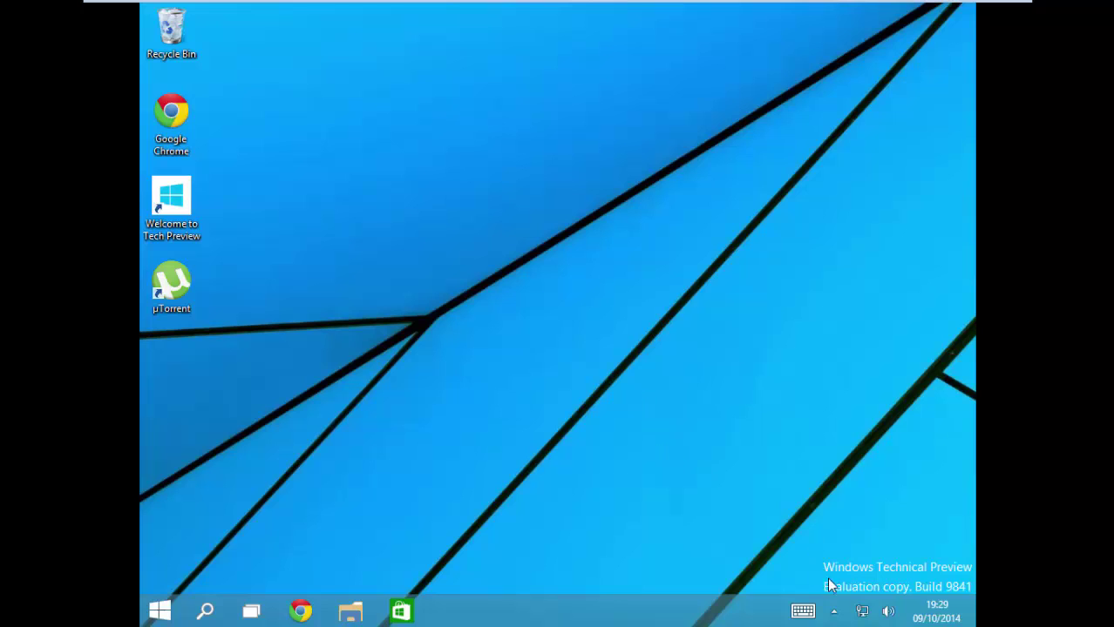
Step: Check the hidden notification icons and the available network connections in the system tray
left_click(833, 612)
left_click(833, 612)
left_click(860, 612)
left_click(555, 474)
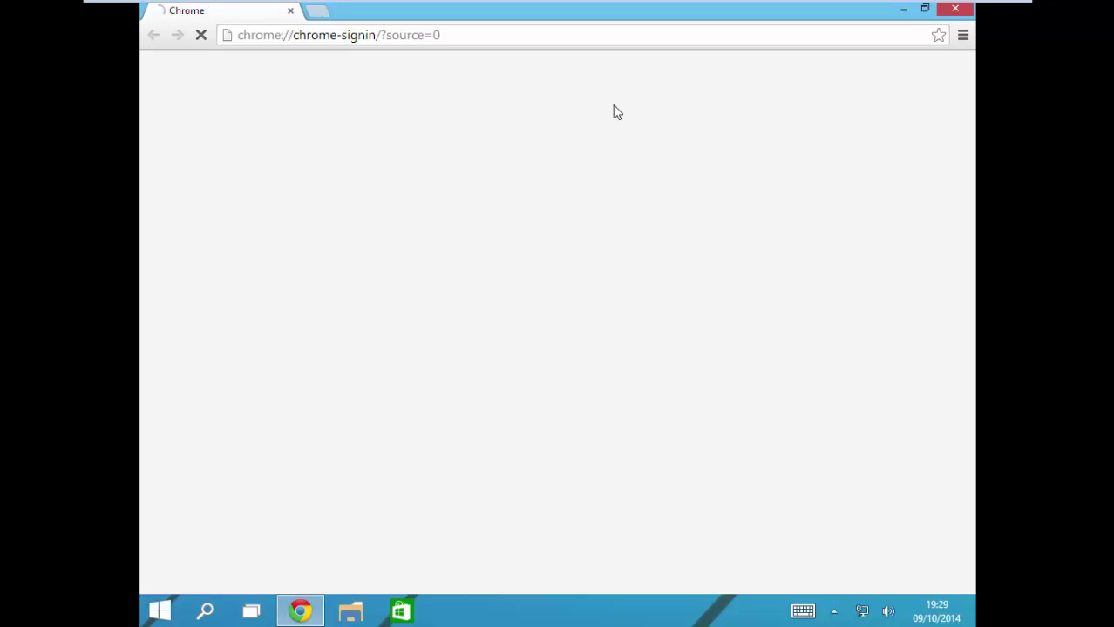
Step: Replace the sign-in address with malwaretalk.tk and load the site
left_click(602, 37)
key("BackSpace")
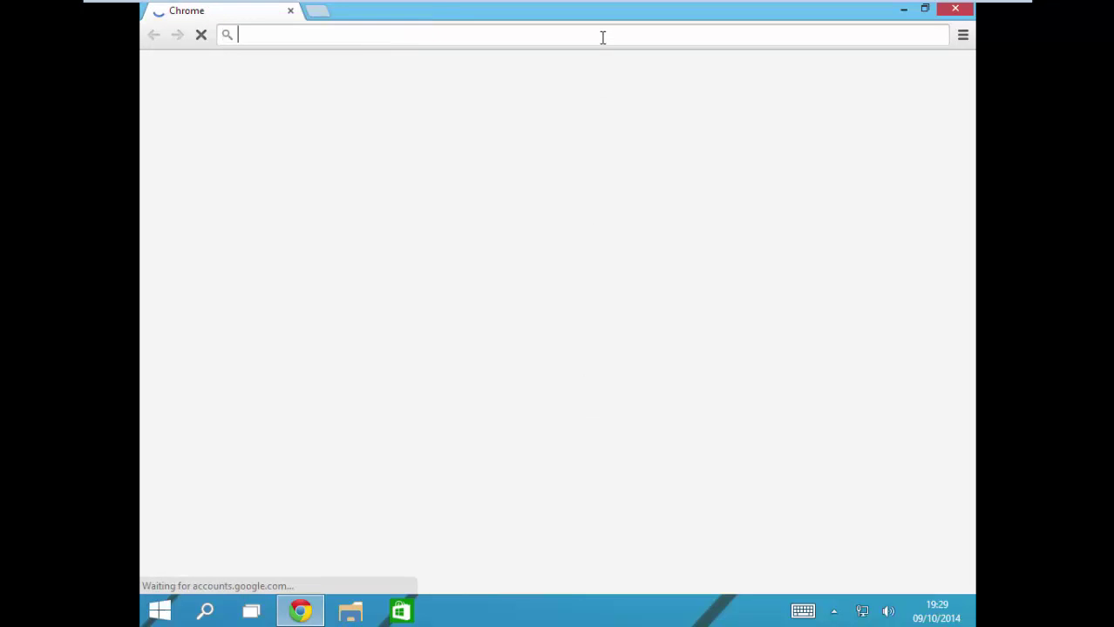
type("malwaretalk.tk")
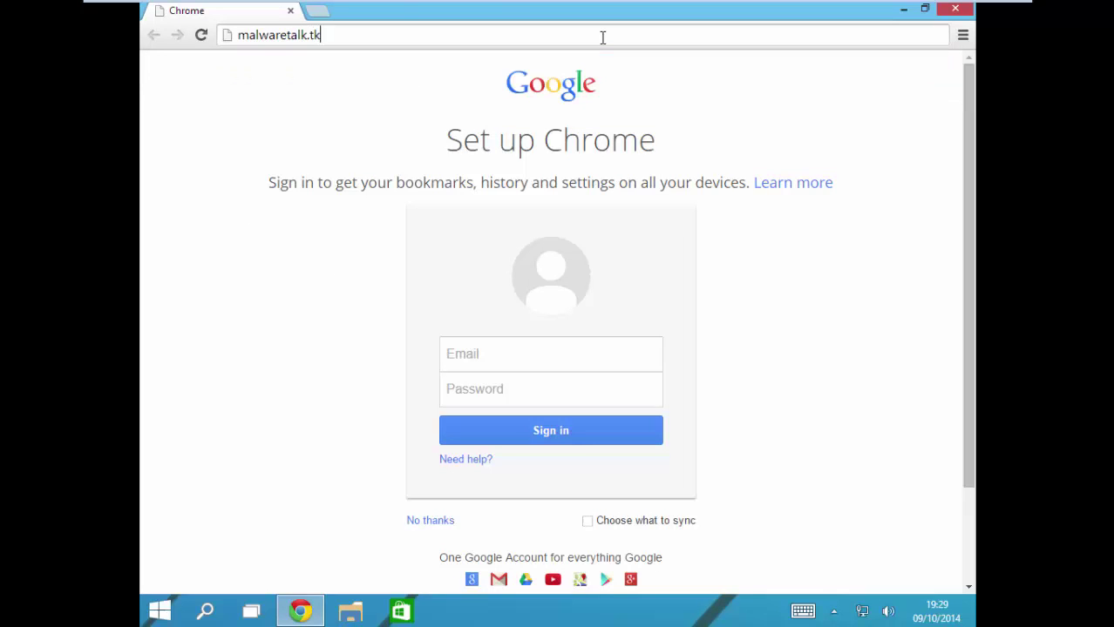
key("Return")
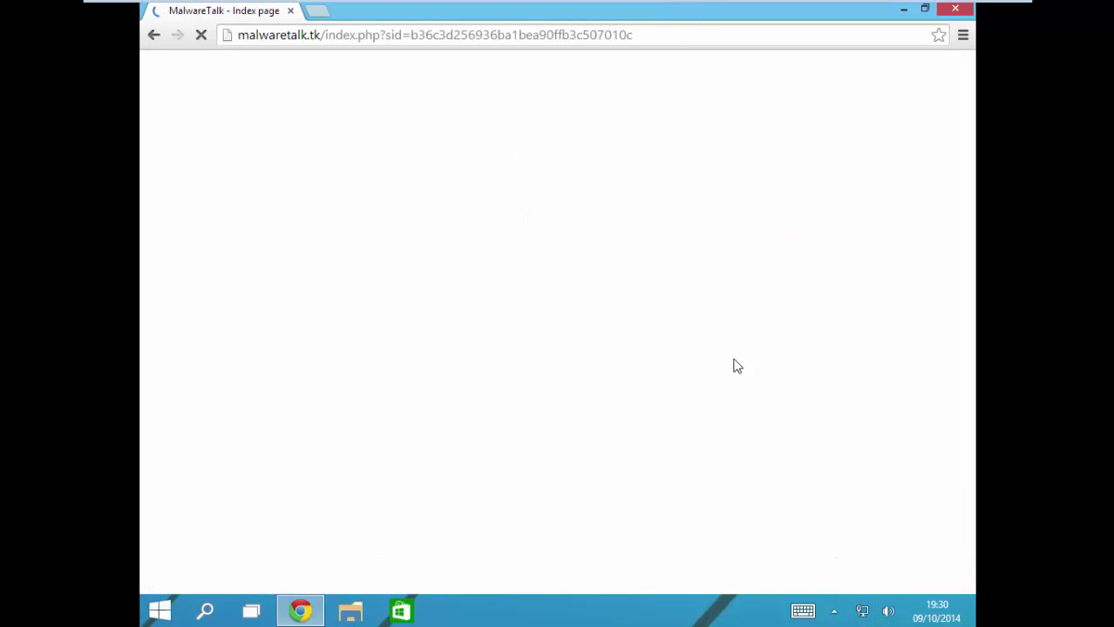
Step: Scroll the board index, visit The Hangout Zone, then return to the main index
scroll(414, 284, "down", 6)
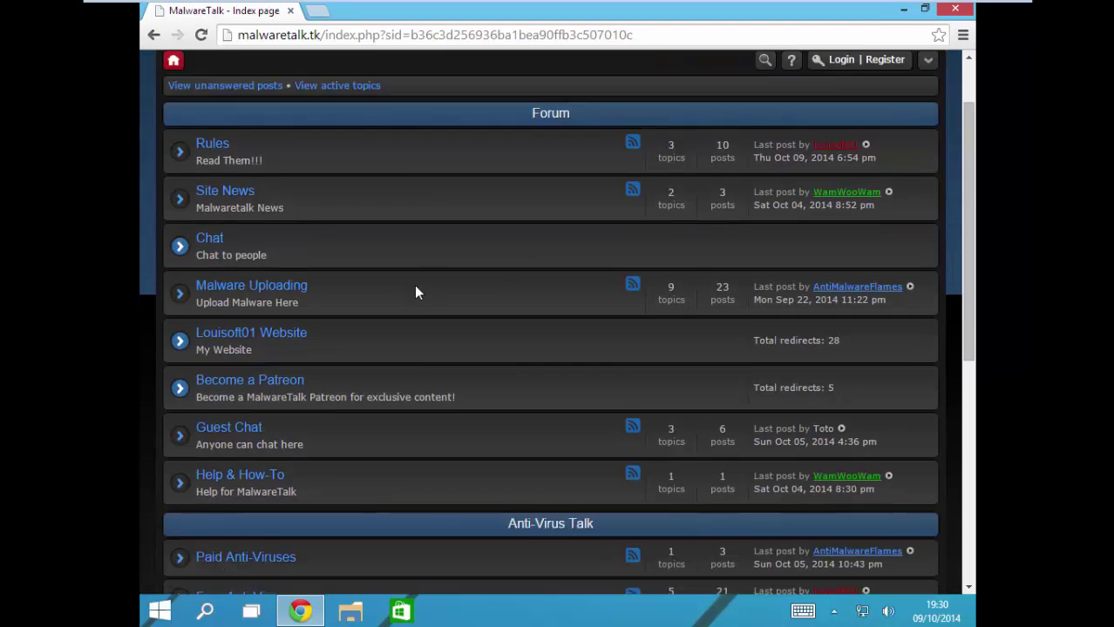
scroll(400, 335, "up", 6)
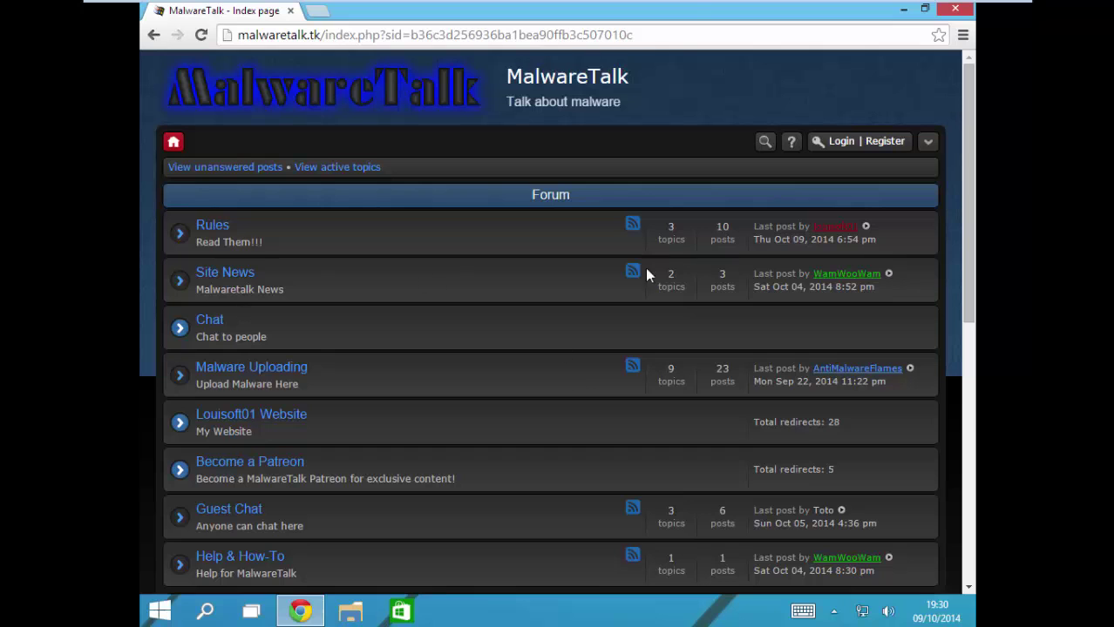
scroll(698, 328, "down", 6)
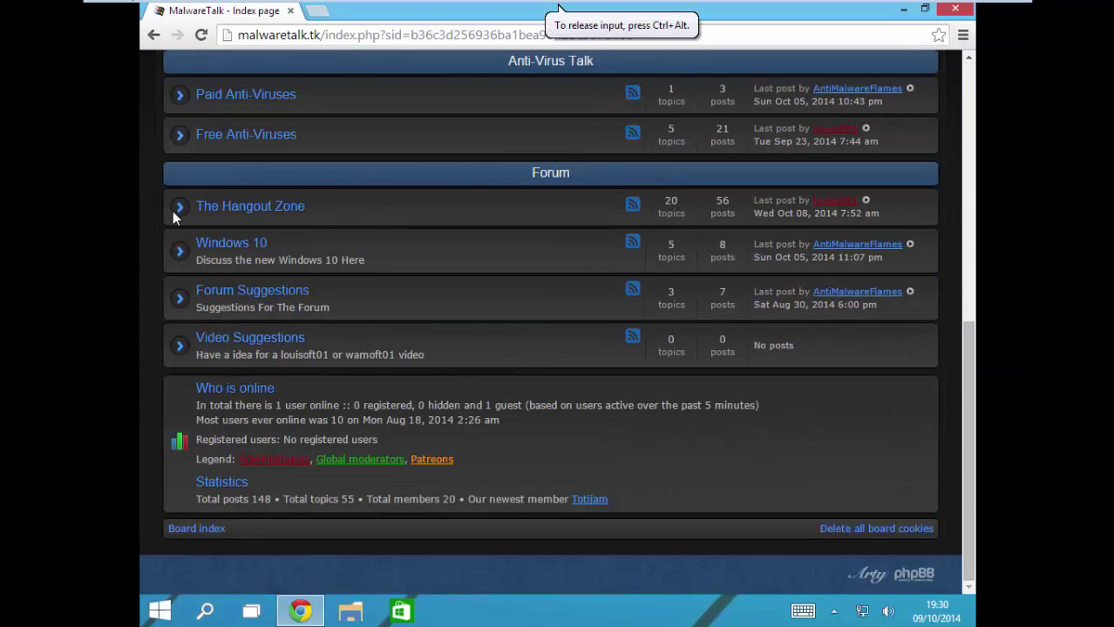
left_click(244, 206)
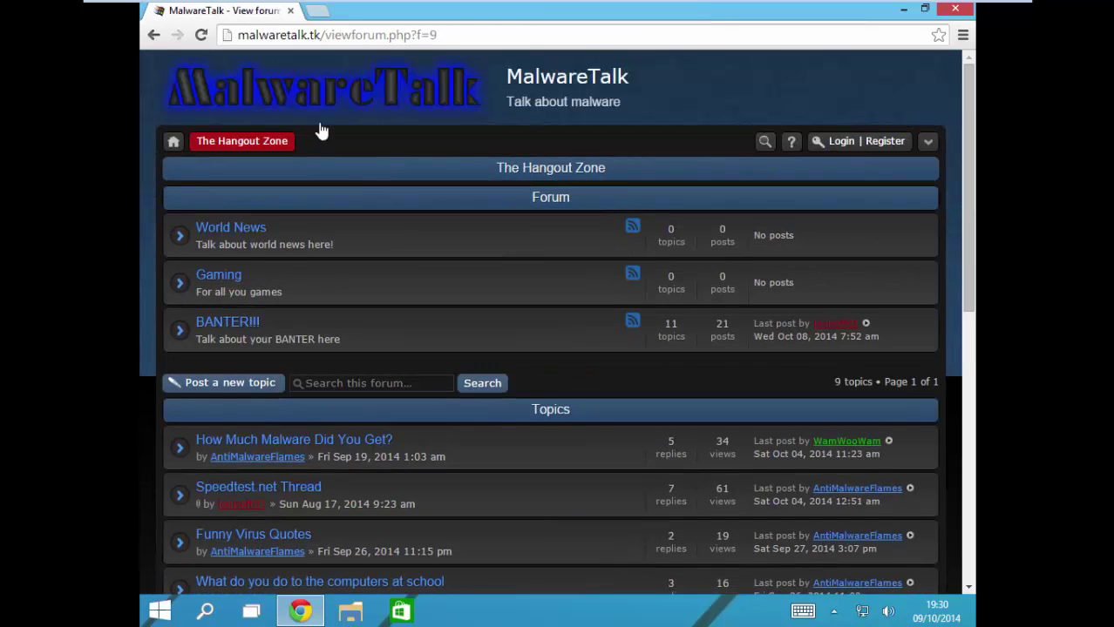
left_click(331, 107)
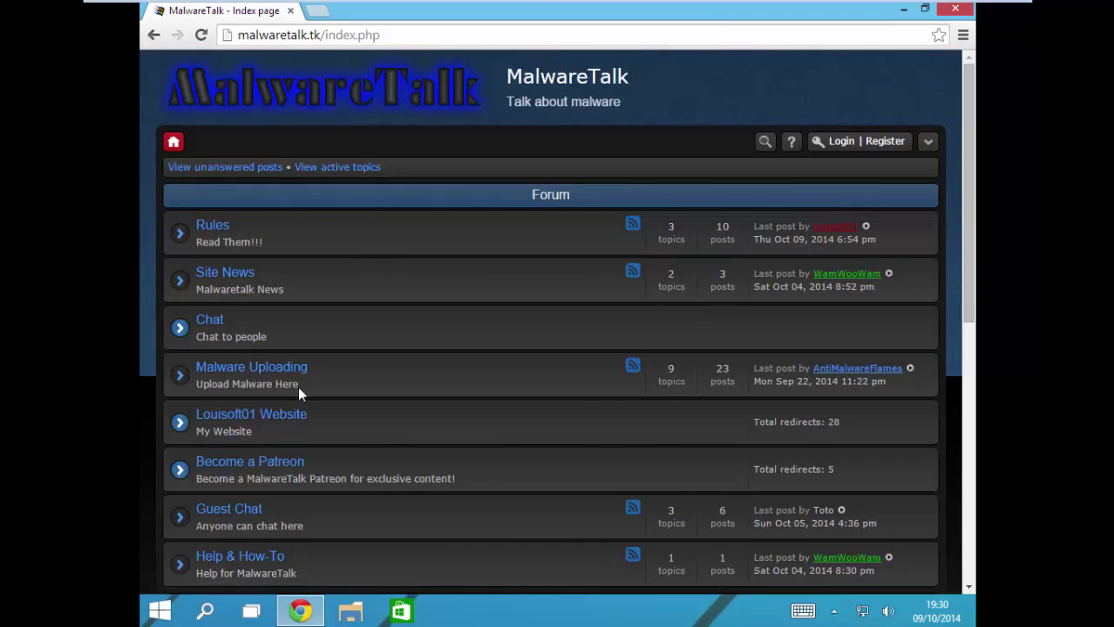
left_click(269, 465)
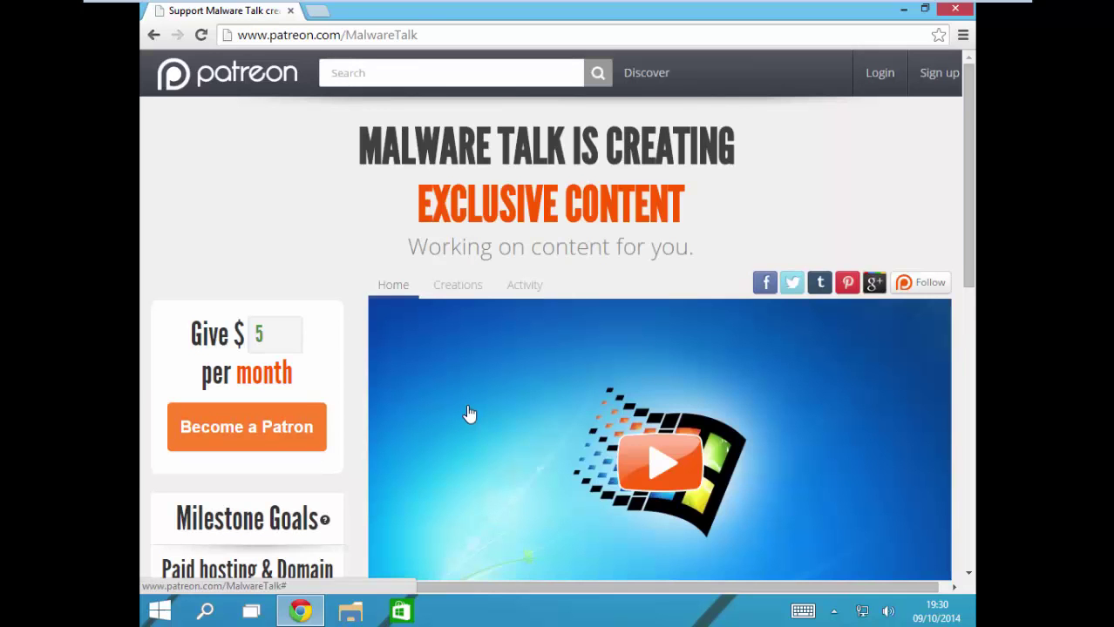
scroll(467, 411, "down", 3)
scroll(467, 411, "up", 3)
scroll(467, 415, "down", 3)
scroll(460, 419, "up", 3)
scroll(453, 422, "down", 5)
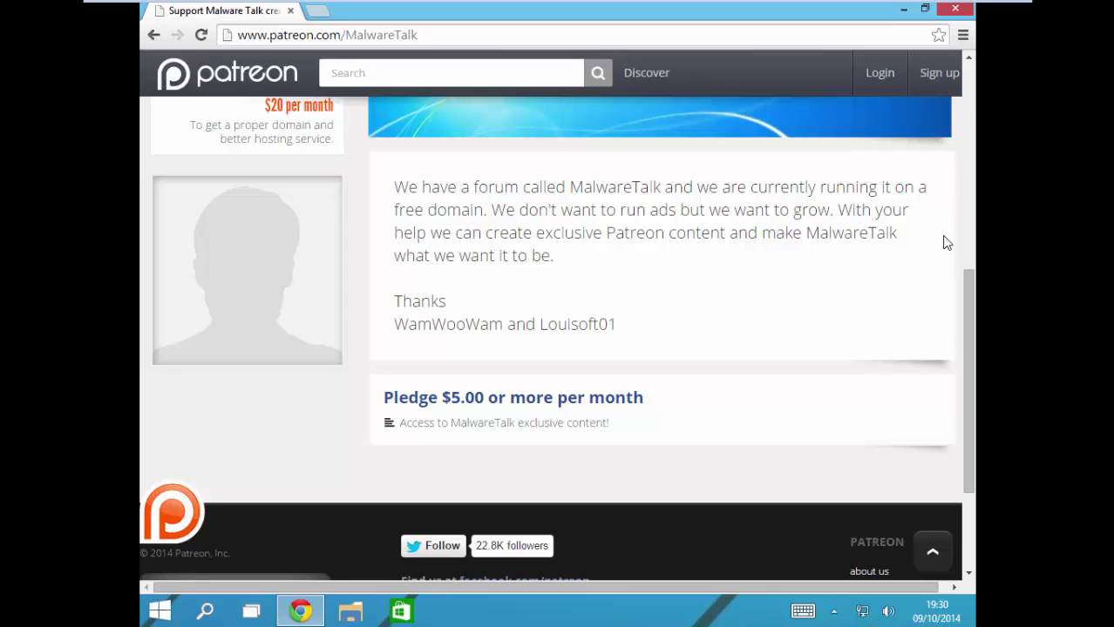
scroll(520, 522, "up", 1)
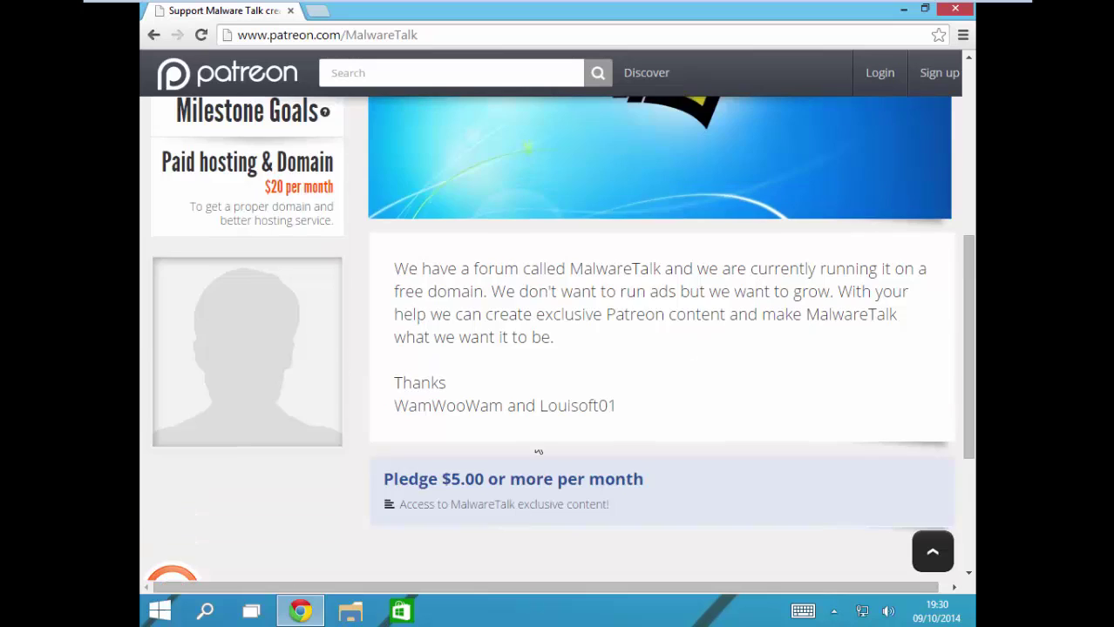
scroll(530, 401, "up", 5)
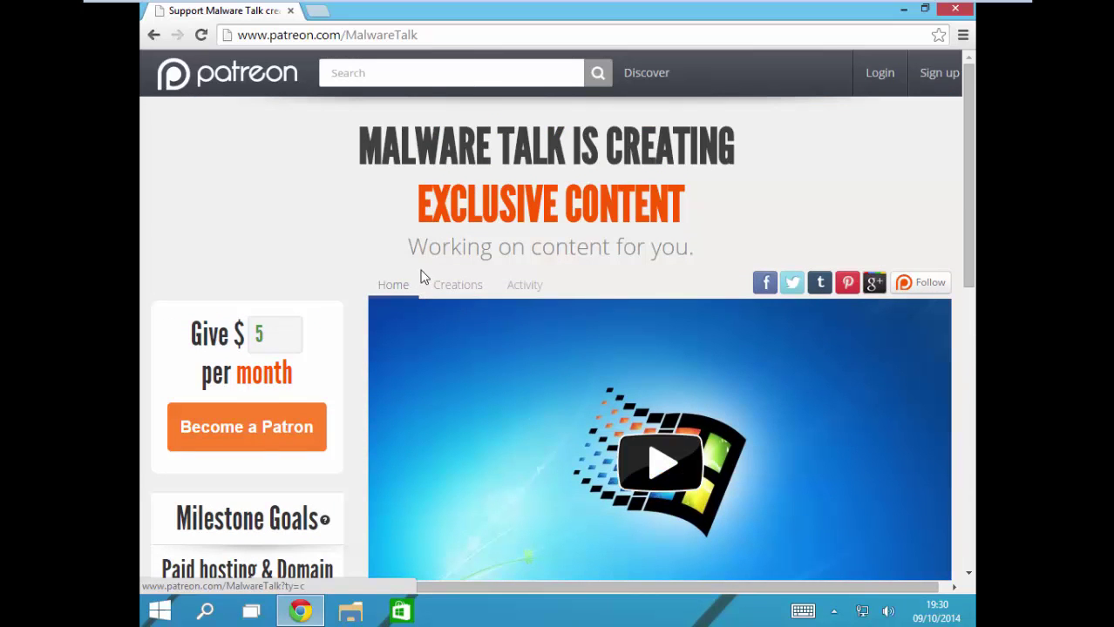
scroll(281, 315, "down", 9)
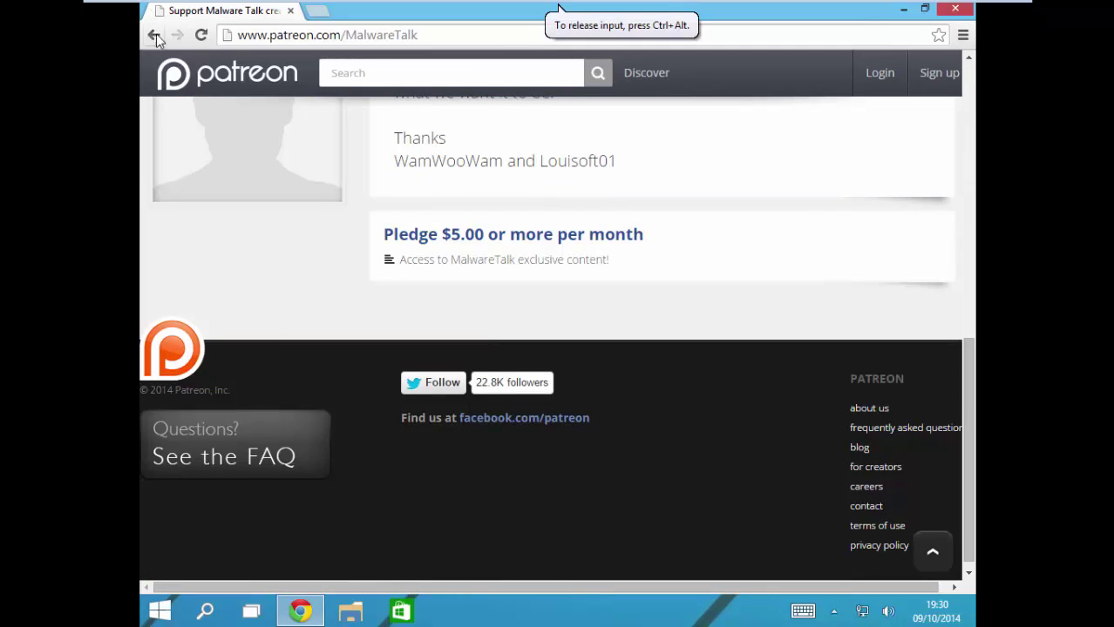
left_click(154, 39)
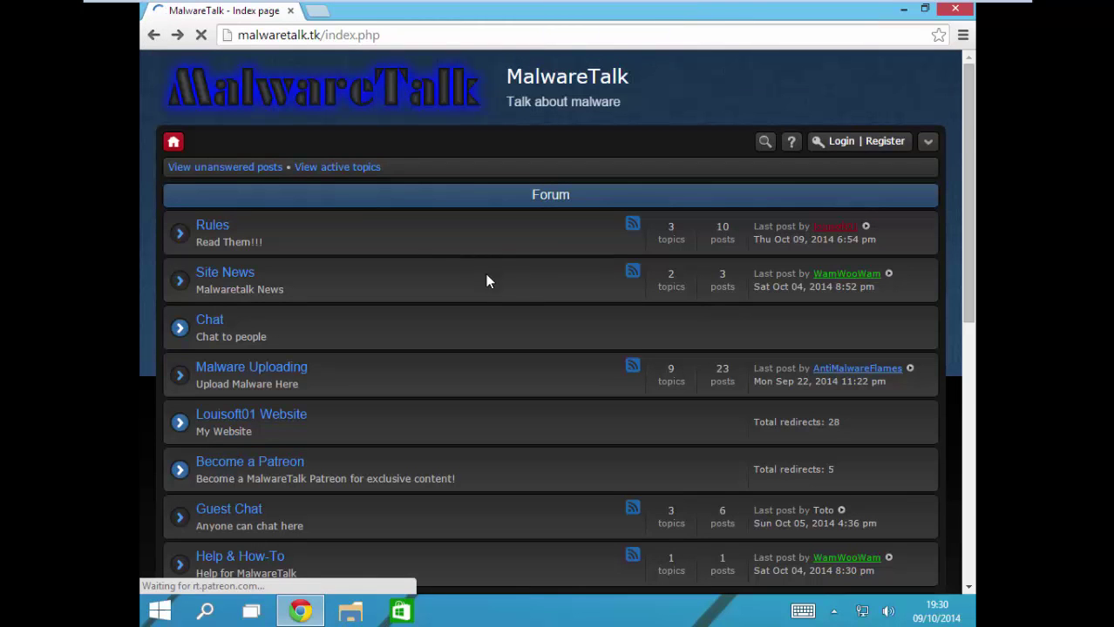
scroll(400, 365, "down", 5)
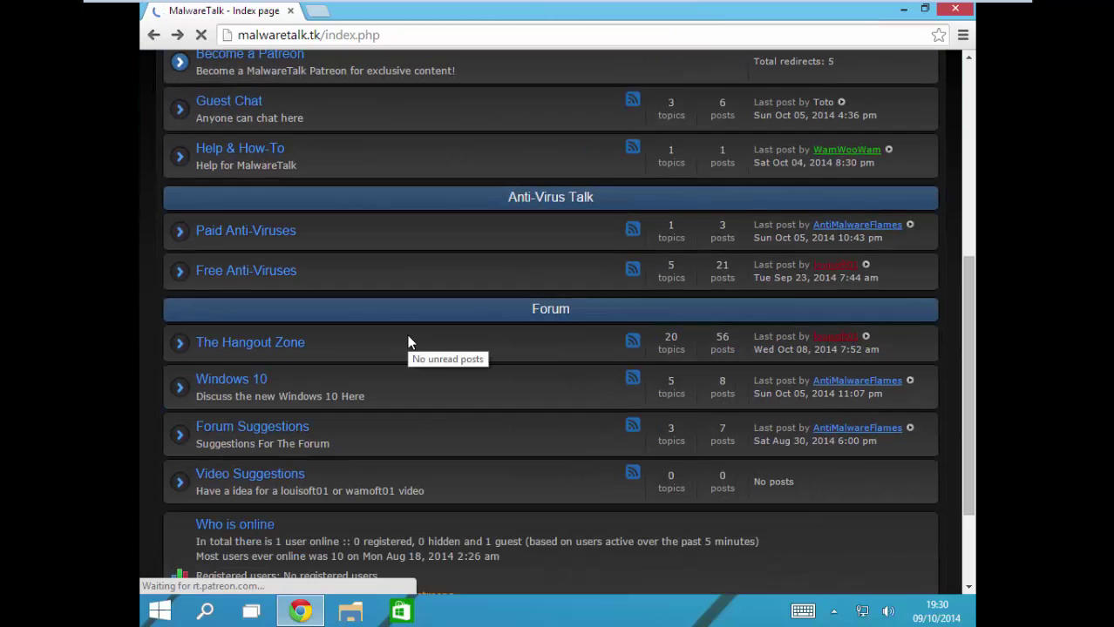
scroll(409, 344, "down", 2)
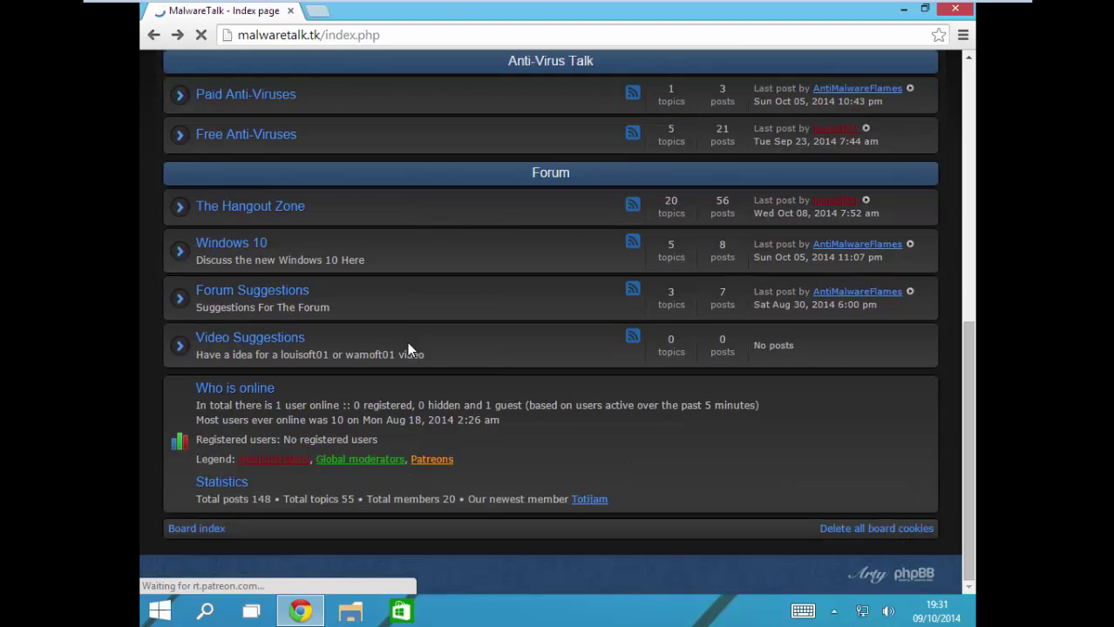